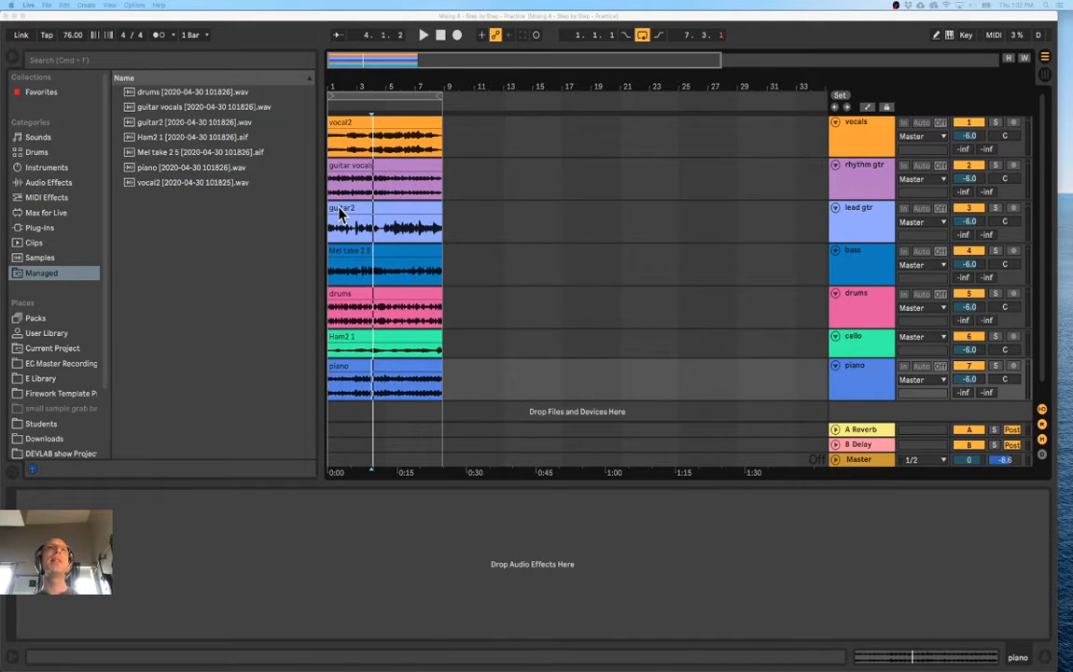
# Show the automation lanes and draw a temporary track volume dip on the vocals track between bars 4 and 6
pyautogui.moveTo(340, 86); pyautogui.dragTo(340, 159)
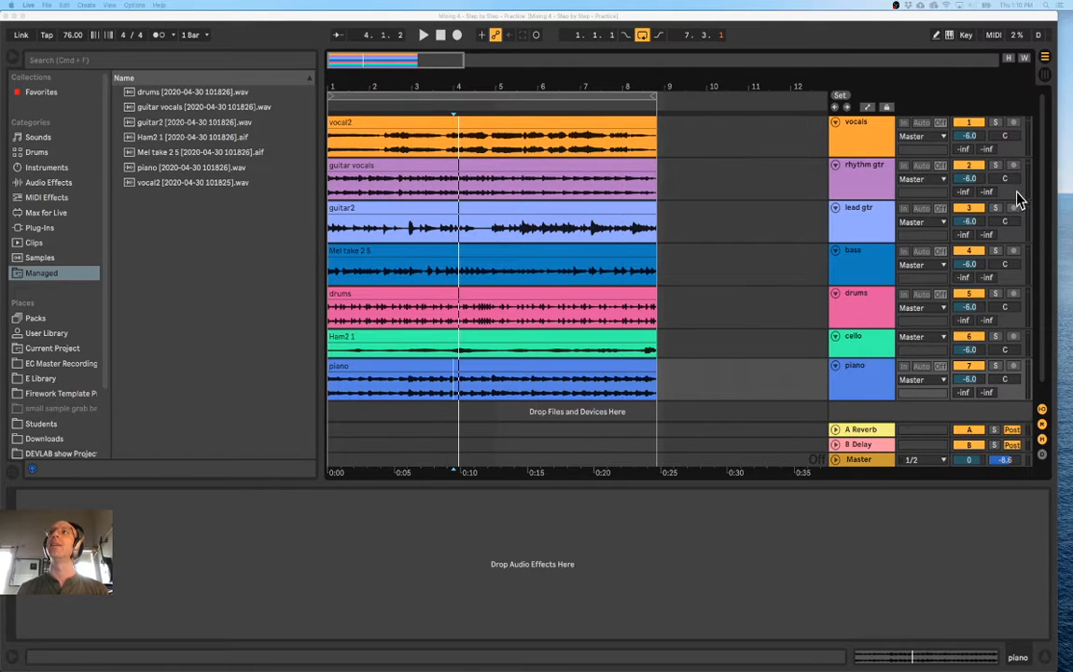
pyautogui.click(974, 134)
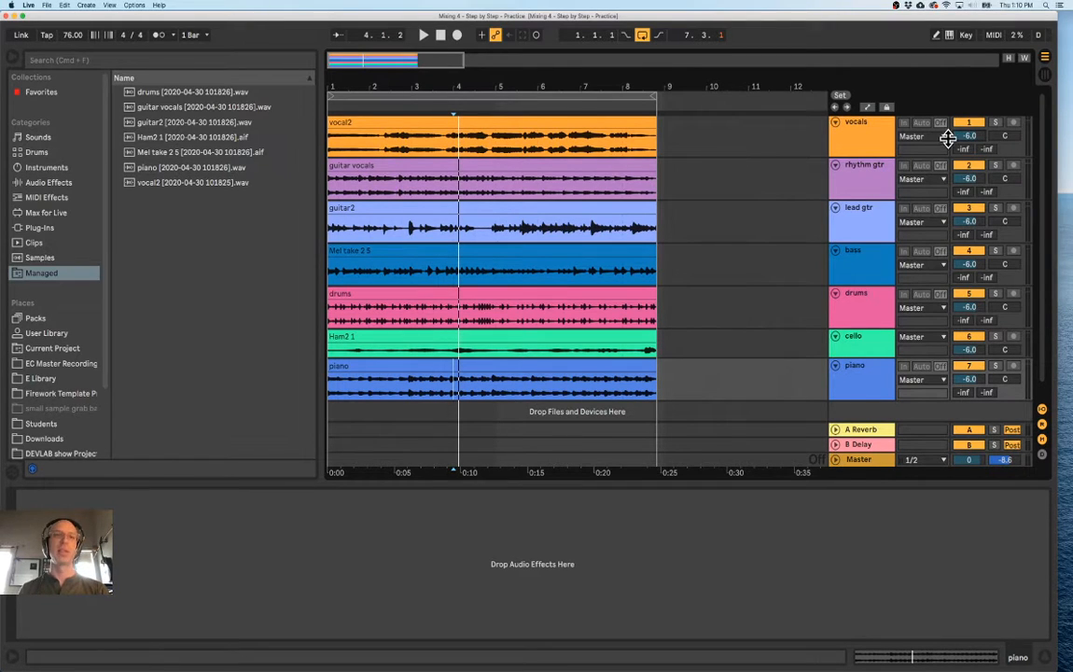
pyautogui.press('a')
pyautogui.moveTo(509, 139); pyautogui.dragTo(550, 139)
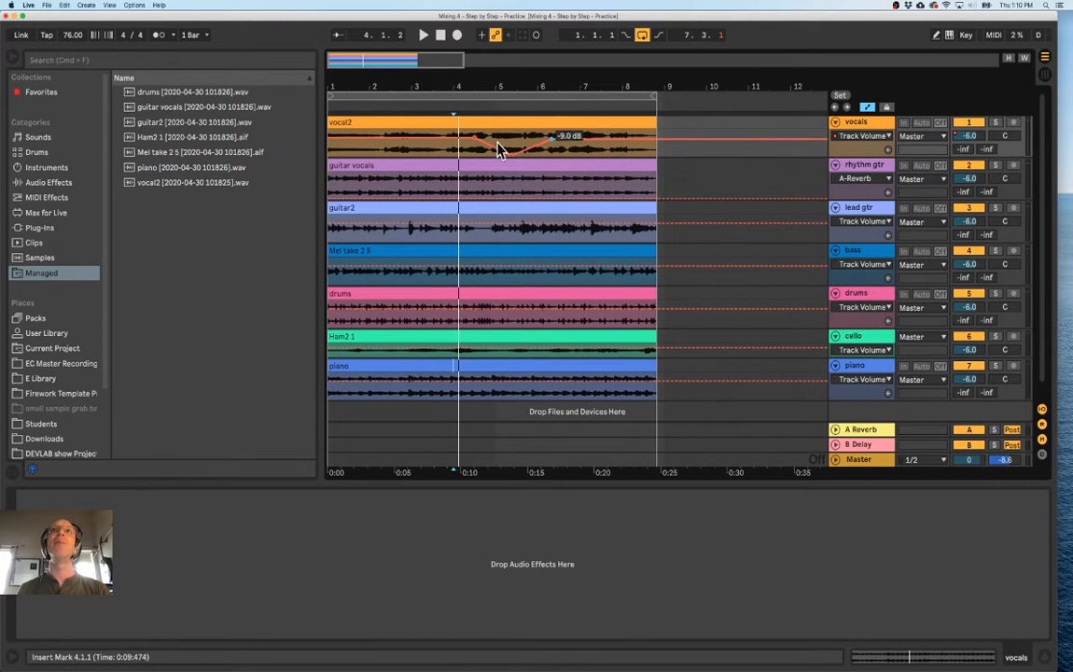
# Delete the volume automation on the vocals track and hide the automation lanes
pyautogui.rightClick(969, 140)
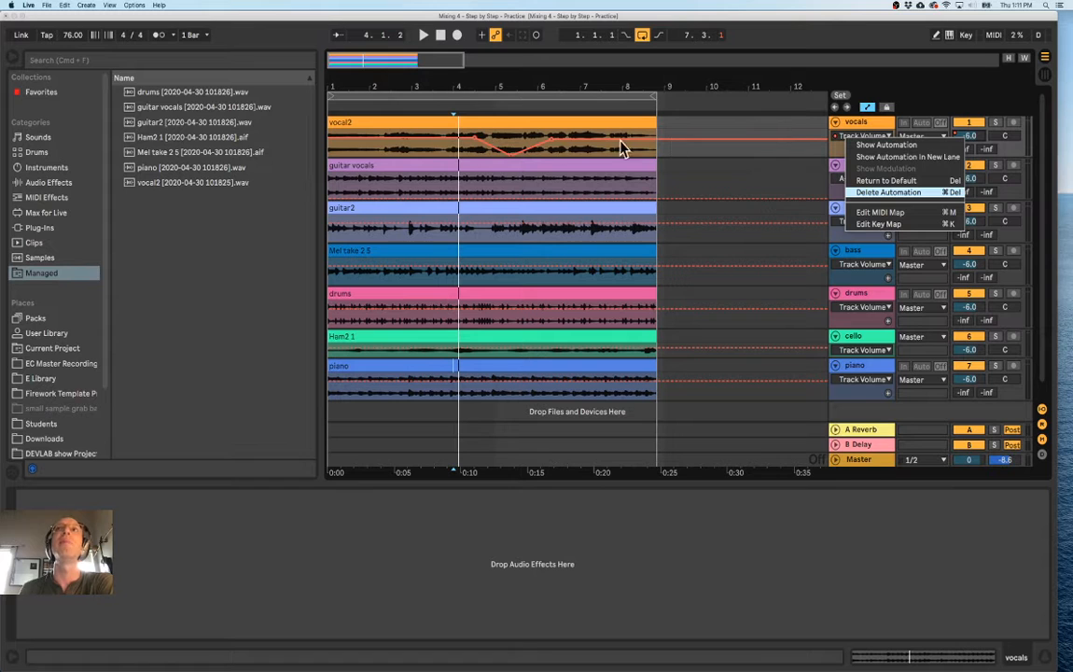
pyautogui.click(888, 193)
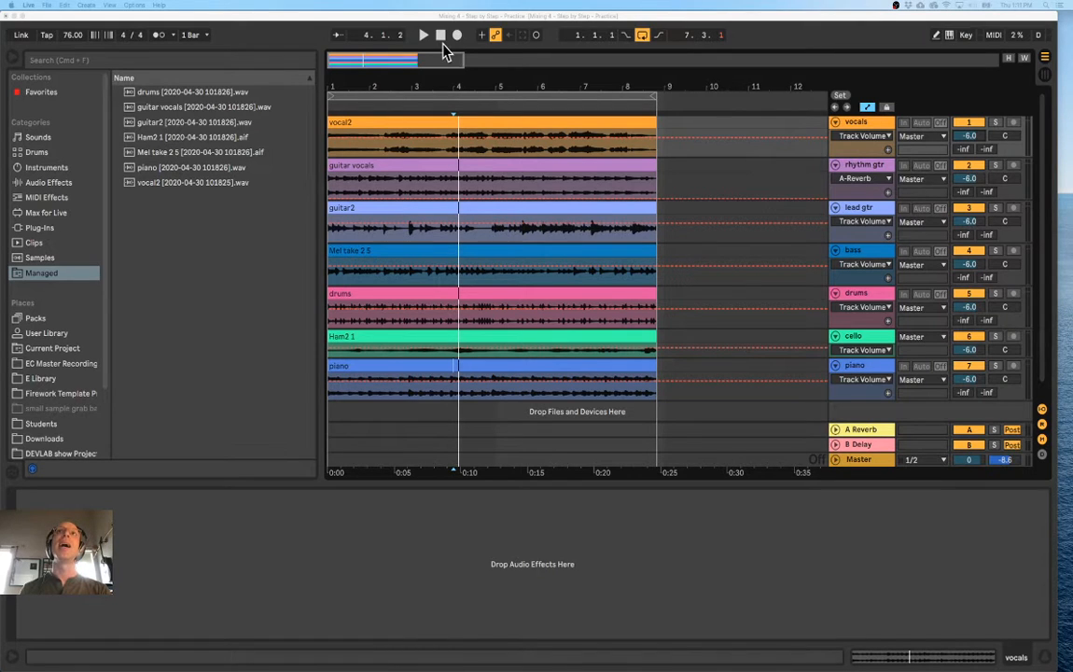
pyautogui.click(460, 93)
pyautogui.press('a')
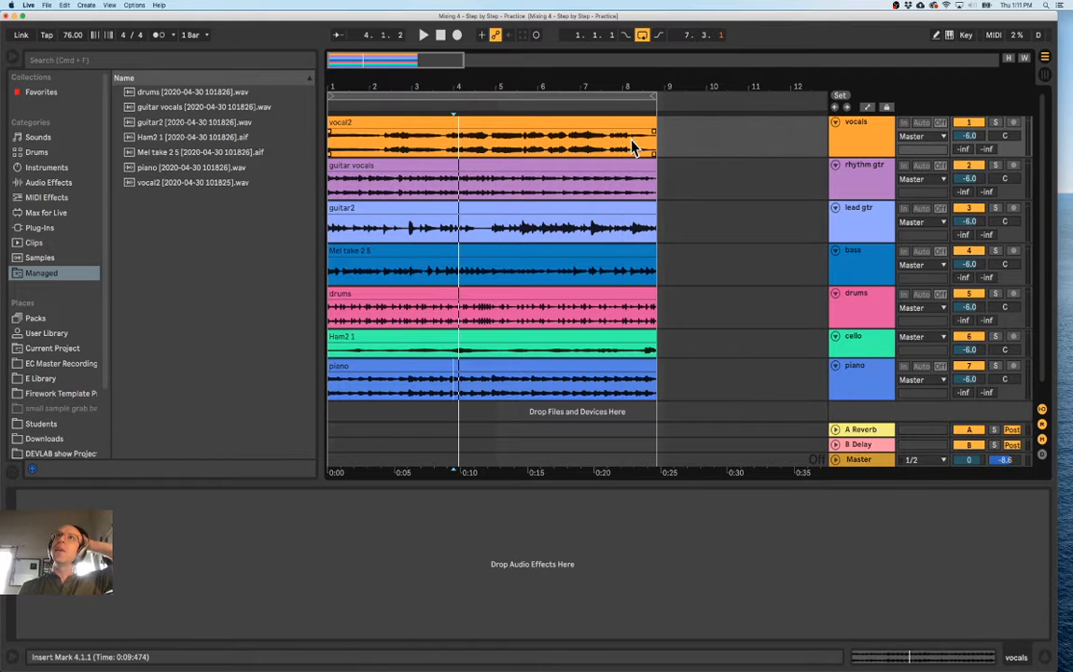
pyautogui.click(413, 124)
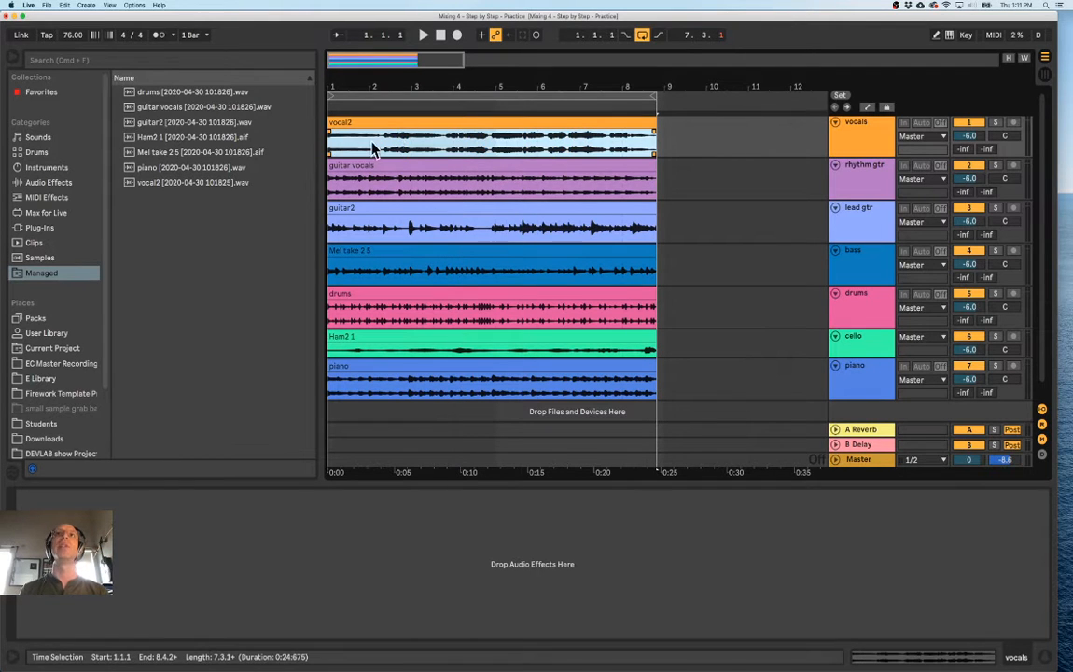
pyautogui.click(865, 137)
pyautogui.click(866, 182)
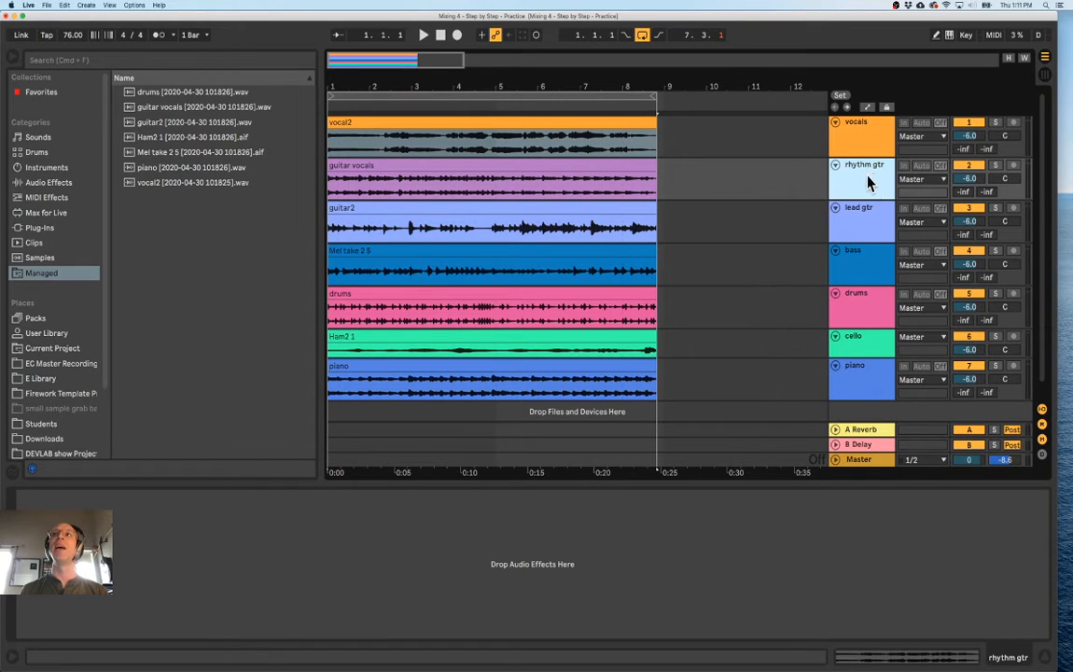
pyautogui.keyDown('shift'); pyautogui.click(855, 337); pyautogui.keyUp('shift')
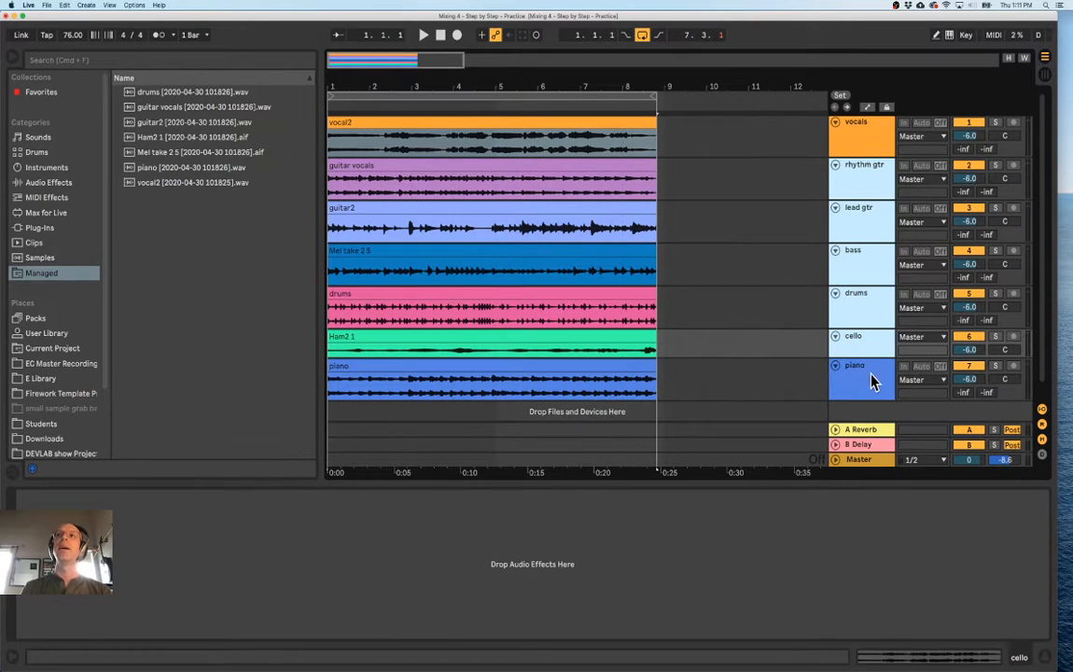
pyautogui.click(738, 392)
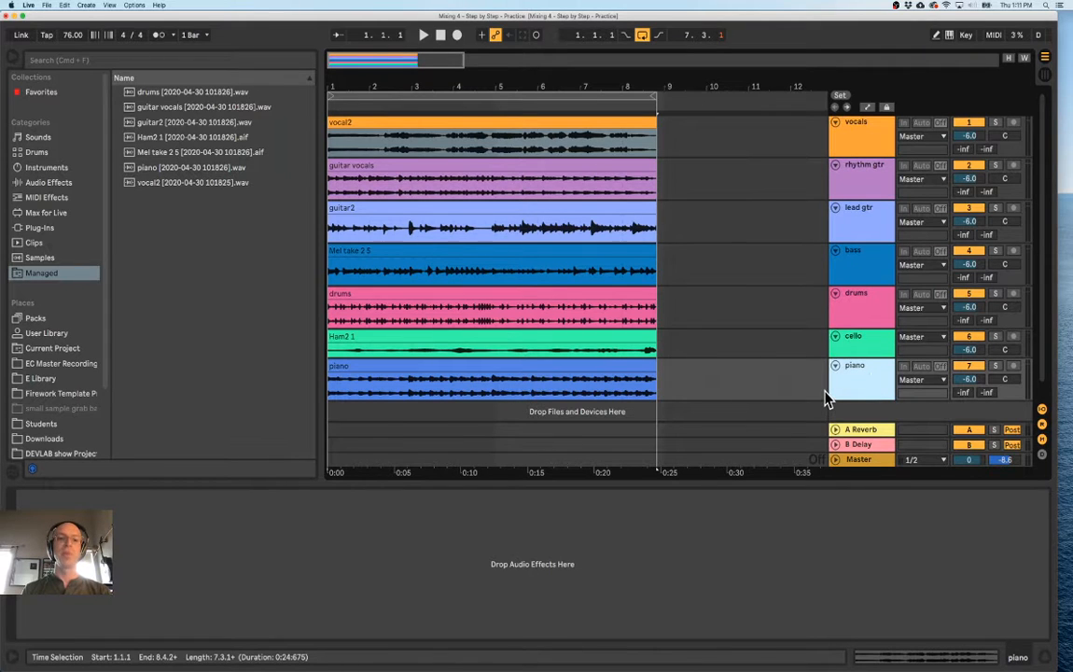
# Split the guitar2 clip on the lead gtr track around several short sections between bars 2 and 8
pyautogui.moveTo(351, 88); pyautogui.dragTo(359, 103)
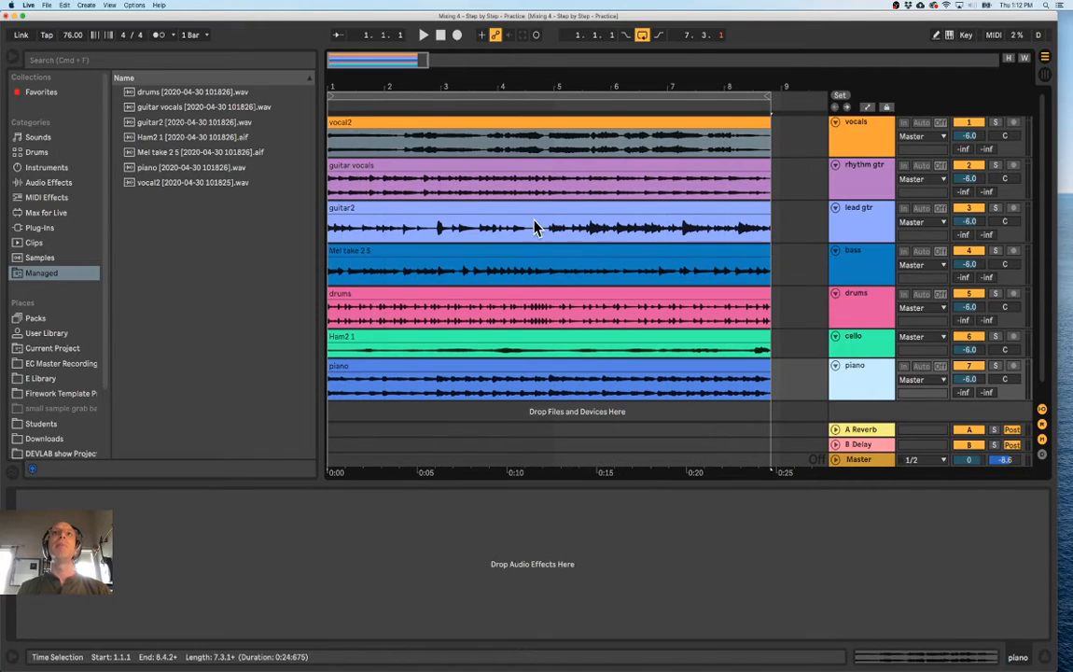
pyautogui.click(531, 231)
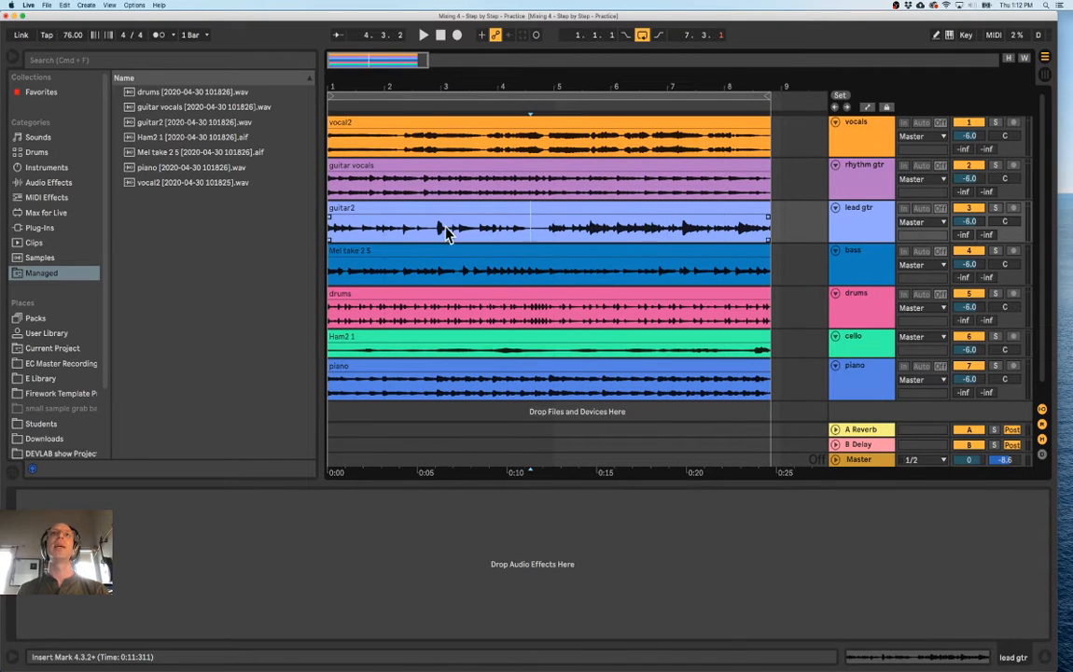
pyautogui.moveTo(431, 230); pyautogui.dragTo(426, 229)
pyautogui.press('super+e')
pyautogui.moveTo(507, 230); pyautogui.dragTo(493, 231)
pyautogui.press('super+e')
pyautogui.click(597, 230)
pyautogui.moveTo(597, 228); pyautogui.dragTo(582, 228)
pyautogui.press('super+e')
pyautogui.moveTo(692, 229); pyautogui.dragTo(685, 228)
pyautogui.press('super+e')
pyautogui.moveTo(561, 228); pyautogui.dragTo(525, 228)
pyautogui.press('super+e')
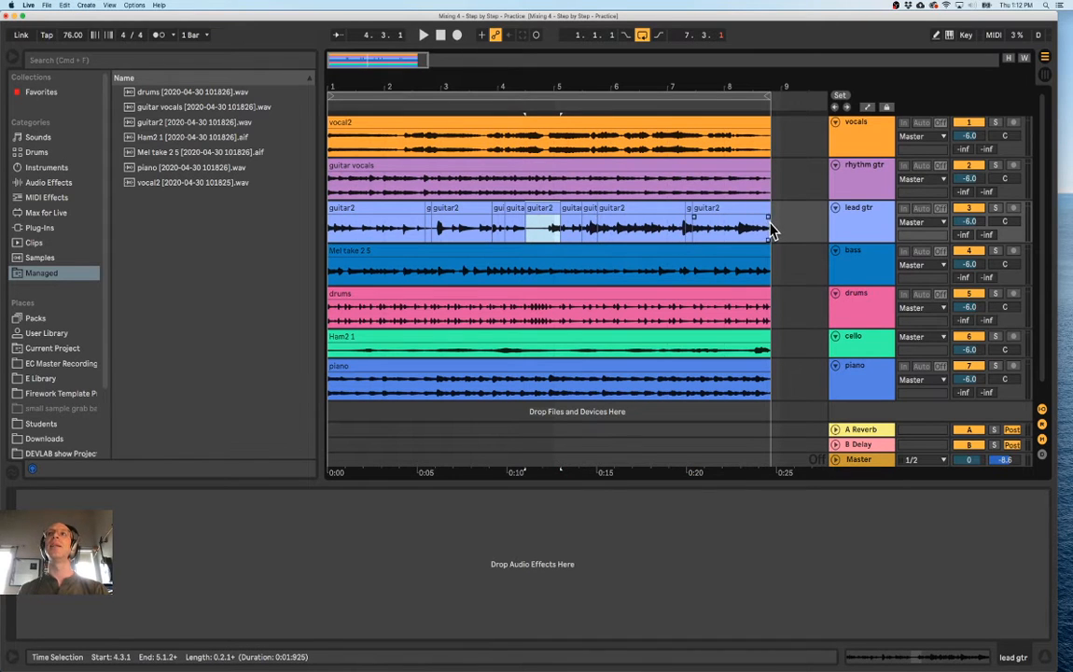
# Consolidate all the split guitar2 segments on the lead gtr track into one continuous clip
pyautogui.click(350, 211)
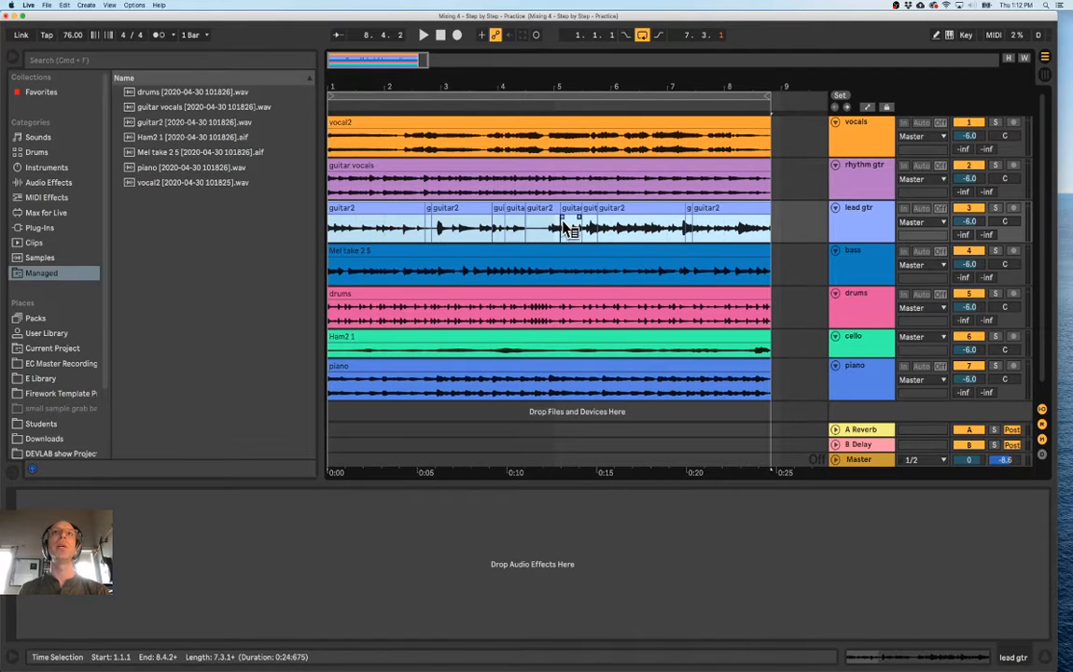
pyautogui.rightClick(378, 219)
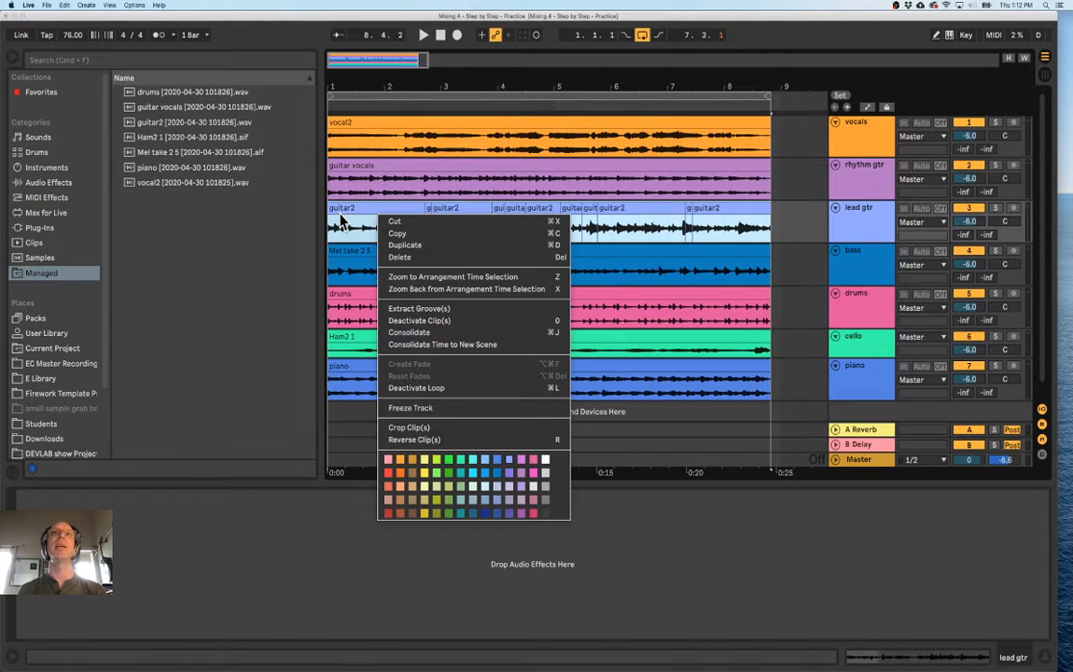
pyautogui.click(456, 334)
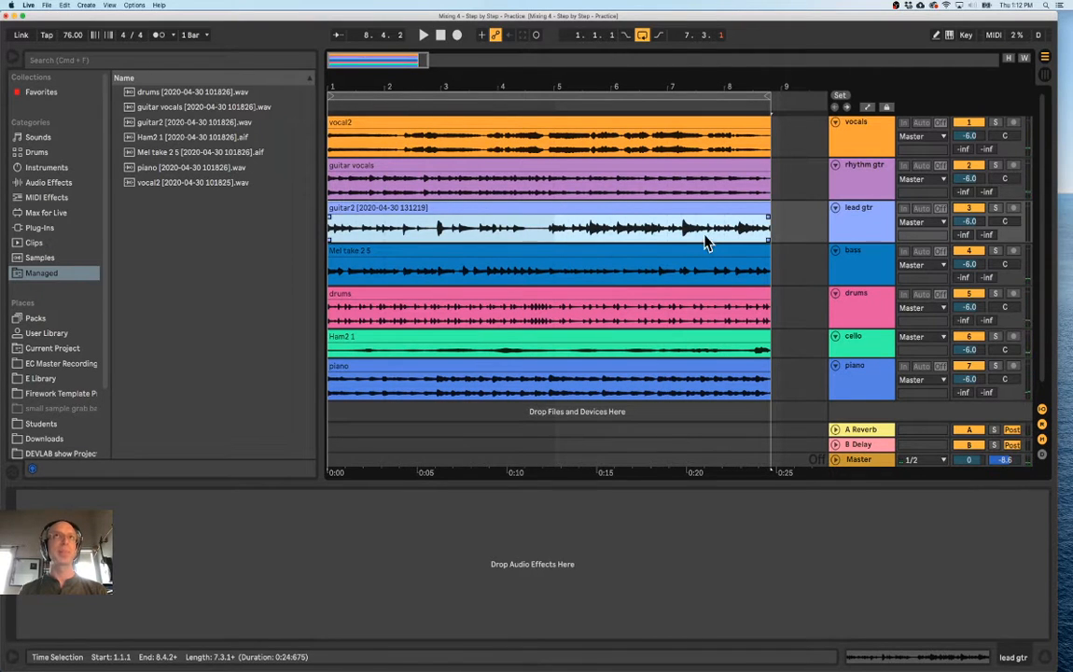
# Split out and delete the quiet section of the lead gtr clip from about 4.3.1 to 4.4.2
pyautogui.click(539, 242)
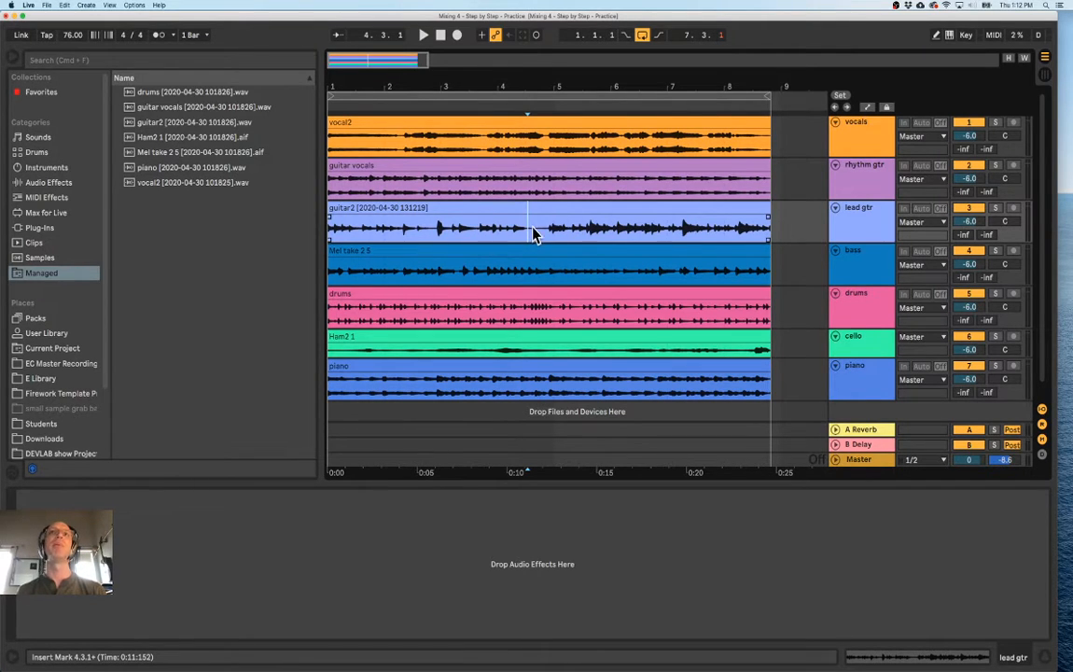
pyautogui.moveTo(528, 234); pyautogui.dragTo(546, 233)
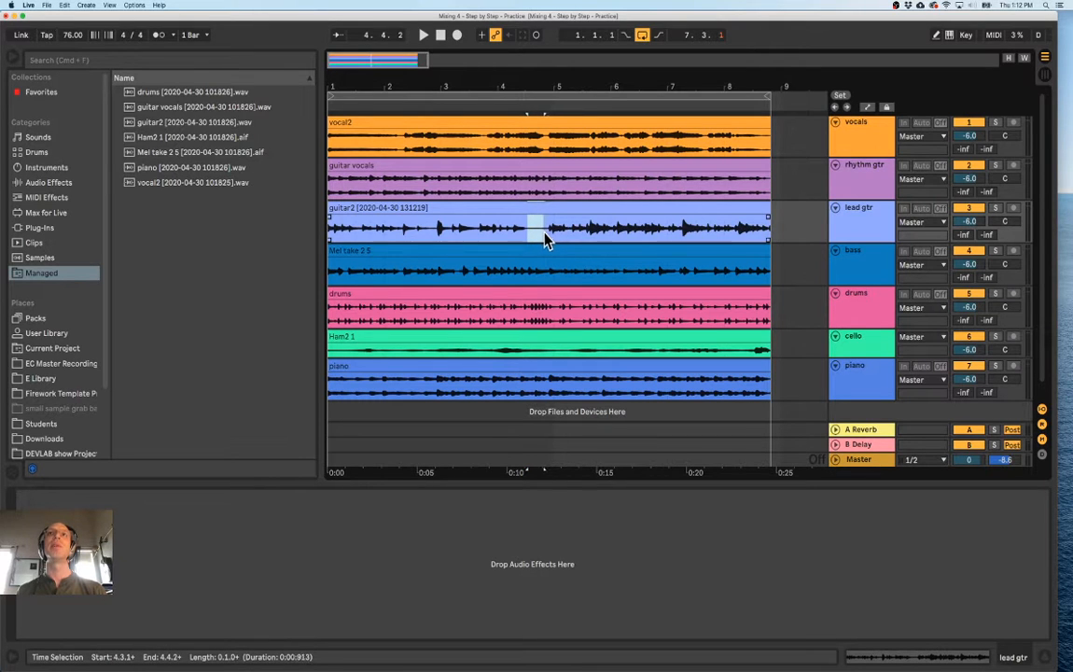
pyautogui.press('super+e')
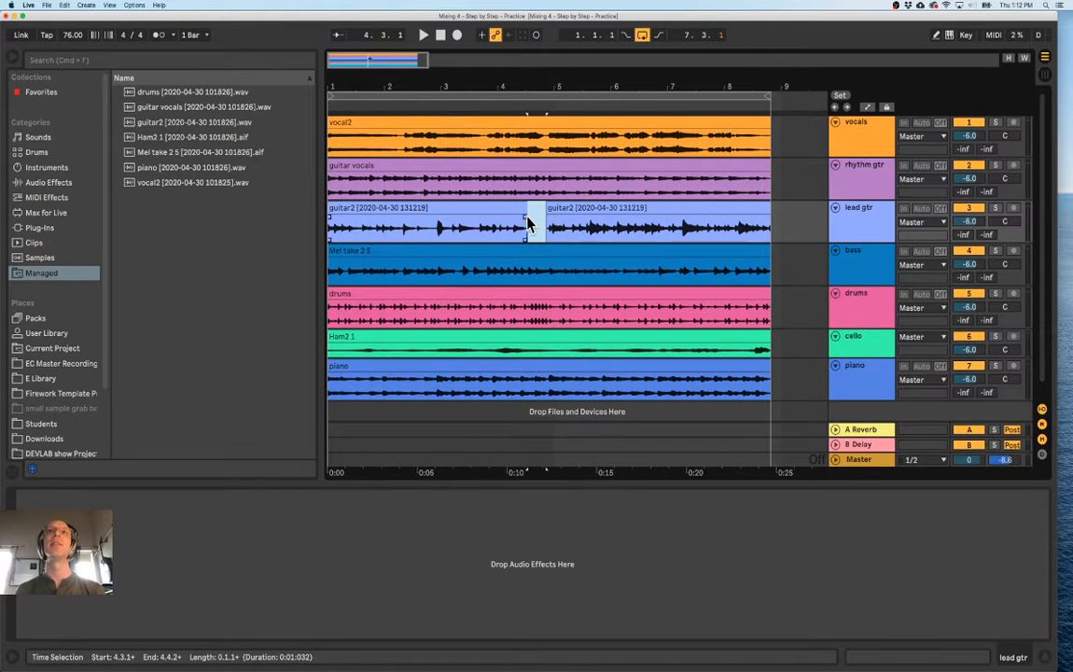
pyautogui.press('Delete')
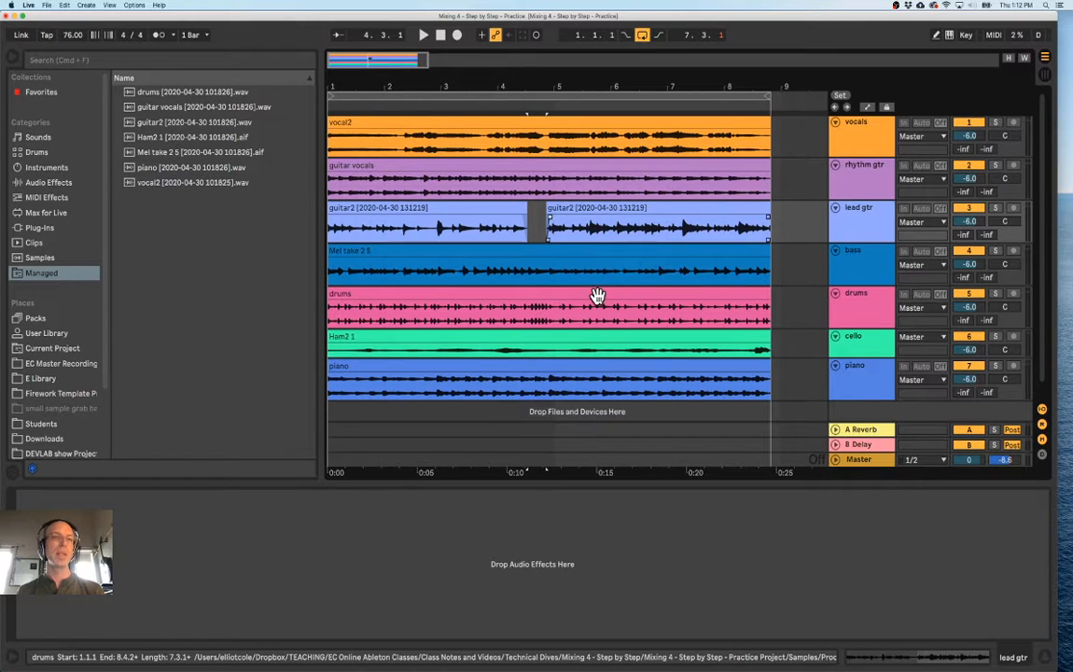
# Add a locator named "Chorus" at the start of the arrangement
pyautogui.rightClick(350, 108)
pyautogui.click(360, 143)
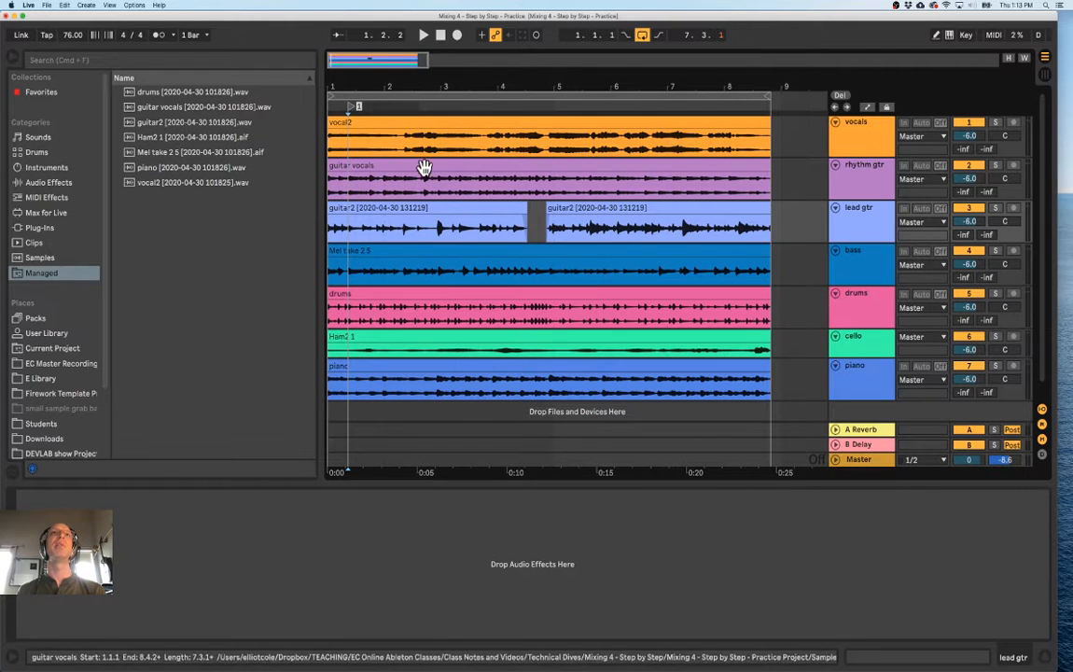
pyautogui.click(351, 106)
pyautogui.press('Delete')
pyautogui.press('super+r')
pyautogui.write('Chorus')
pyautogui.press('Return')
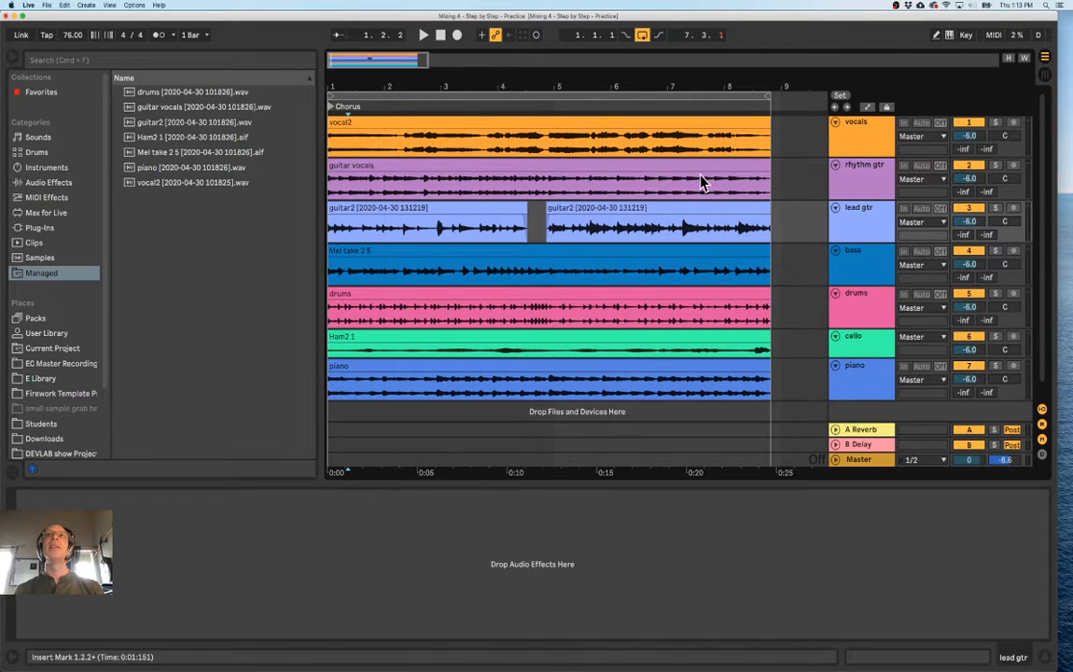
pyautogui.click(840, 144)
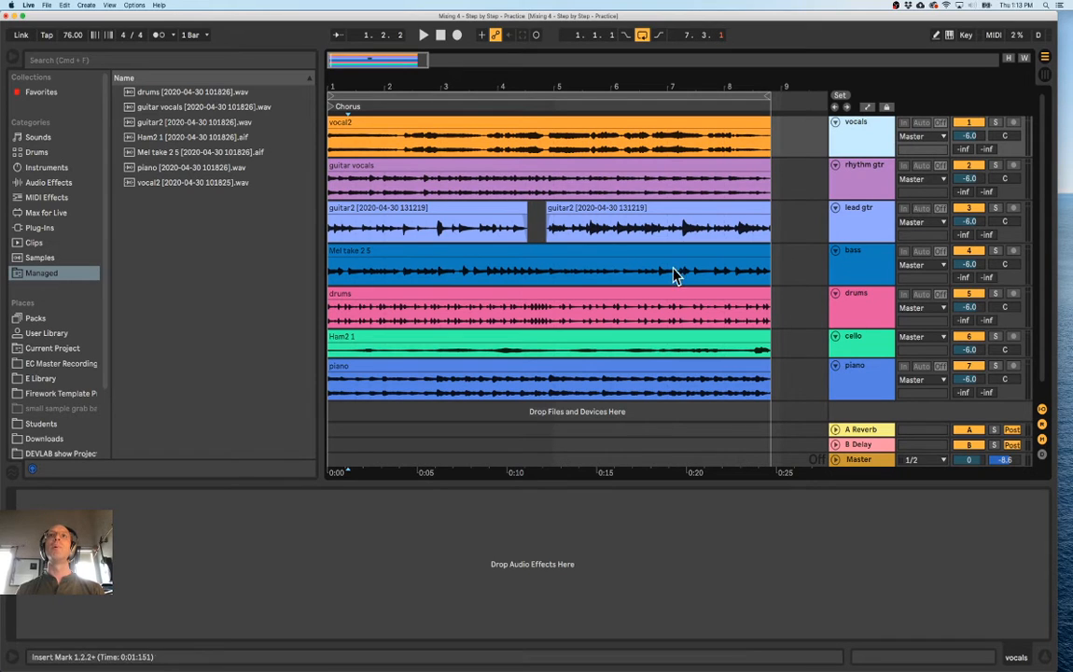
pyautogui.click(871, 380)
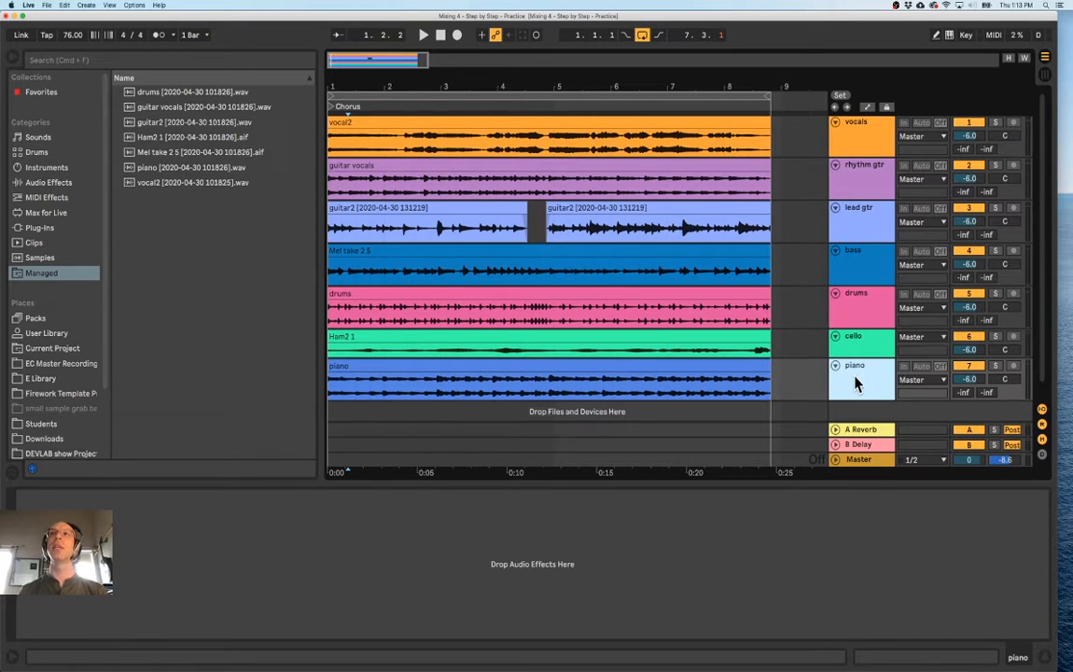
pyautogui.click(355, 269)
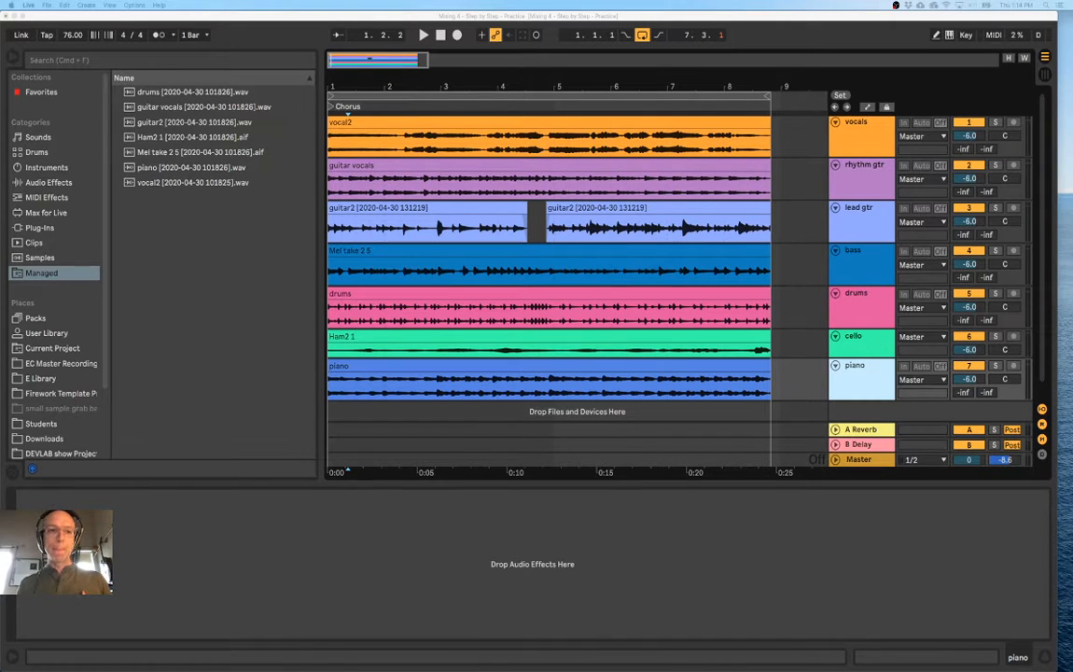
pyautogui.click(873, 382)
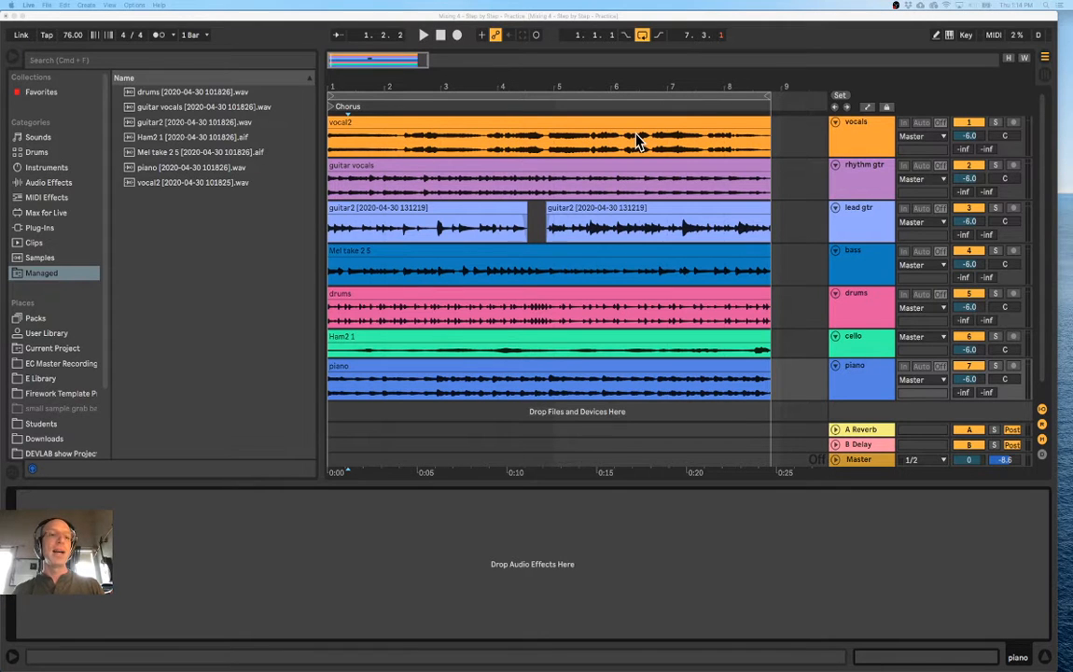
# Extend the second lead gtr clip back to the start of the arrangement, closing the gap in bar 4
pyautogui.moveTo(548, 208); pyautogui.dragTo(170, 208)
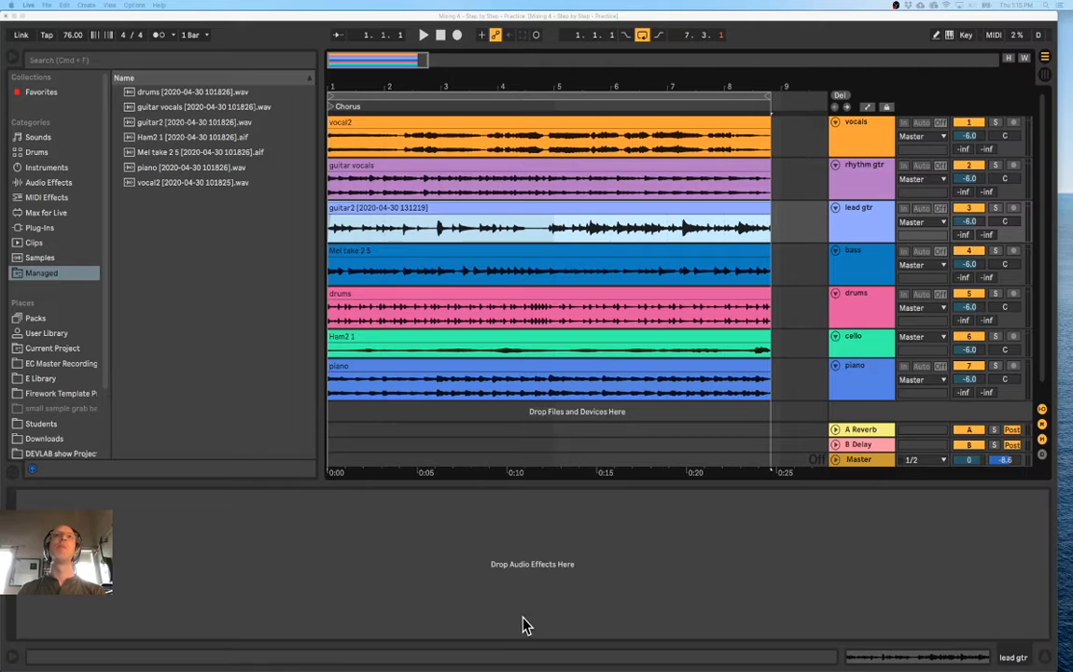
pyautogui.click(570, 514)
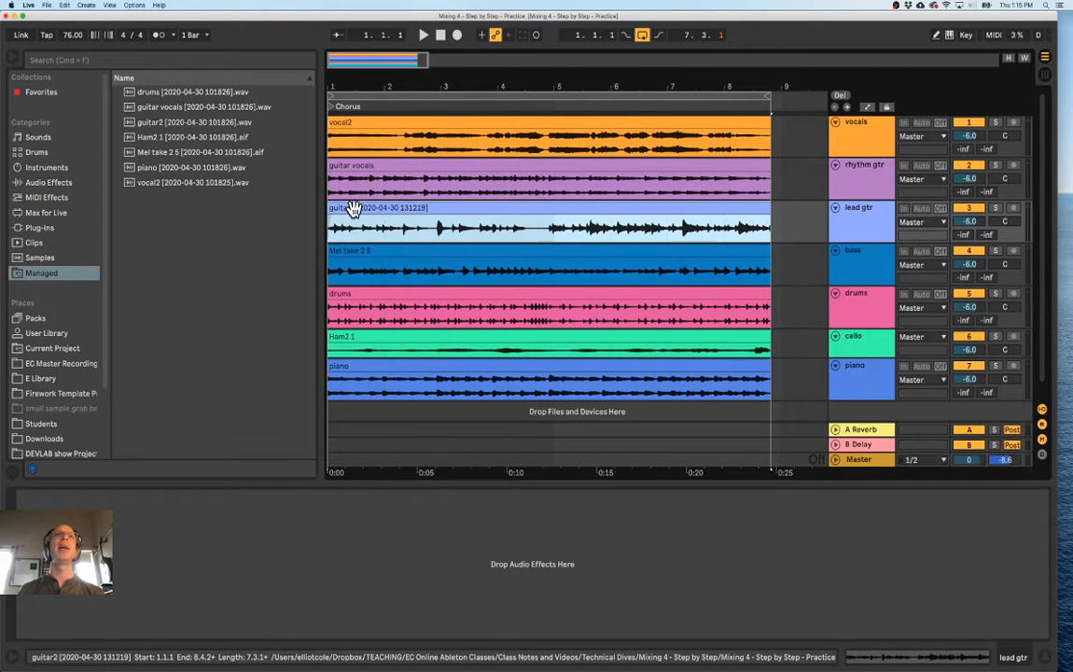
# Switch to Session View and delete all the leftover clips from the slots of every track
pyautogui.moveTo(462, 86); pyautogui.dragTo(377, 88)
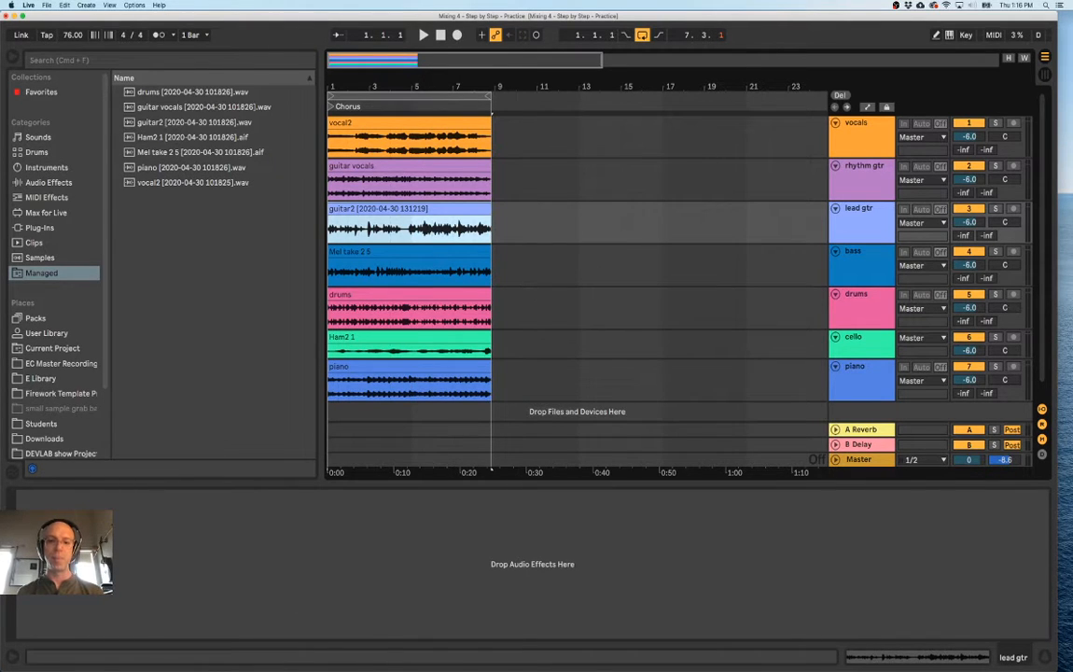
pyautogui.press('Tab')
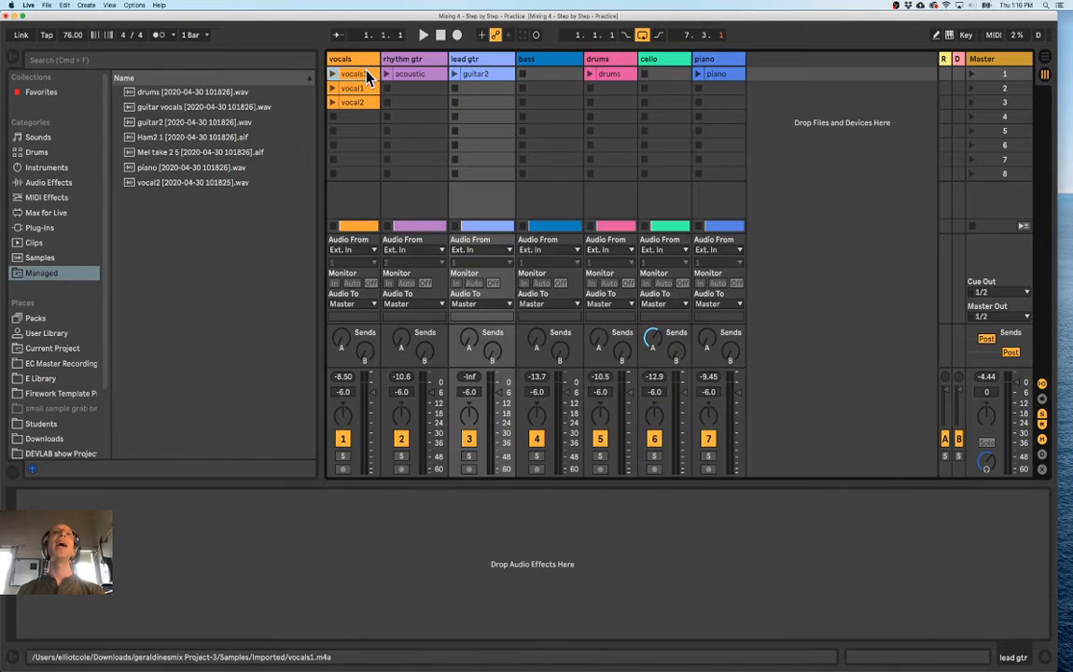
pyautogui.click(357, 75)
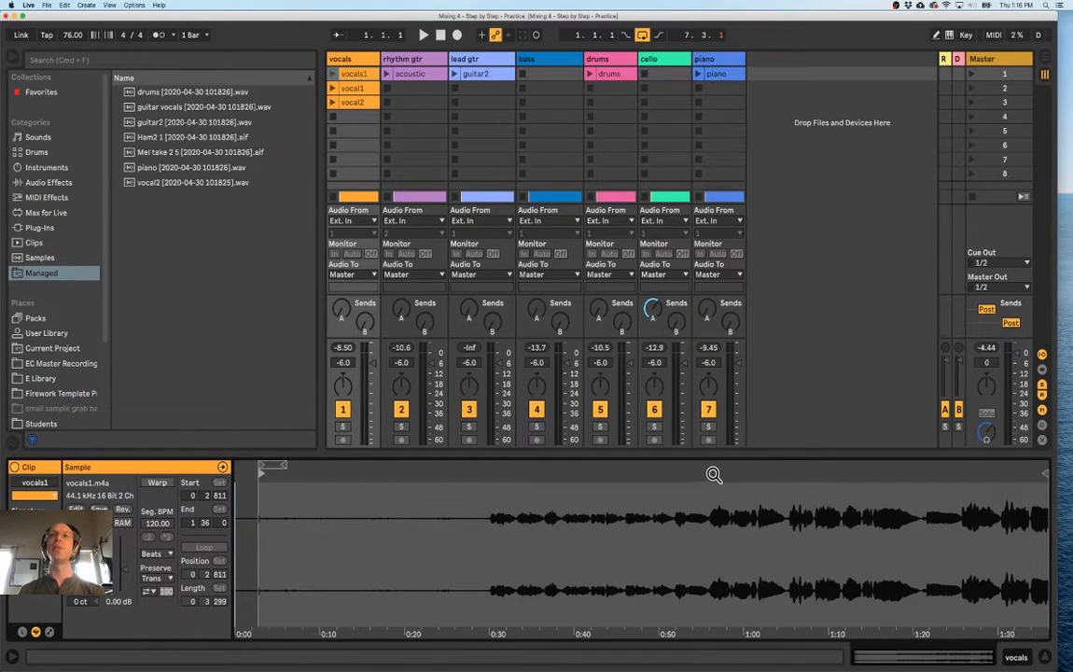
pyautogui.moveTo(326, 65); pyautogui.dragTo(731, 131)
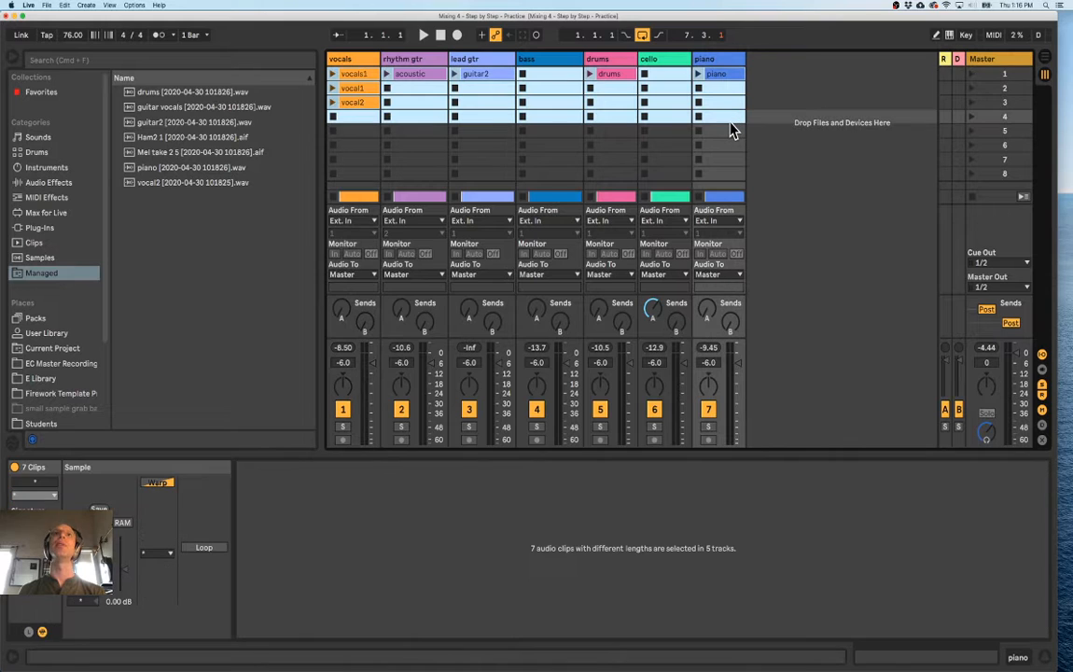
pyautogui.press('Delete')
pyautogui.click(714, 104)
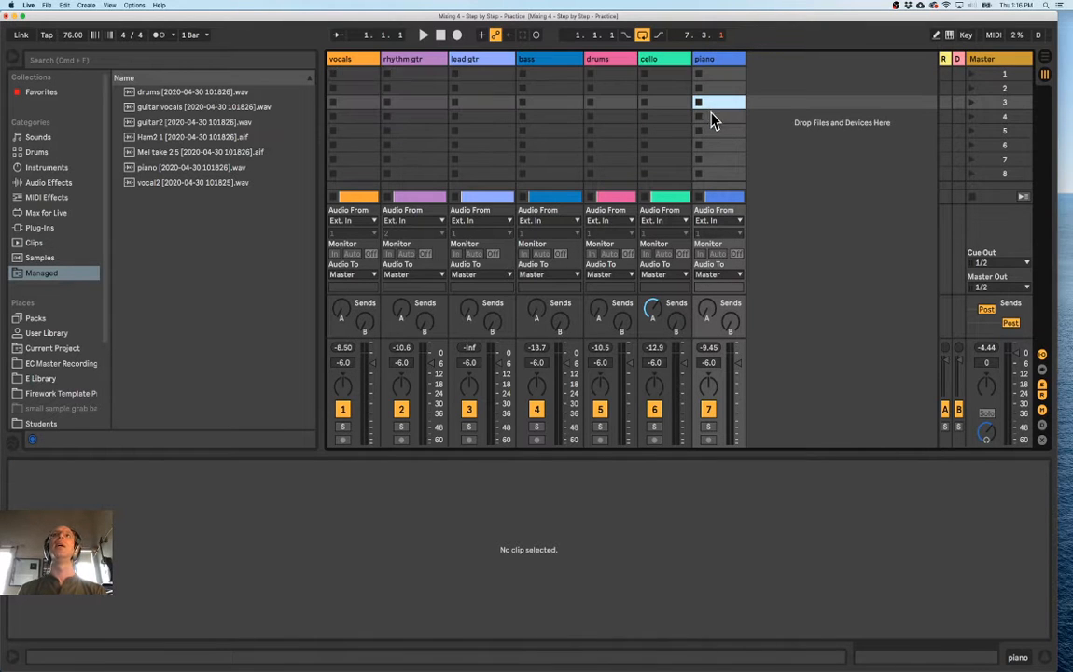
# Return to Arrangement View with all tracks from vocals down in sight
pyautogui.press('Tab')
pyautogui.press('Tab')
pyautogui.press('Tab')
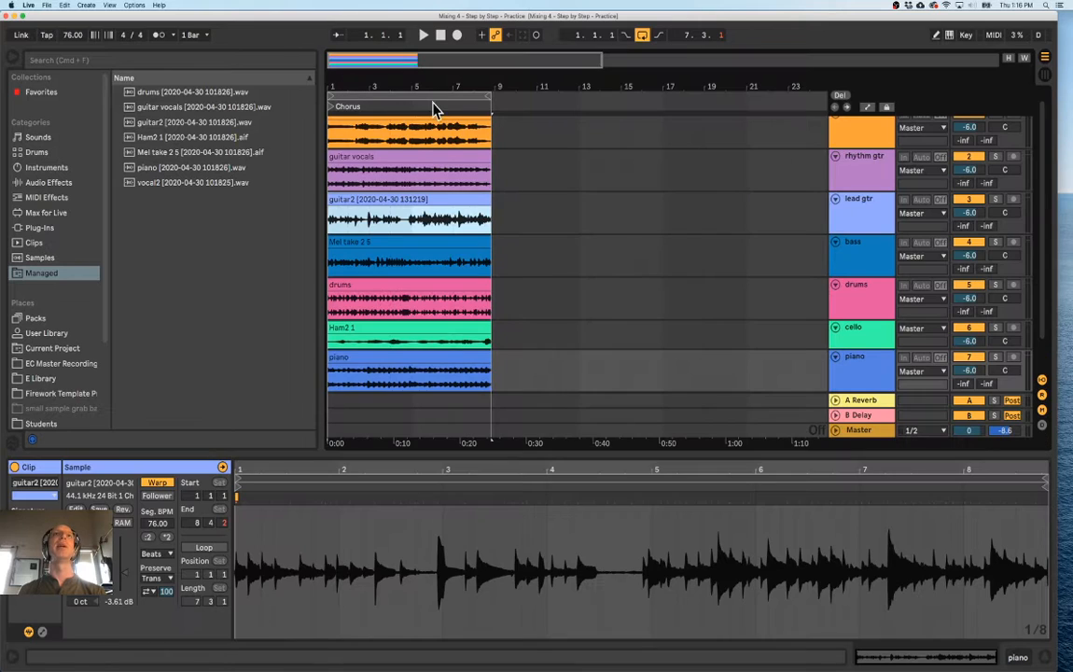
pyautogui.scroll(1, 370, 147)
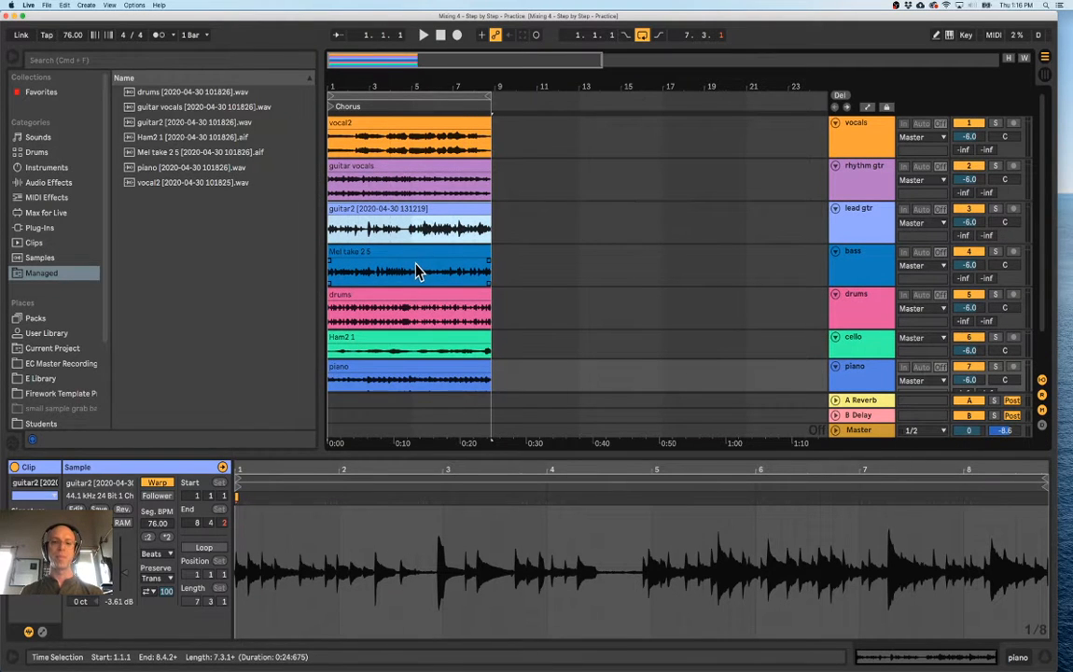
# Shrink the clip detail area slightly so the arrangement shows all seven tracks from vocals to piano
pyautogui.scroll(-3, 417, 272)
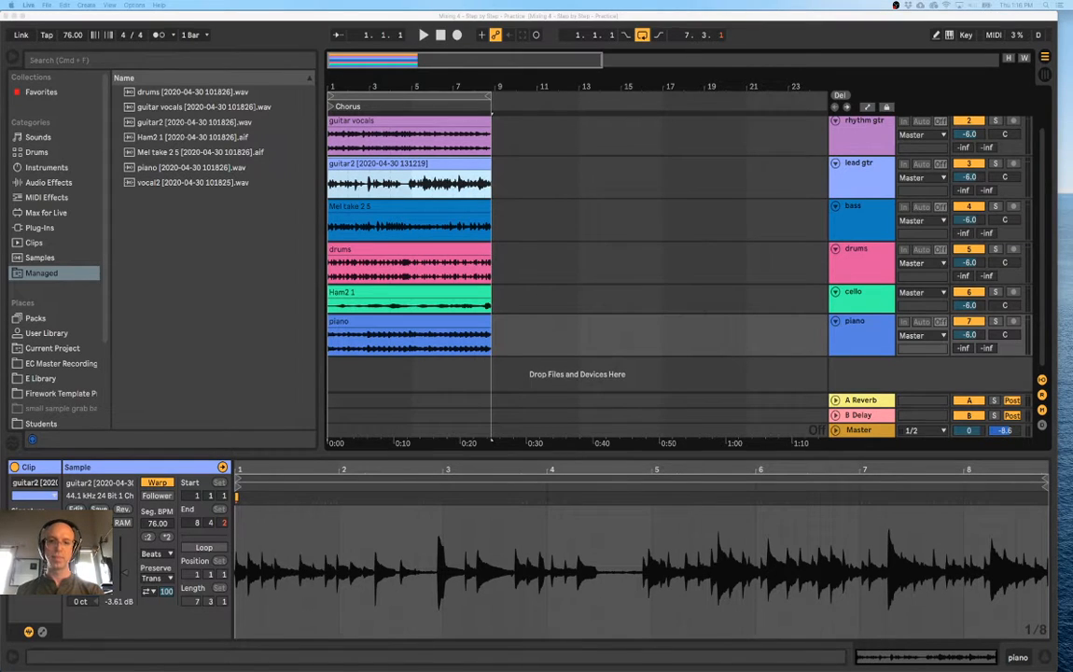
pyautogui.click(640, 430)
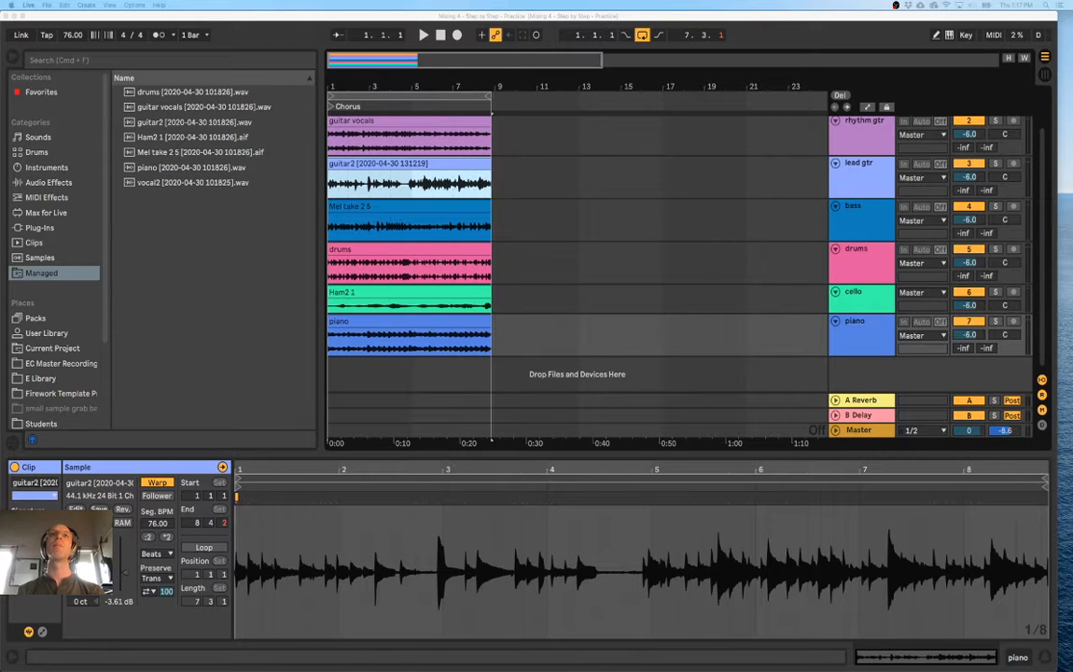
pyautogui.scroll(1, 464, 300)
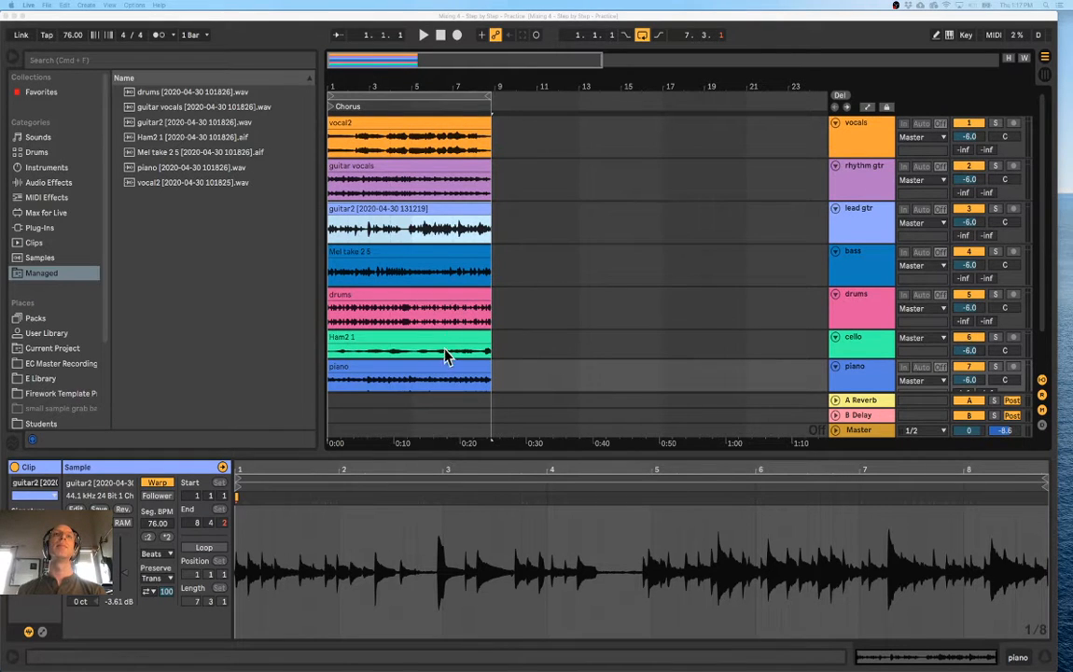
pyautogui.click(477, 451)
pyautogui.moveTo(477, 451)
pyautogui.mouseDown()
pyautogui.moveTo(476, 476)
pyautogui.moveTo(477, 466)
pyautogui.mouseUp()
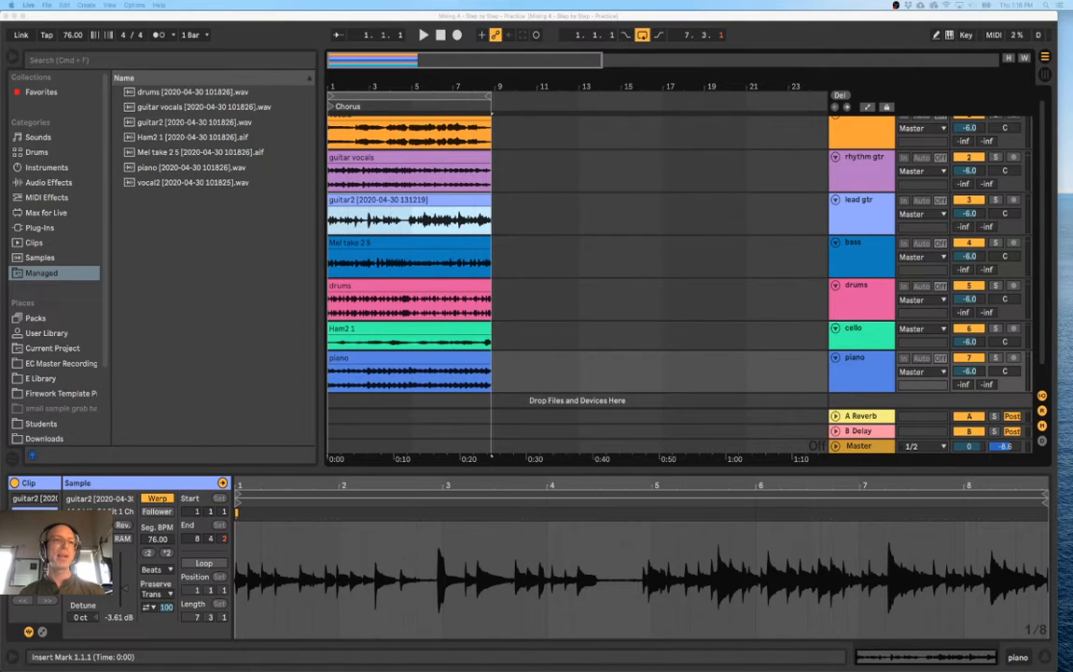
pyautogui.scroll(1, 766, 221)
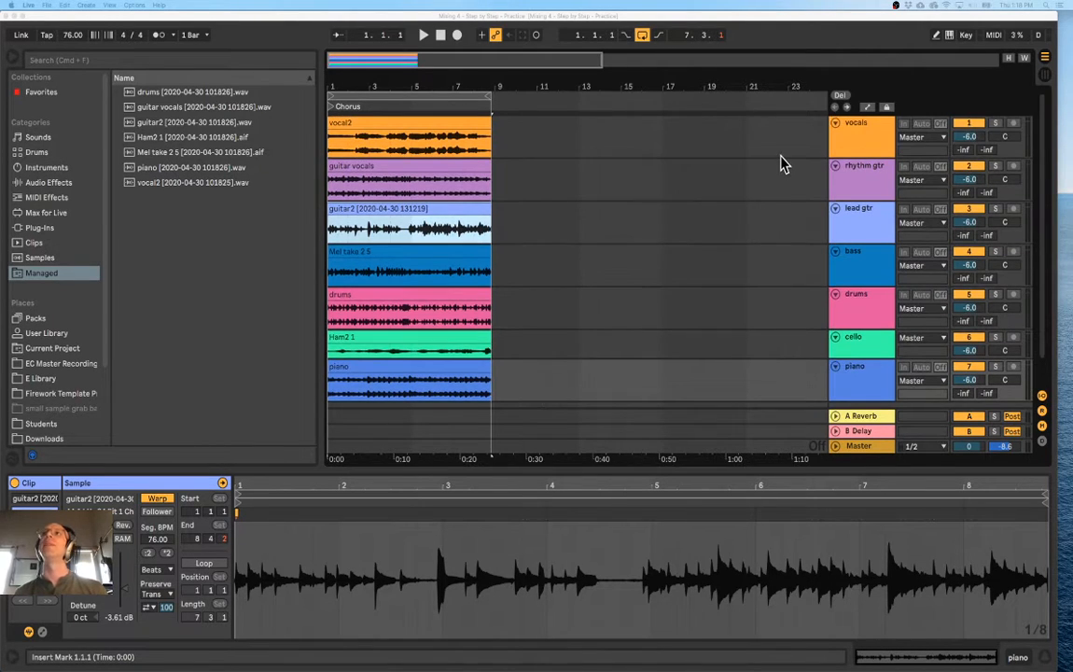
# Reorder the lower tracks so piano follows bass and drums sits last, below cello
pyautogui.click(850, 147)
pyautogui.click(861, 177)
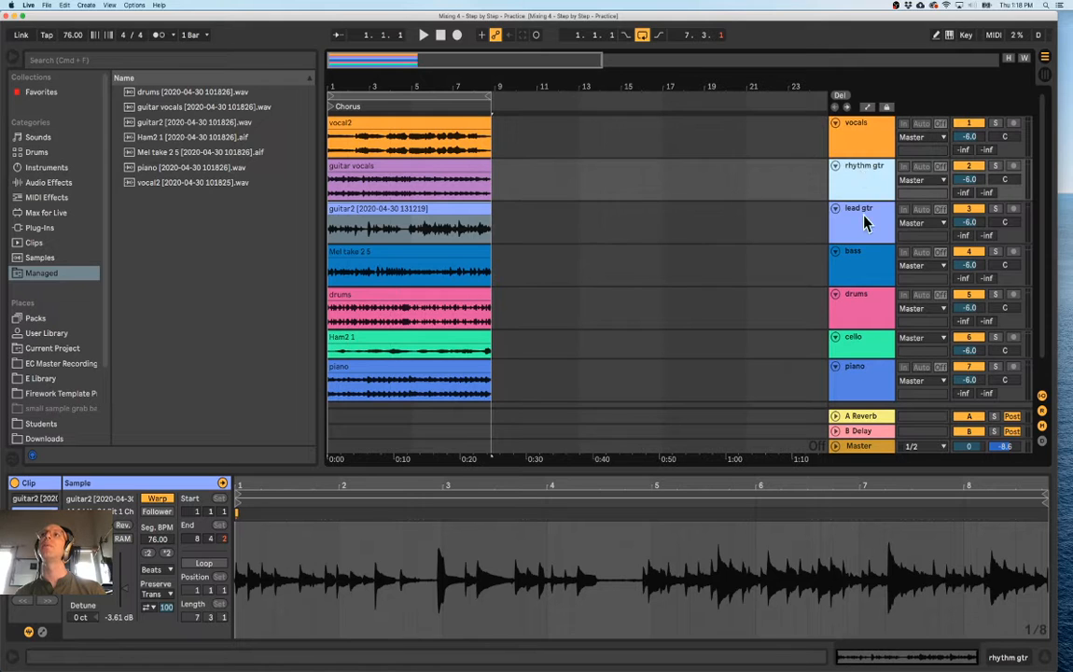
pyautogui.click(860, 226)
pyautogui.click(860, 308)
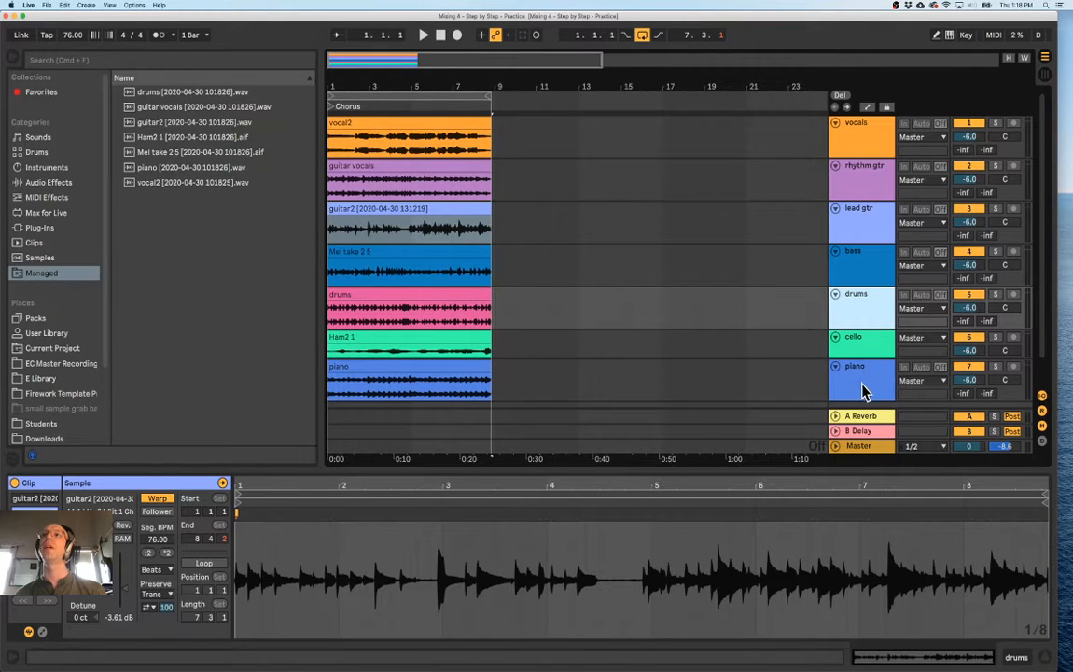
pyautogui.moveTo(860, 361)
pyautogui.mouseDown()
pyautogui.moveTo(862, 424)
pyautogui.moveTo(860, 371)
pyautogui.mouseUp()
pyautogui.moveTo(861, 271); pyautogui.dragTo(861, 326)
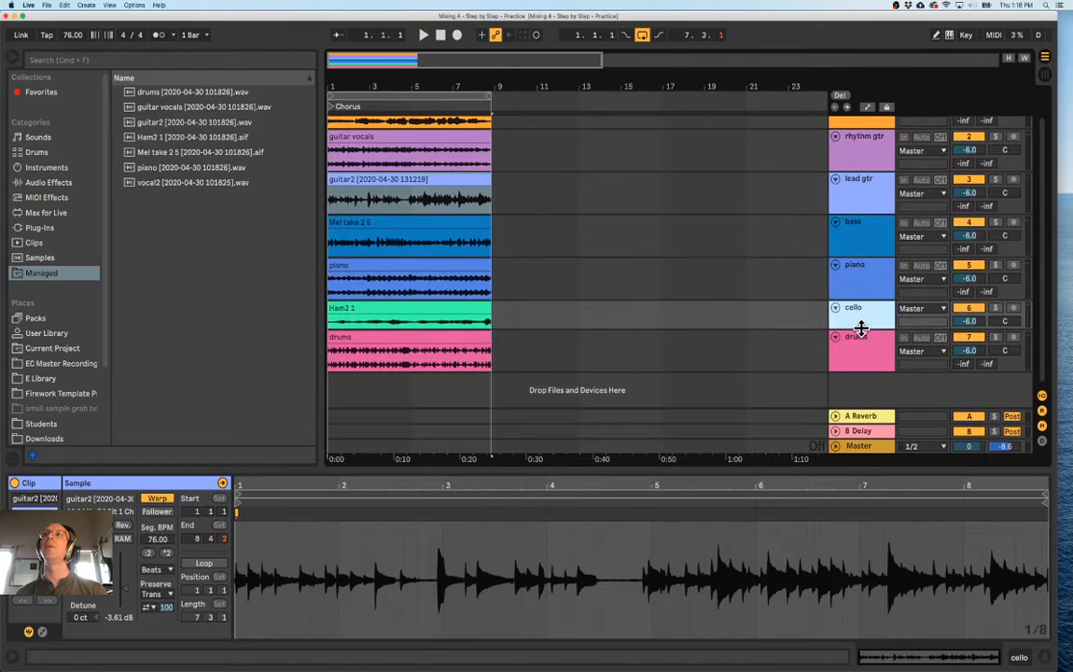
# Move the bass track below piano, and place the cello track between piano and bass
pyautogui.moveTo(859, 233); pyautogui.dragTo(866, 295)
pyautogui.scroll(3, 866, 280)
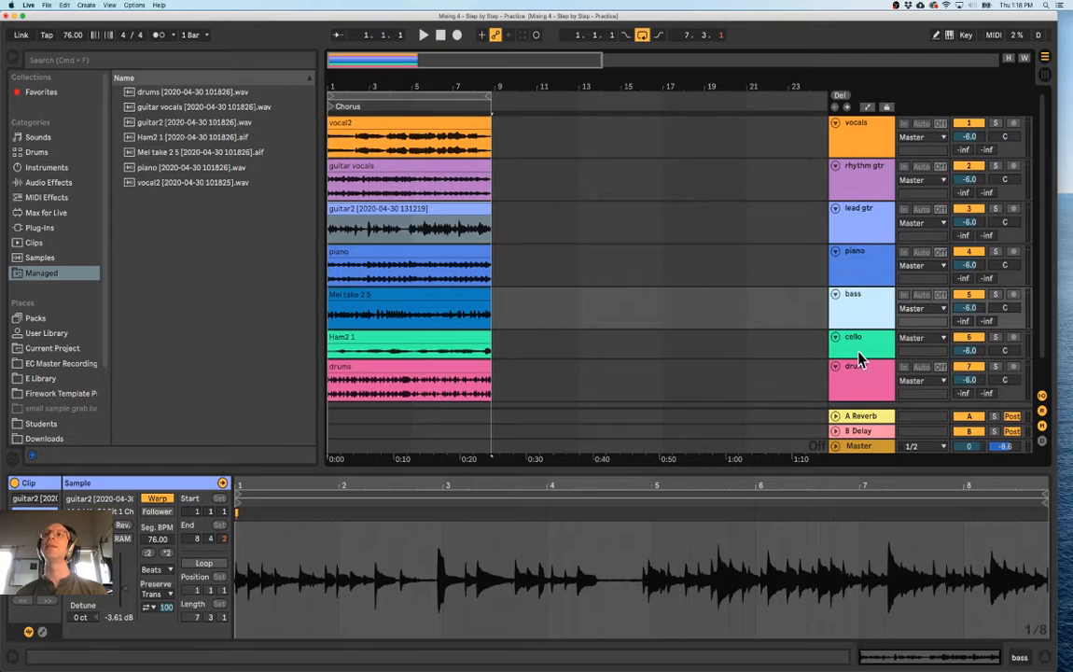
pyautogui.moveTo(858, 343); pyautogui.dragTo(854, 297)
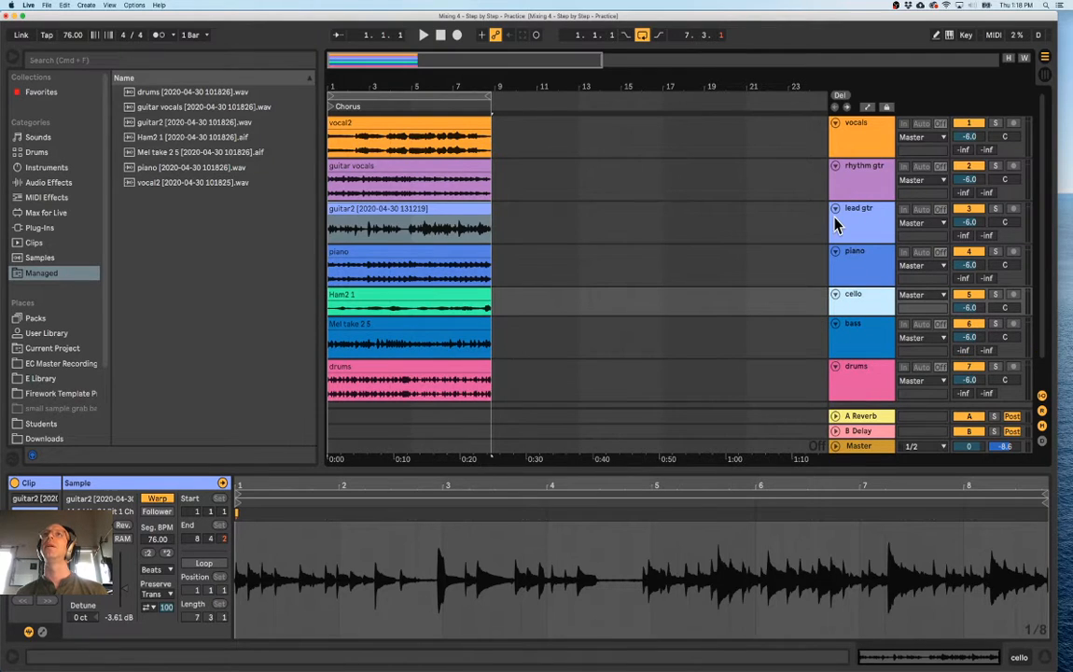
pyautogui.click(777, 117)
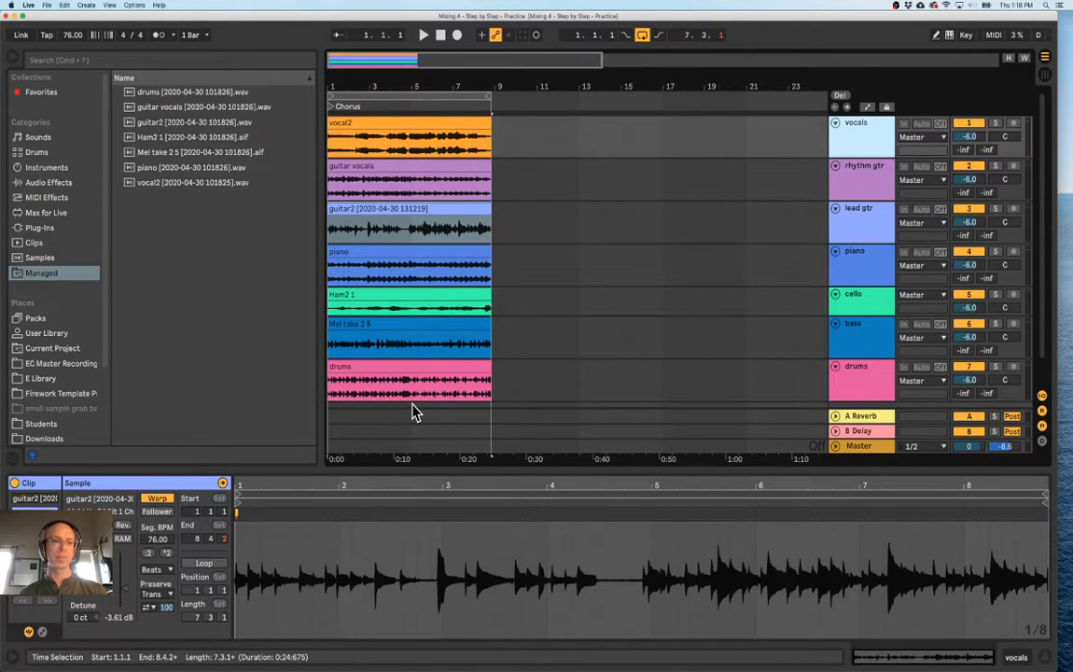
pyautogui.click(429, 380)
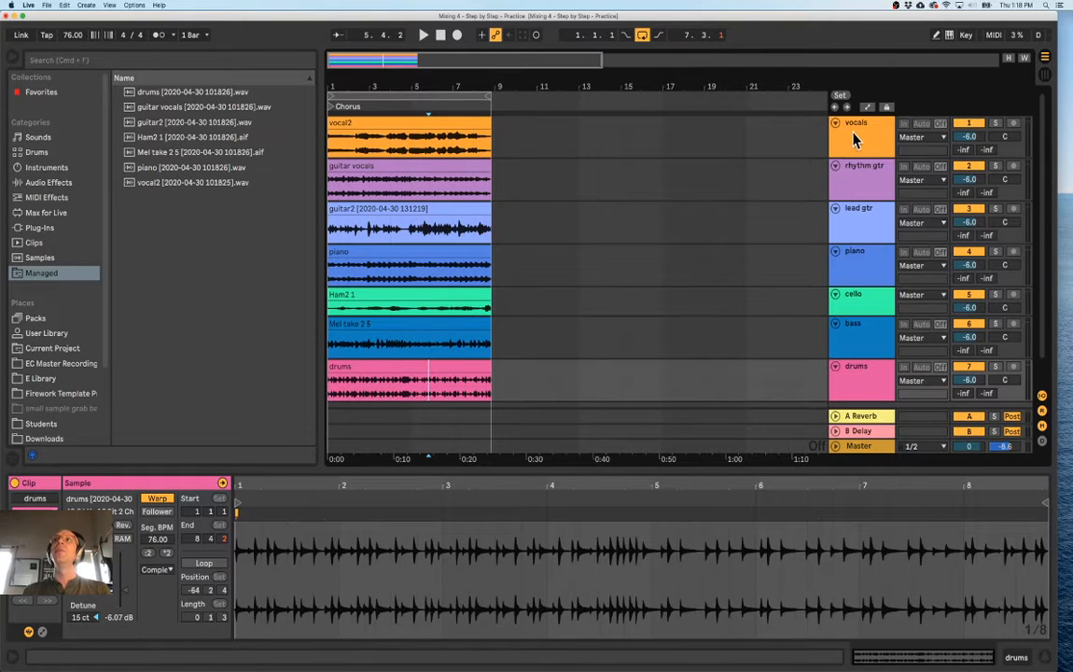
# Group the rhythm gtr and lead gtr tracks and name the group "guitars"
pyautogui.click(867, 176)
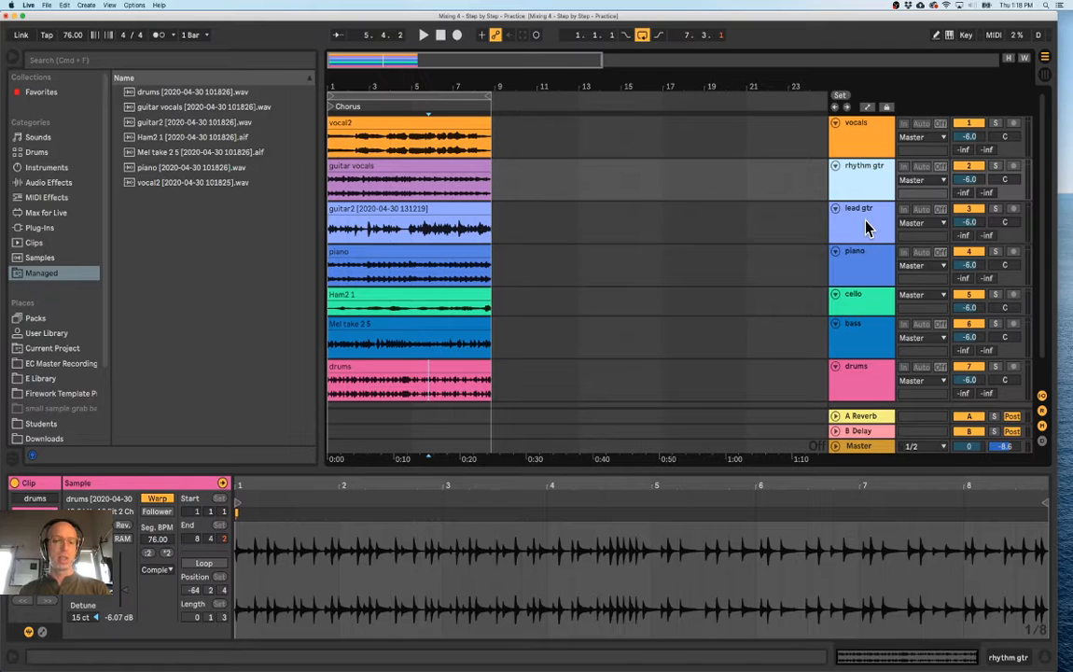
pyautogui.keyDown('shift'); pyautogui.click(866, 222); pyautogui.keyUp('shift')
pyautogui.click(854, 192)
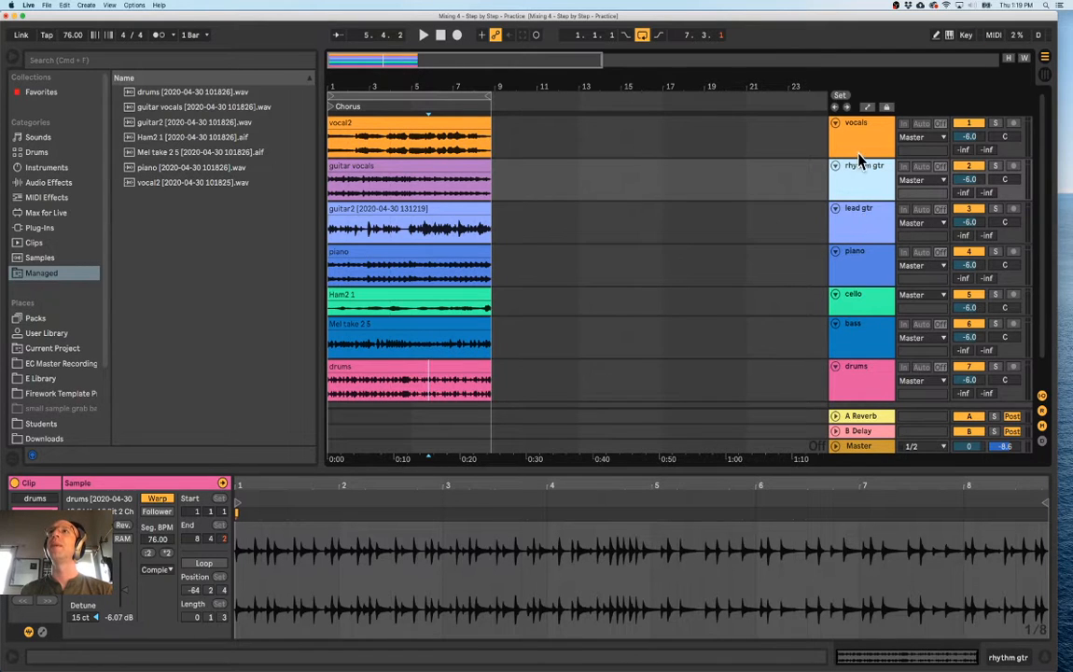
pyautogui.click(861, 227)
pyautogui.click(863, 185)
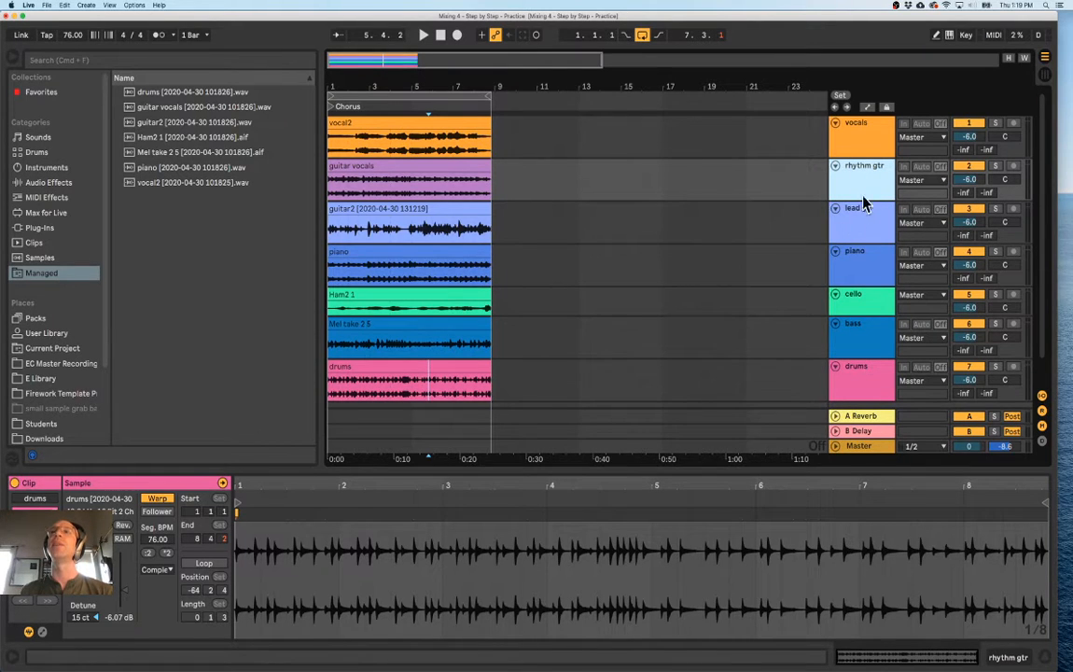
pyautogui.click(865, 230)
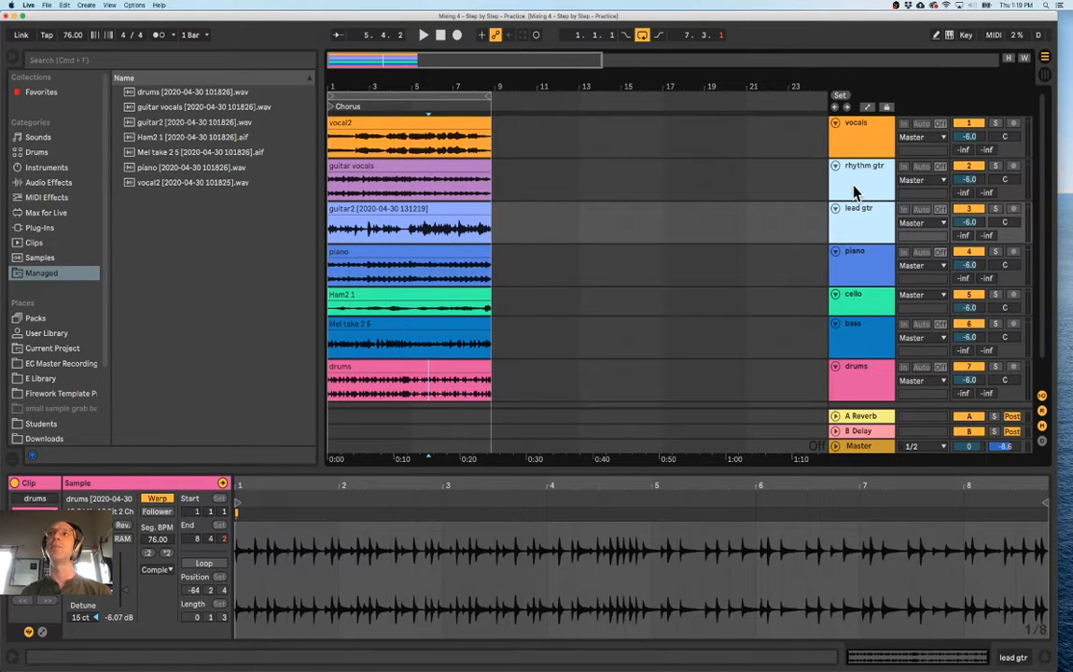
pyautogui.rightClick(857, 191)
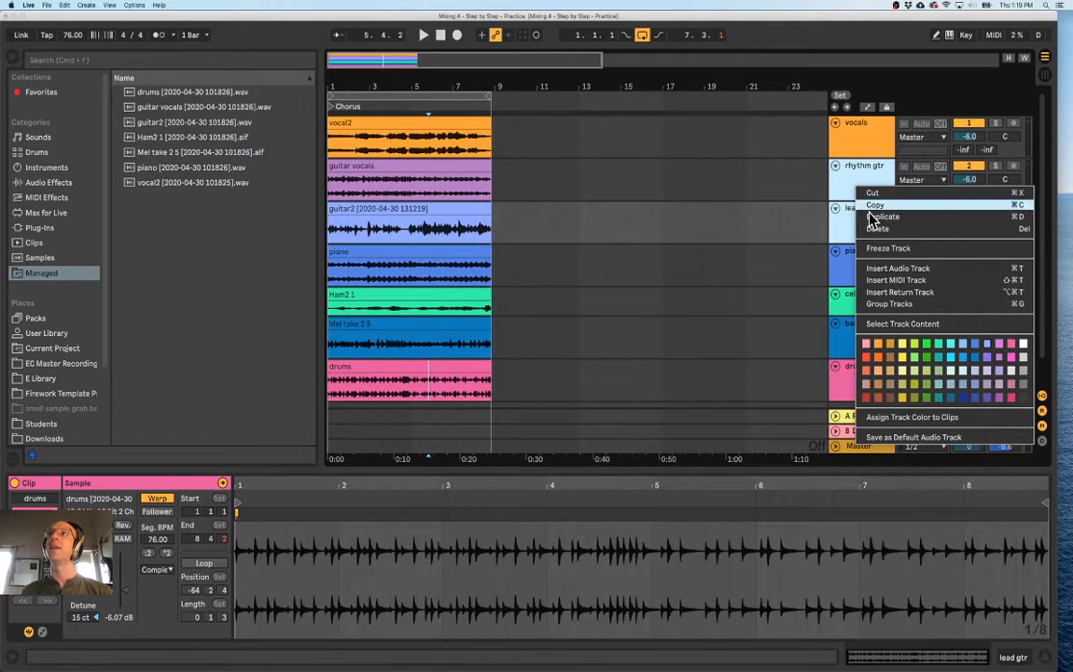
pyautogui.click(901, 305)
pyautogui.doubleClick(860, 180)
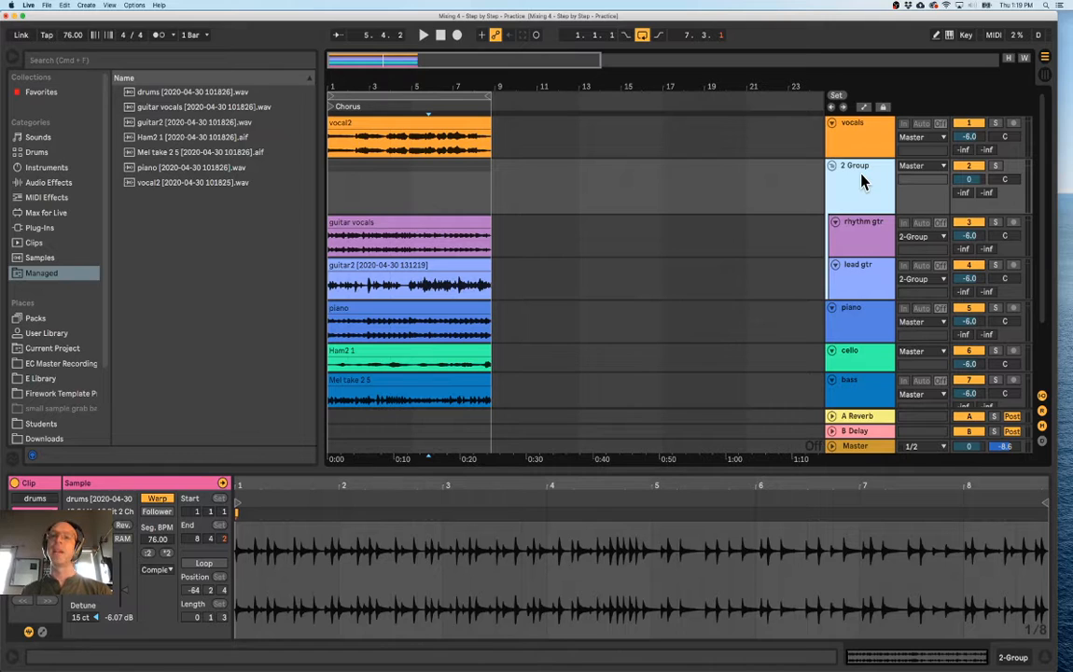
pyautogui.write('guitars')
pyautogui.press('Return')
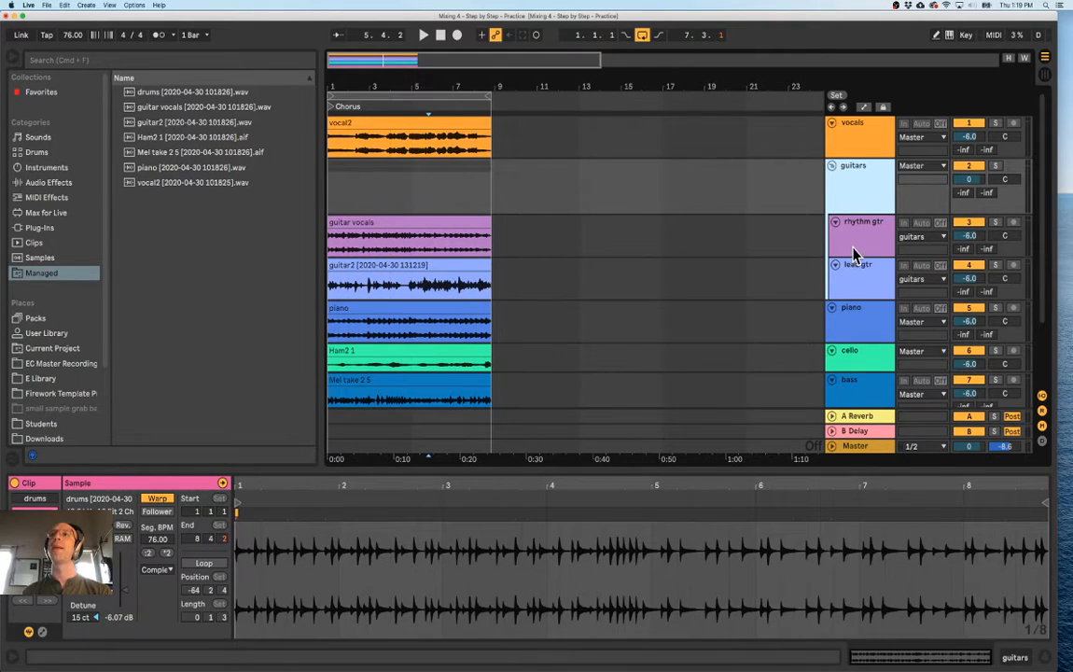
# Look over the track list from vocals down to drums to see which tracks belong together
pyautogui.scroll(-2, 854, 178)
pyautogui.scroll(2, 848, 174)
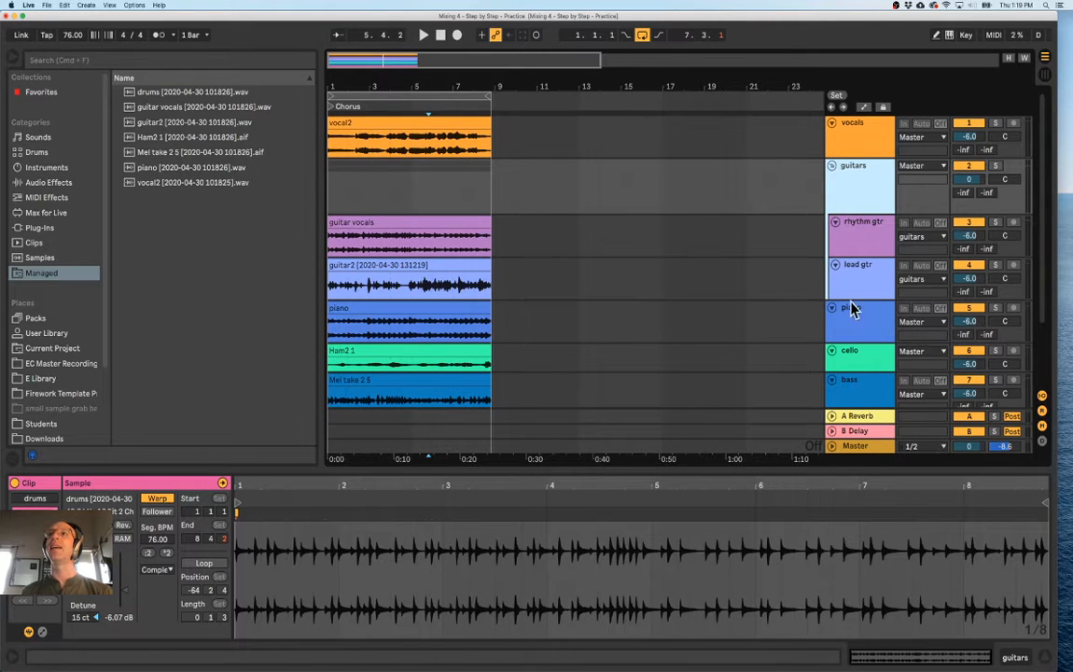
pyautogui.scroll(-2, 798, 369)
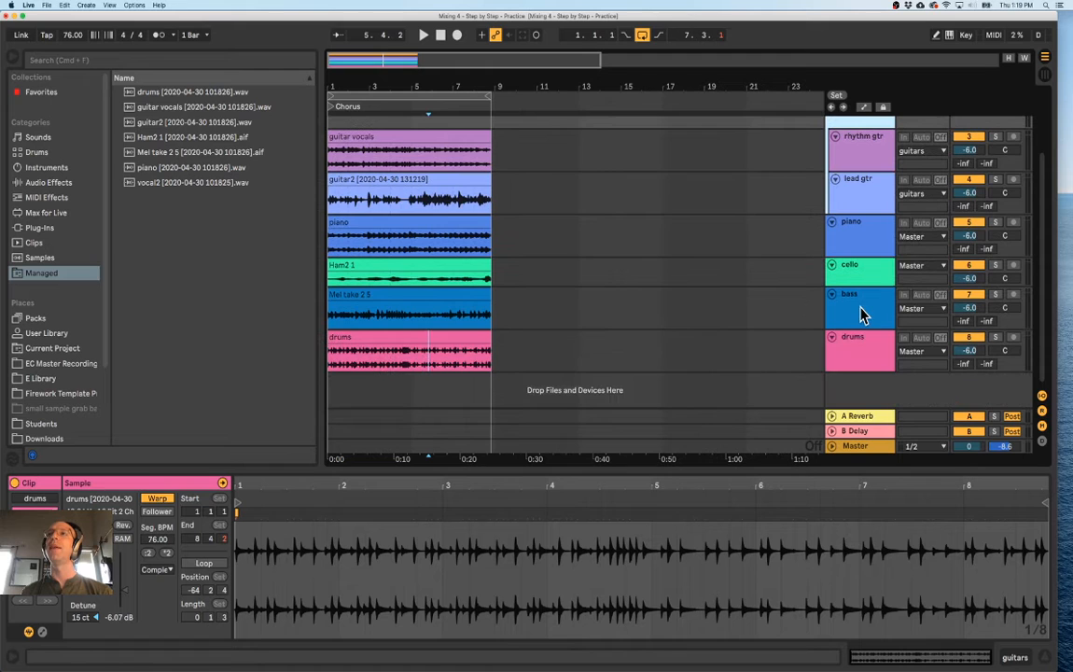
pyautogui.scroll(2, 861, 313)
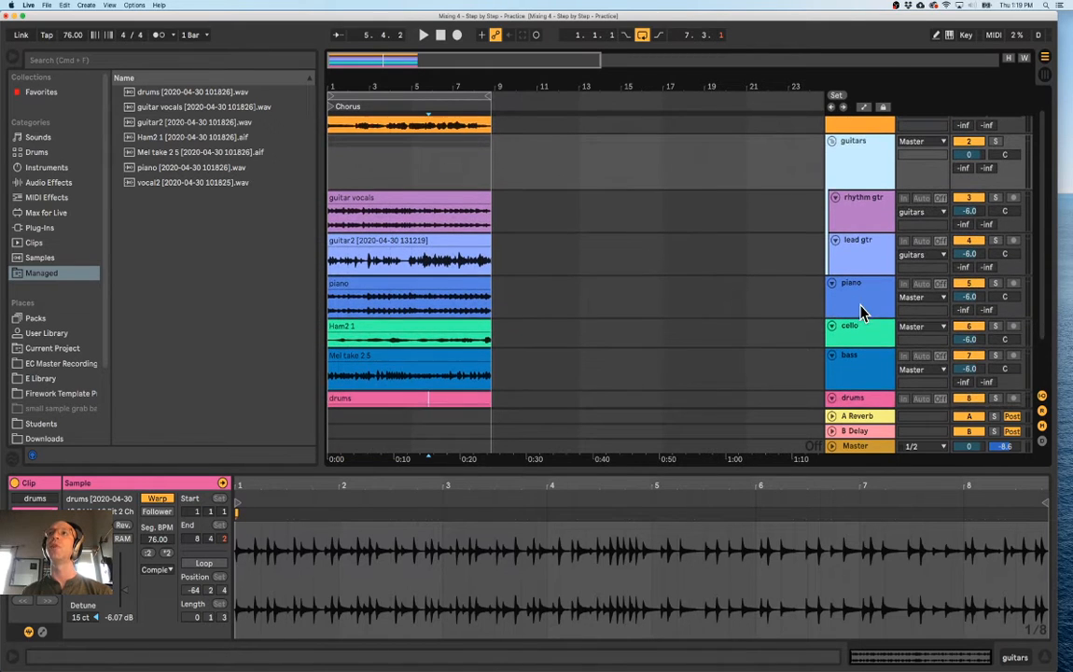
pyautogui.scroll(-2, 859, 312)
pyautogui.click(855, 311)
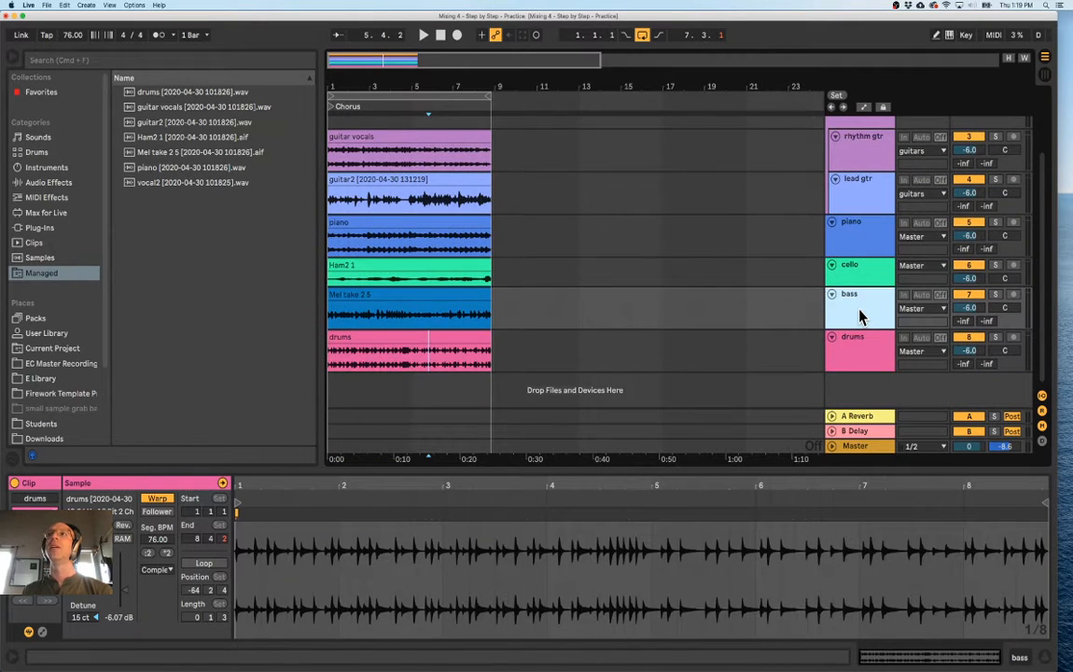
pyautogui.scroll(3, 855, 314)
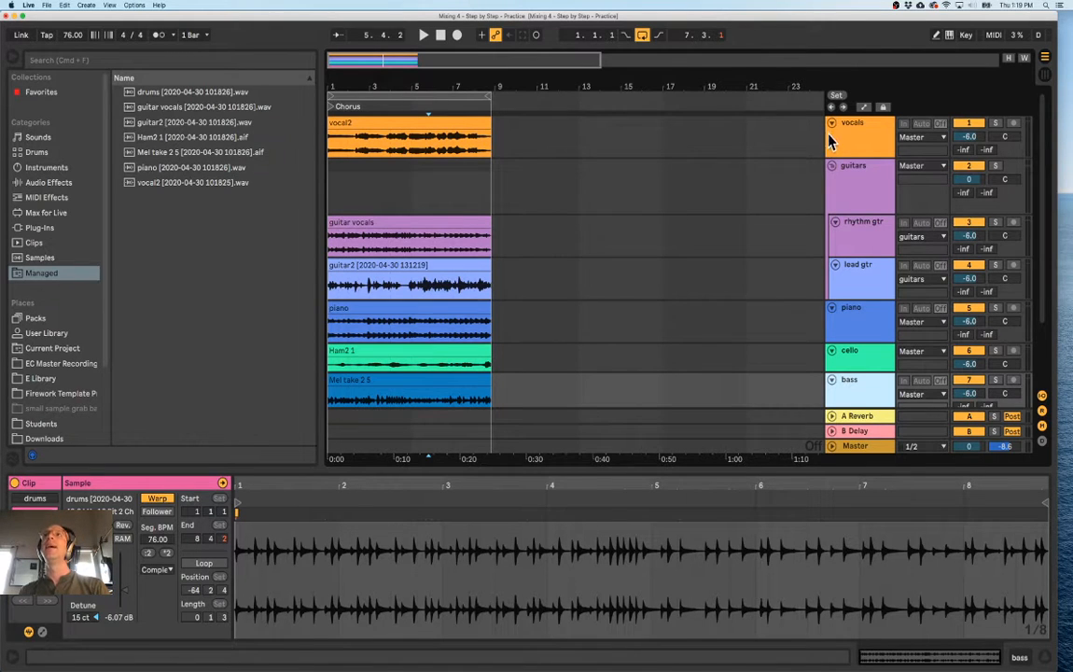
pyautogui.scroll(-3, 625, 198)
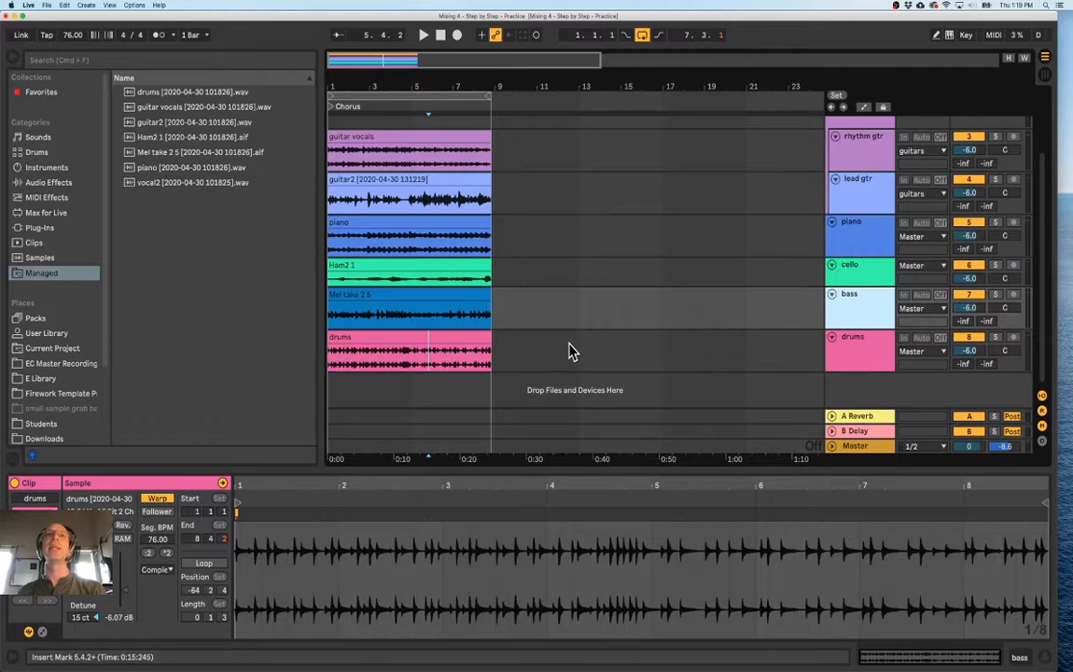
pyautogui.scroll(3, 572, 340)
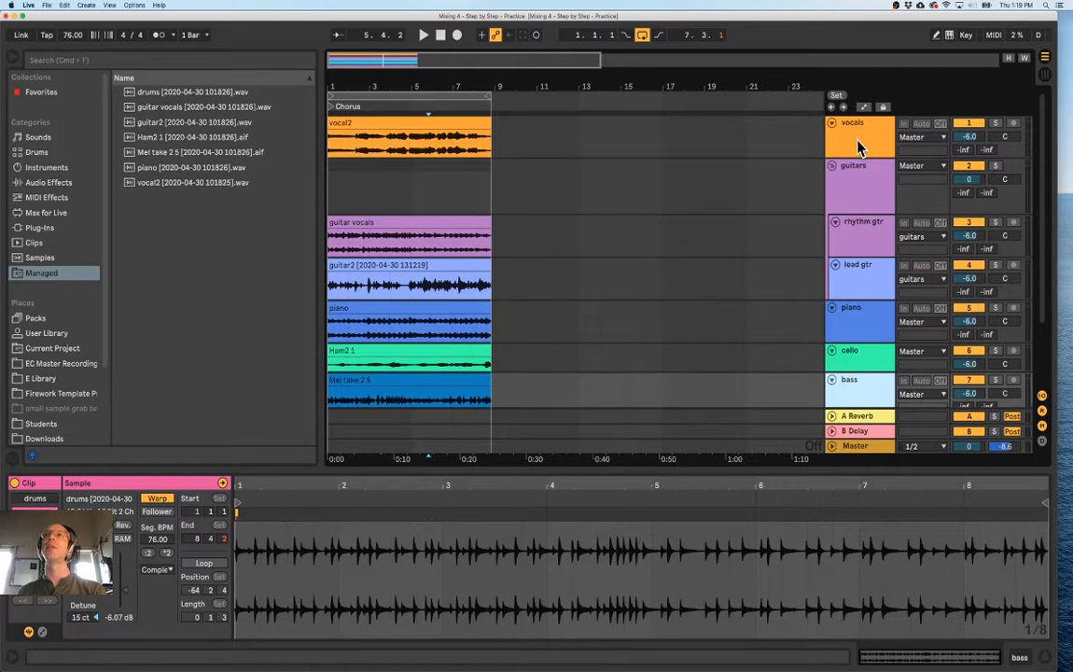
pyautogui.scroll(-1, 859, 178)
pyautogui.scroll(-3, 857, 299)
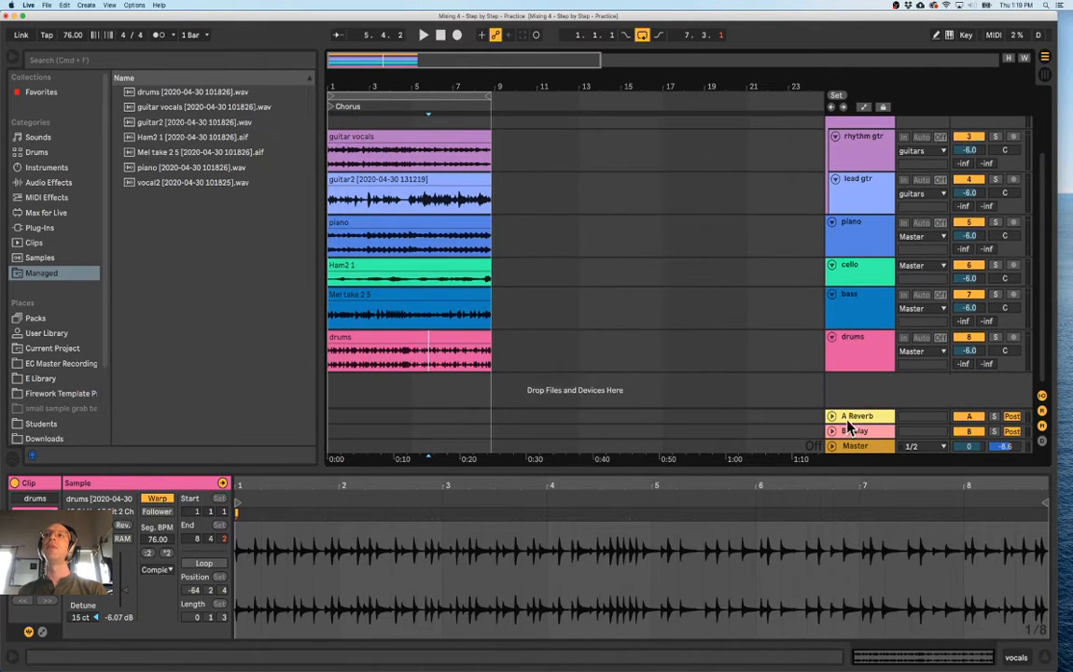
# Group the guitars group with the piano, cello and bass tracks and name the new group "band"
pyautogui.scroll(3, 854, 318)
pyautogui.click(860, 353)
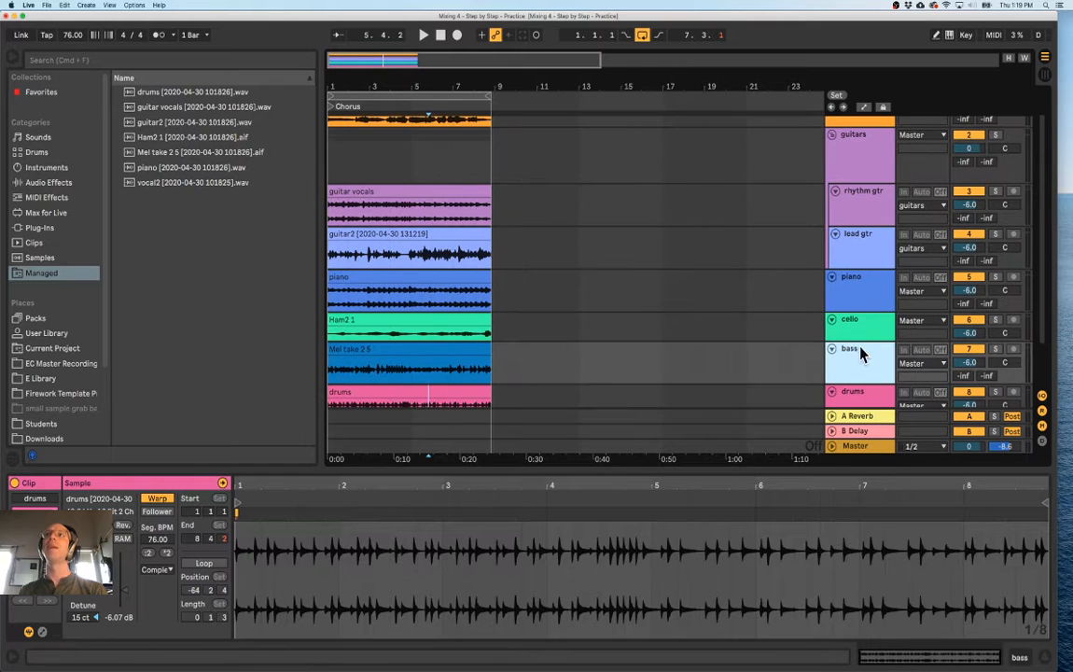
pyautogui.keyDown('shift'); pyautogui.click(860, 166); pyautogui.keyUp('shift')
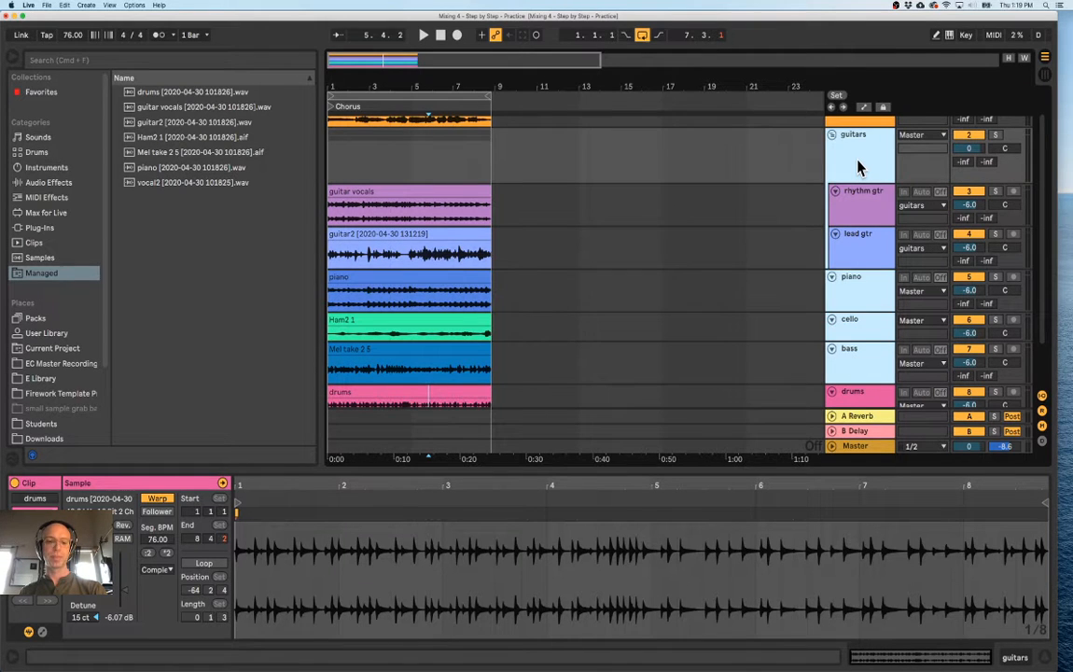
pyautogui.press('super+g')
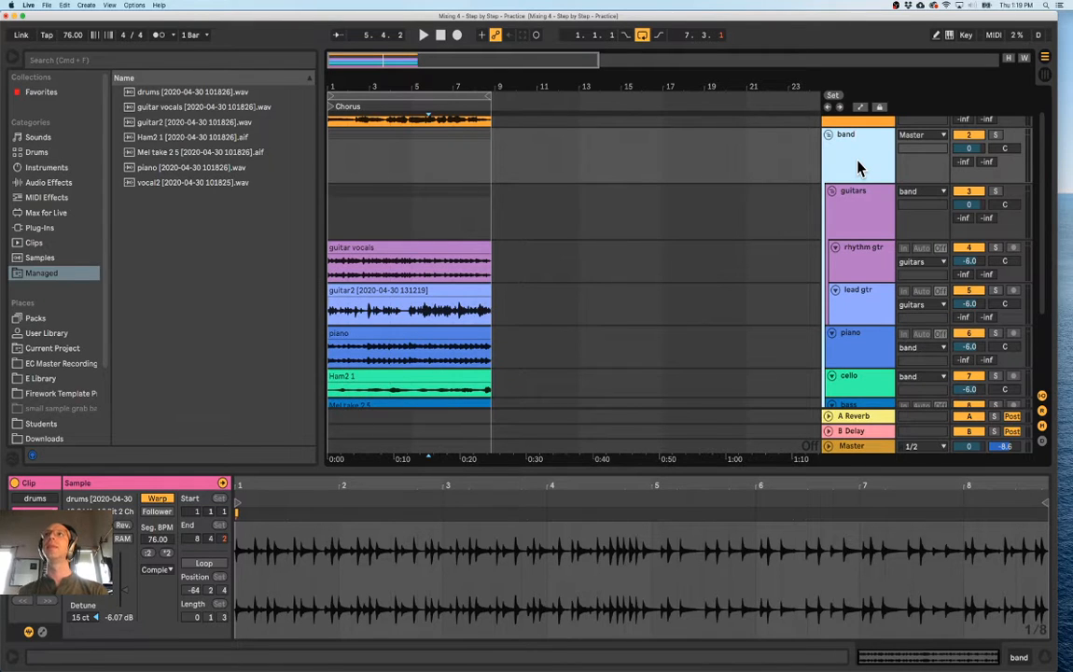
pyautogui.click(747, 216)
pyautogui.scroll(-4, 795, 187)
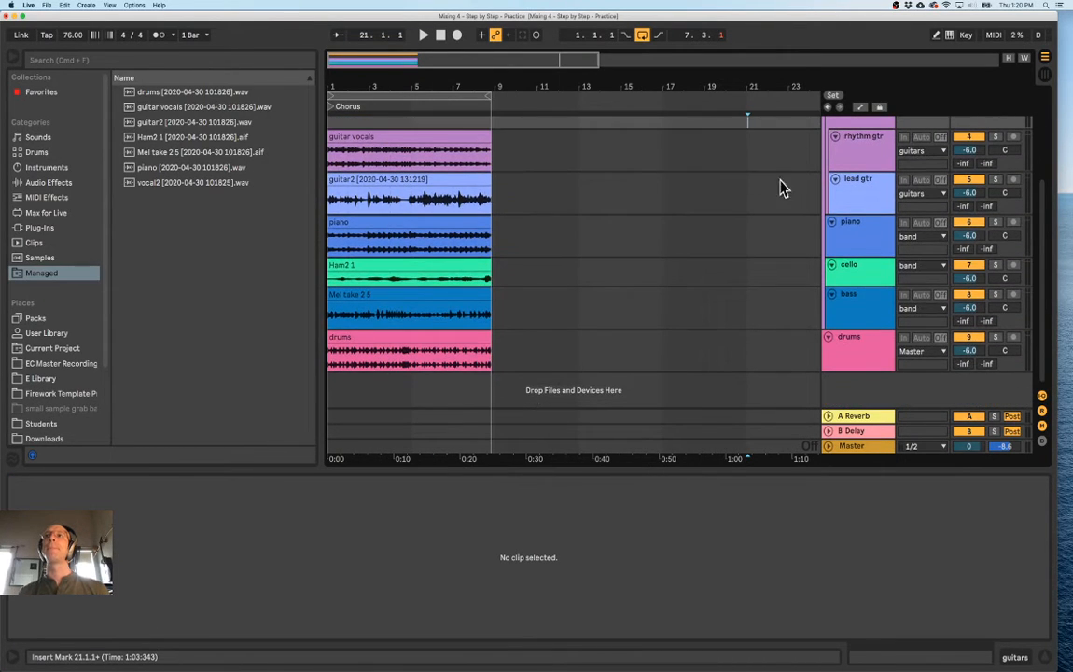
pyautogui.click(865, 272)
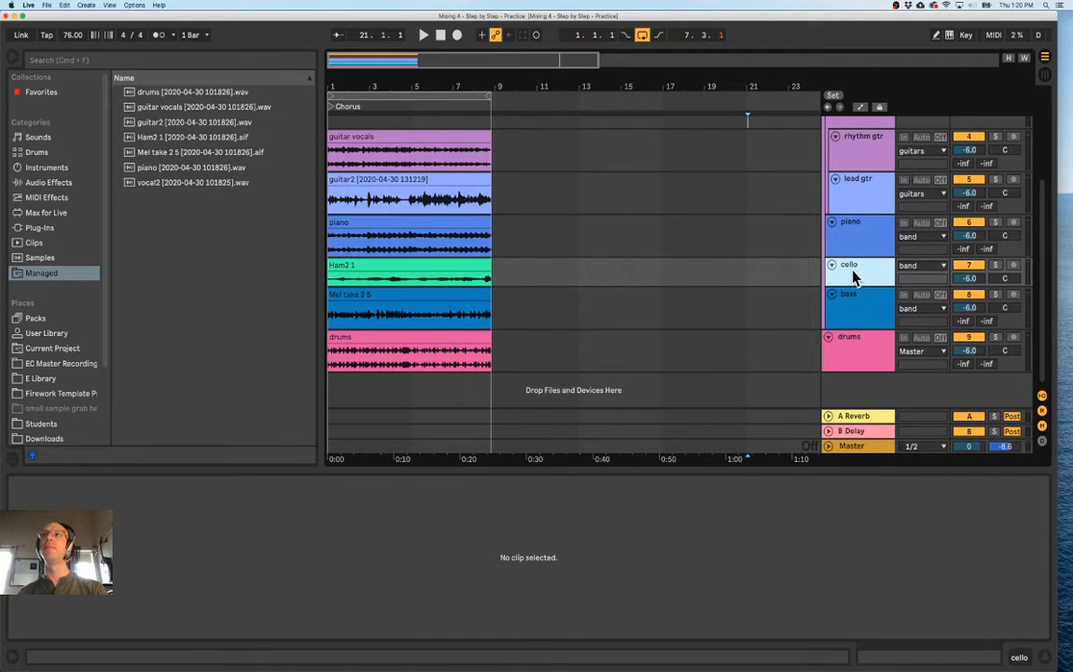
pyautogui.click(845, 297)
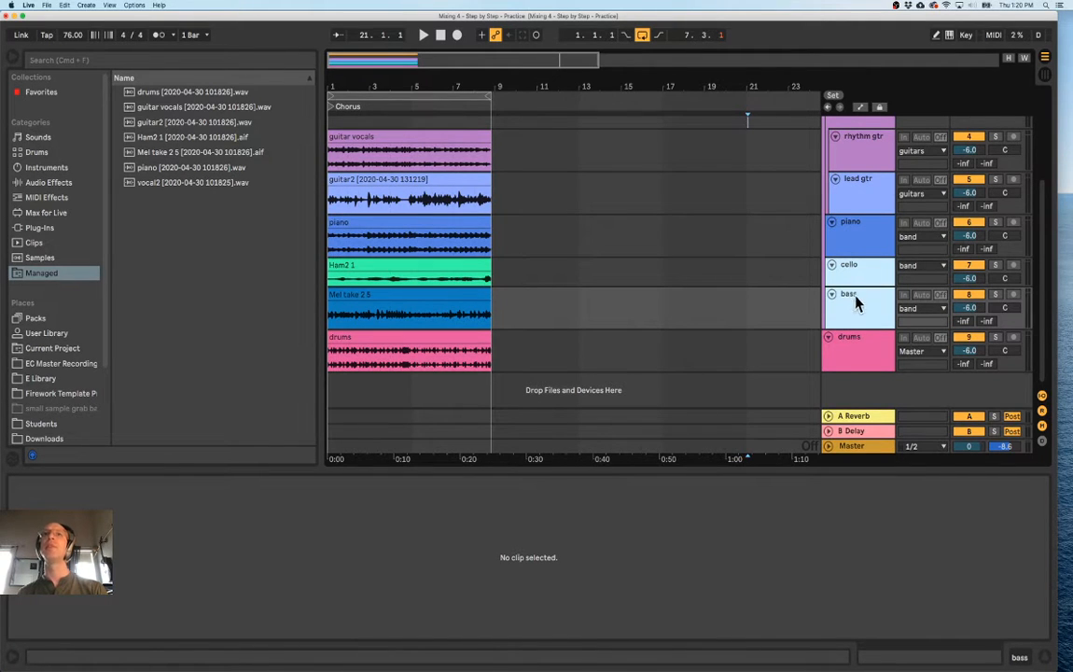
pyautogui.click(500, 282)
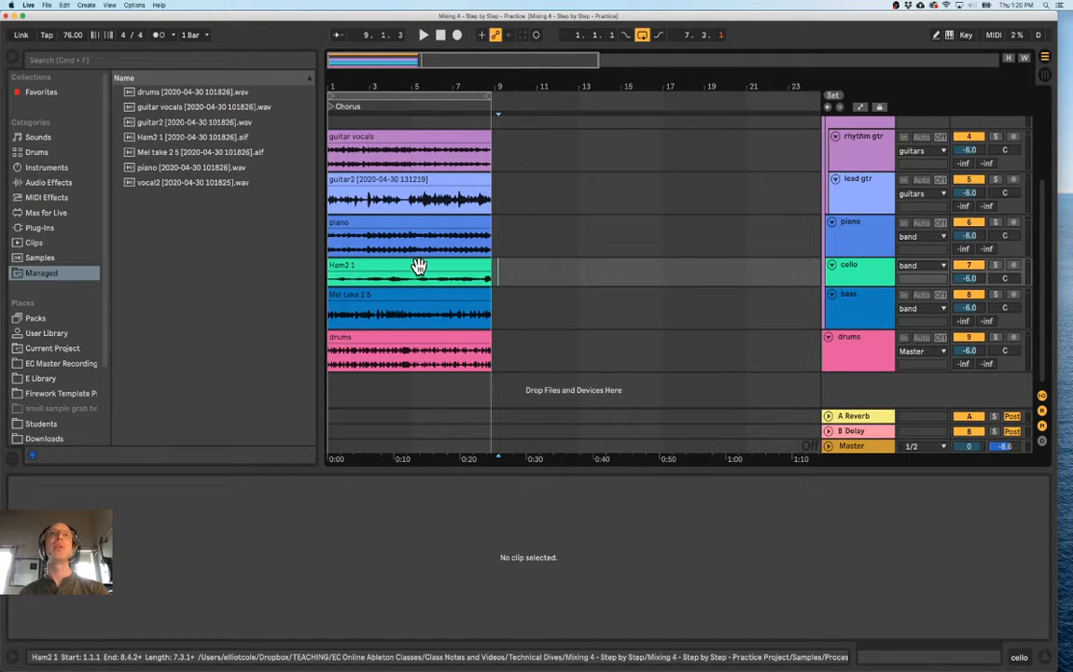
# Show the arrangement from the vocals track down and shrink the clip detail area a little further
pyautogui.scroll(3, 522, 252)
pyautogui.moveTo(750, 475); pyautogui.dragTo(753, 488)
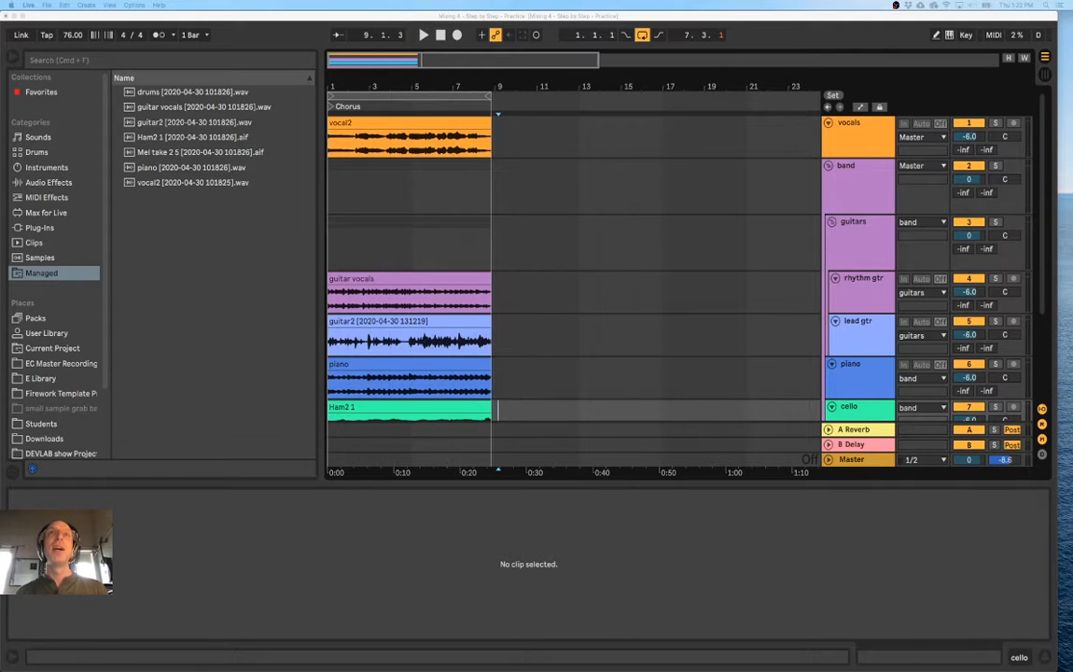
pyautogui.click(467, 168)
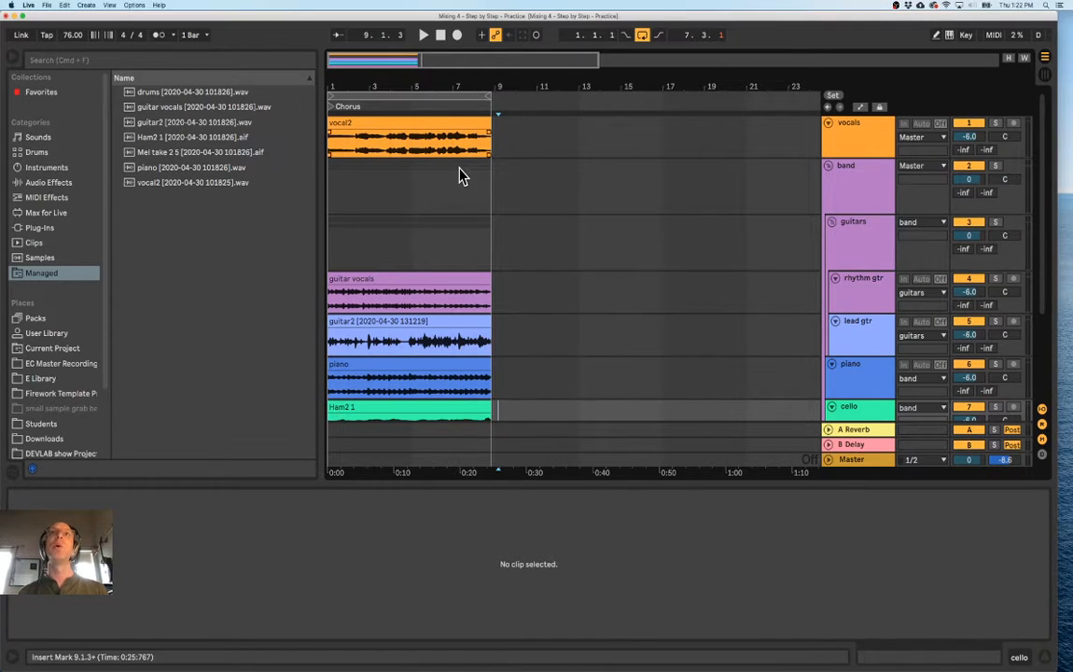
pyautogui.click(458, 177)
pyautogui.click(486, 187)
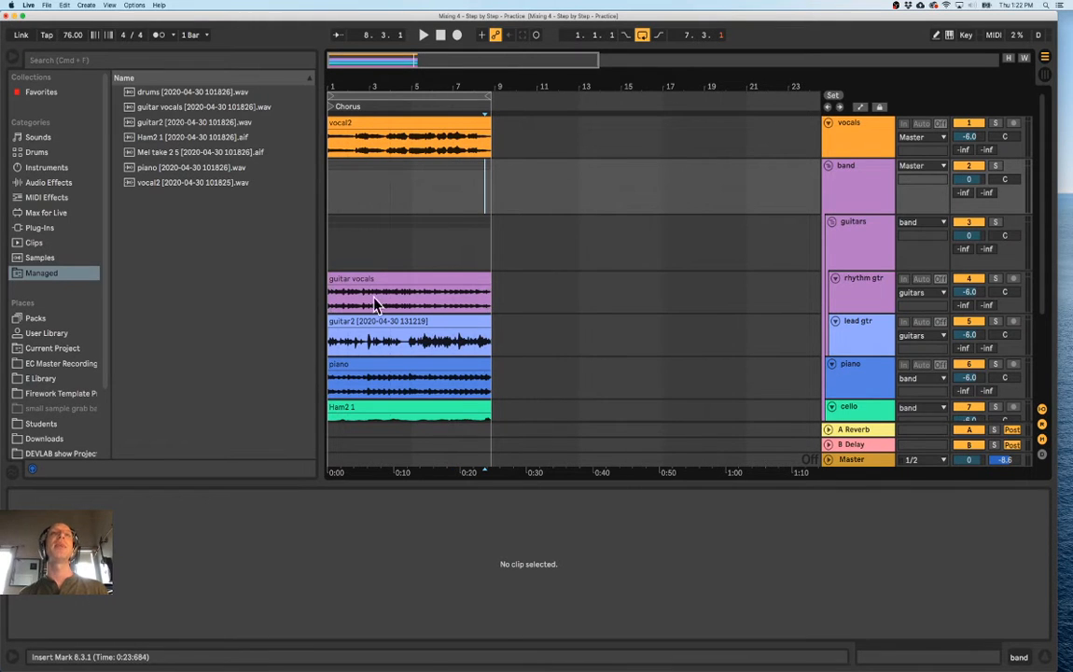
# Reduce the track heights of the guitars group and of the rhythm gtr and lead gtr tracks
pyautogui.moveTo(848, 271); pyautogui.dragTo(850, 239)
pyautogui.click(851, 283)
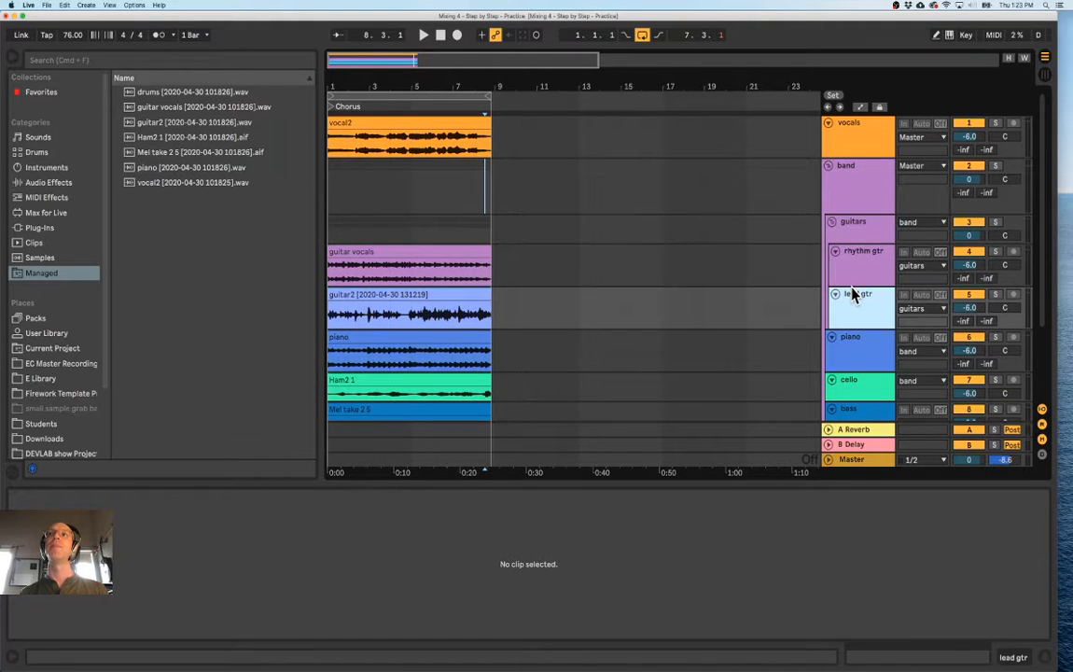
pyautogui.moveTo(851, 282)
pyautogui.mouseDown()
pyautogui.moveTo(851, 271)
pyautogui.moveTo(853, 297)
pyautogui.mouseUp()
pyautogui.click(854, 293)
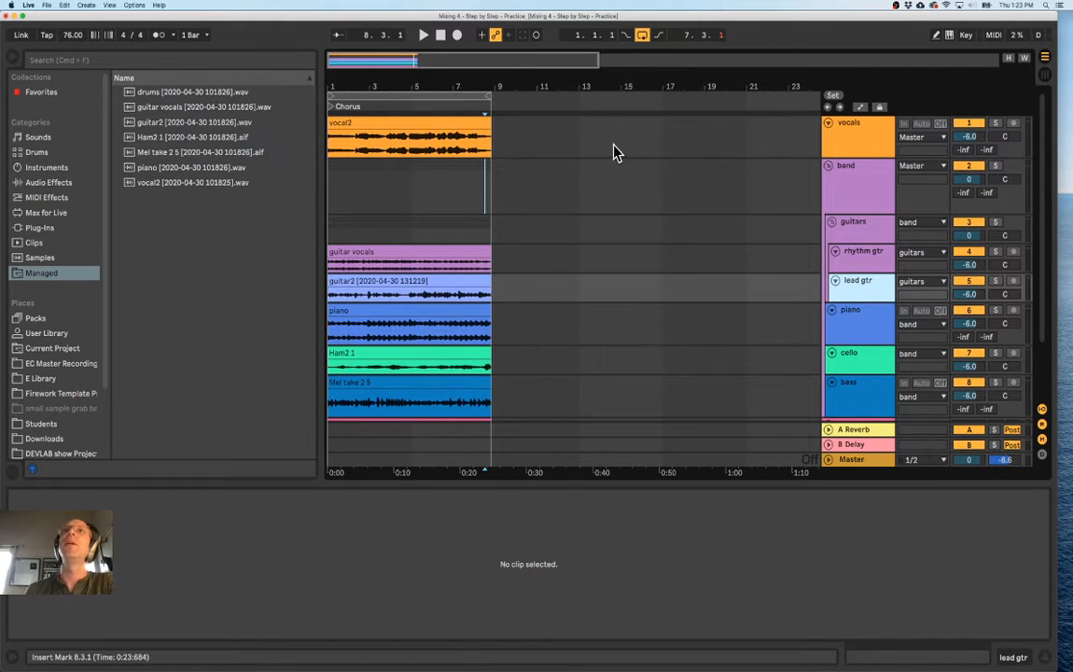
# Move the lead gtr track above the rhythm gtr track inside the guitars group
pyautogui.click(358, 124)
pyautogui.click(429, 250)
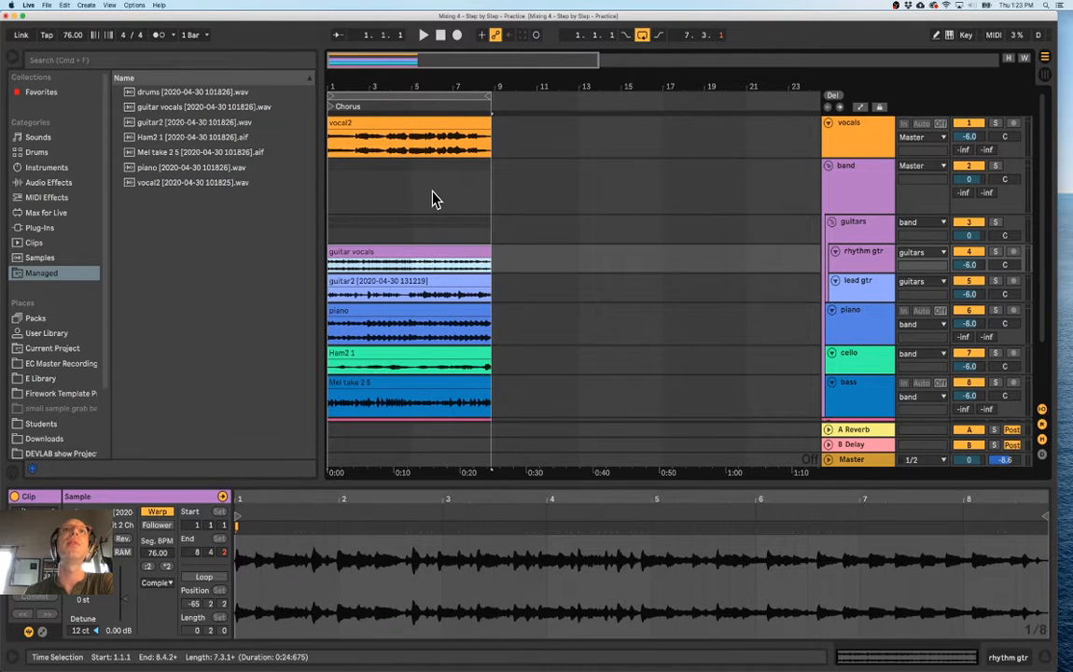
pyautogui.scroll(-3, 426, 280)
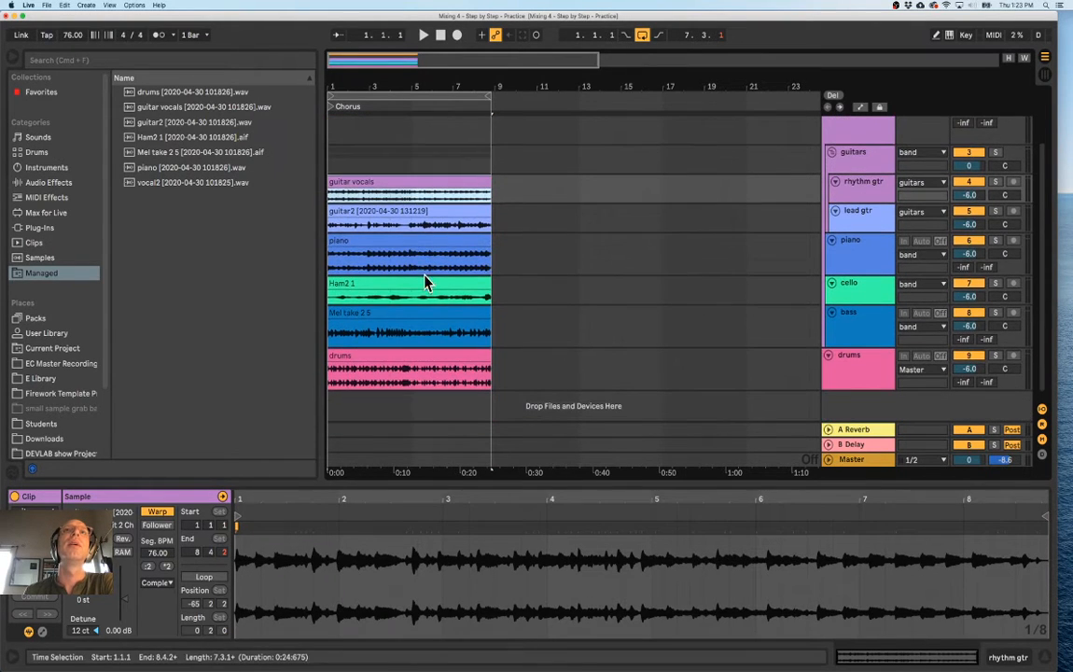
pyautogui.click(407, 211)
pyautogui.click(859, 222)
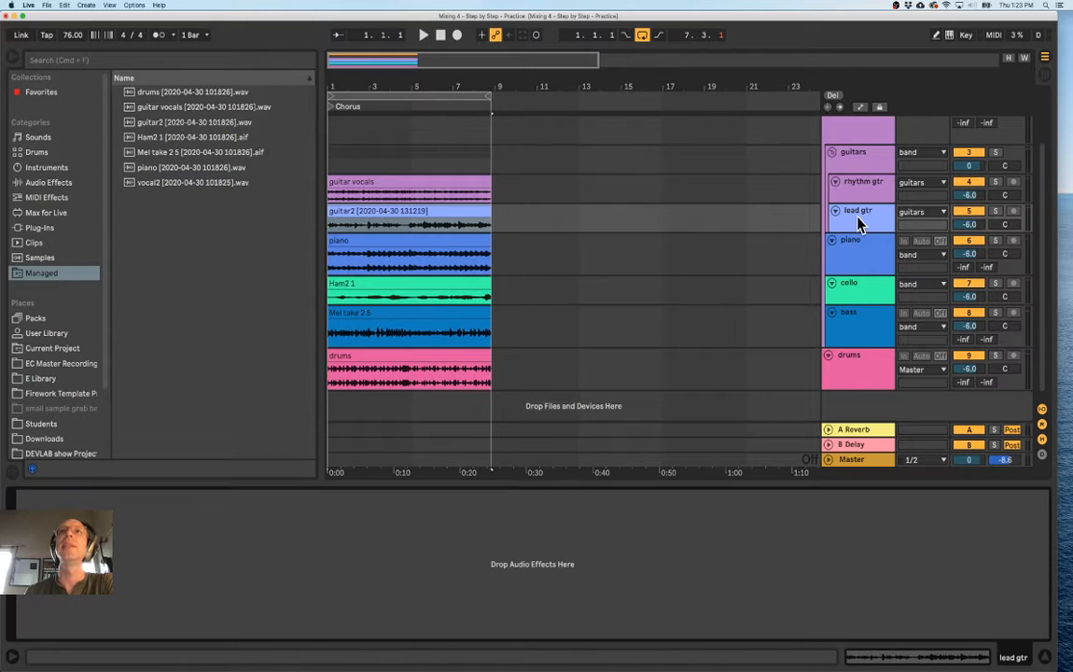
pyautogui.moveTo(856, 224); pyautogui.dragTo(850, 182)
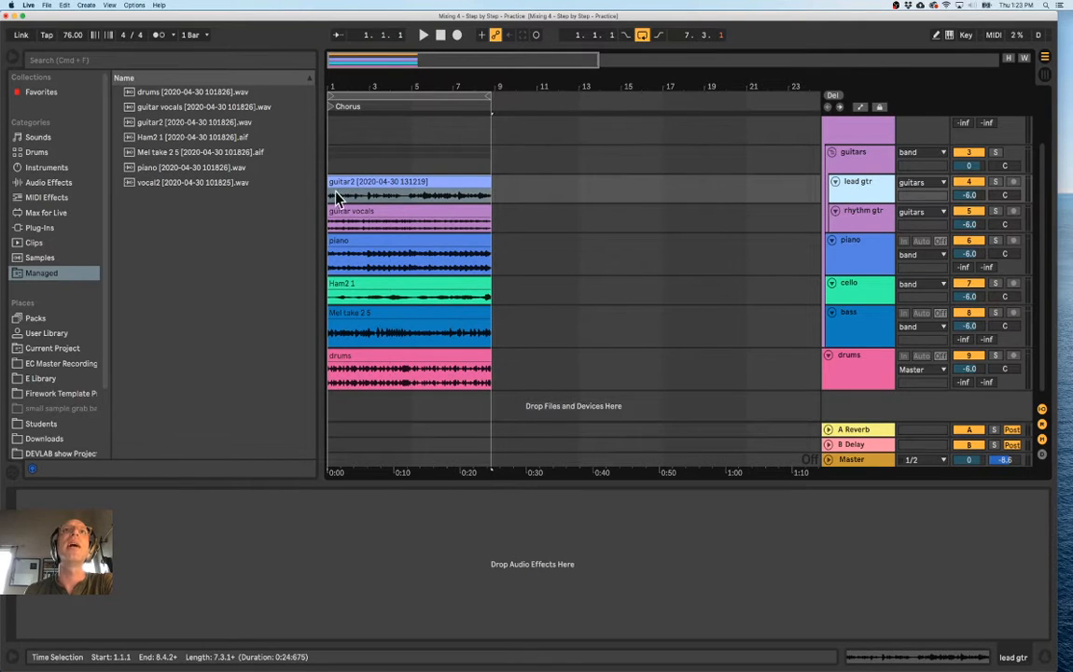
# Solo the lead gtr track, listen to it from the start of the chorus and open its clip's sample details
pyautogui.moveTo(344, 87); pyautogui.dragTo(362, 135)
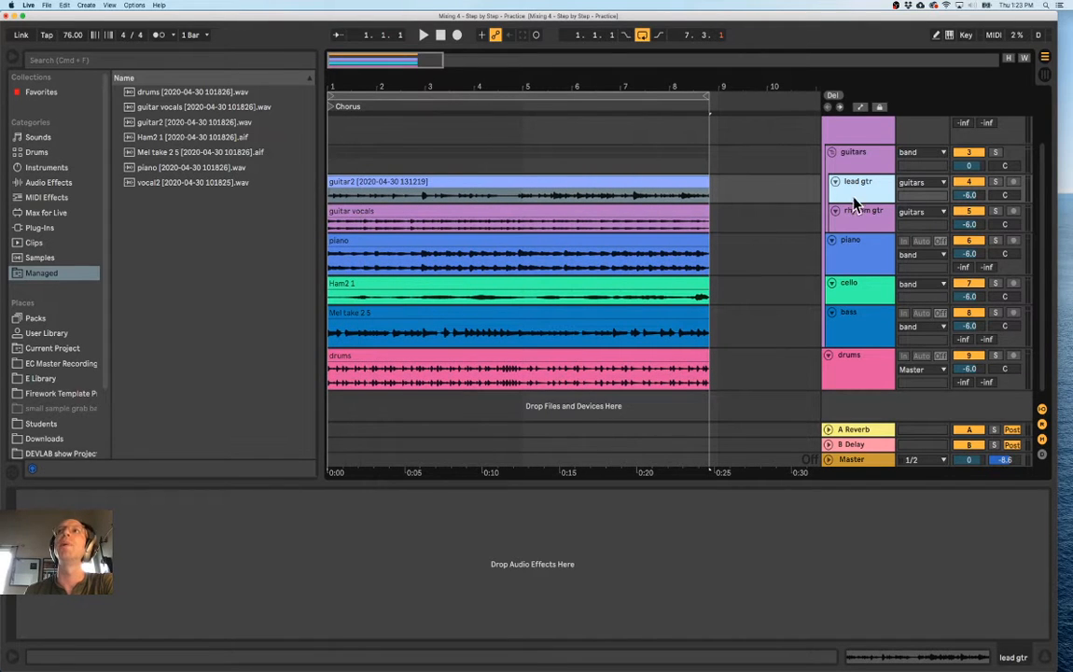
pyautogui.click(995, 181)
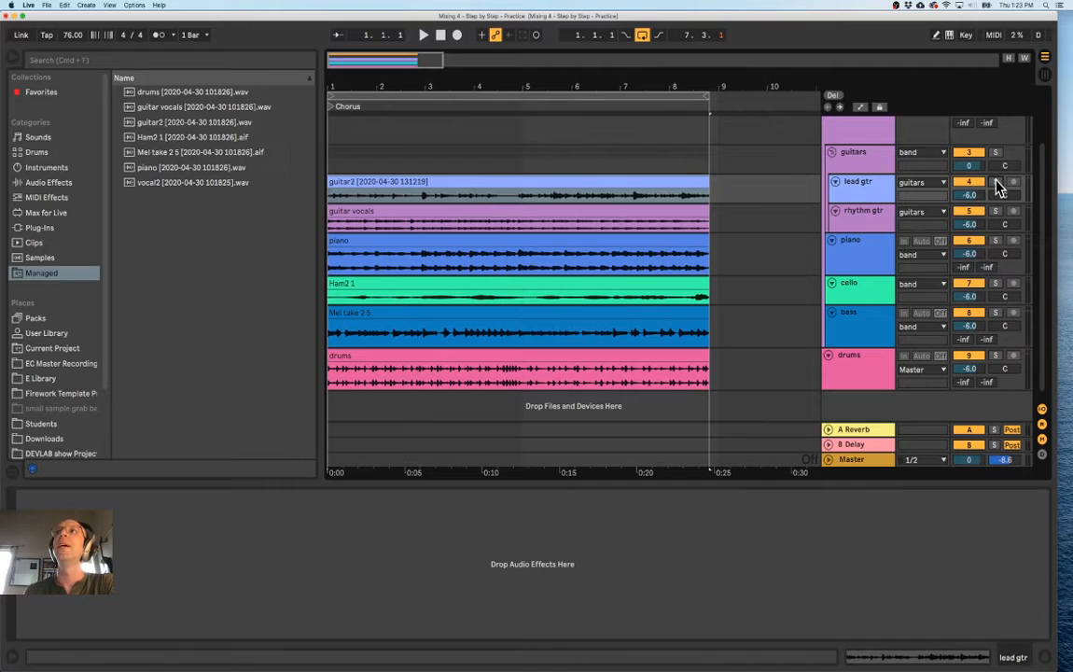
pyautogui.click(449, 180)
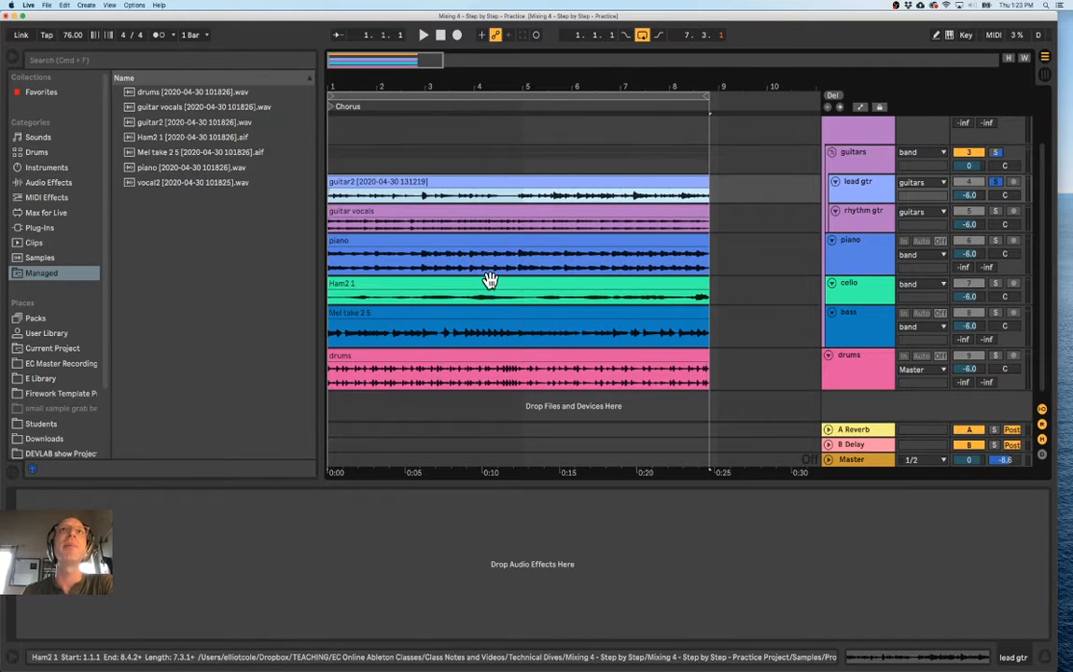
pyautogui.press('space')
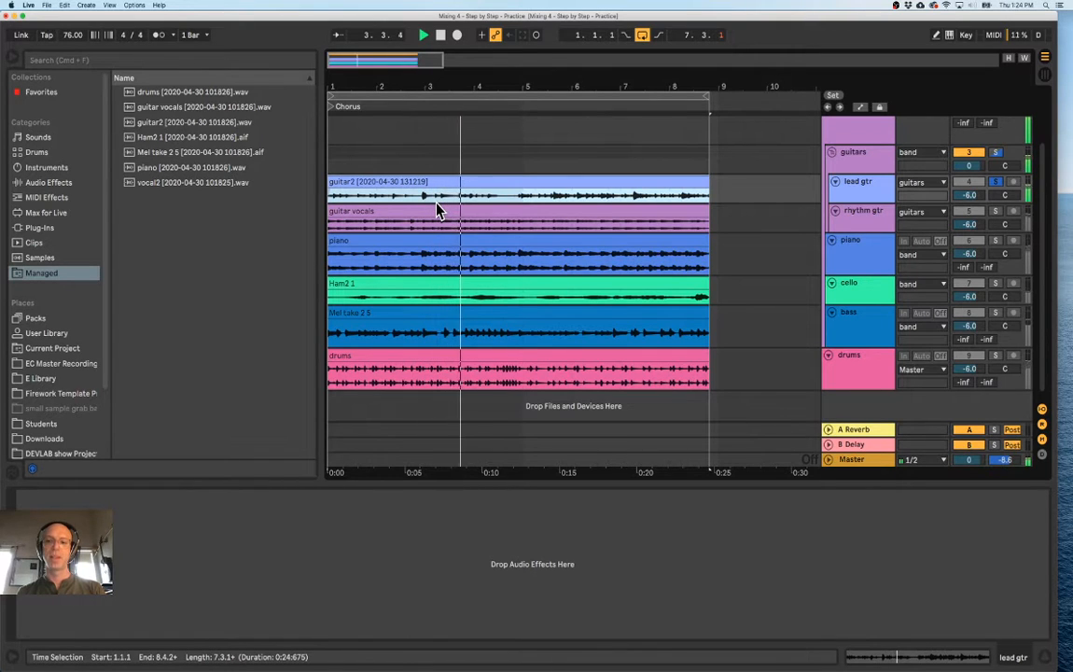
pyautogui.press('space')
pyautogui.doubleClick(513, 183)
pyautogui.click(378, 185)
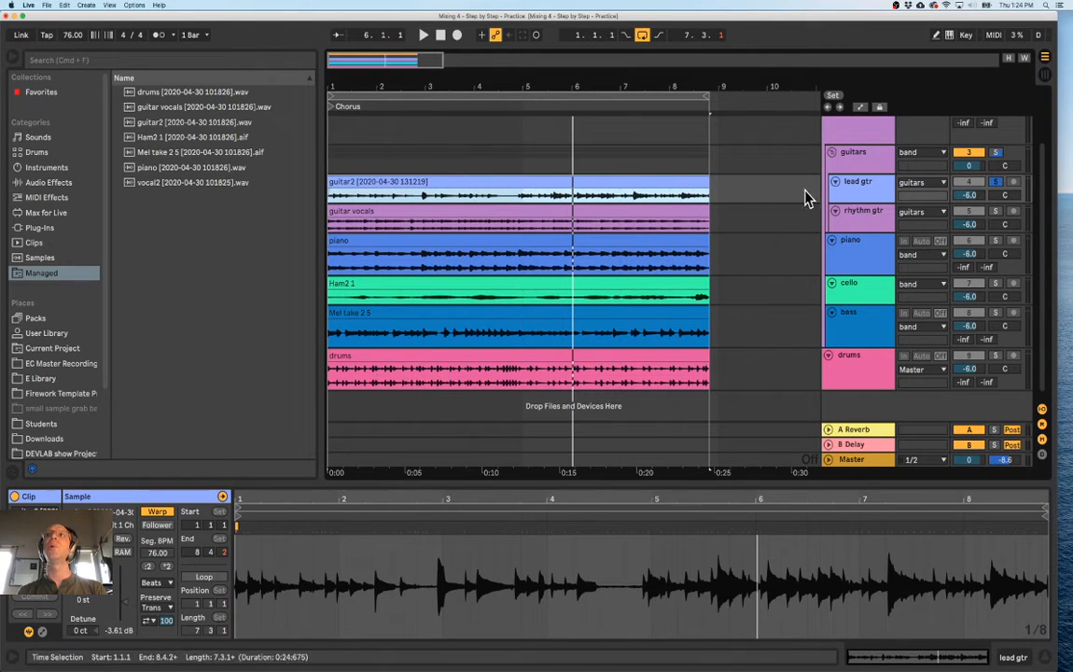
# Add an EQ Eight to the lead gtr track and lower band 6 to just above band 4's frequency during playback
pyautogui.click(46, 182)
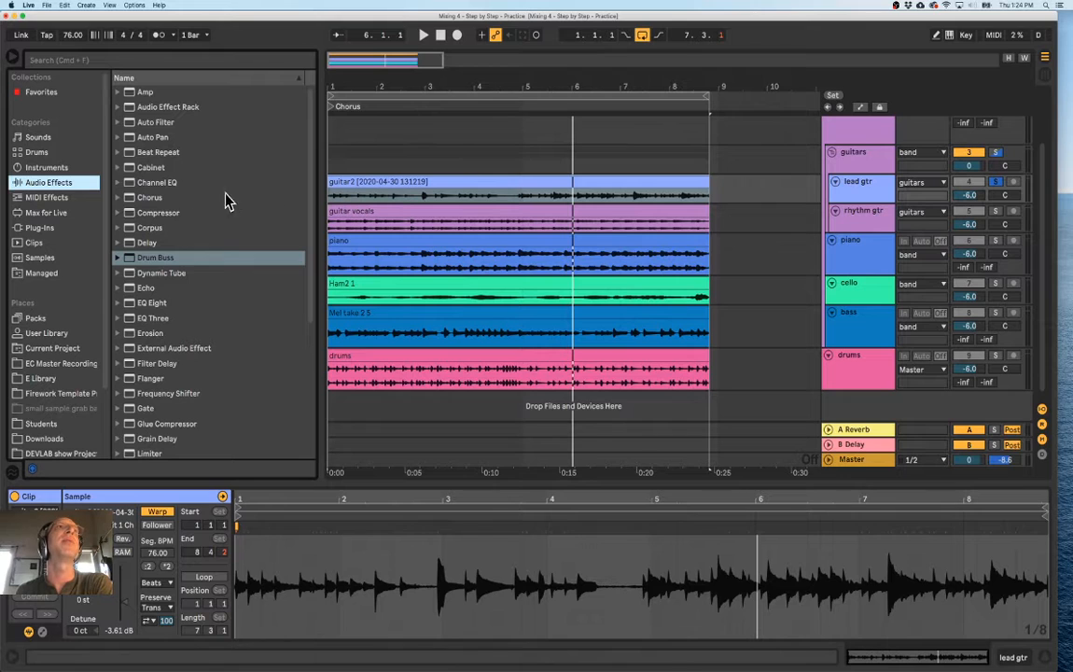
pyautogui.doubleClick(135, 302)
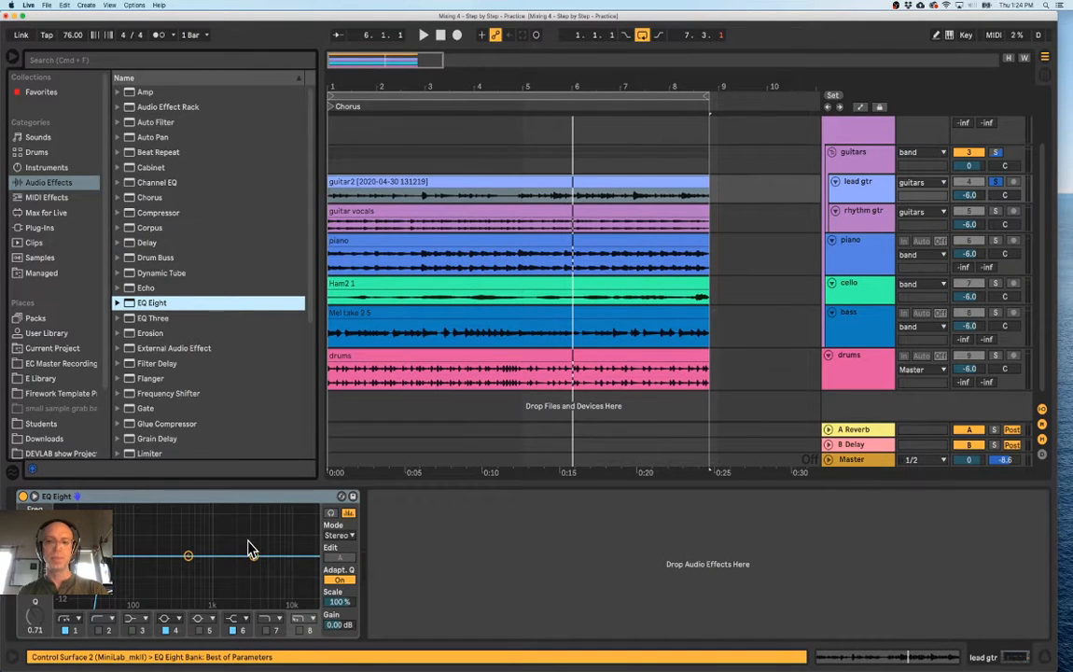
pyautogui.press('space')
pyautogui.moveTo(188, 556)
pyautogui.mouseDown()
pyautogui.moveTo(193, 529)
pyautogui.moveTo(202, 556)
pyautogui.mouseUp()
pyautogui.press('space')
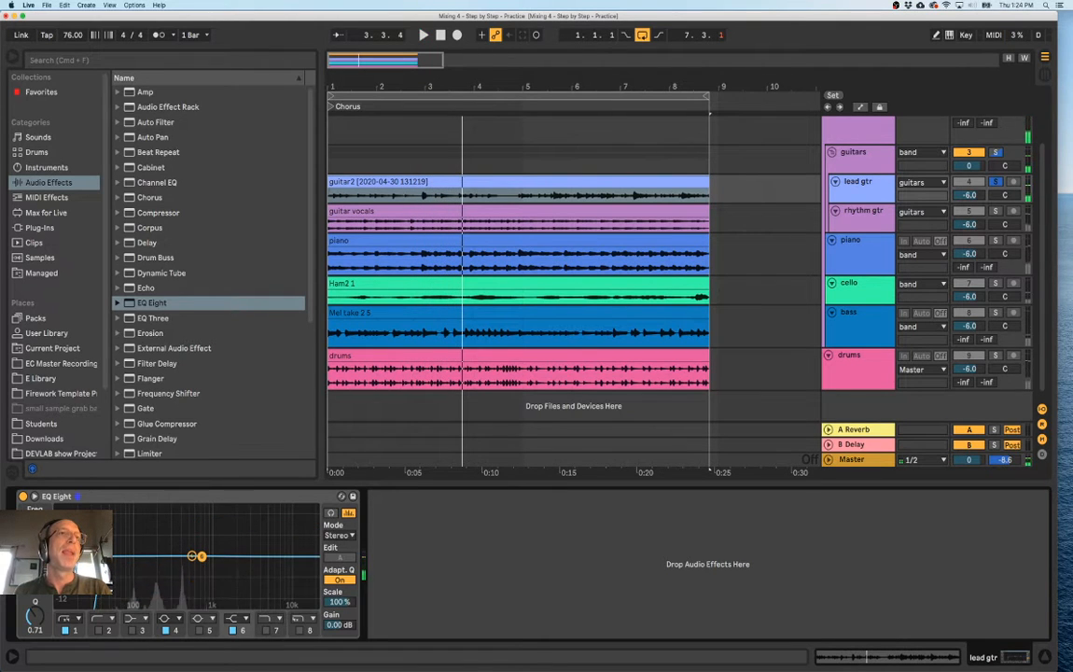
# Adjust EQ Eight's band 1 low cut on the lead gtr to about 100 Hz with a Q of 0.85 while listening
pyautogui.press('space')
pyautogui.moveTo(102, 556); pyautogui.dragTo(92, 555)
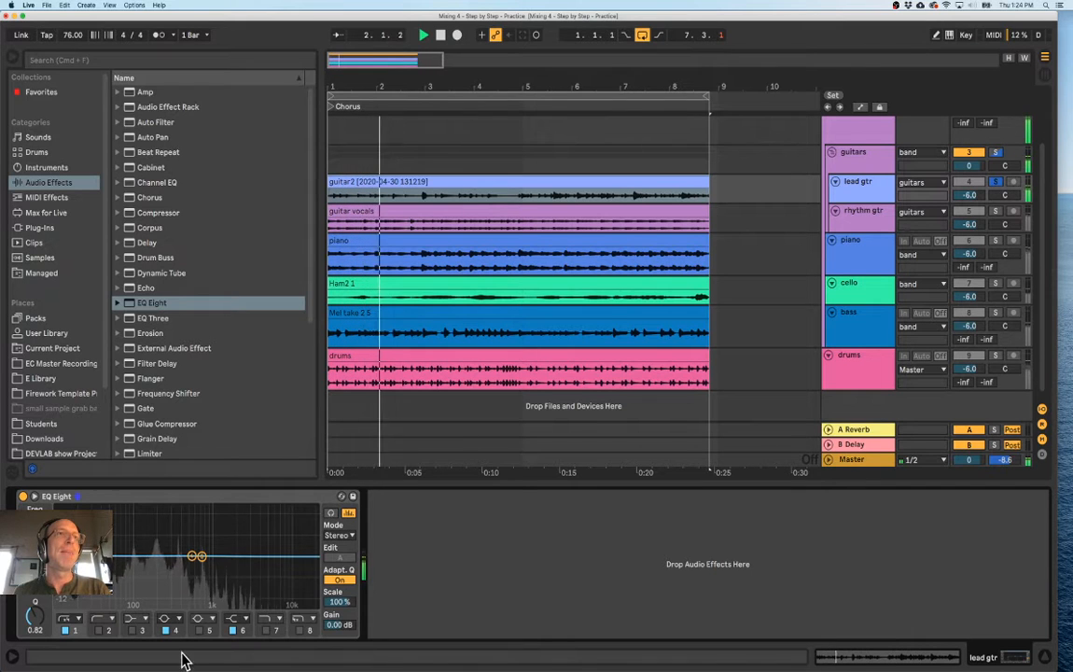
pyautogui.moveTo(35, 616); pyautogui.dragTo(35, 621)
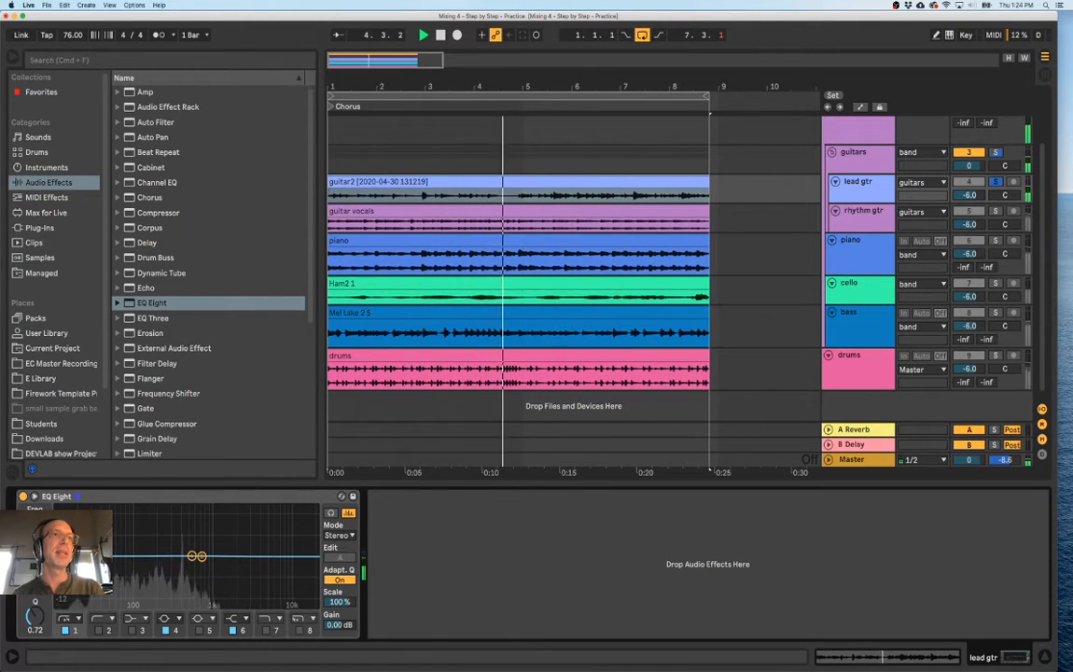
pyautogui.moveTo(80, 567); pyautogui.dragTo(131, 565)
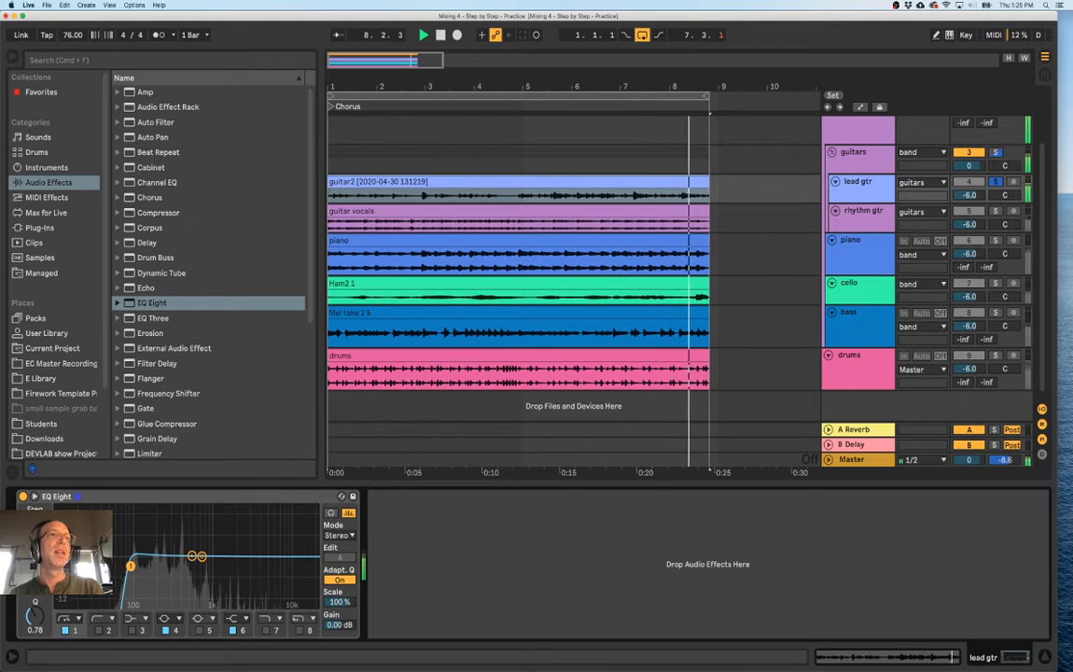
pyautogui.press('space')
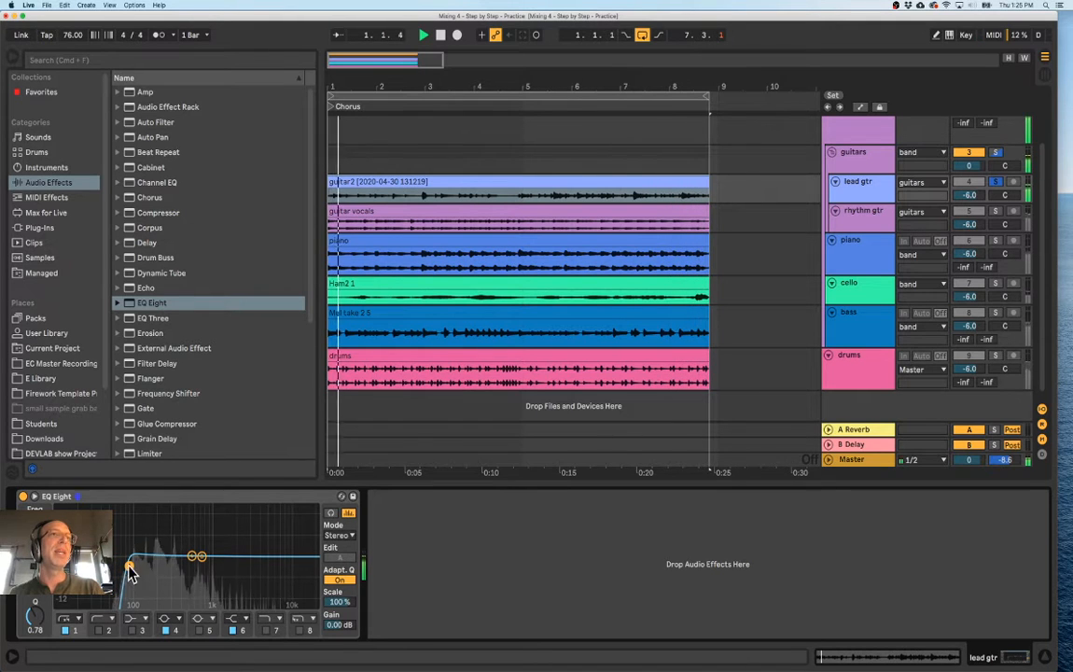
pyautogui.press('super+z')
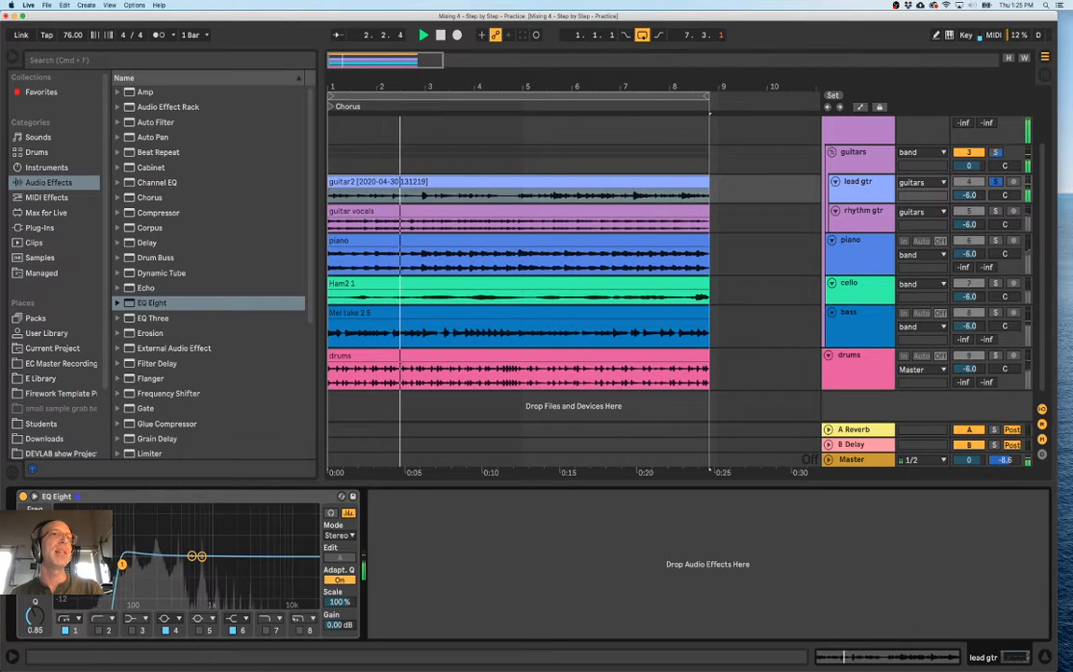
pyautogui.moveTo(127, 564); pyautogui.dragTo(132, 563)
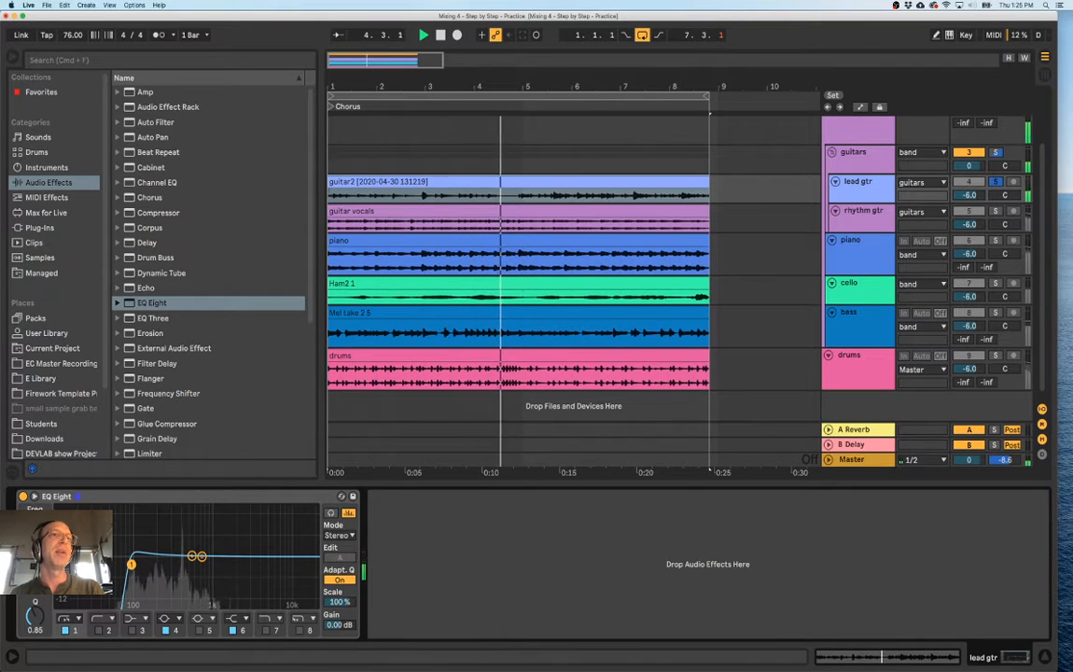
# Try a high-shelf boost with band 6 on the lead gtr, then settle it near 2 kHz with almost no gain
pyautogui.click(165, 629)
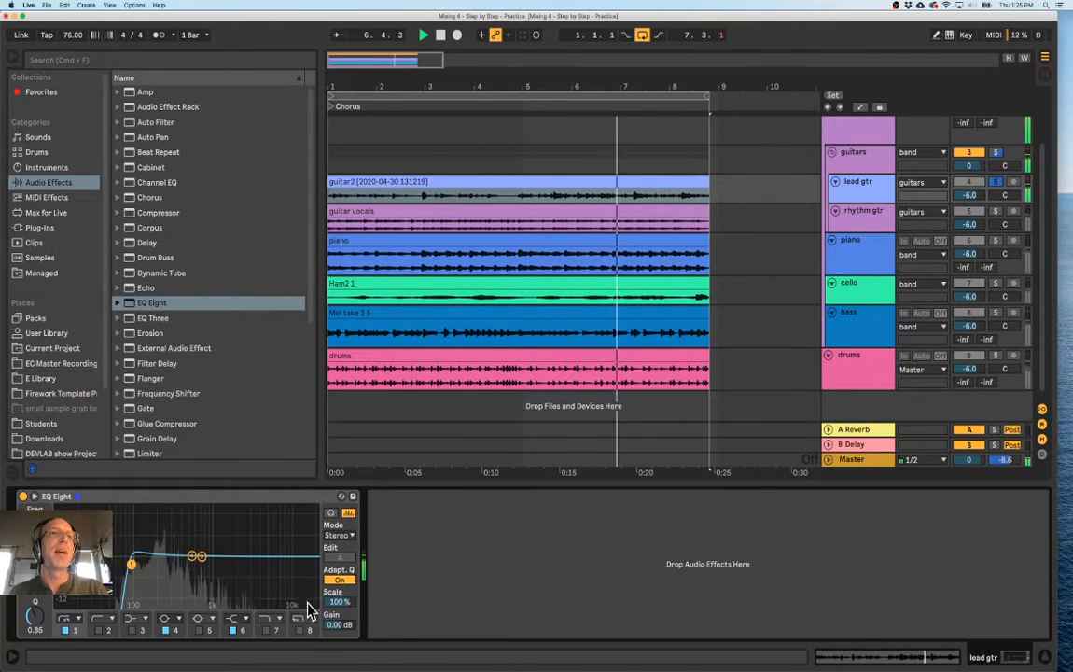
pyautogui.click(201, 557)
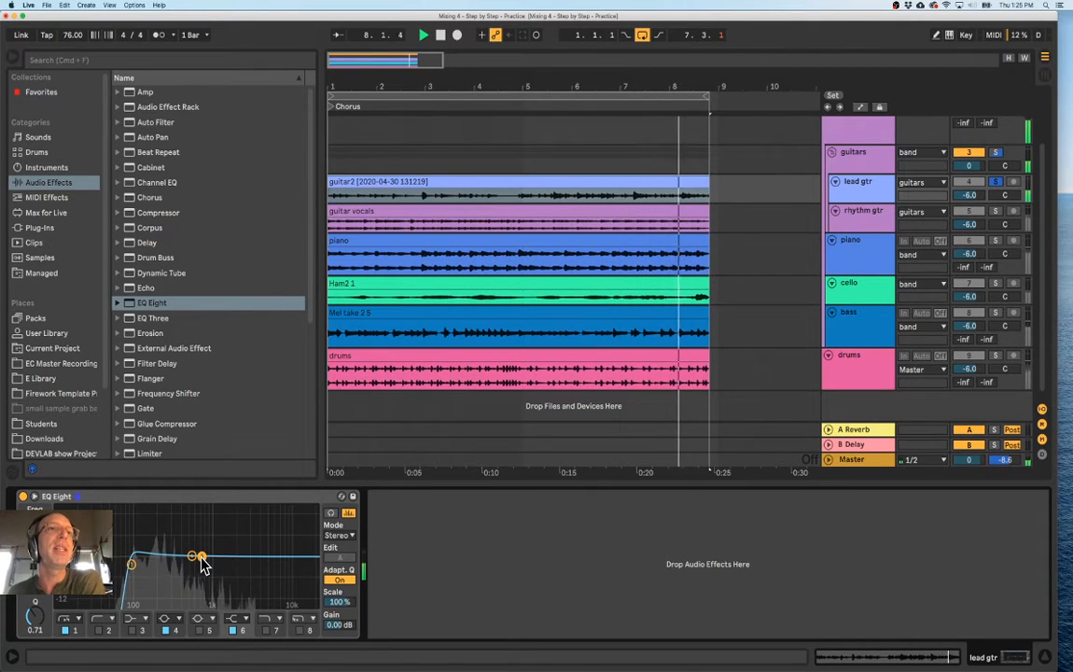
pyautogui.moveTo(204, 557)
pyautogui.mouseDown()
pyautogui.moveTo(185, 535)
pyautogui.moveTo(195, 537)
pyautogui.mouseUp()
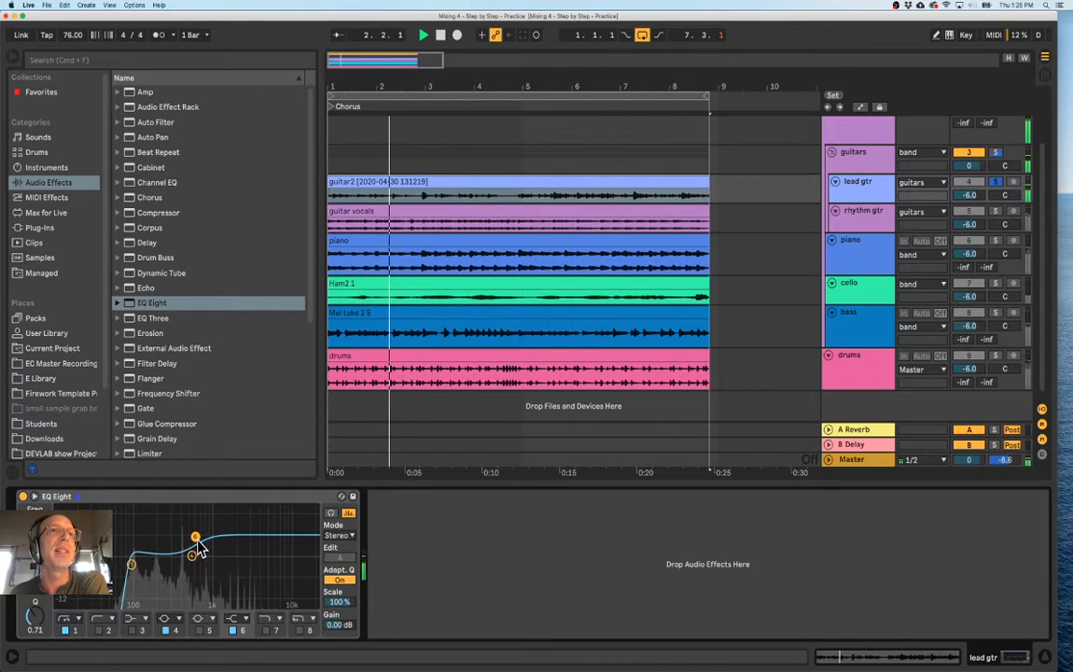
pyautogui.moveTo(194, 544); pyautogui.dragTo(219, 555)
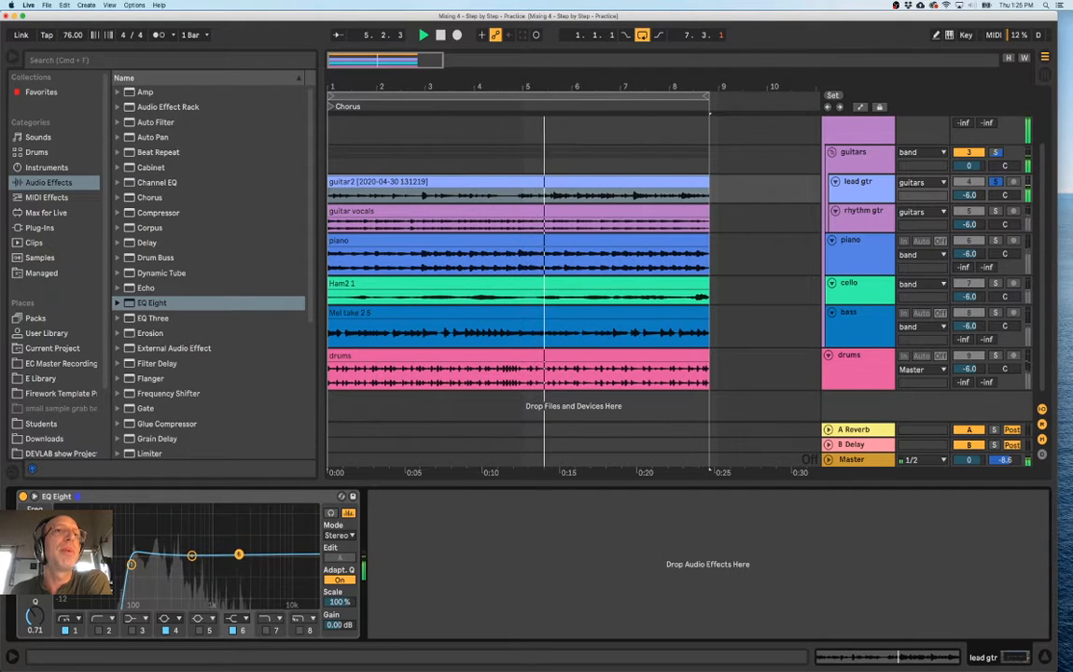
# Turn on EQ Eight's audition mode and sweep a narrow band 4 boost down to the low mids of the lead gtr
pyautogui.moveTo(192, 555); pyautogui.dragTo(193, 554)
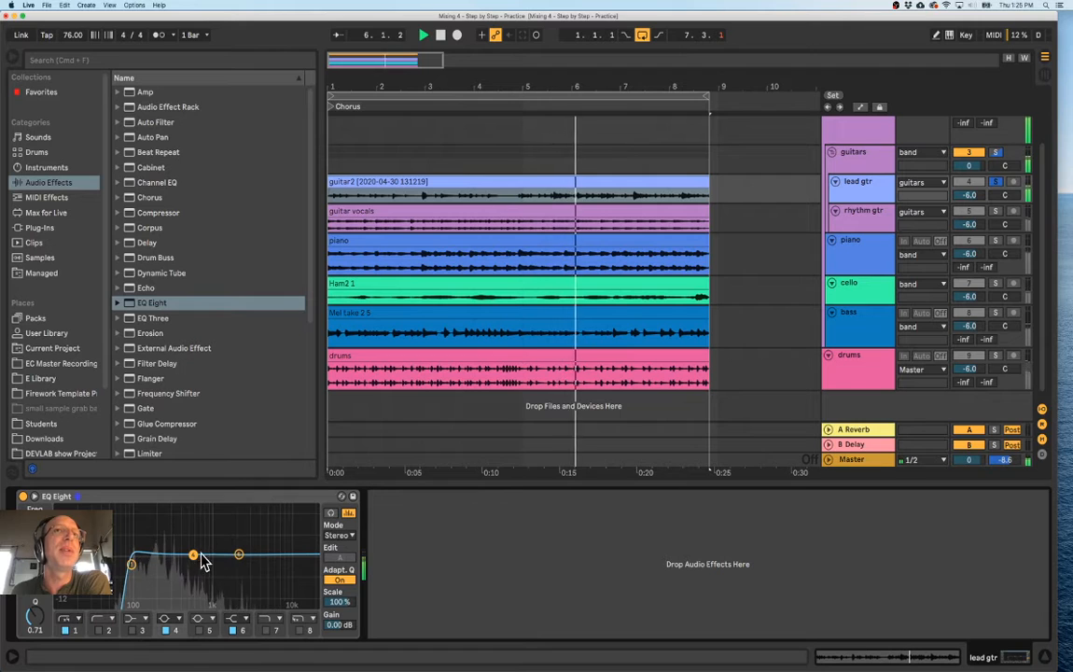
pyautogui.click(332, 515)
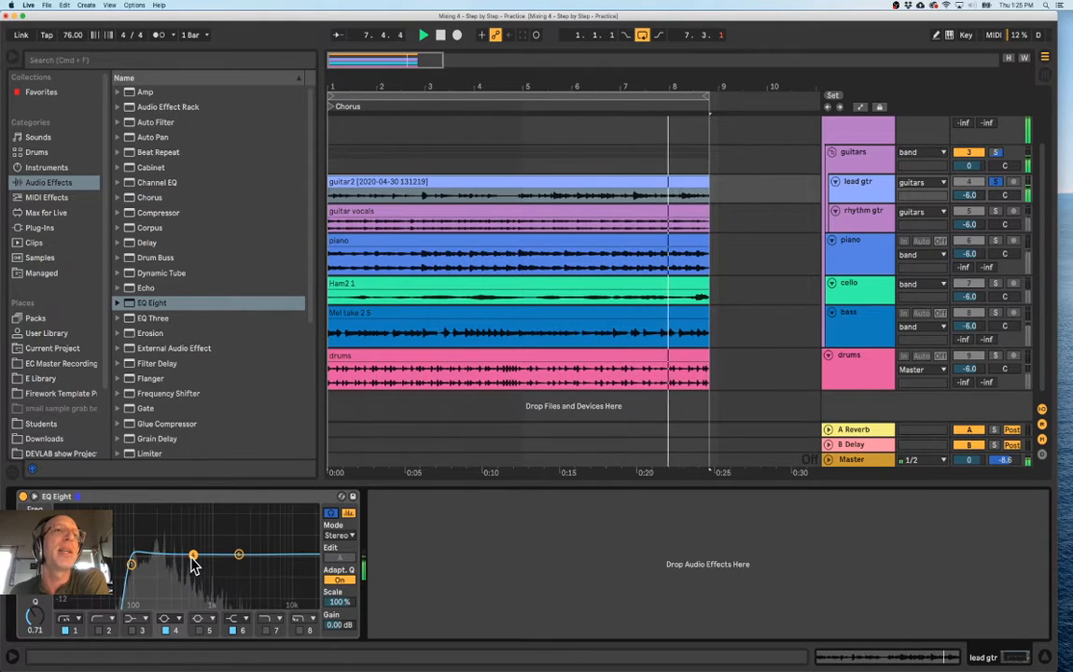
pyautogui.moveTo(193, 557); pyautogui.dragTo(195, 544)
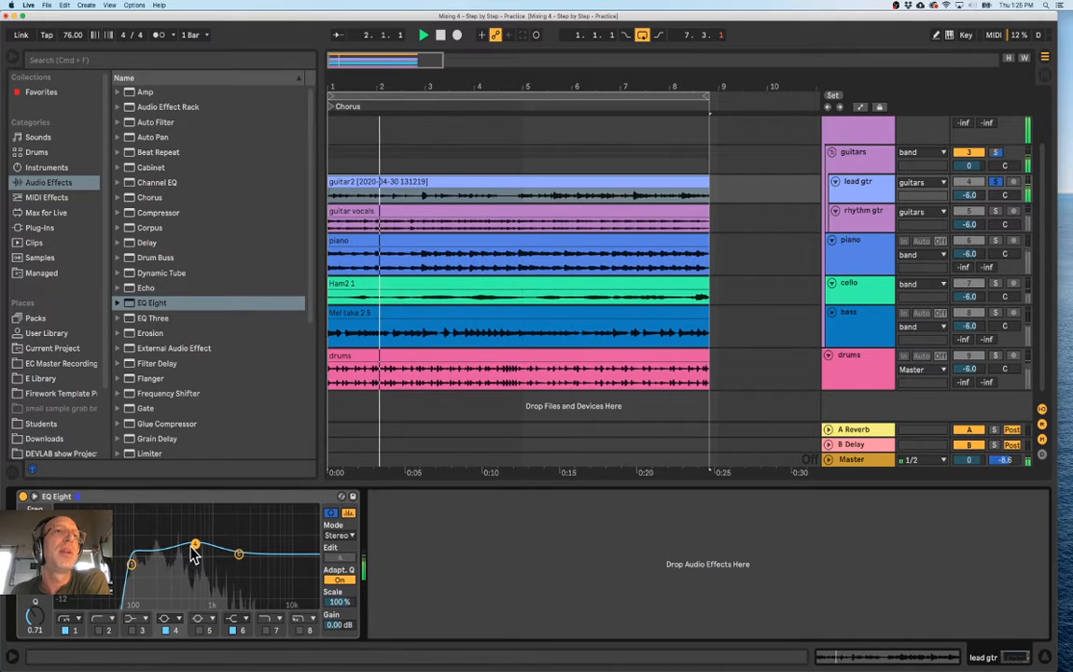
pyautogui.moveTo(35, 620); pyautogui.dragTo(35, 593)
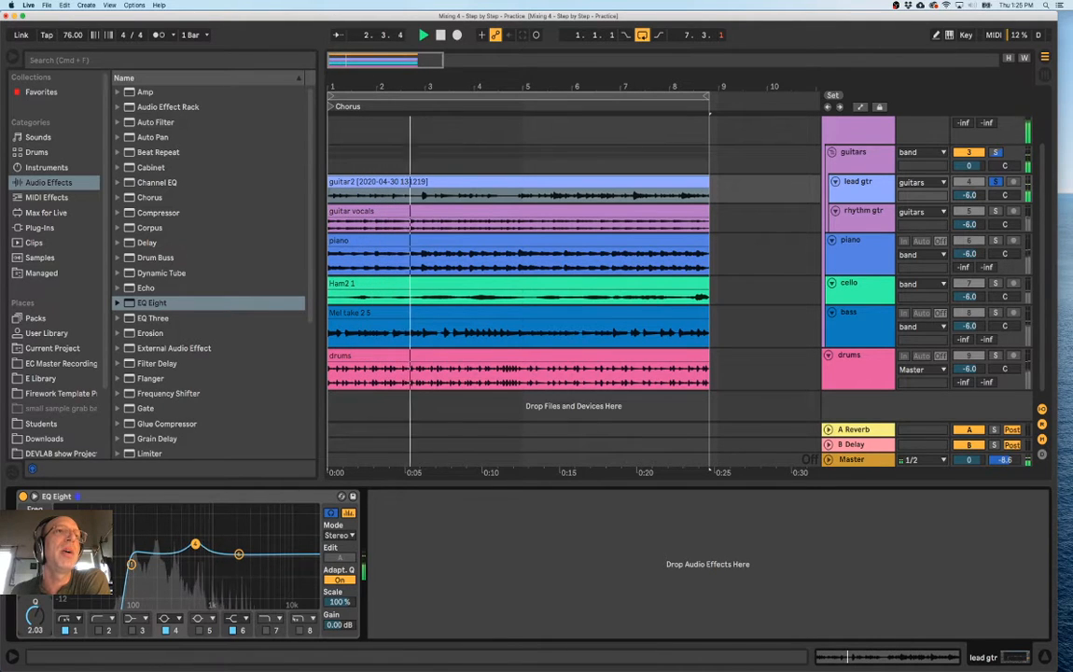
pyautogui.moveTo(196, 546); pyautogui.dragTo(171, 510)
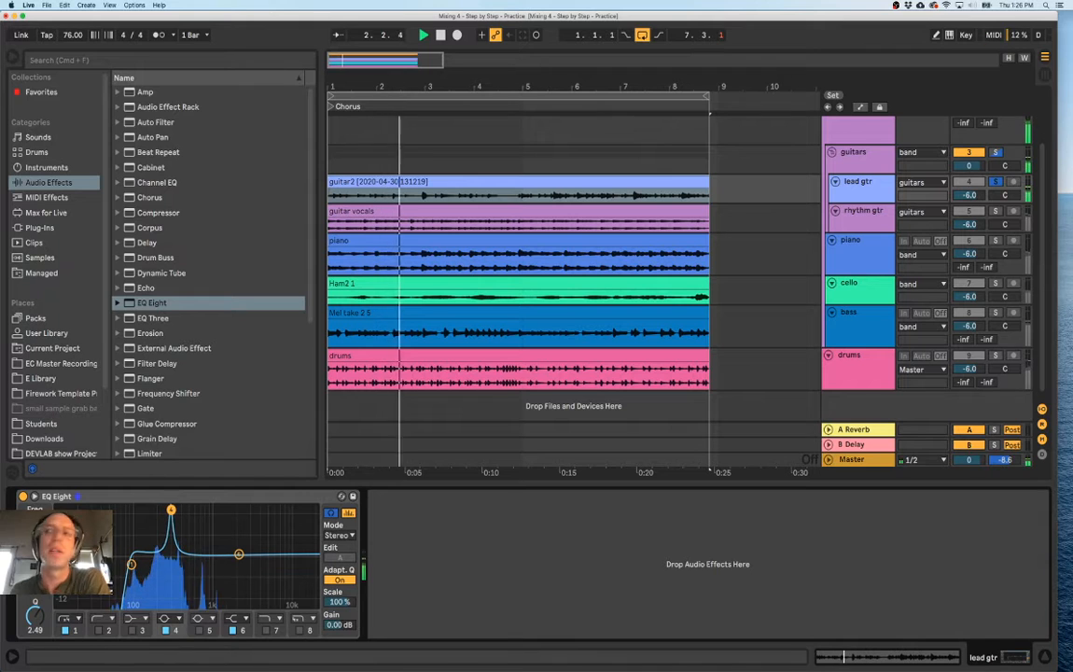
# Widen band 4 to a Q of 0.79 and sweep its boost through the low mids up to about 2 kHz
pyautogui.moveTo(174, 509); pyautogui.dragTo(174, 510)
pyautogui.moveTo(38, 616); pyautogui.dragTo(37, 641)
pyautogui.moveTo(174, 510); pyautogui.dragTo(158, 508)
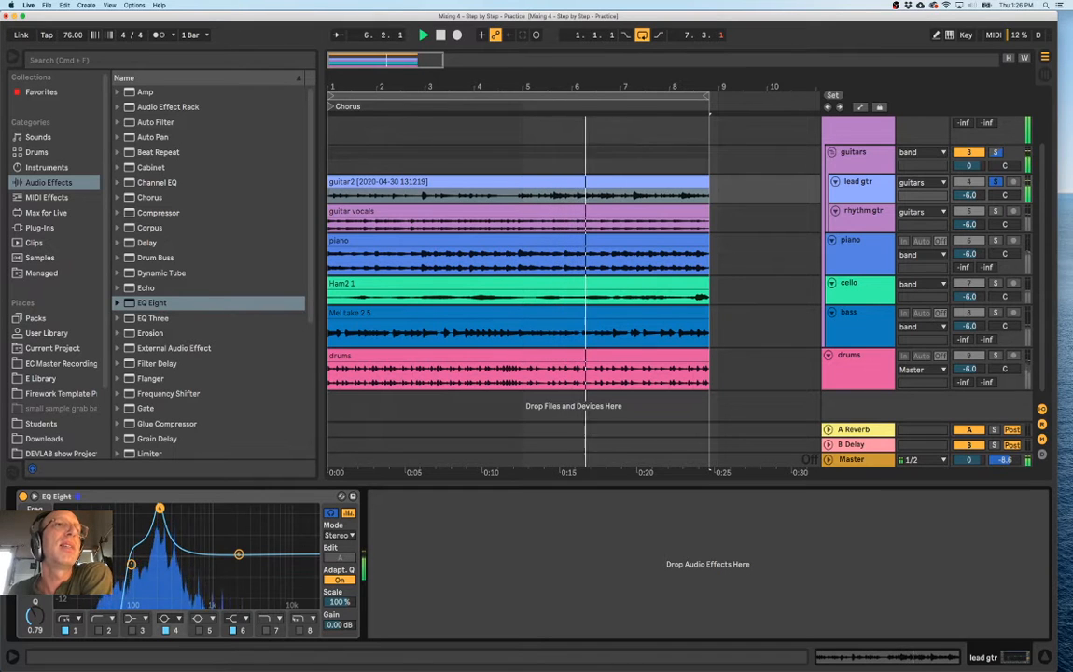
pyautogui.moveTo(160, 509)
pyautogui.mouseDown()
pyautogui.moveTo(179, 509)
pyautogui.moveTo(158, 509)
pyautogui.mouseUp()
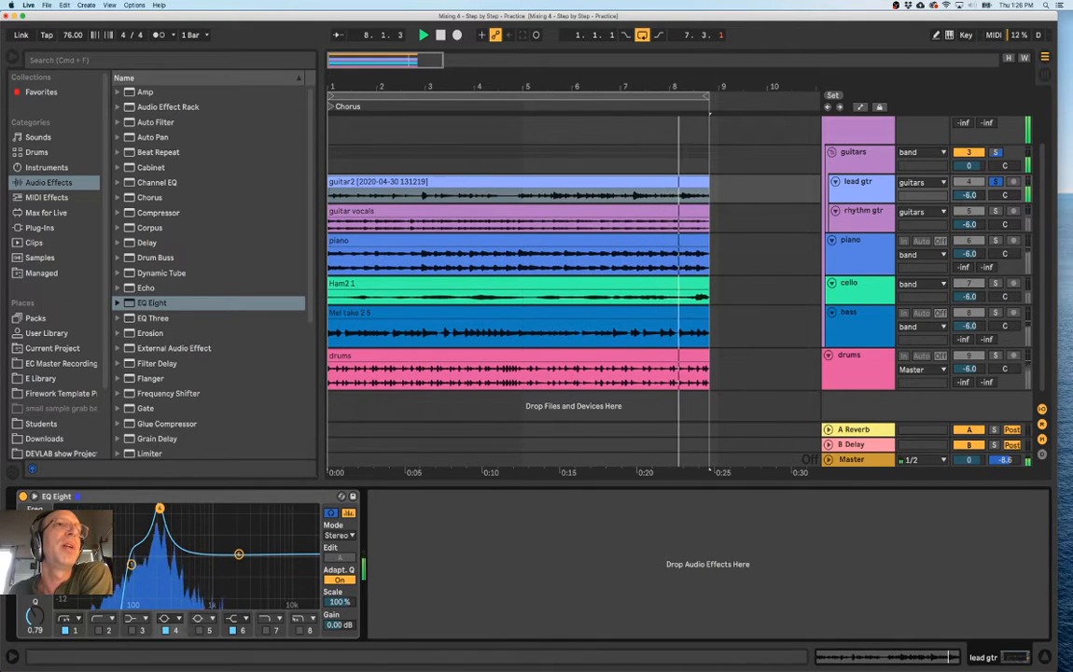
pyautogui.moveTo(166, 509); pyautogui.dragTo(241, 539)
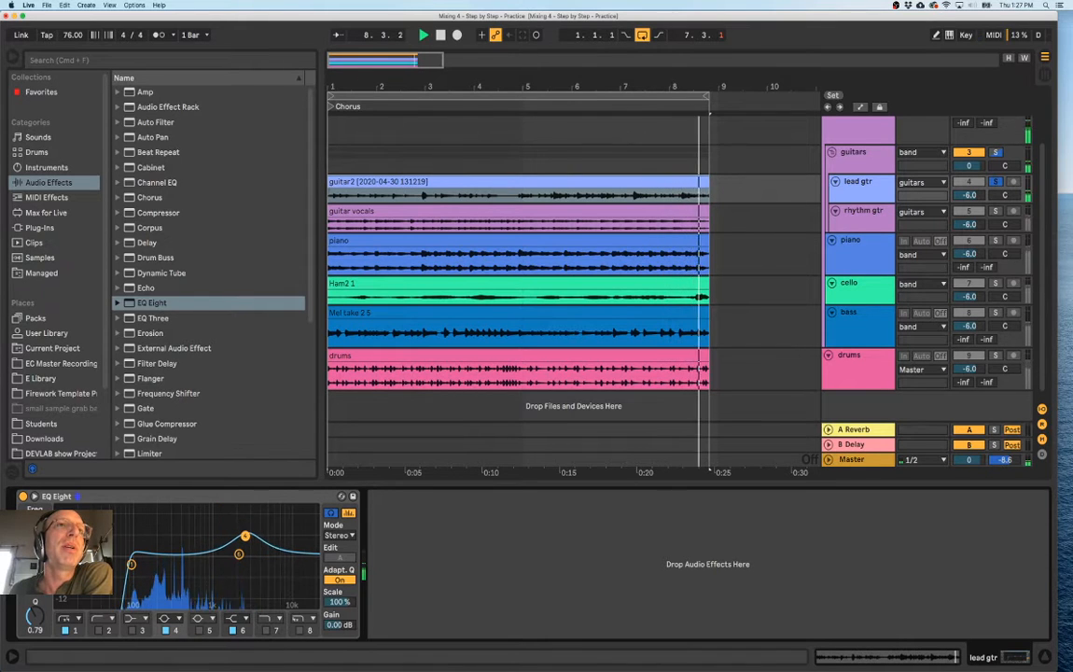
pyautogui.moveTo(244, 539); pyautogui.dragTo(240, 532)
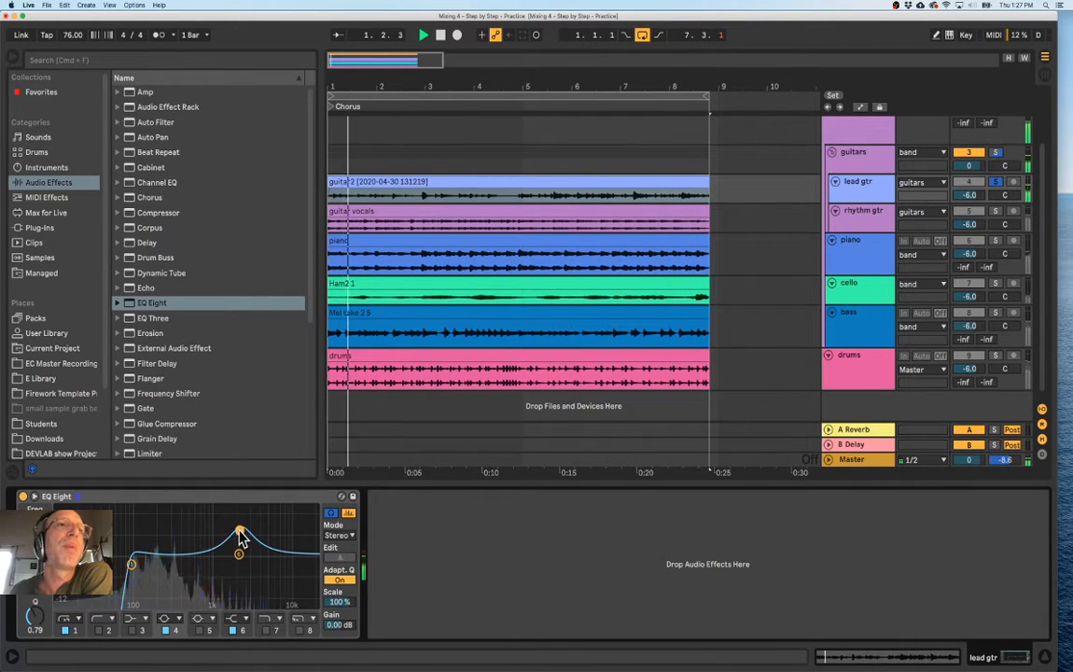
# Enable EQ Eight's band 3 as a bell with a slight low-mid cut on the lead gtr, and compare the sound with the EQ bypassed
pyautogui.click(133, 631)
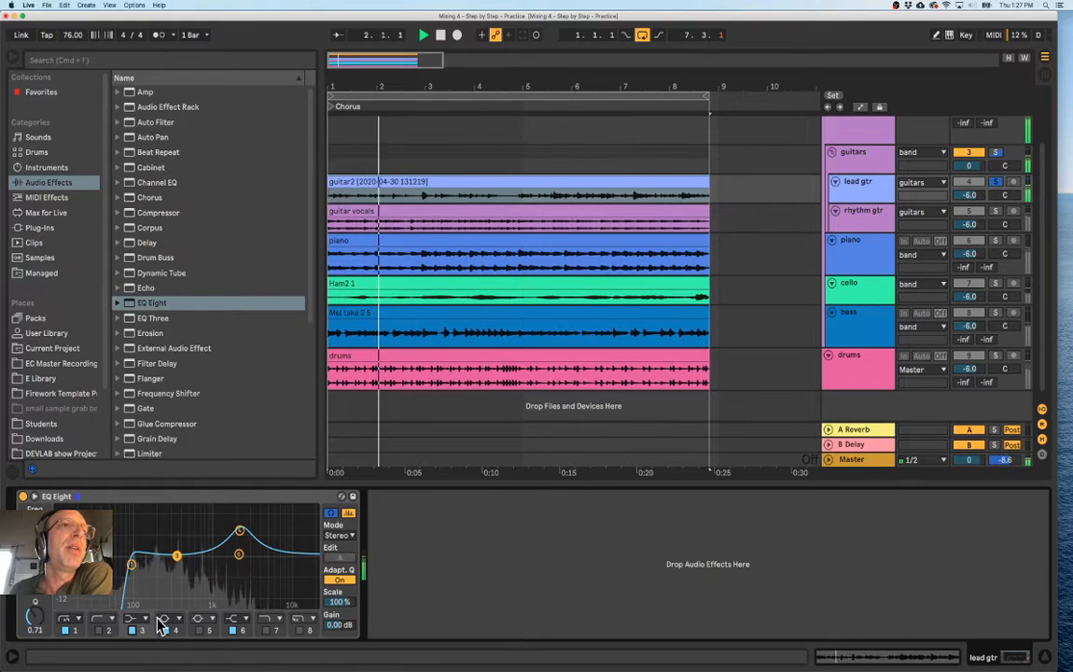
pyautogui.click(139, 618)
pyautogui.moveTo(164, 562); pyautogui.dragTo(155, 567)
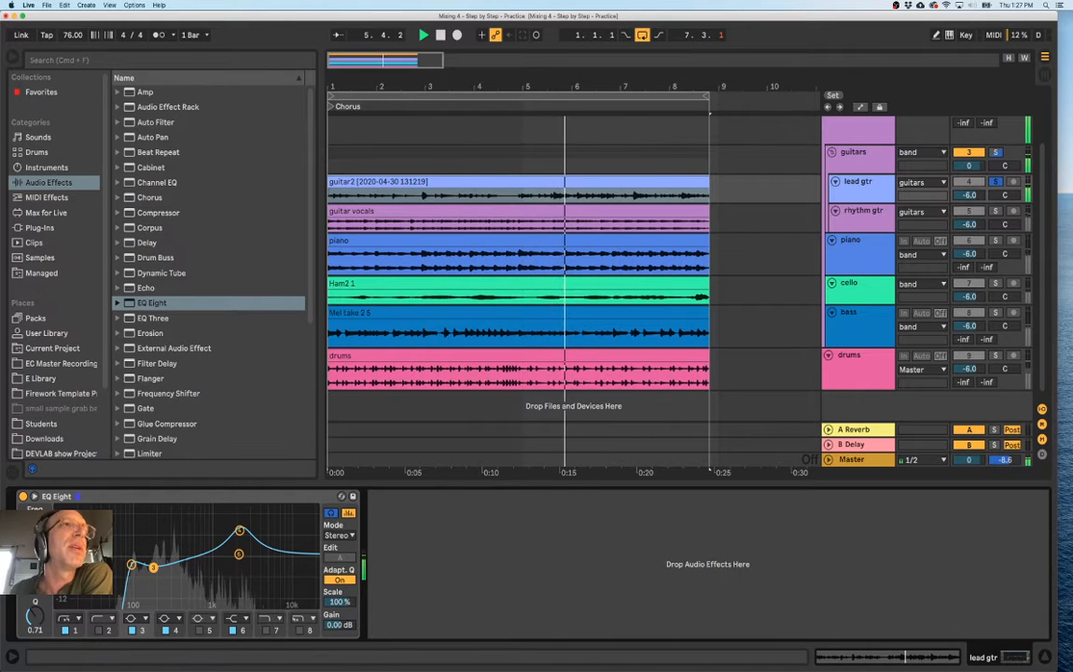
pyautogui.click(25, 497)
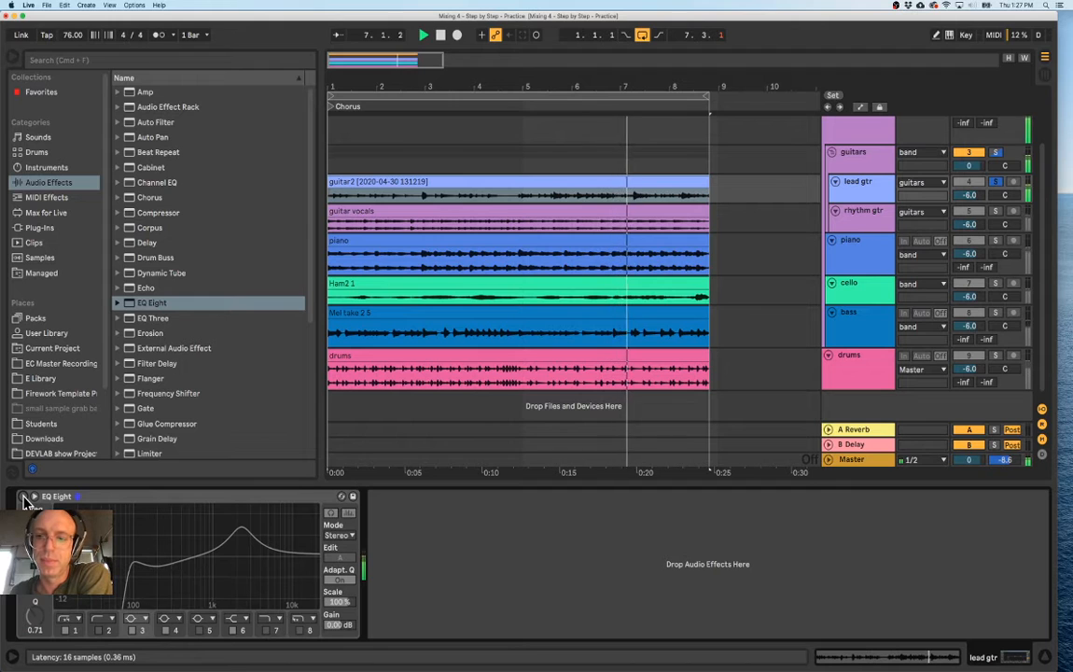
pyautogui.click(24, 497)
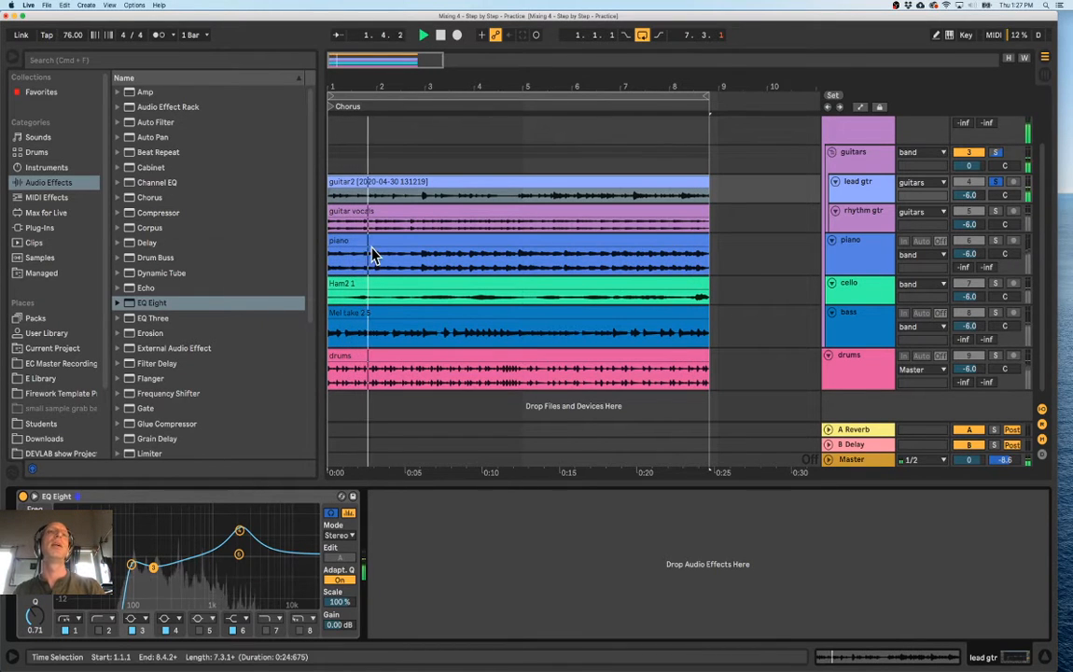
# Inspect the rhythm gtr's clip, stop playback, and review bands 4 and 3 in the lead gtr's EQ Eight
pyautogui.click(425, 213)
pyautogui.press('space')
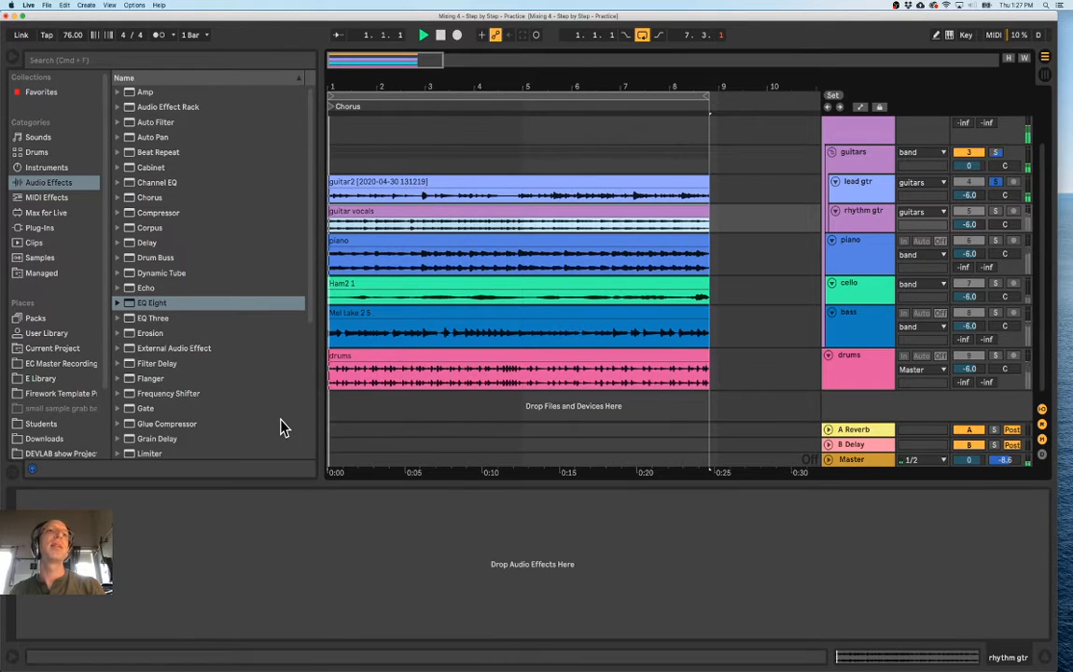
pyautogui.doubleClick(454, 211)
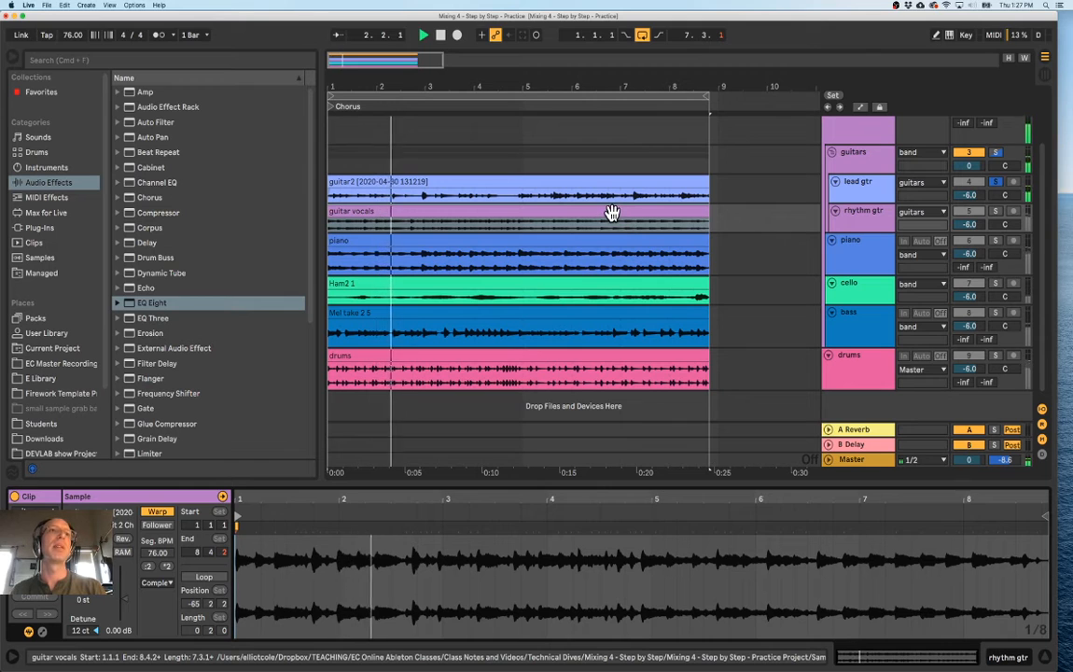
pyautogui.press('space')
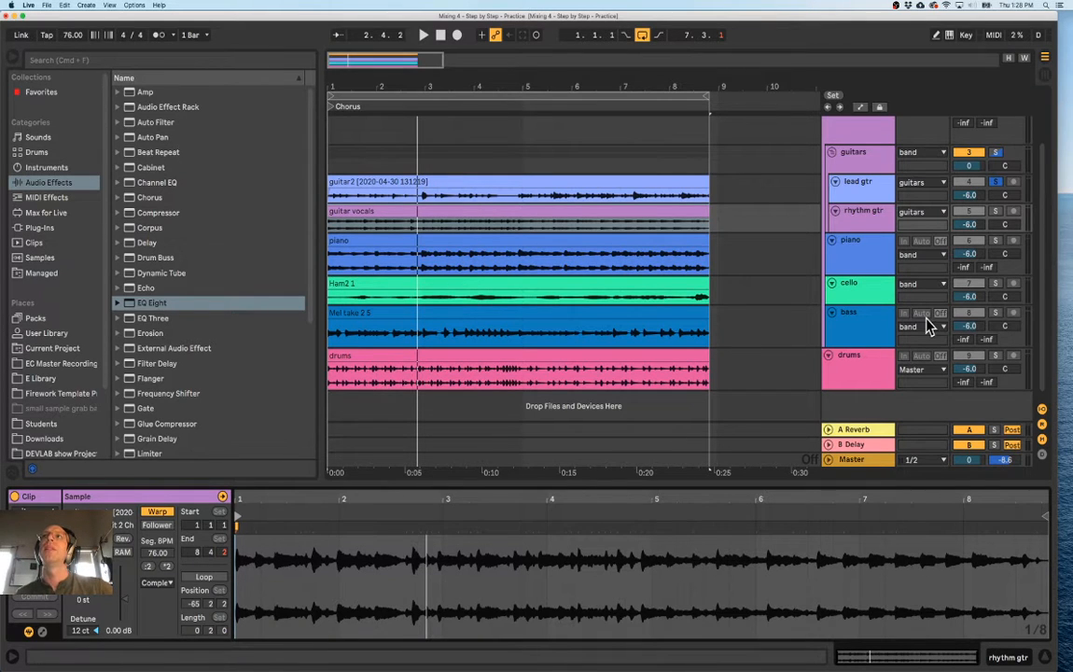
pyautogui.click(863, 189)
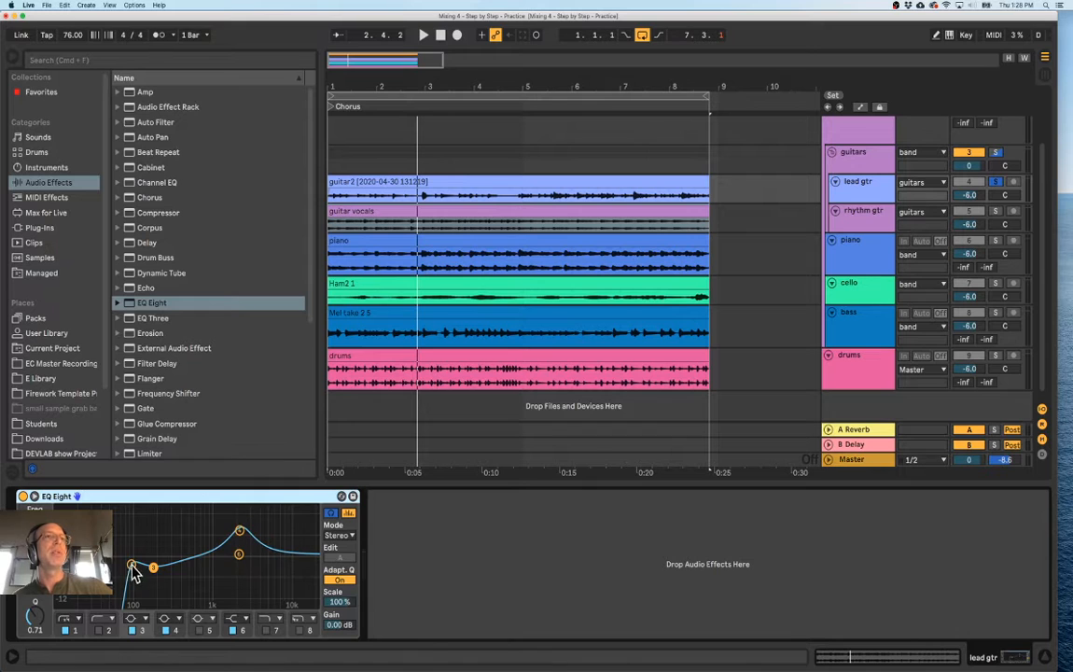
pyautogui.click(240, 533)
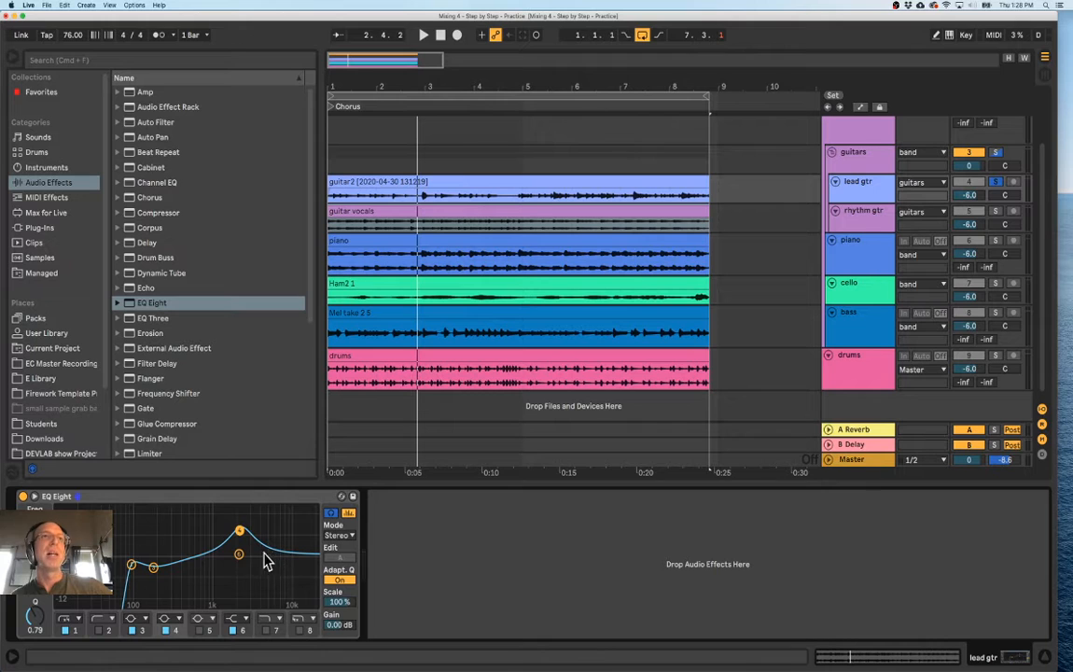
pyautogui.click(157, 579)
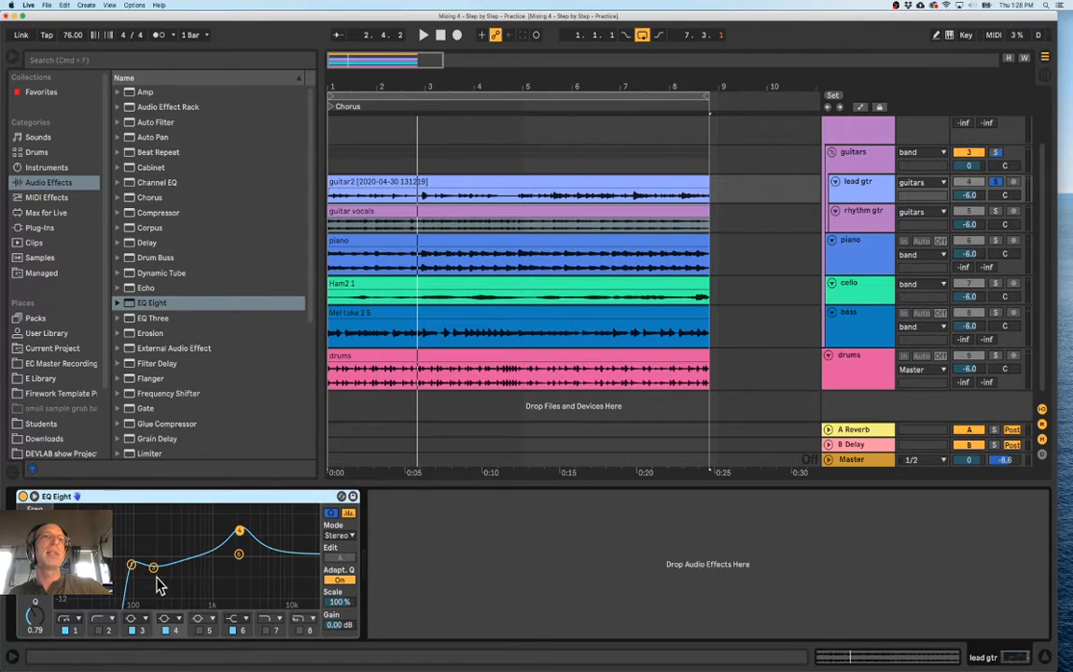
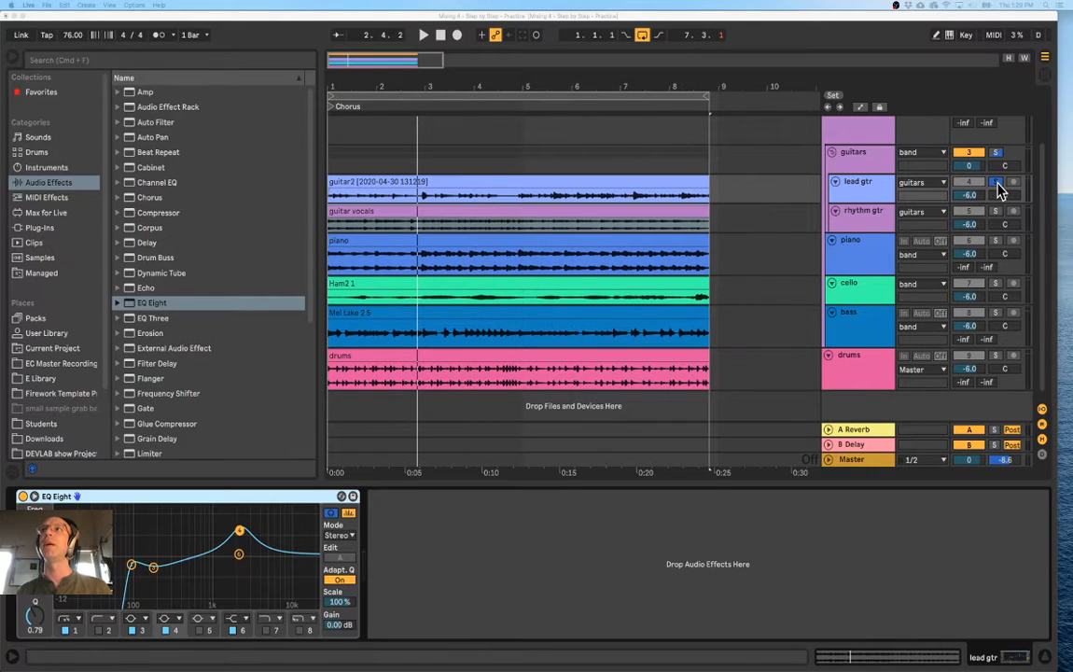
# Play the soloed lead gtr from the start and add a Compressor after its EQ Eight
pyautogui.click(996, 183)
pyautogui.press('space')
pyautogui.click(396, 182)
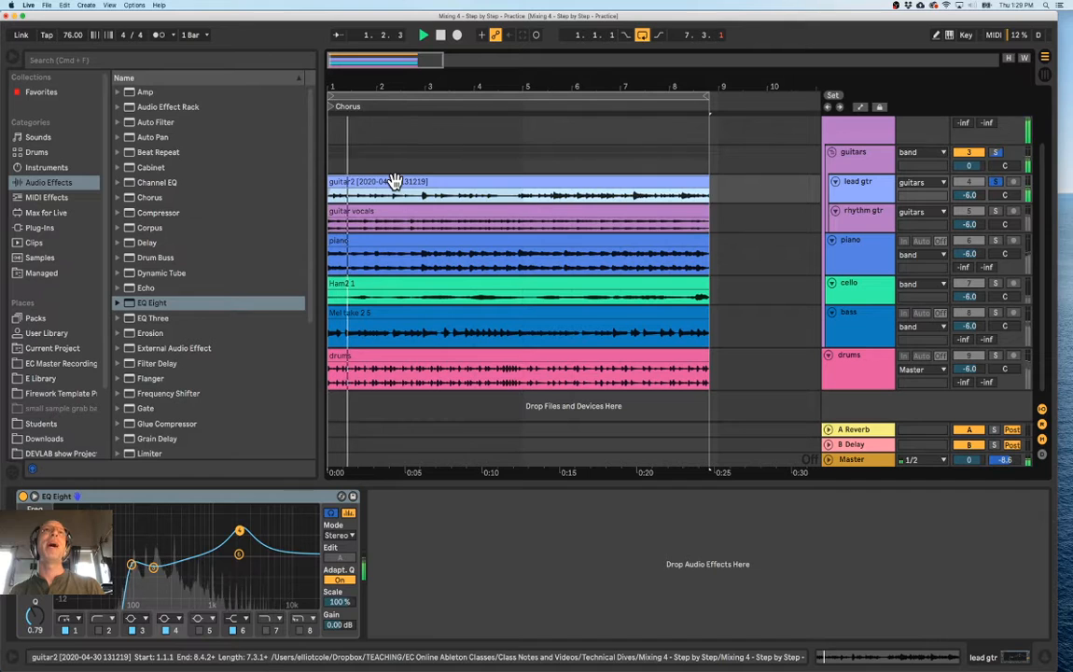
pyautogui.click(846, 196)
pyautogui.click(292, 496)
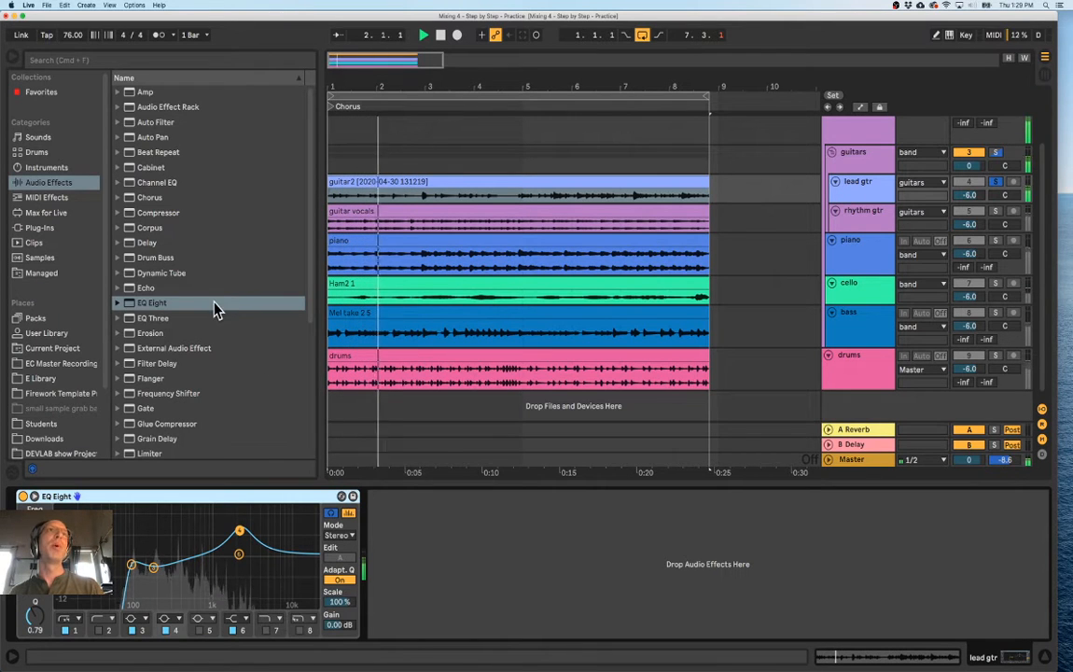
pyautogui.doubleClick(135, 213)
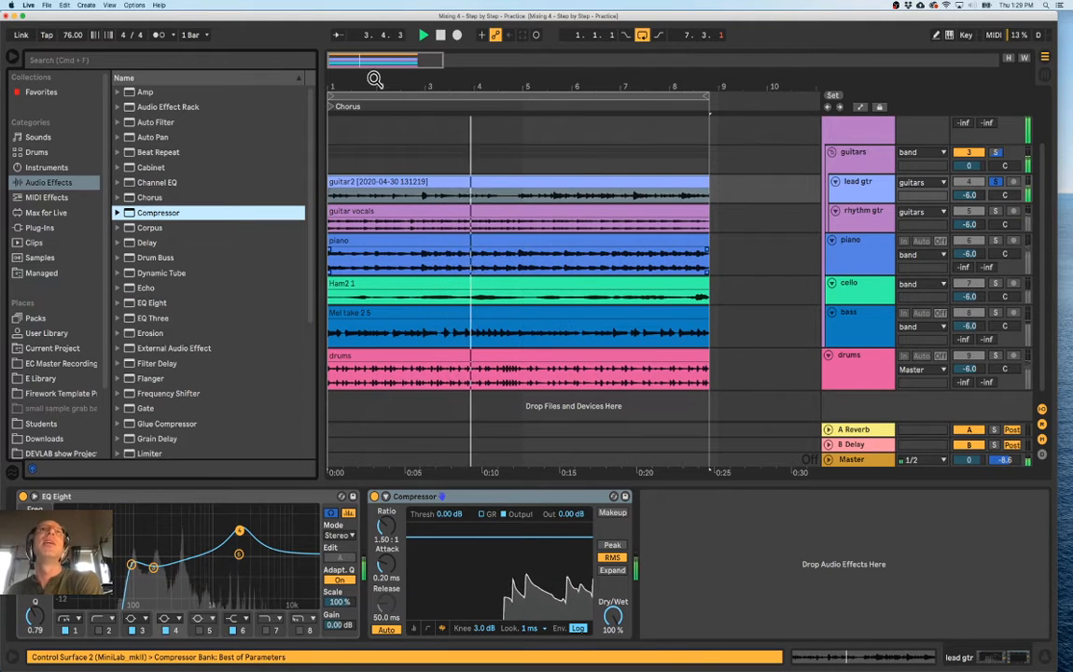
# Enlarge the lead gtr track and set its Compressor to a -28.0 dB threshold, 2.10:1 ratio and 11.8 dB output gain
pyautogui.moveTo(862, 203); pyautogui.dragTo(855, 262)
pyautogui.moveTo(352, 63); pyautogui.dragTo(352, 126)
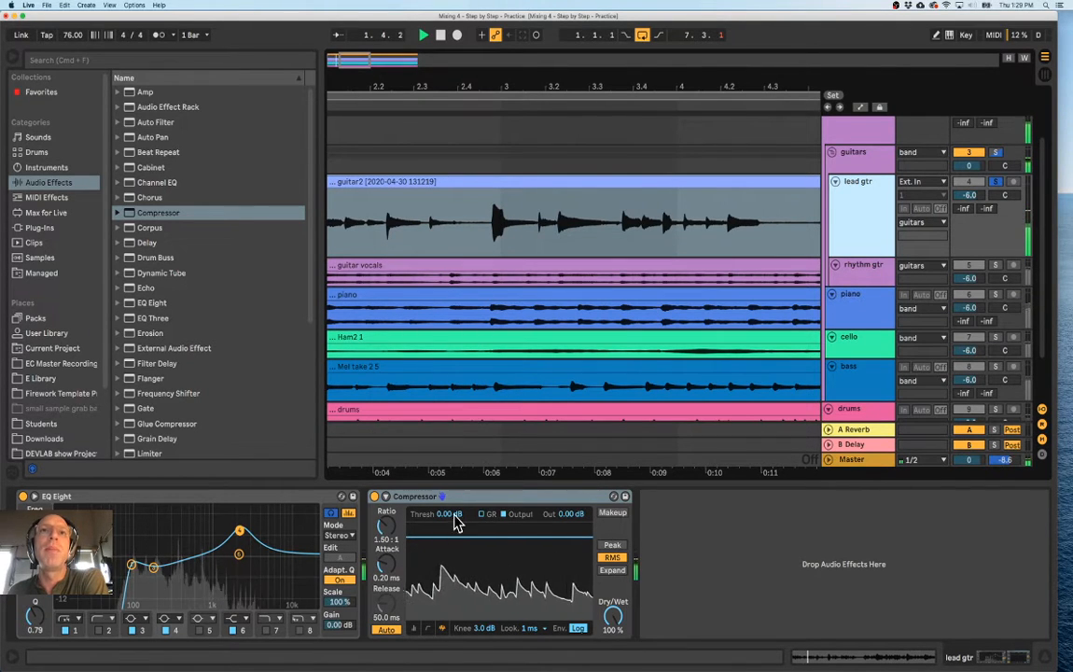
pyautogui.moveTo(448, 522)
pyautogui.mouseDown()
pyautogui.moveTo(448, 560)
pyautogui.moveTo(452, 510)
pyautogui.moveTo(452, 520)
pyautogui.mouseUp()
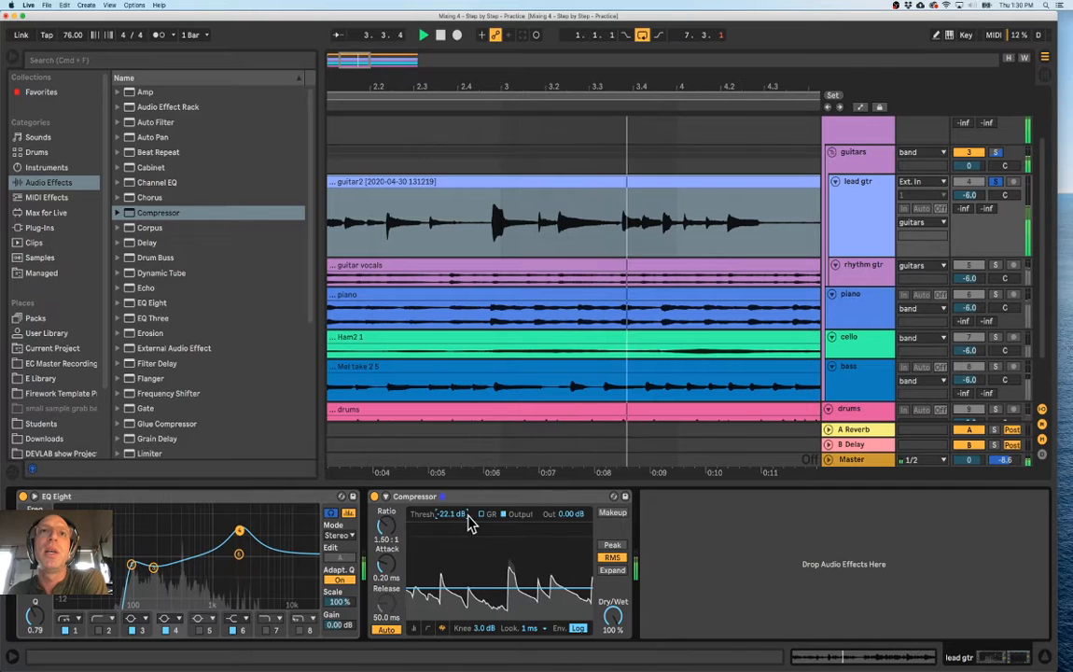
pyautogui.click(442, 630)
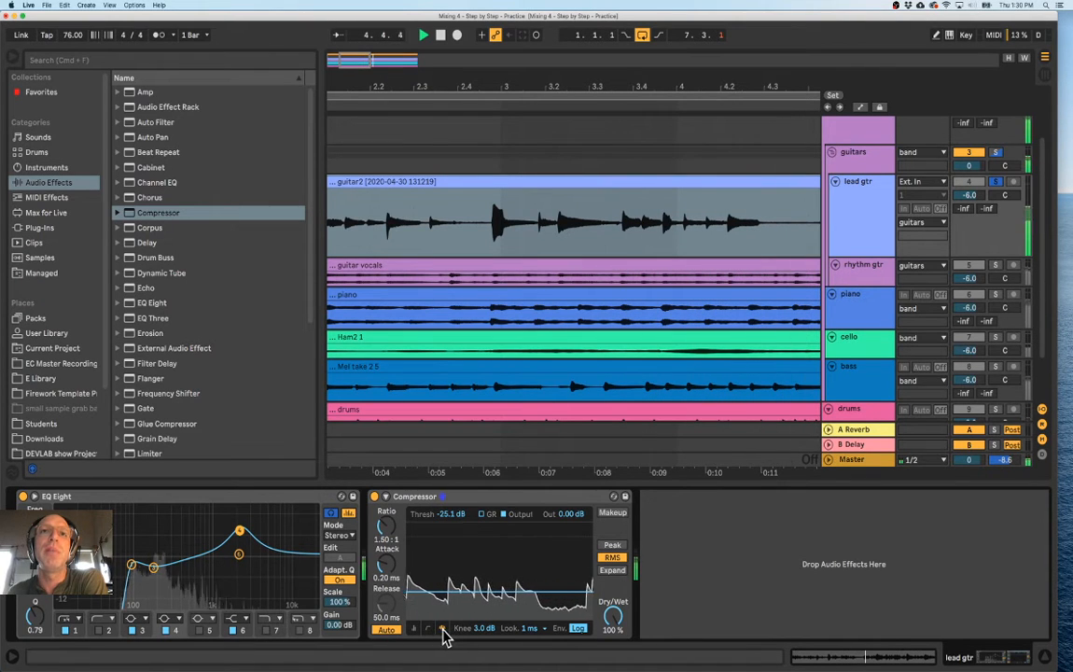
pyautogui.click(427, 629)
pyautogui.click(442, 630)
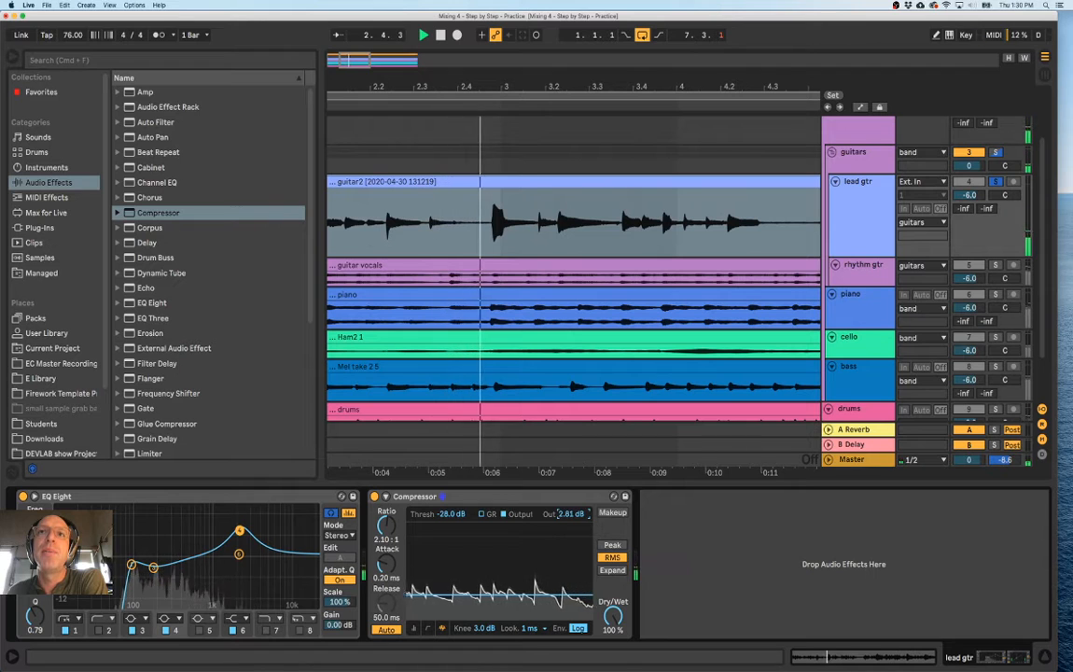
pyautogui.moveTo(564, 514); pyautogui.dragTo(565, 471)
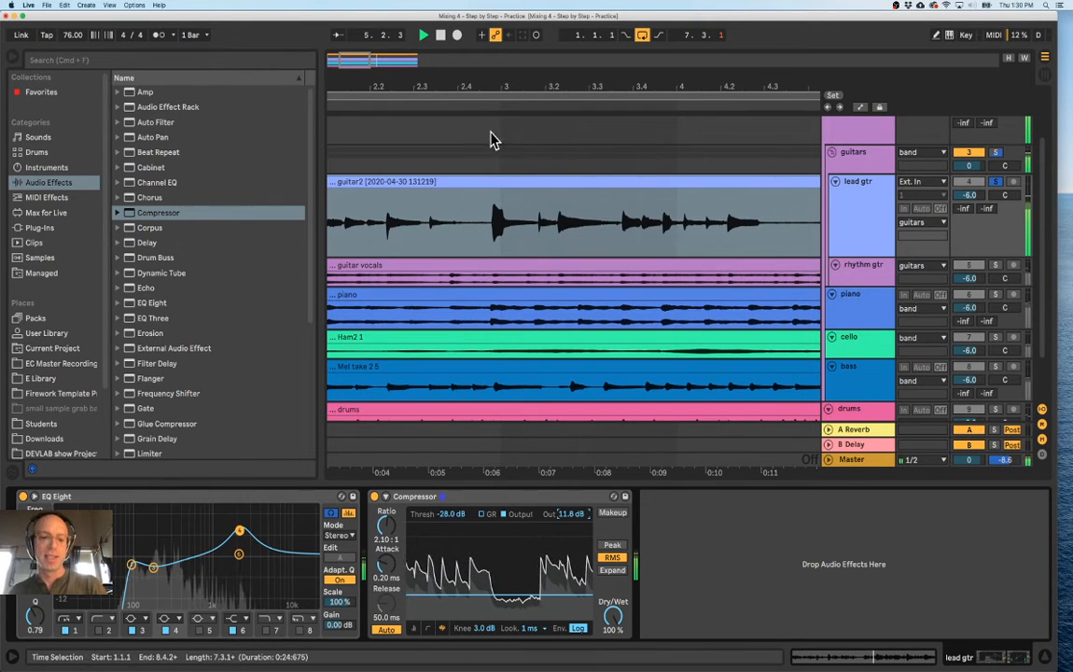
# Loop playback over the loud lead gtr note around bar 3, from 2.4.1 to 3.2.3, and show the lead gtr's devices
pyautogui.press('space')
pyautogui.moveTo(500, 84); pyautogui.dragTo(500, 67)
pyautogui.moveTo(481, 126); pyautogui.dragTo(537, 144)
pyautogui.press('super+l')
pyautogui.press('space')
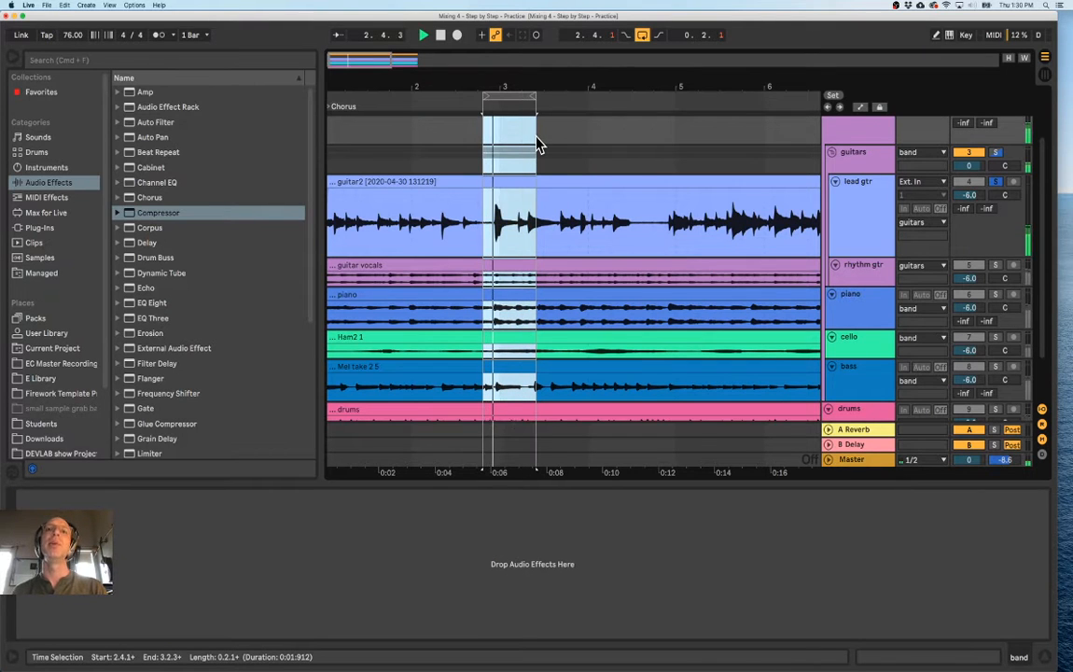
pyautogui.click(884, 234)
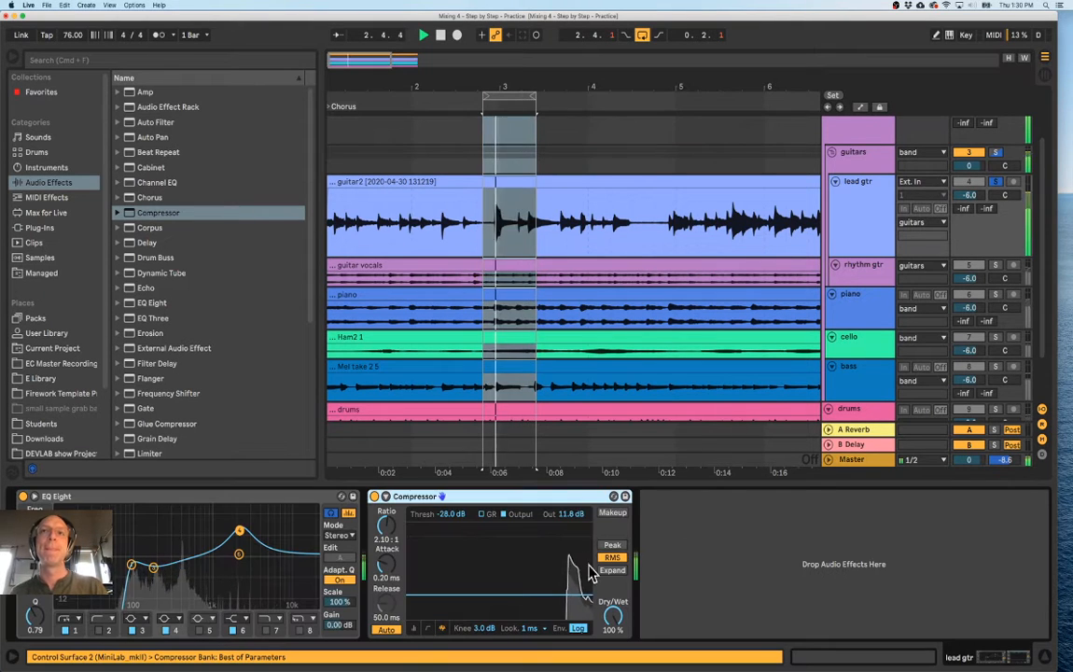
# Lower the lead gtr Compressor's output gain to 6.75 dB while the loop plays
pyautogui.moveTo(571, 515)
pyautogui.mouseDown()
pyautogui.moveTo(571, 536)
pyautogui.moveTo(572, 517)
pyautogui.mouseUp()
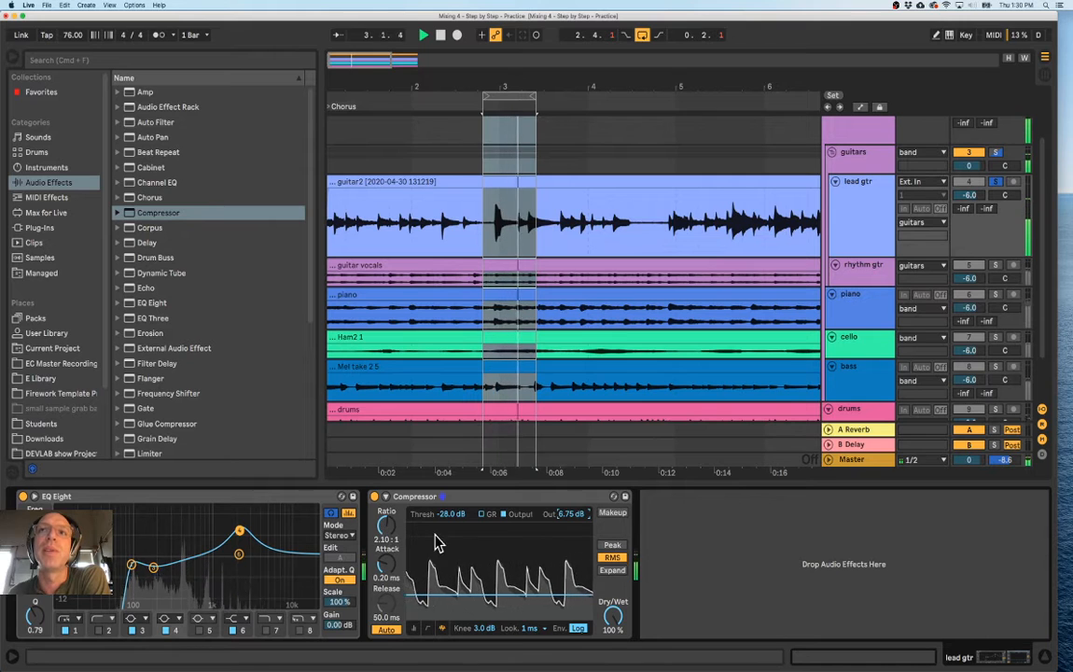
pyautogui.moveTo(614, 616)
pyautogui.mouseDown()
pyautogui.moveTo(613, 649)
pyautogui.moveTo(613, 616)
pyautogui.mouseUp()
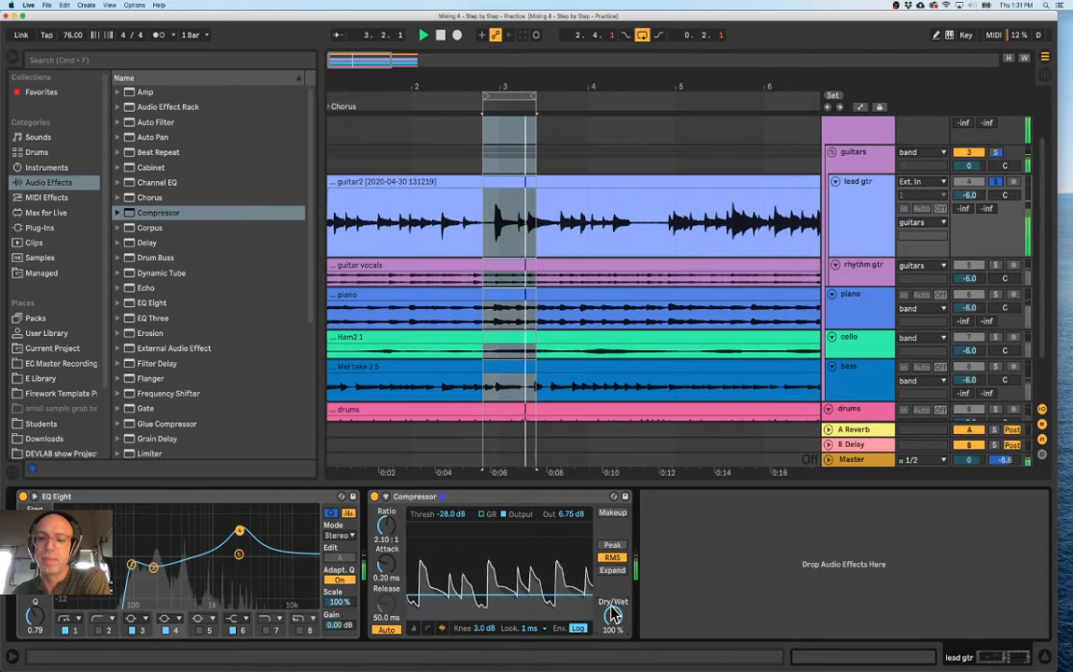
pyautogui.click(502, 498)
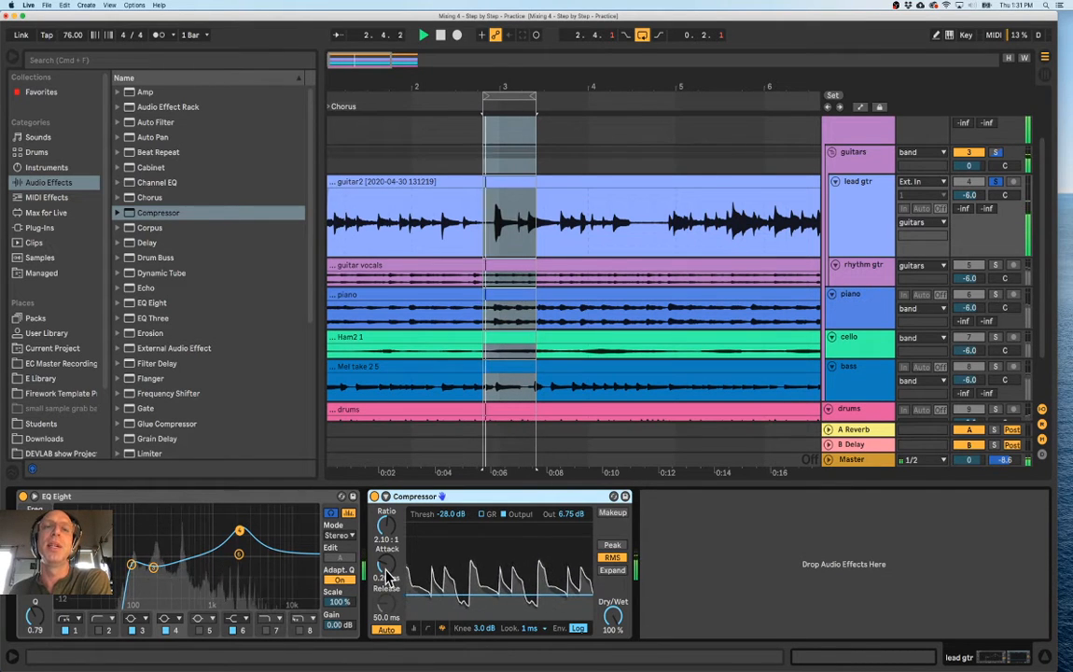
# Set the Compressor's attack to 0.02 ms, threshold to -22.1 dB and dry/wet to 76%, and stop playback
pyautogui.moveTo(385, 571); pyautogui.dragTo(385, 597)
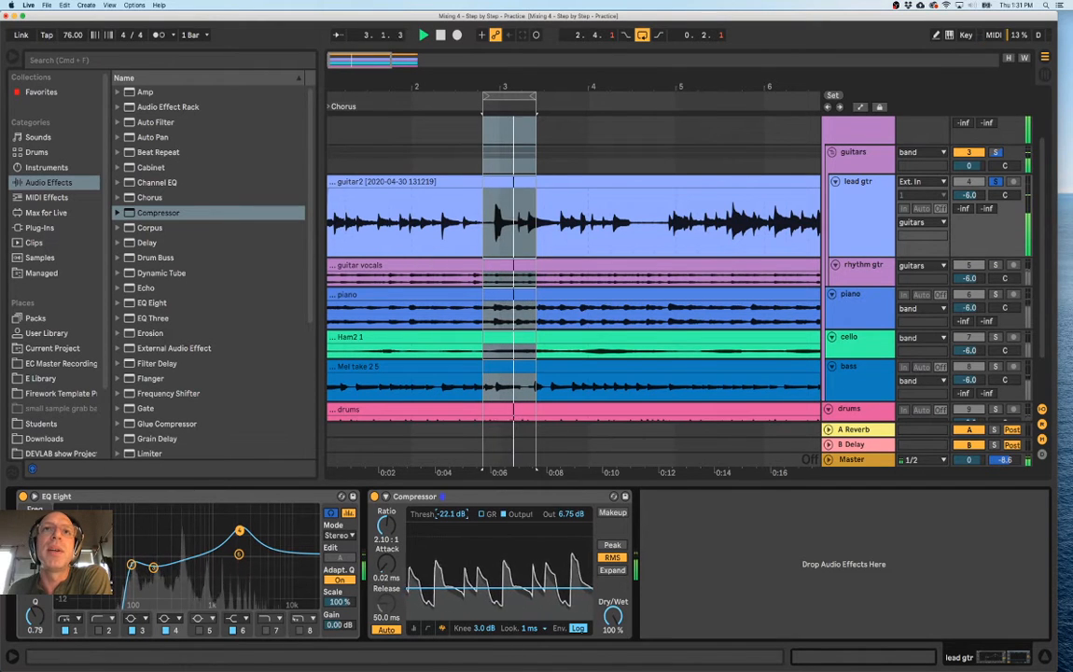
pyautogui.moveTo(613, 617); pyautogui.dragTo(613, 640)
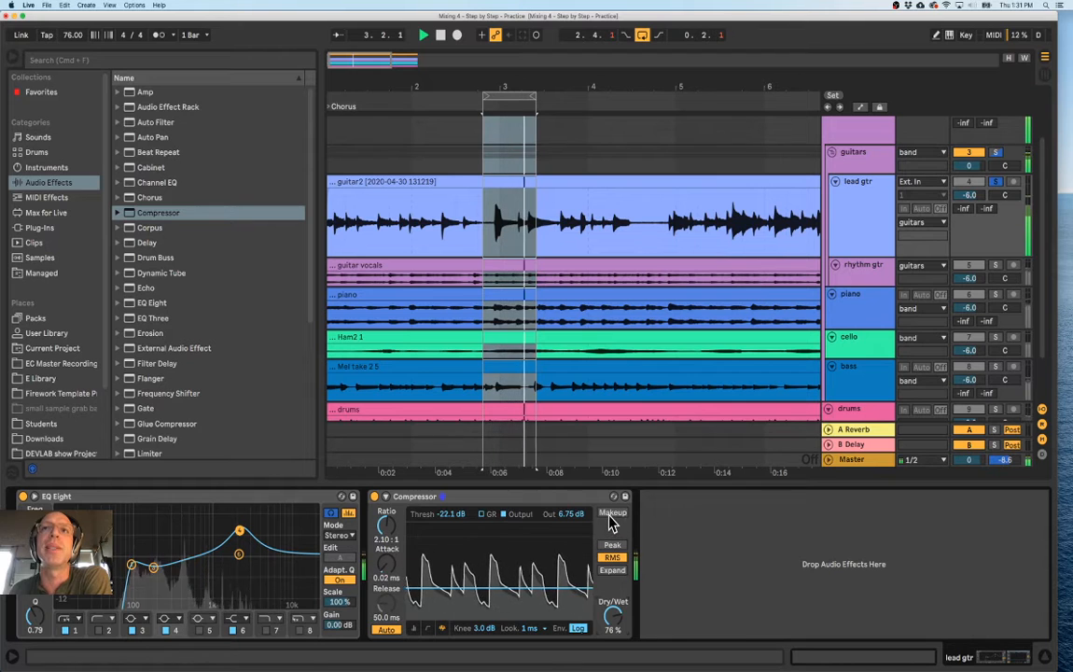
pyautogui.click(304, 211)
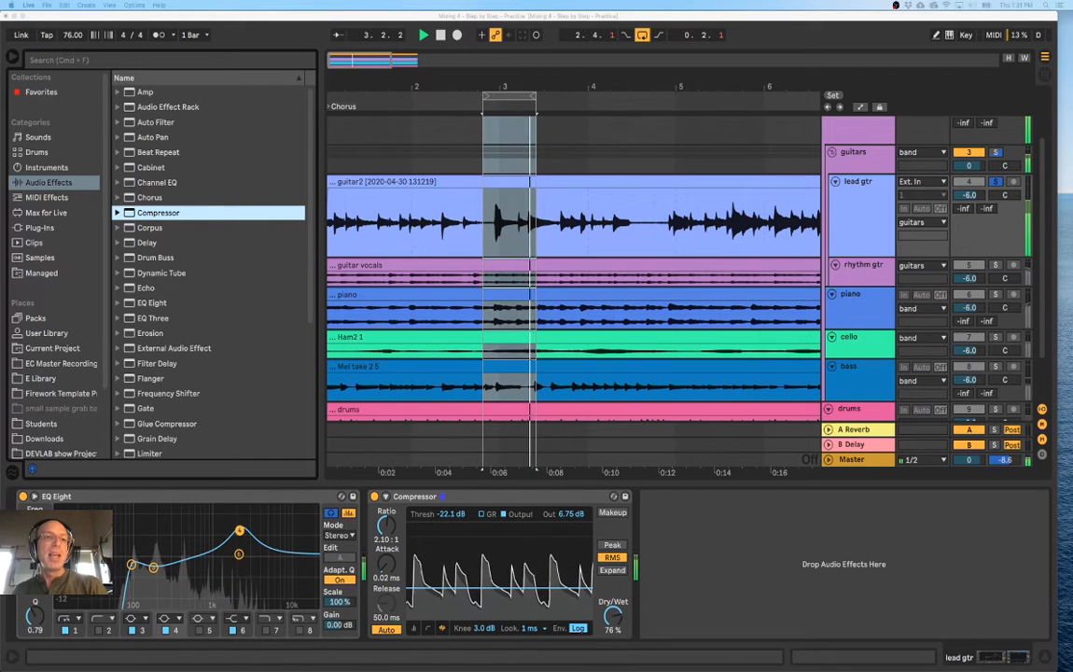
pyautogui.press('space')
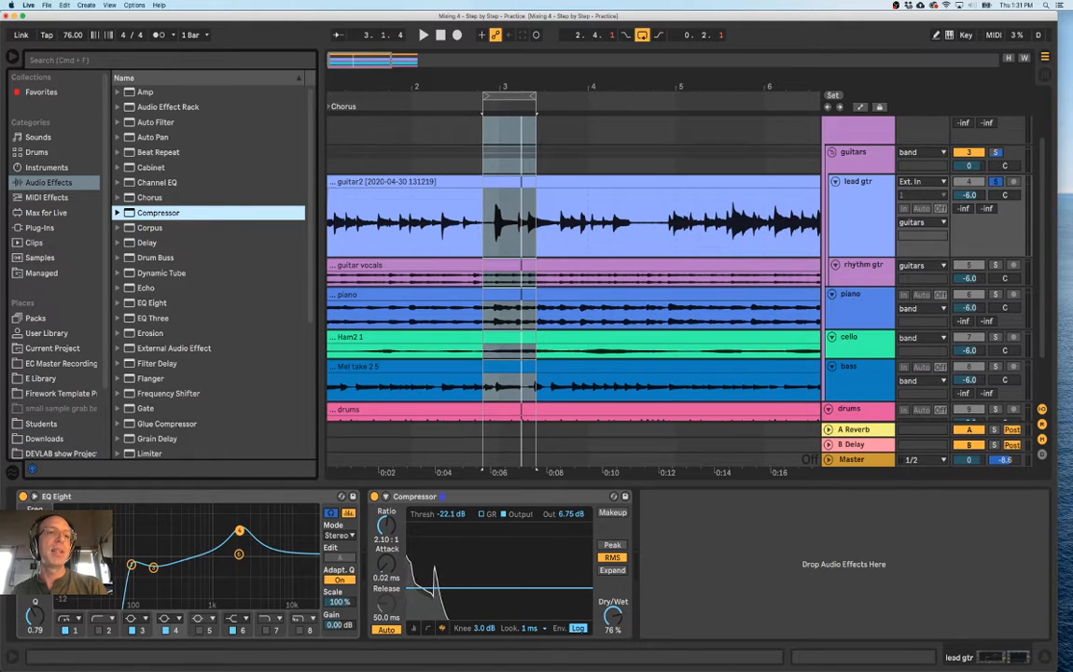
# Browse the audio effects, add a Saturator to the lead gtr and move it ahead of EQ Eight in the device chain
pyautogui.click(210, 123)
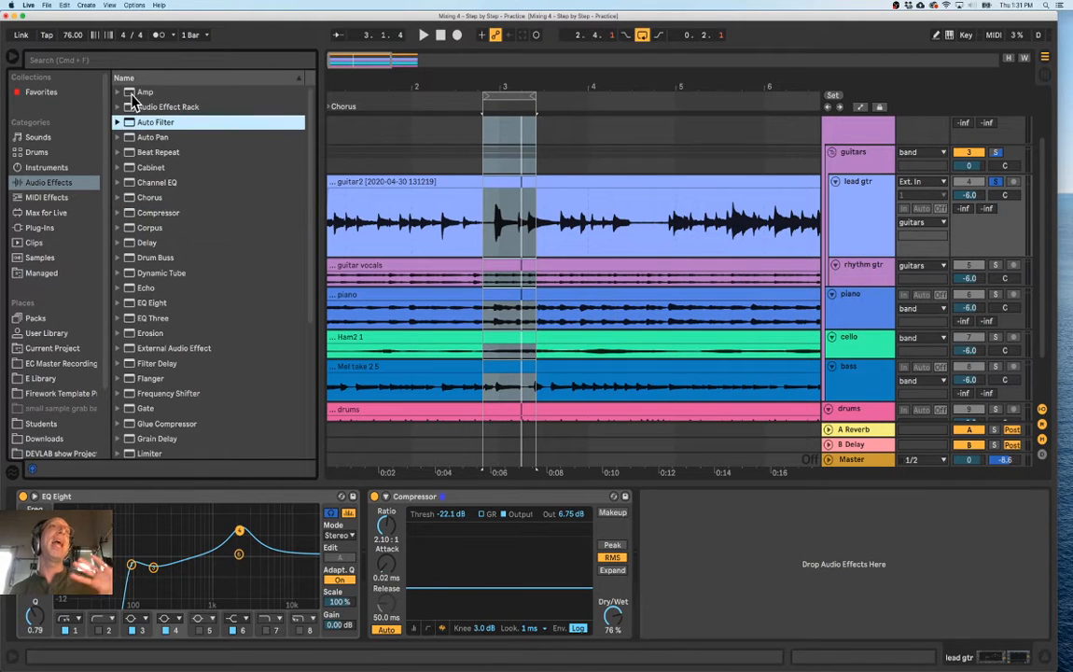
pyautogui.scroll(-5, 236, 213)
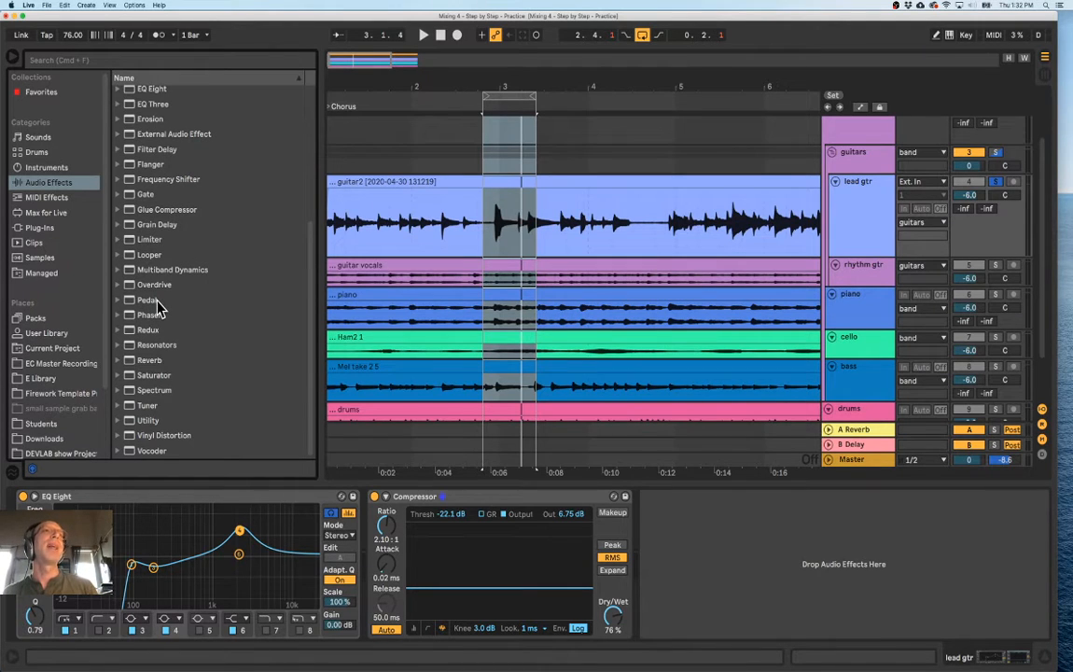
pyautogui.scroll(5, 159, 308)
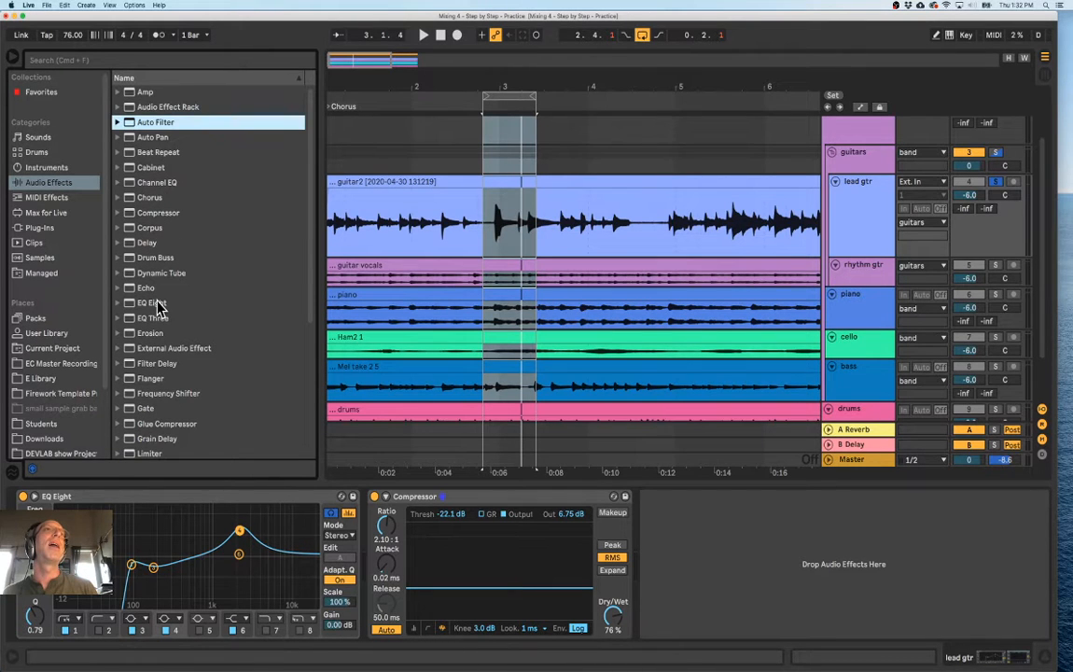
pyautogui.scroll(-5, 159, 308)
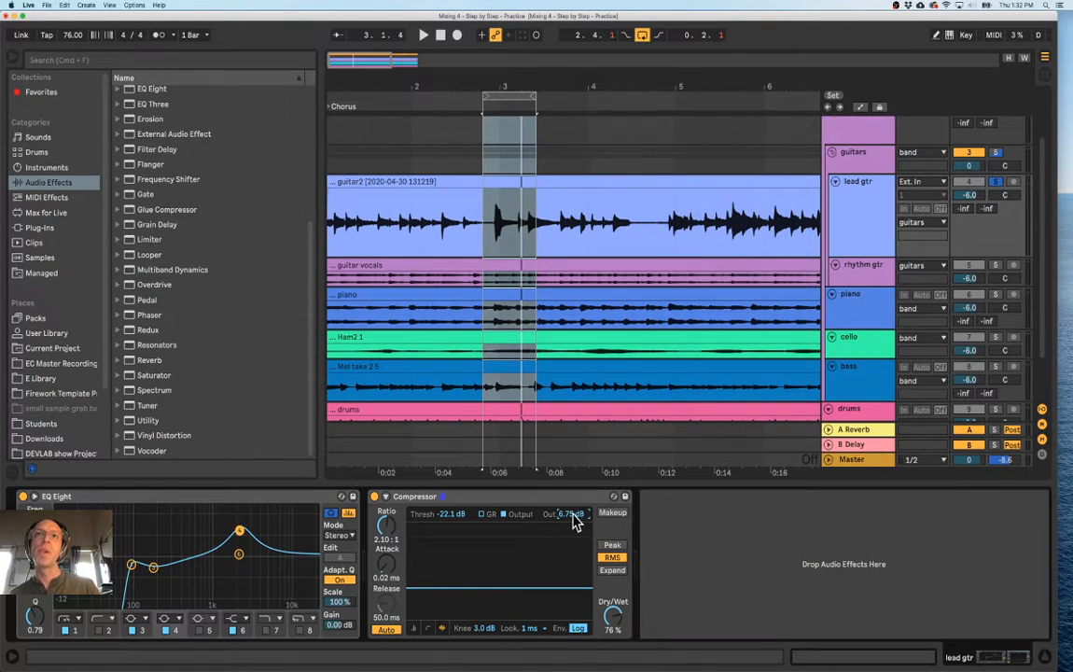
pyautogui.click(132, 379)
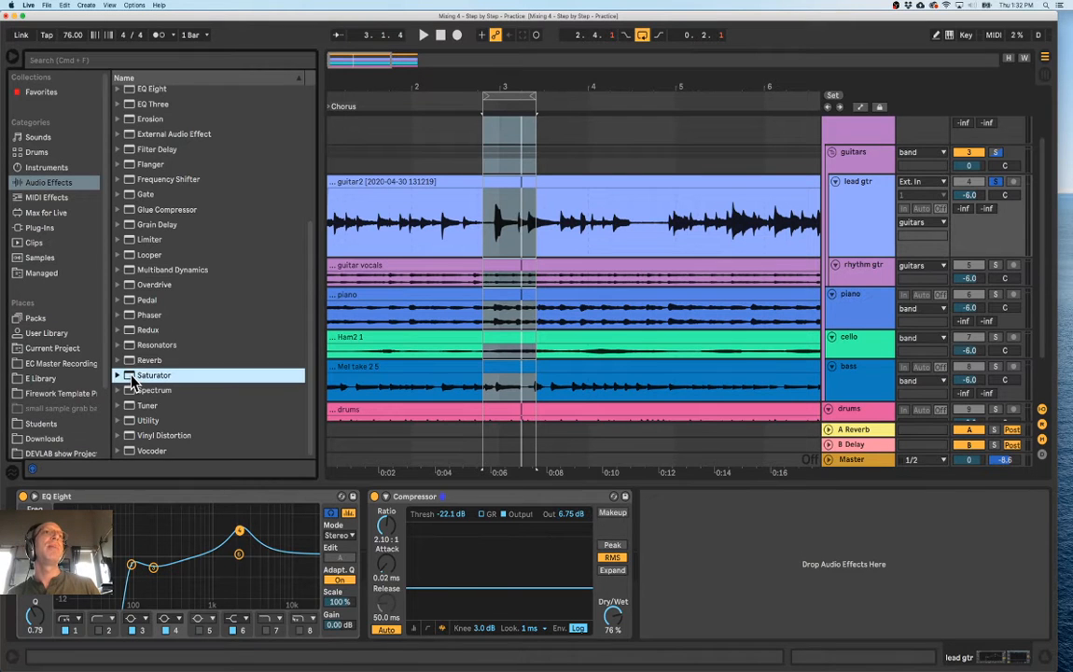
pyautogui.doubleClick(130, 377)
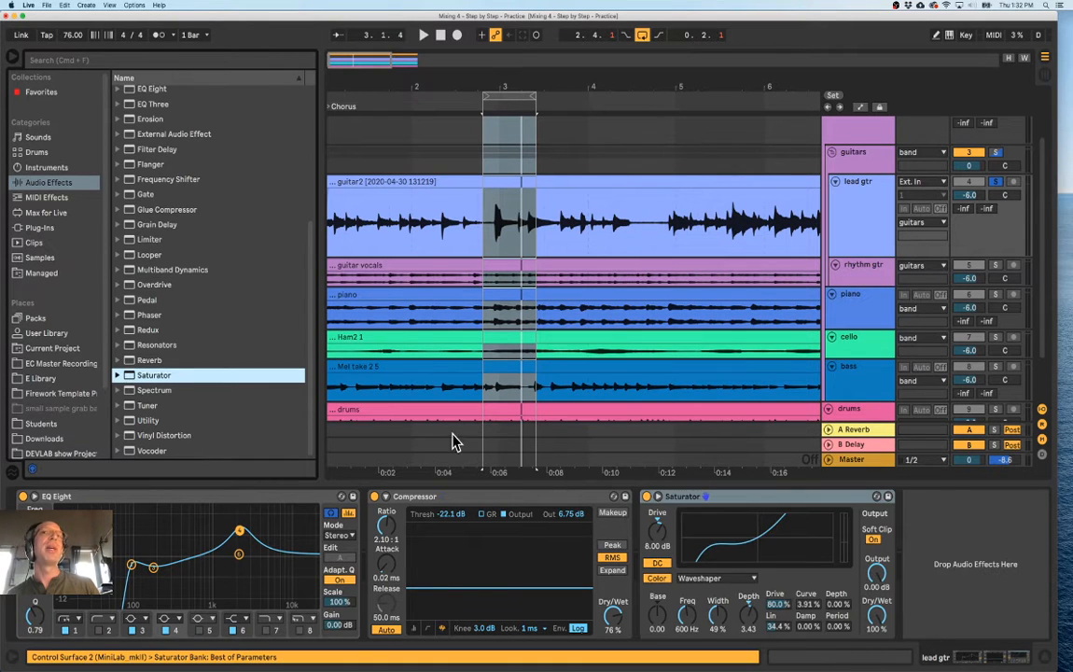
pyautogui.moveTo(751, 497); pyautogui.dragTo(114, 528)
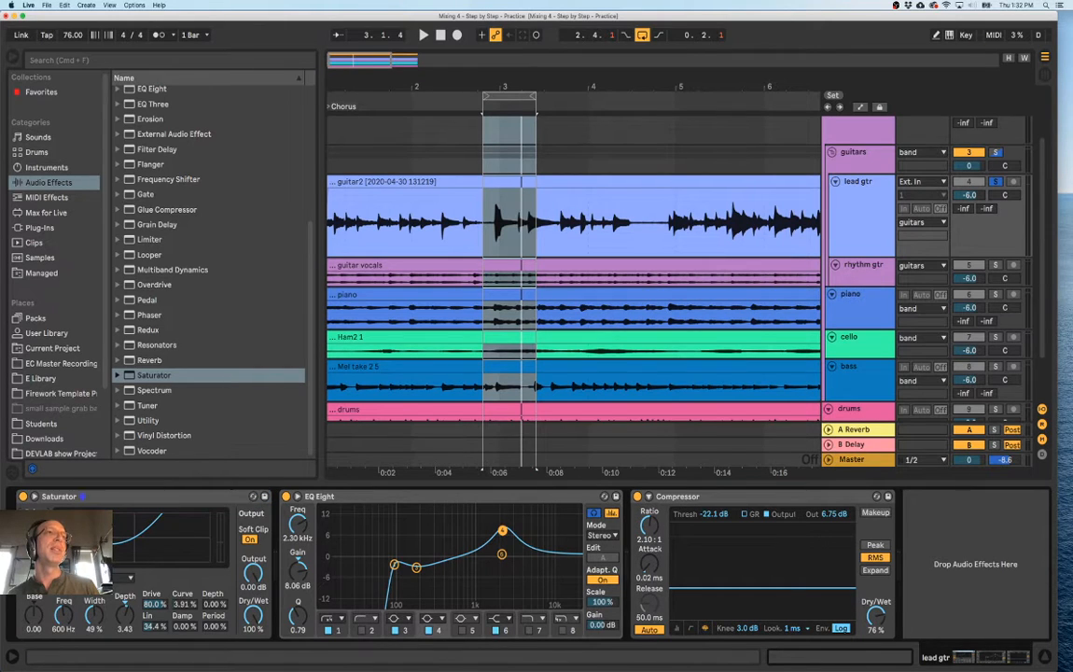
# Set the lead gtr Saturator's curve type to Soft Sine
pyautogui.click(116, 578)
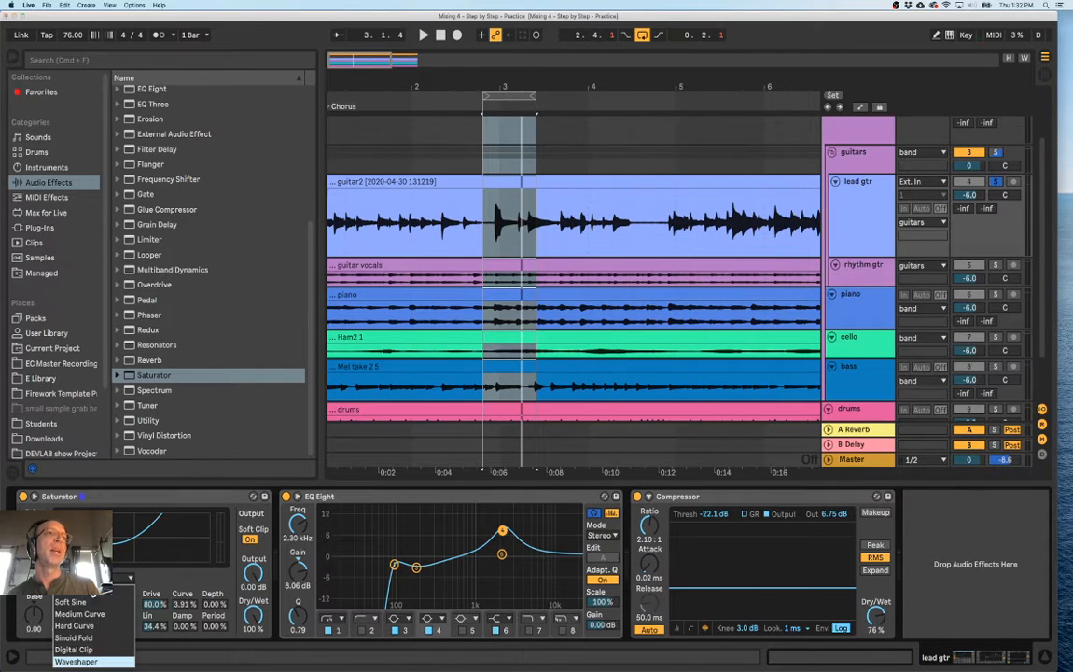
pyautogui.click(110, 600)
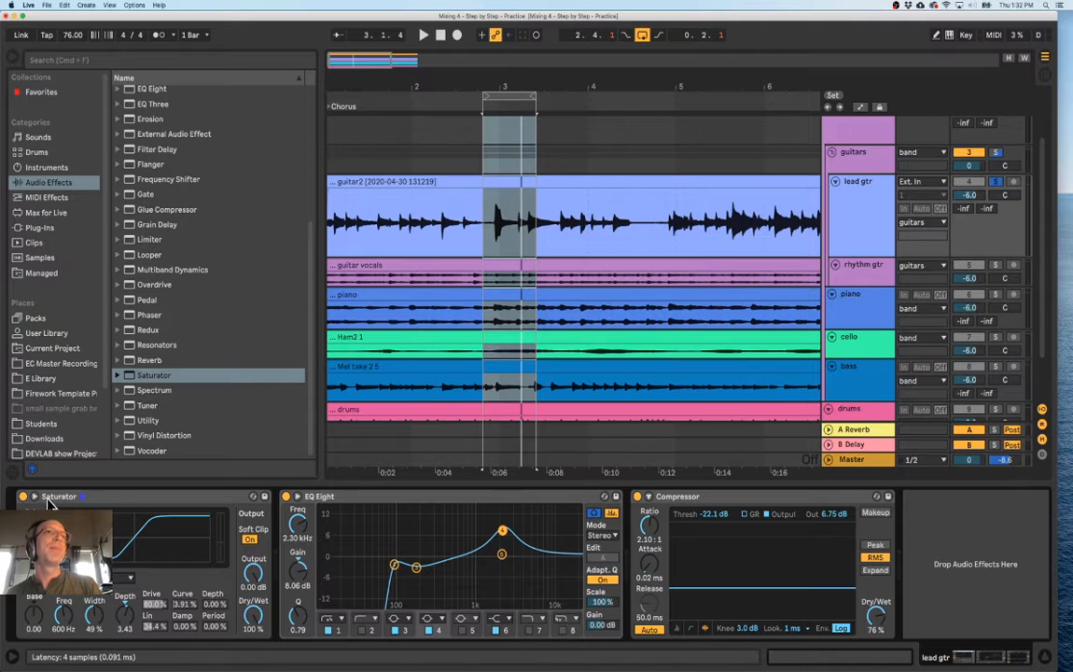
pyautogui.click(587, 504)
pyautogui.click(744, 504)
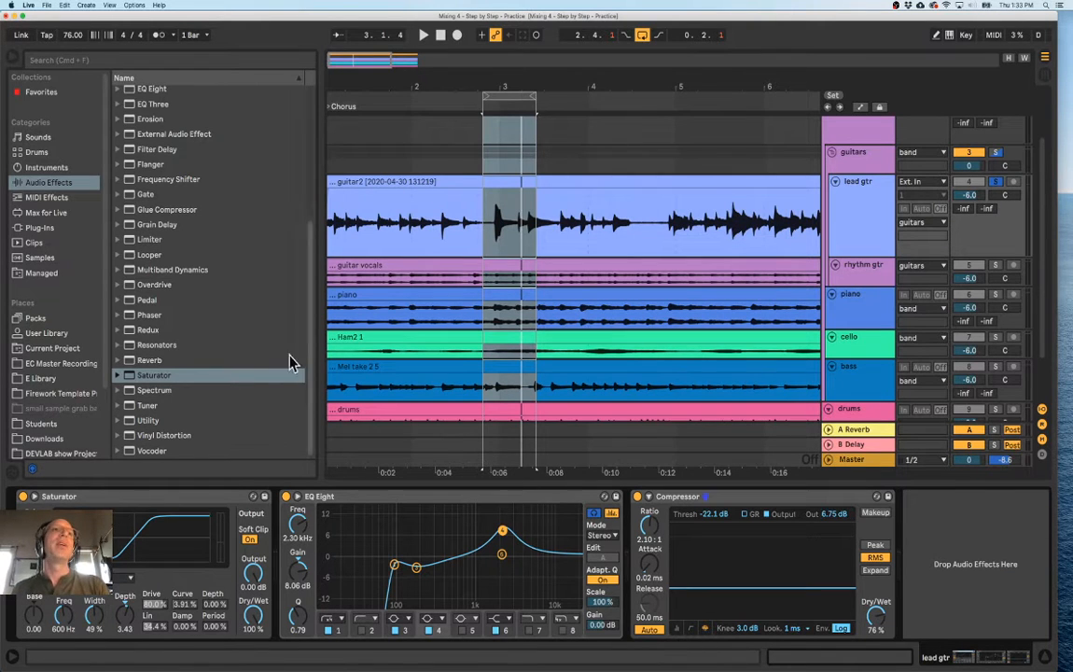
# While the loop plays, set the Saturator's output to -5.43 dB and dry/wet to 77%, comparing against its bypassed sound
pyautogui.press('space')
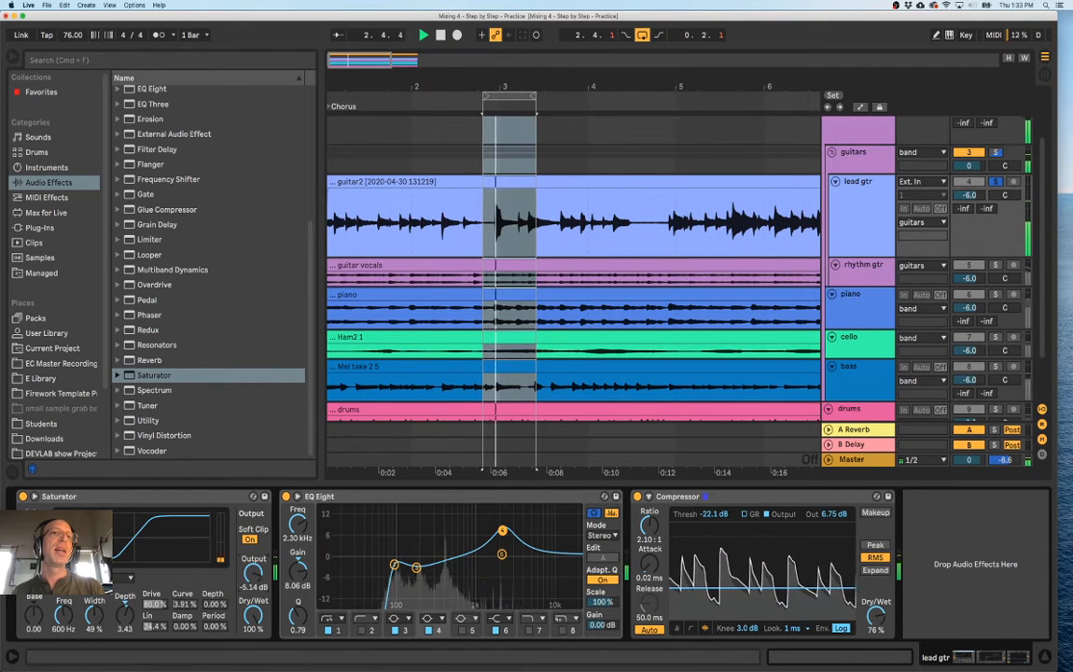
pyautogui.moveTo(251, 576); pyautogui.dragTo(251, 574)
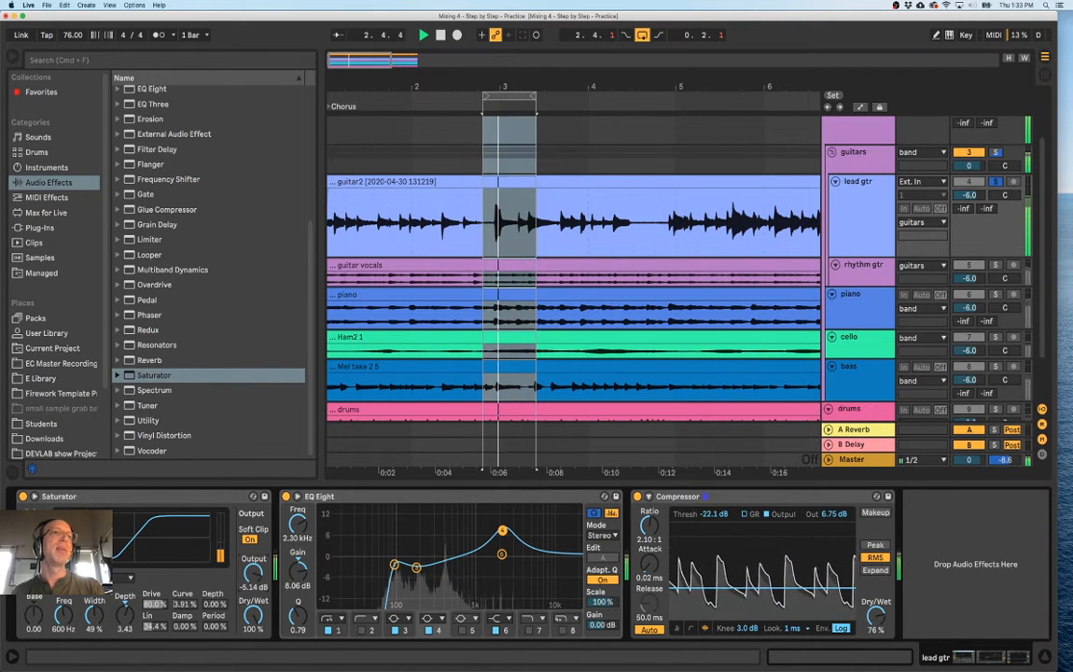
pyautogui.moveTo(254, 617); pyautogui.dragTo(254, 624)
pyautogui.click(23, 497)
pyautogui.click(23, 496)
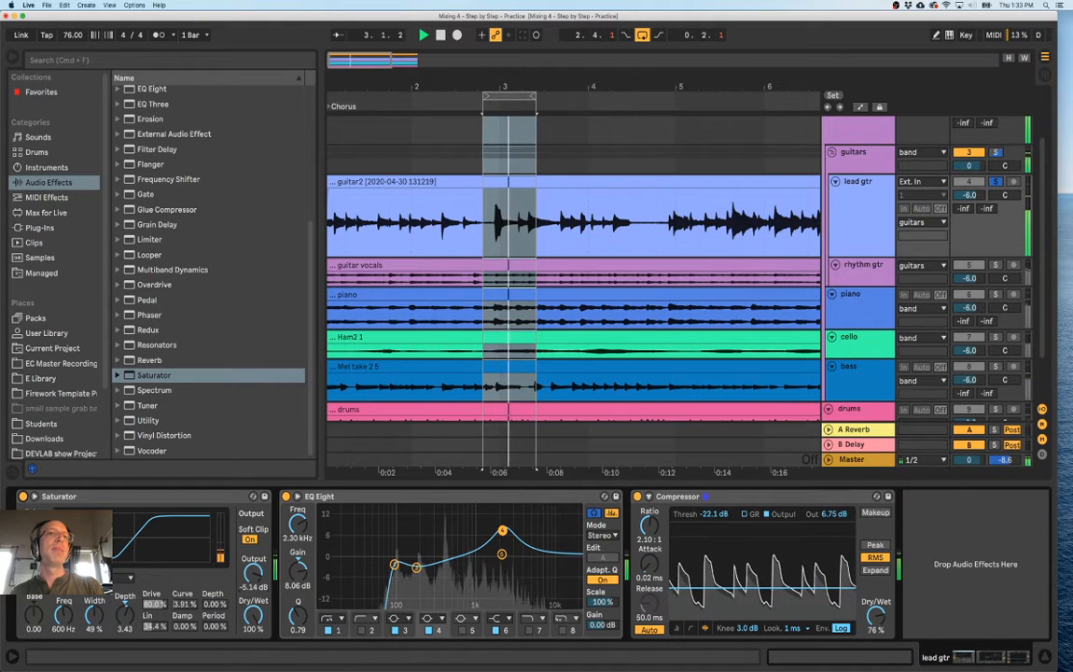
pyautogui.moveTo(248, 587); pyautogui.dragTo(248, 608)
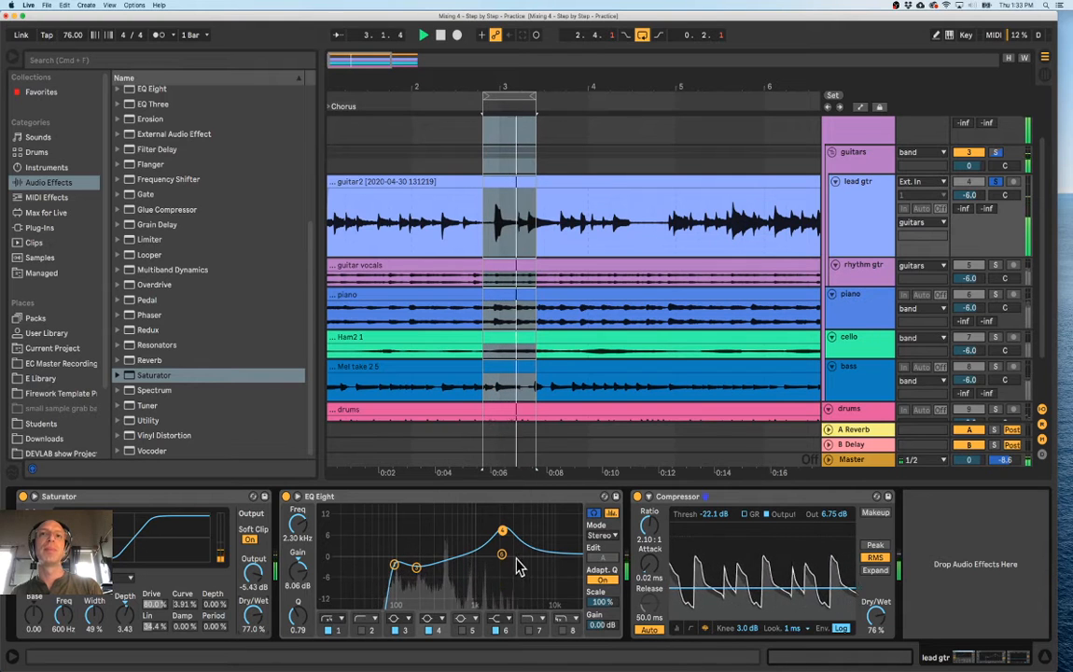
# In EQ Eight, replace the upper peak with a 1.60 kHz high shelf at 5.08 dB and set the low-mid dip to 202 Hz, -3.84 dB
pyautogui.moveTo(503, 530)
pyautogui.mouseDown()
pyautogui.moveTo(546, 518)
pyautogui.moveTo(517, 527)
pyautogui.moveTo(492, 557)
pyautogui.moveTo(490, 539)
pyautogui.mouseUp()
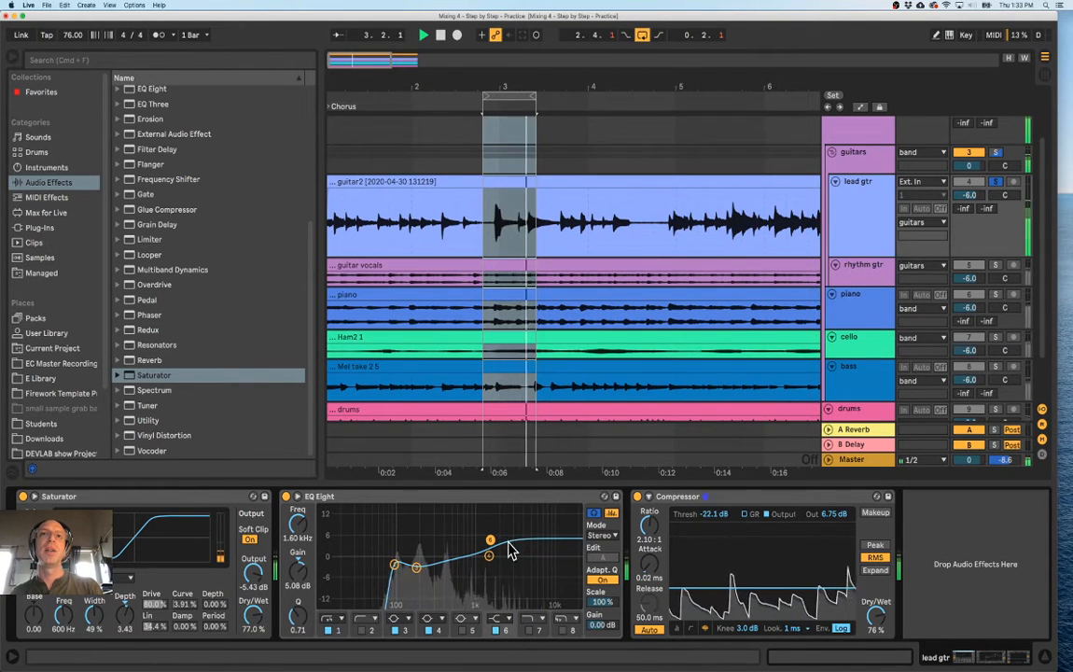
pyautogui.moveTo(416, 568); pyautogui.dragTo(421, 569)
pyautogui.press('space')
# Add the Amp preset Blues Drive to the lead gtr at 54% dry/wet and place it between EQ Eight and Compressor
pyautogui.scroll(5, 205, 196)
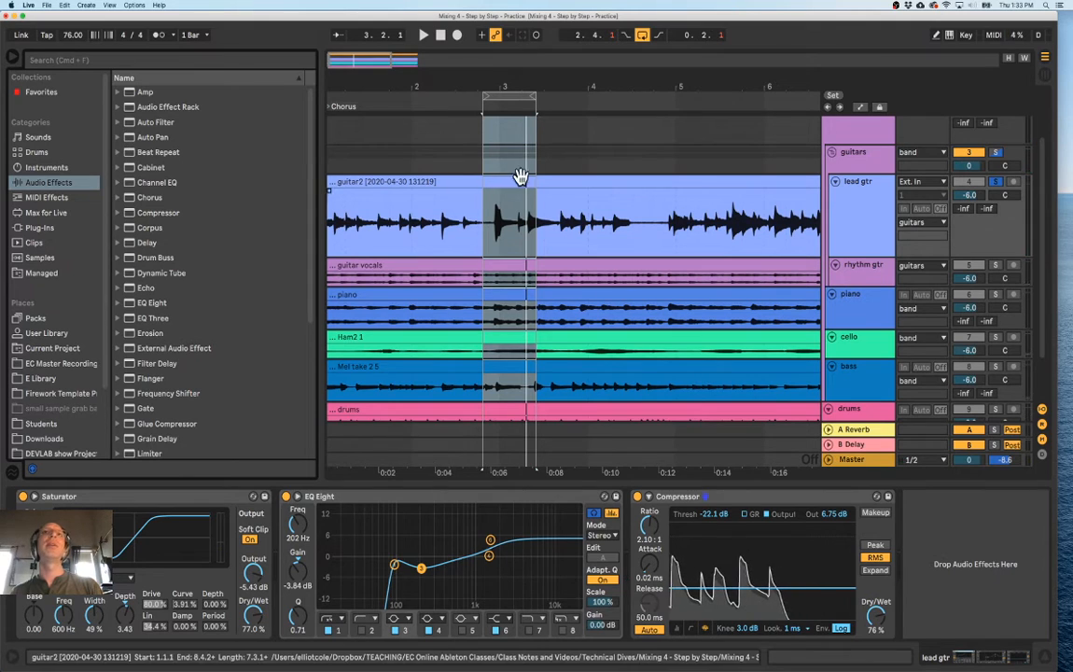
pyautogui.click(117, 93)
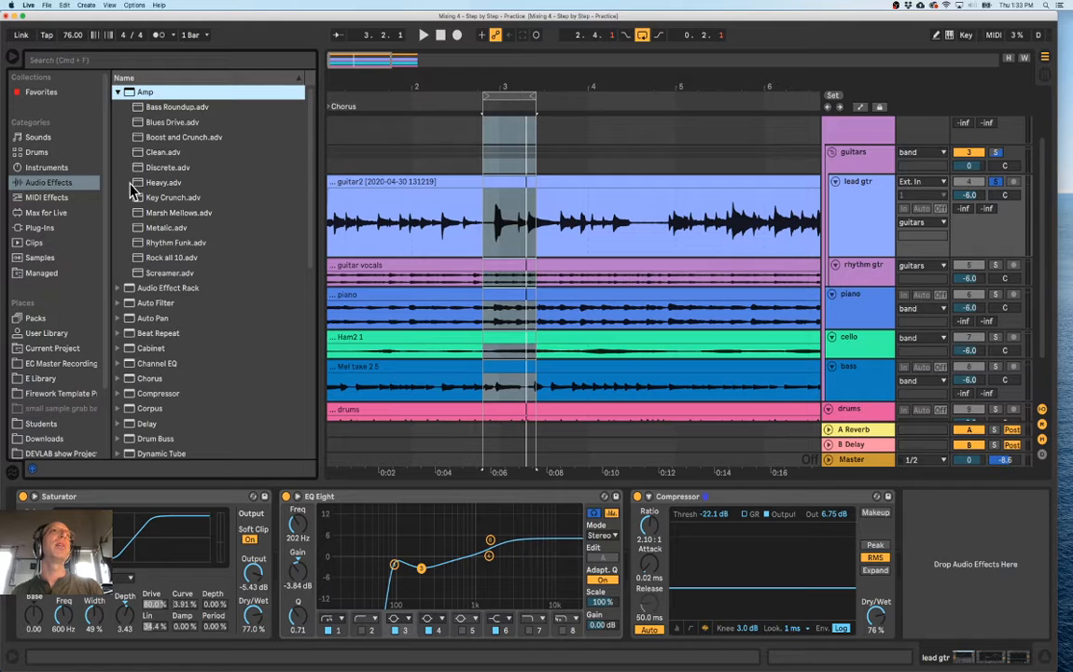
pyautogui.moveTo(138, 121); pyautogui.dragTo(292, 525)
pyautogui.press('space')
pyautogui.moveTo(485, 615); pyautogui.dragTo(486, 659)
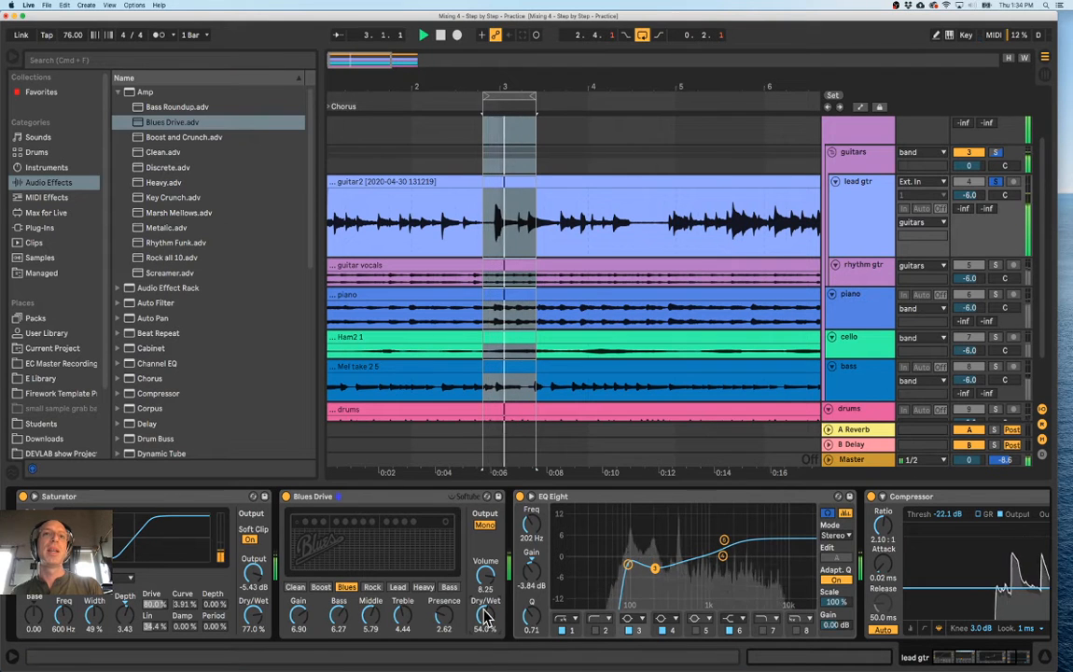
pyautogui.moveTo(415, 502); pyautogui.dragTo(814, 500)
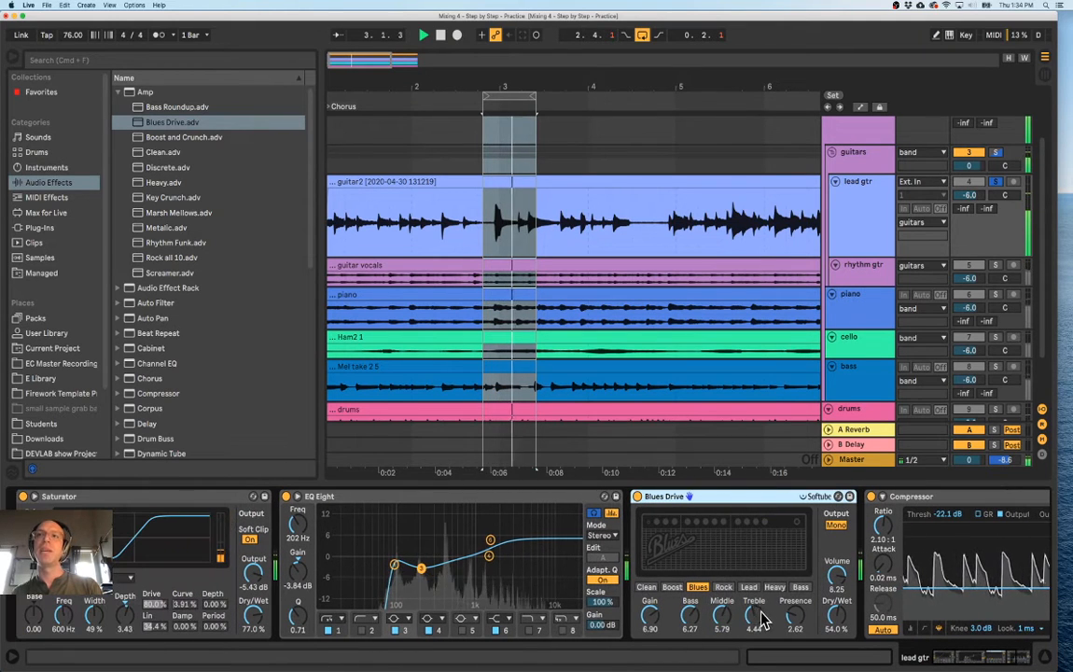
# Bypass the Saturator, lower the Blues Drive amp's dry/wet to 34.9% and stop playback
pyautogui.click(23, 499)
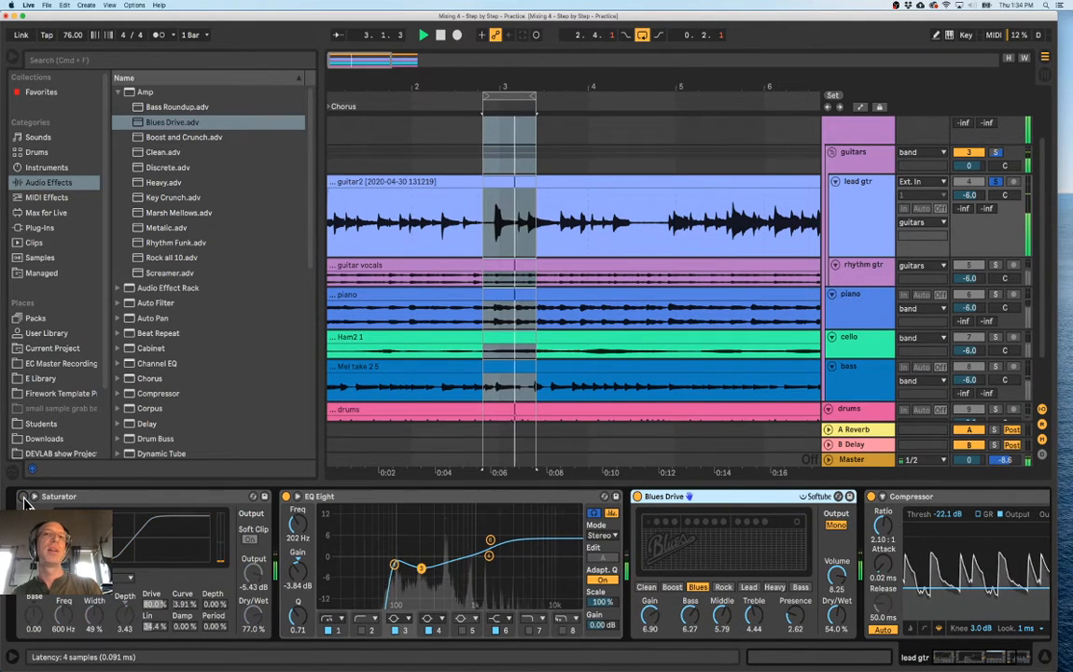
pyautogui.moveTo(837, 612); pyautogui.dragTo(840, 621)
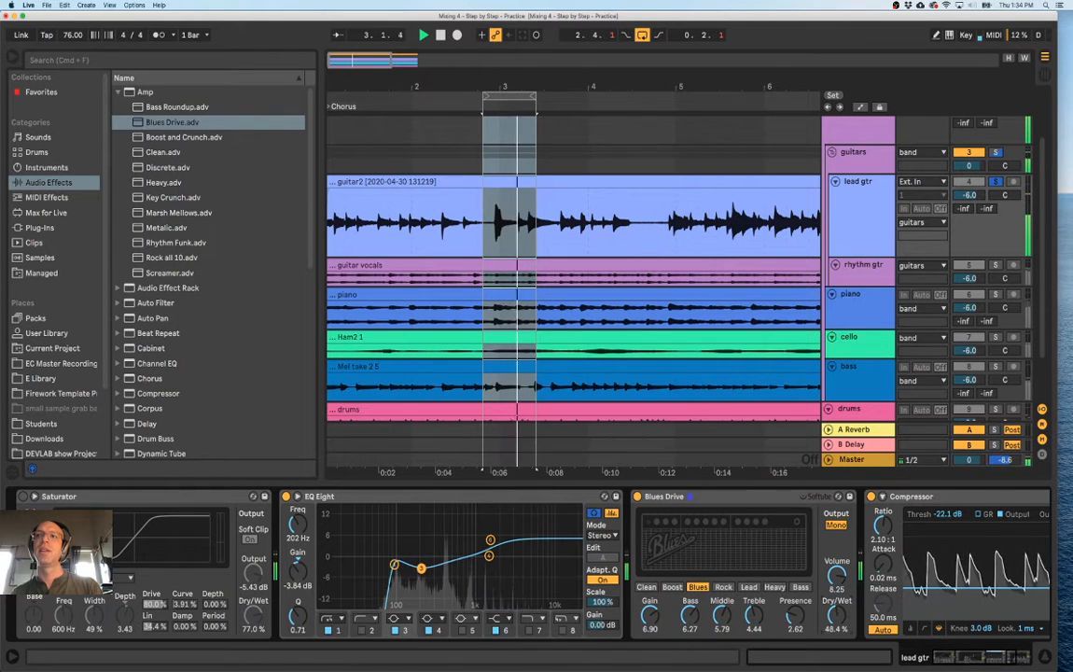
pyautogui.press('space')
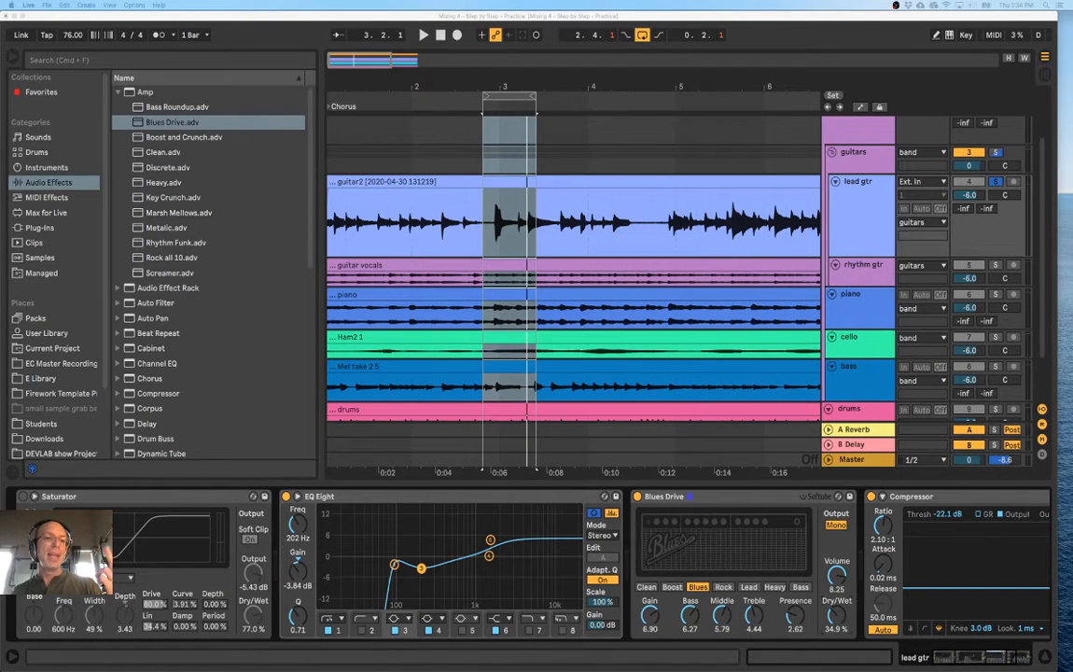
# Play the looped section to check the lead gtr's output level on its meter
pyautogui.click(492, 188)
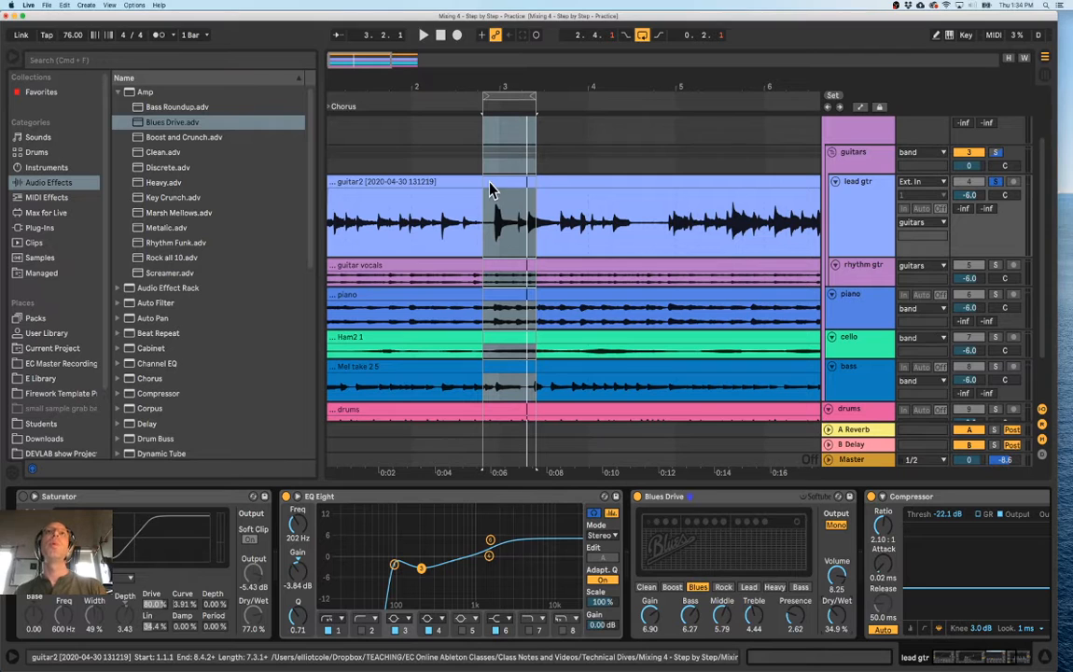
pyautogui.press('space')
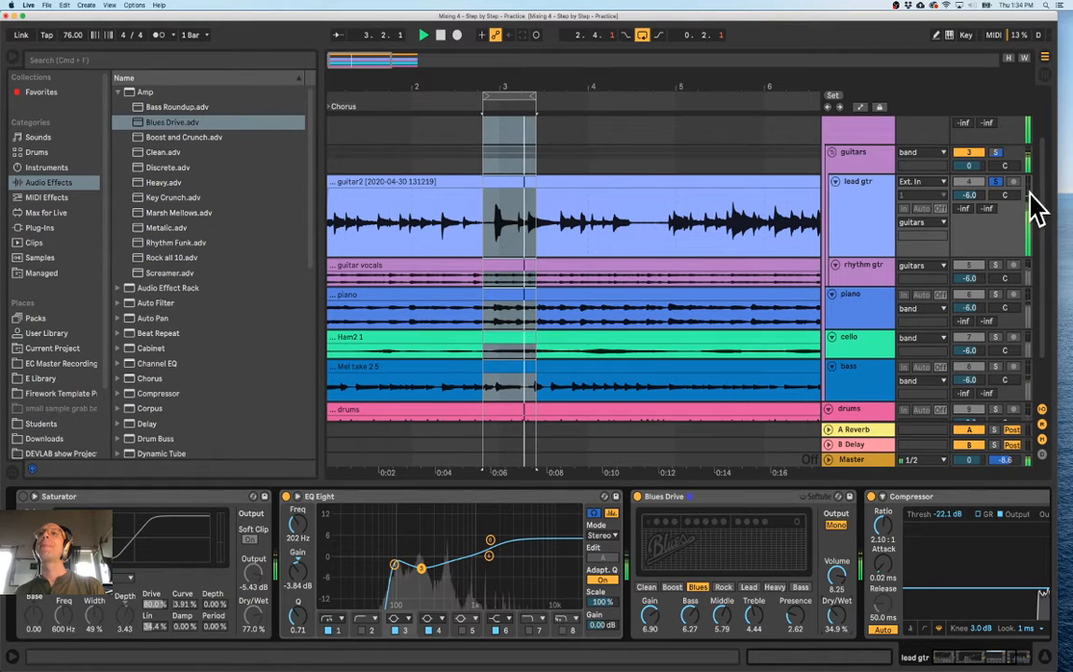
pyautogui.press('space')
# Place the insert marker near 1.3.3 and set the lead gtr's A-Reverb send to -20.6 dB
pyautogui.click(377, 196)
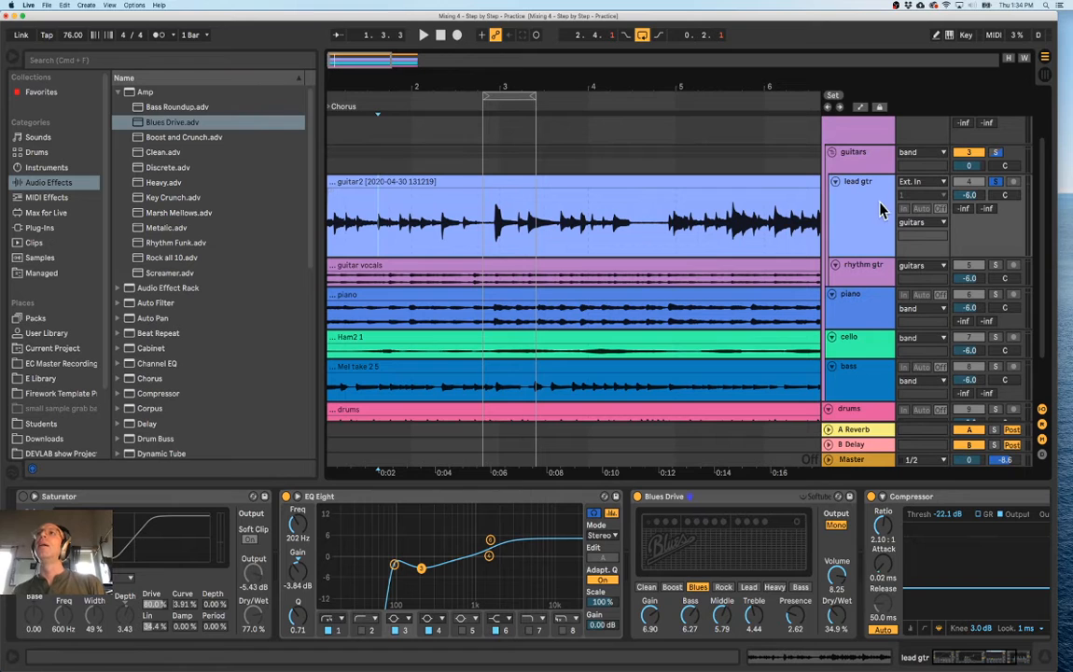
pyautogui.click(815, 209)
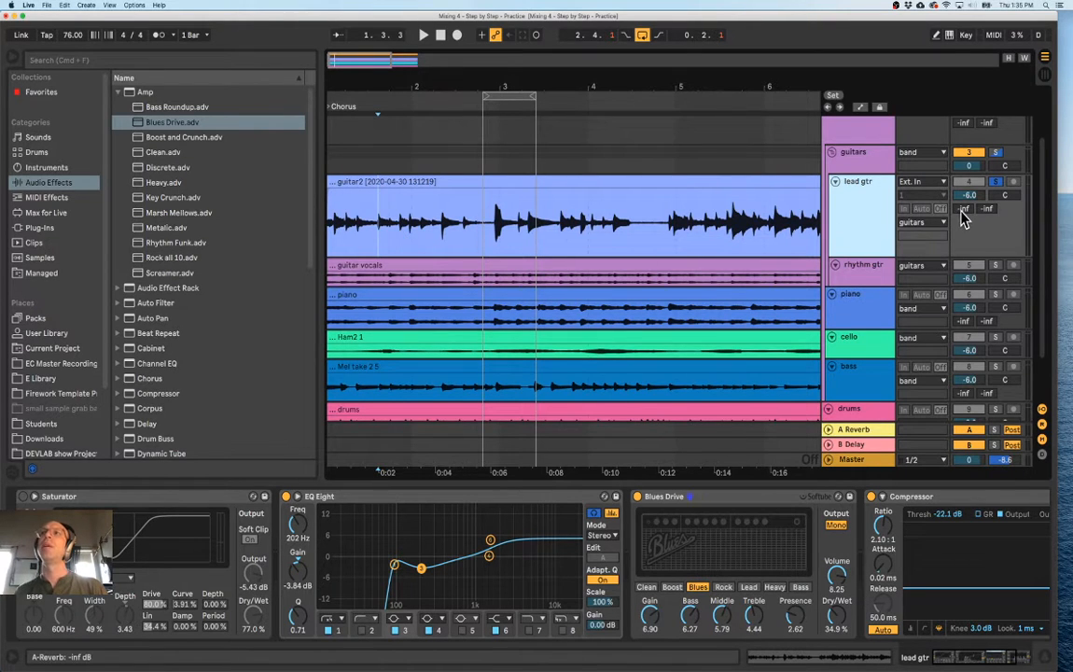
pyautogui.moveTo(968, 208); pyautogui.dragTo(967, 178)
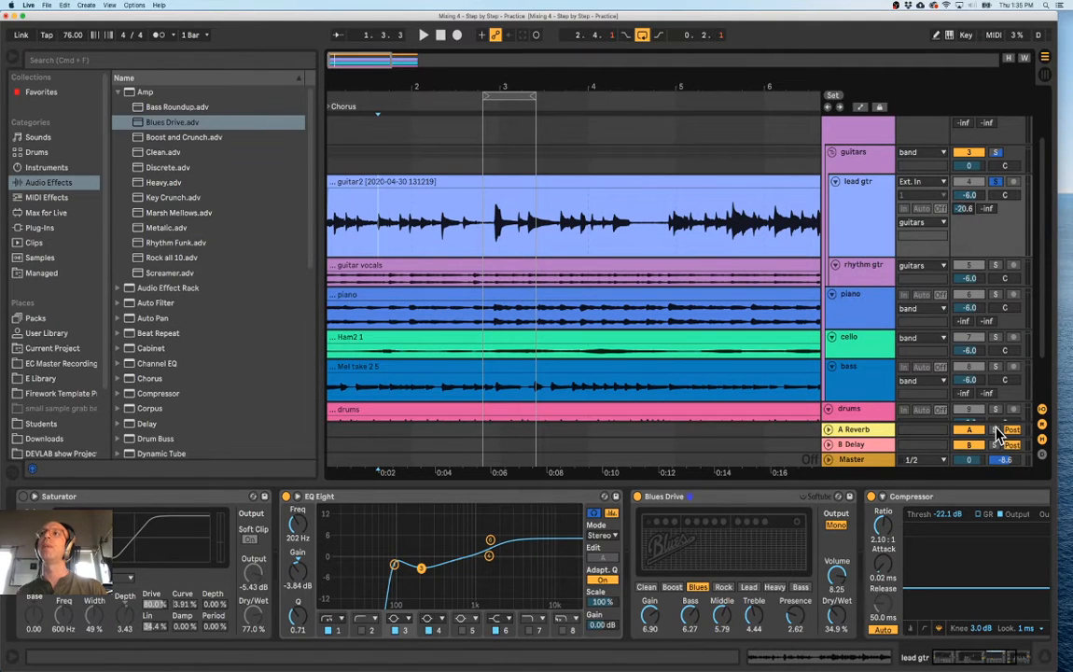
# Play from the insert marker and compare the soloed A Reverb return with the soloed lead gtr
pyautogui.click(995, 430)
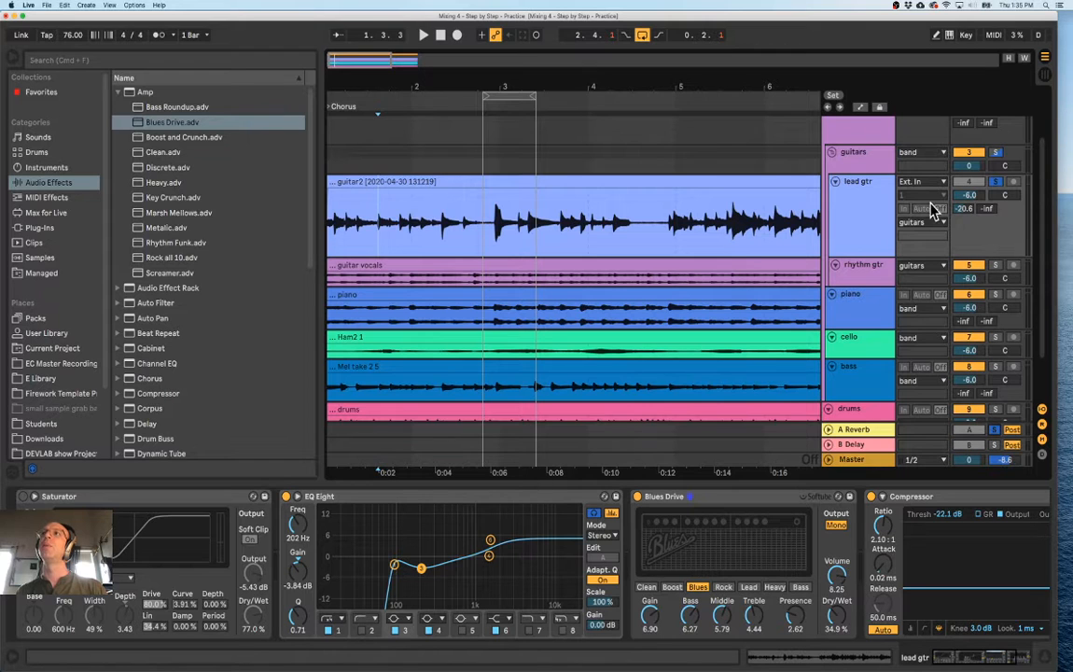
pyautogui.press('space')
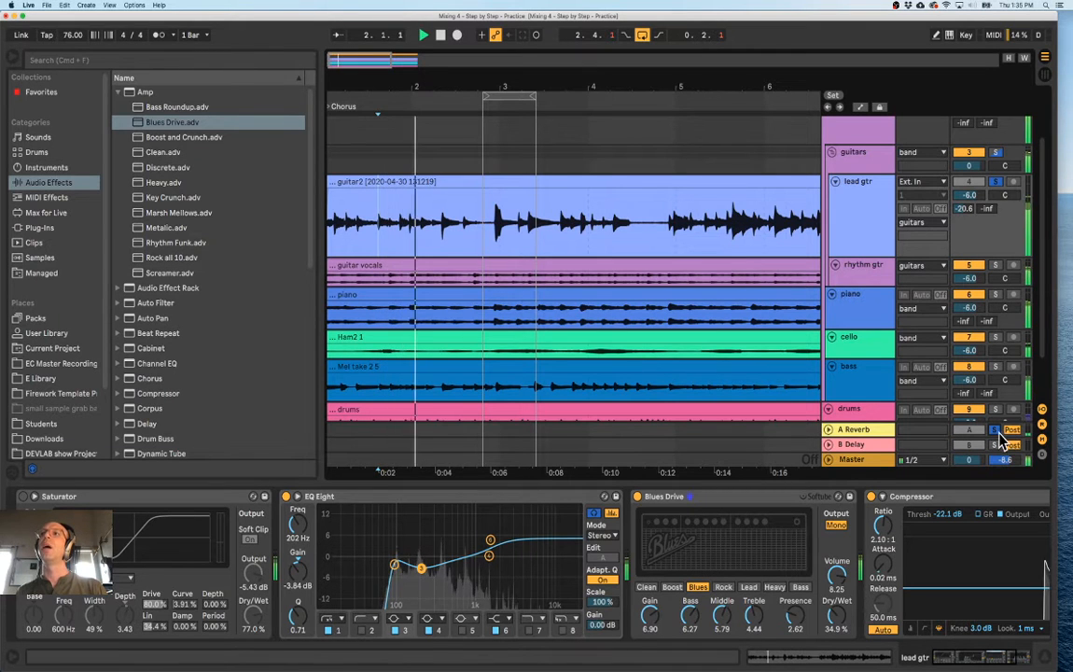
pyautogui.scroll(-2, 967, 318)
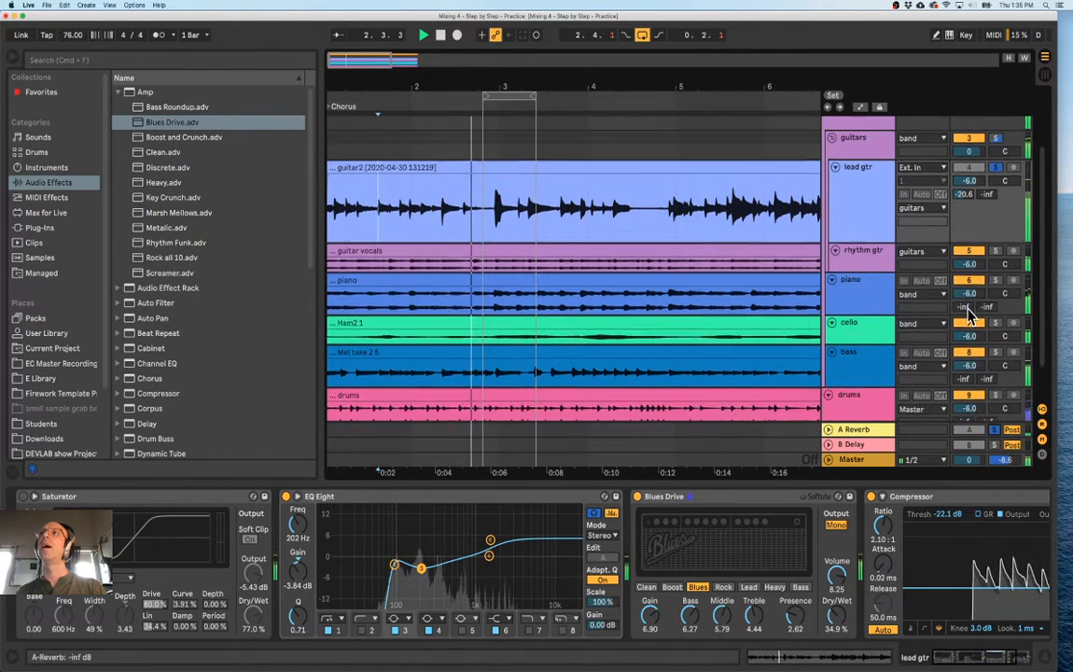
pyautogui.scroll(5, 966, 313)
pyautogui.scroll(-3, 970, 355)
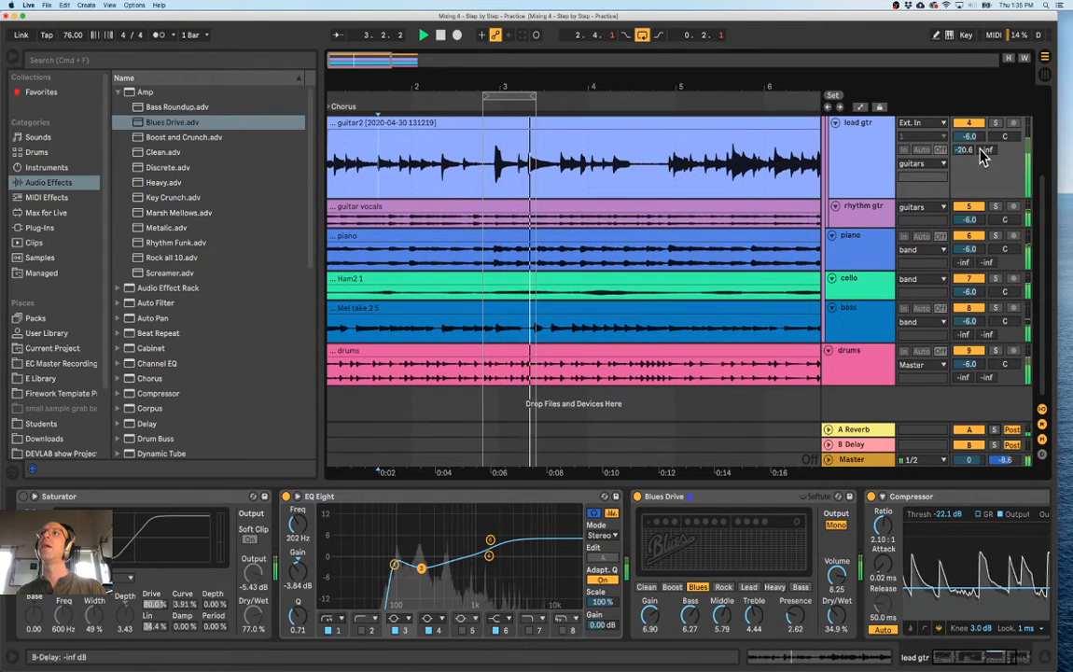
pyautogui.click(996, 125)
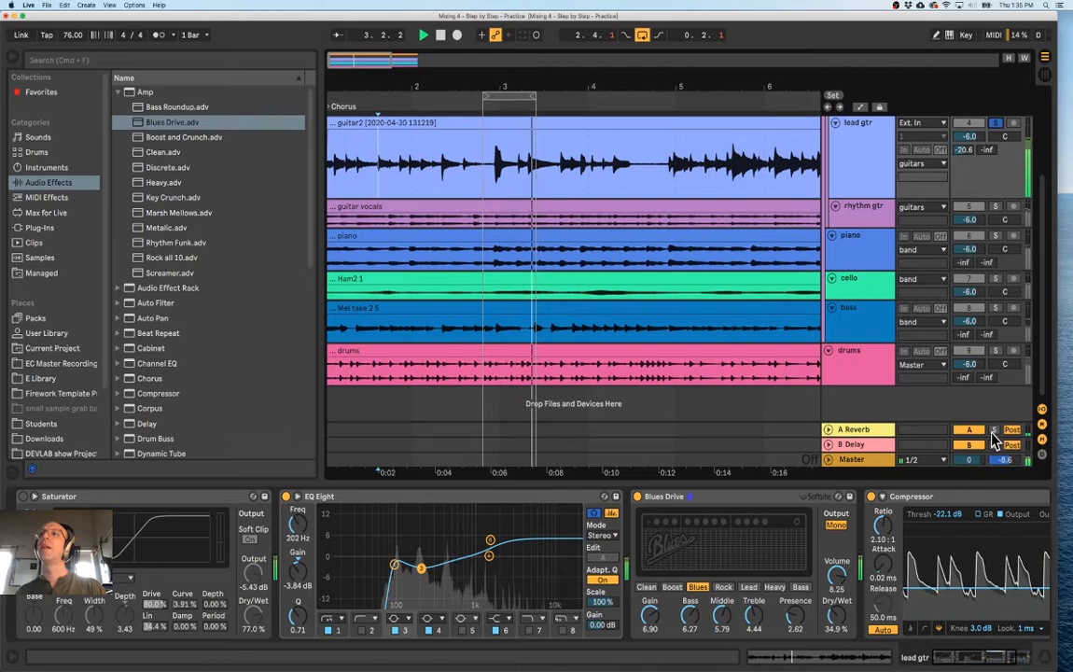
# With A Reverb soloed, raise the lead gtr's A-Reverb send to -18.4 dB, and unsolo the return
pyautogui.click(995, 430)
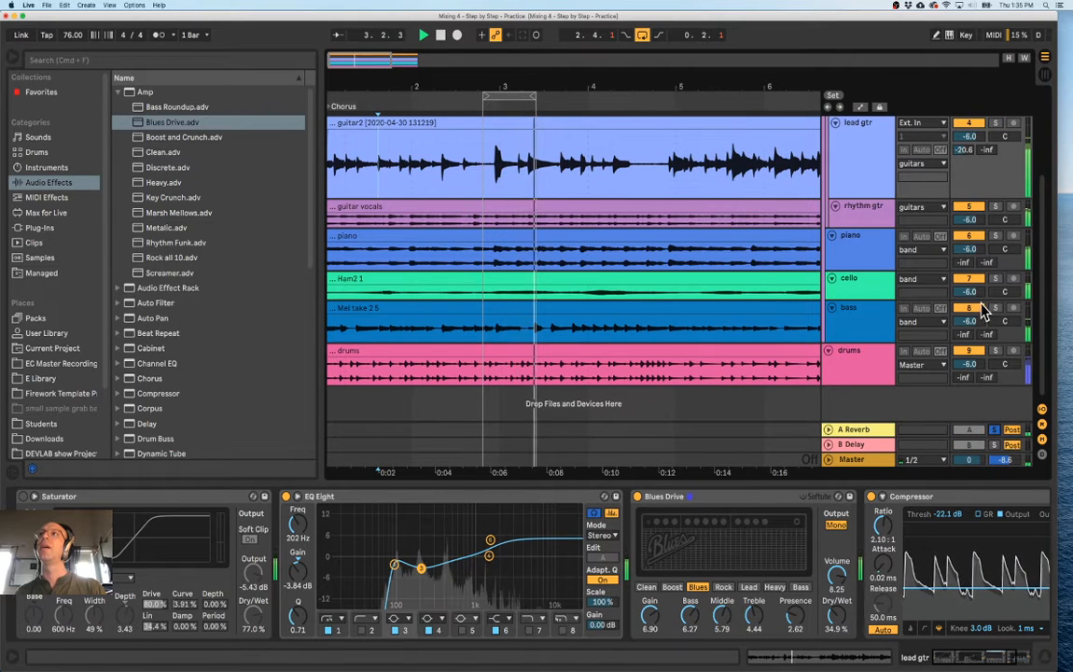
pyautogui.moveTo(987, 149); pyautogui.dragTo(988, 140)
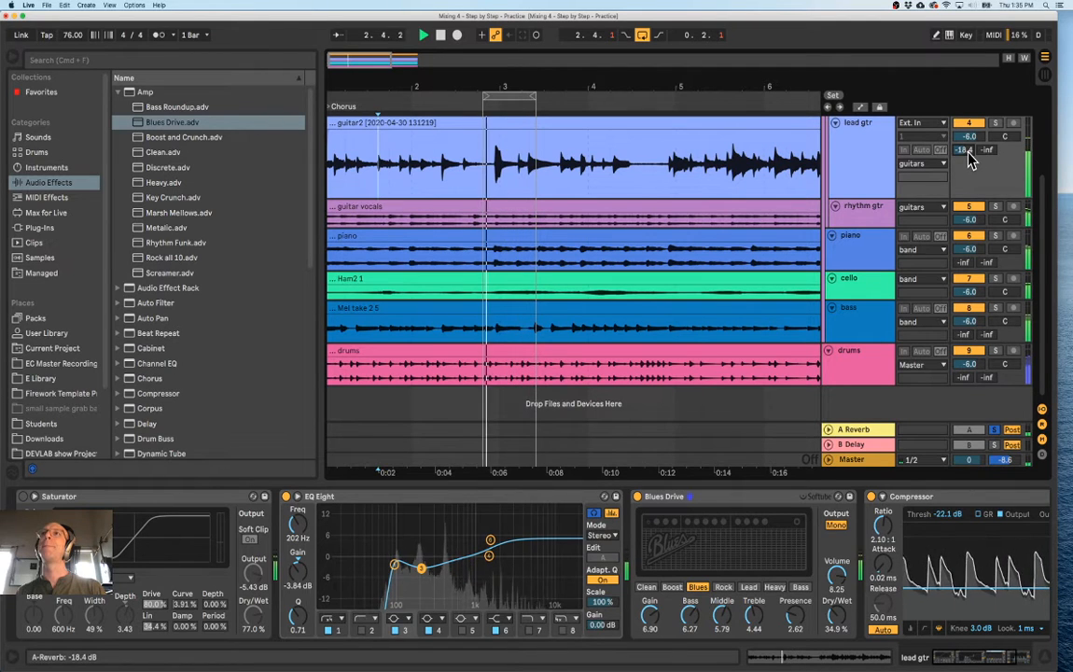
pyautogui.click(995, 433)
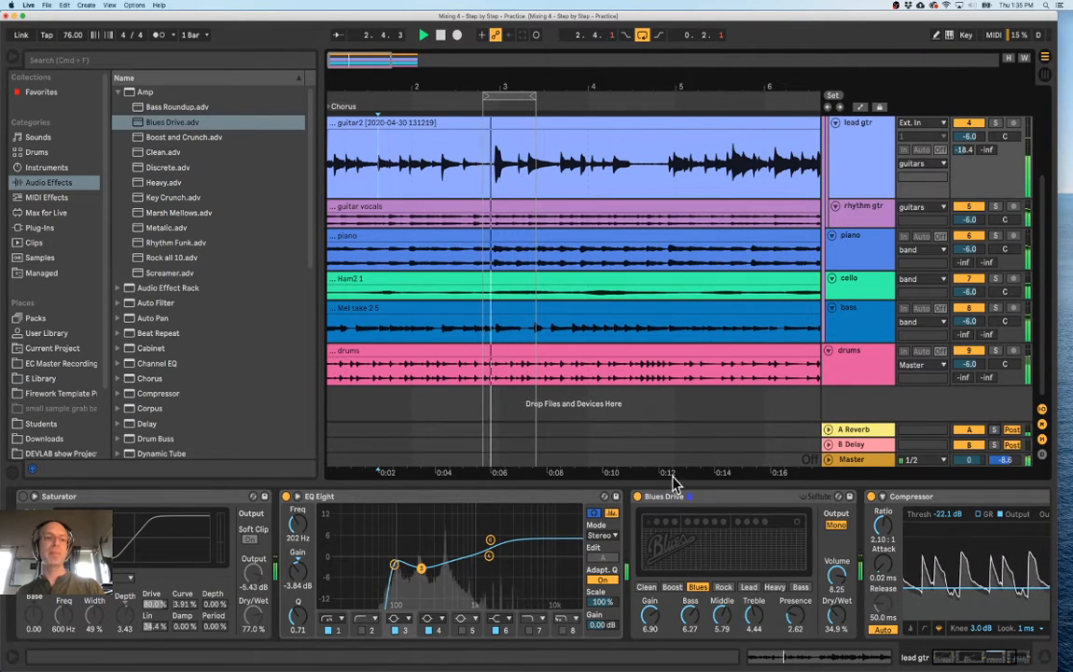
# Play the full mix from the loop start at 2.4.1 to check the lead gtr's meter, and stop playback
pyautogui.click(478, 164)
pyautogui.click(481, 167)
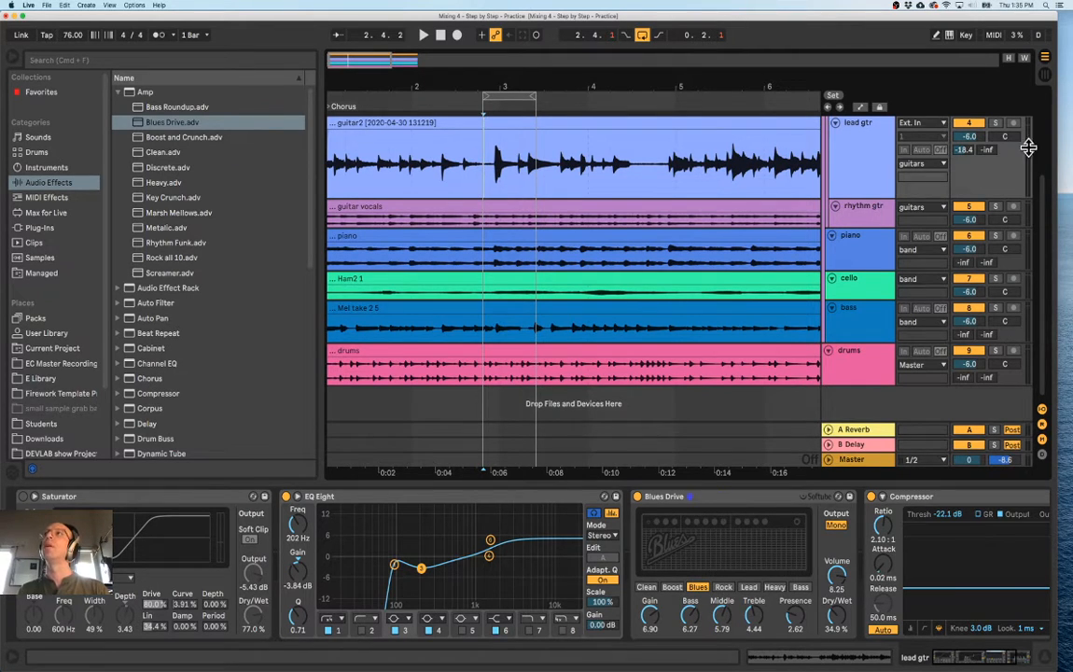
pyautogui.press('space')
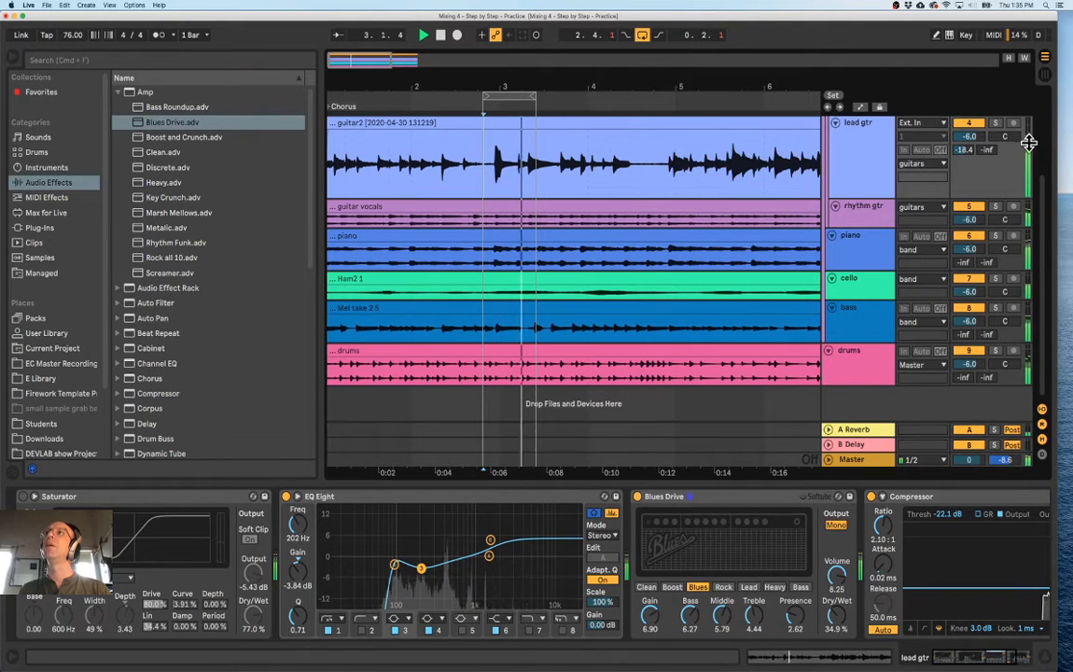
pyautogui.press('space')
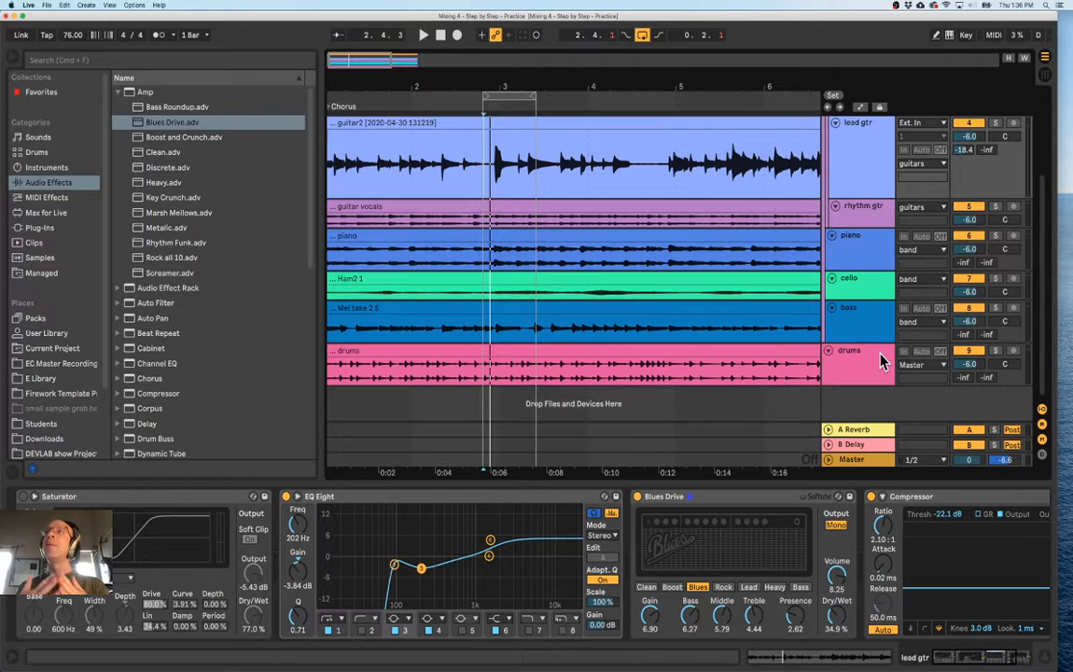
# Examine the waveform of the loud lead gtr note just before bar 3 up close and show the Master track's devices
pyautogui.moveTo(492, 87); pyautogui.dragTo(493, 233)
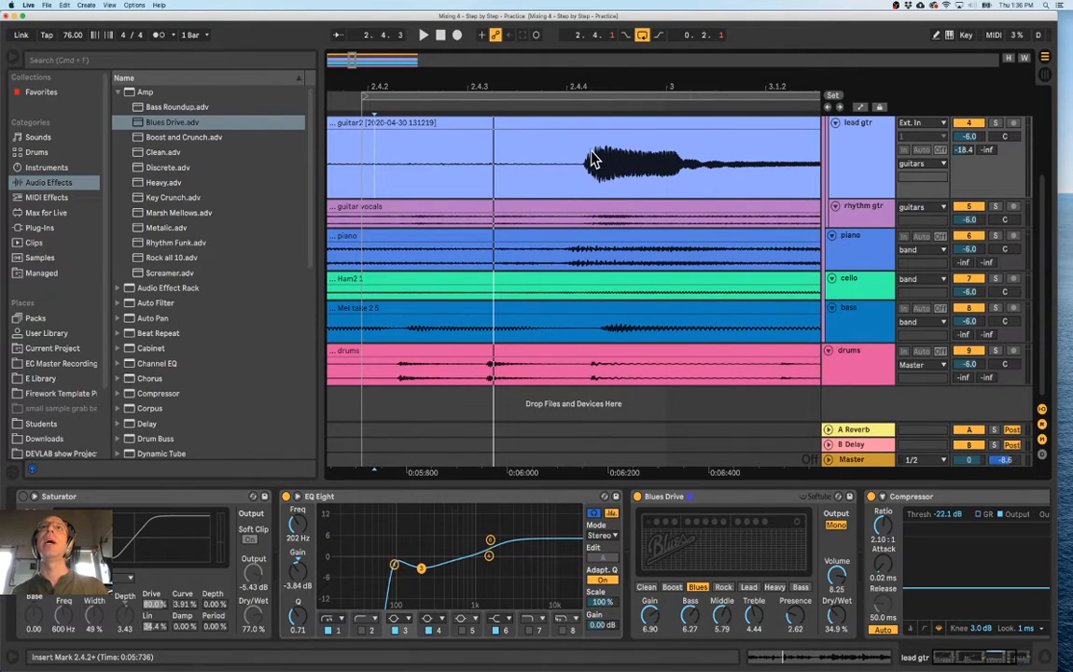
pyautogui.moveTo(594, 87); pyautogui.dragTo(593, 308)
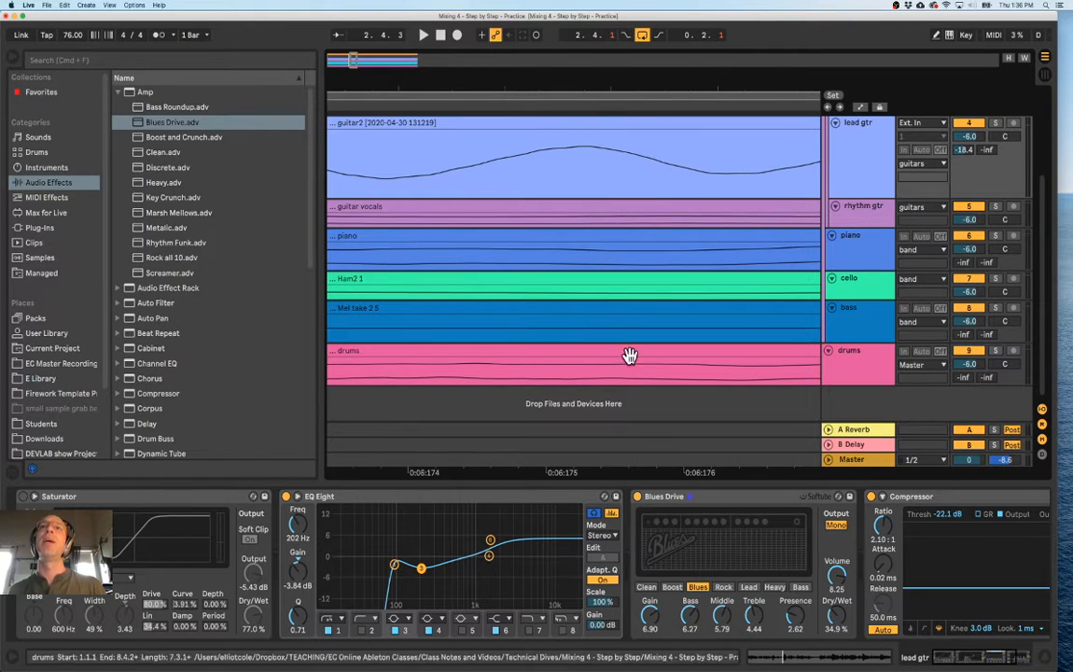
pyautogui.click(855, 461)
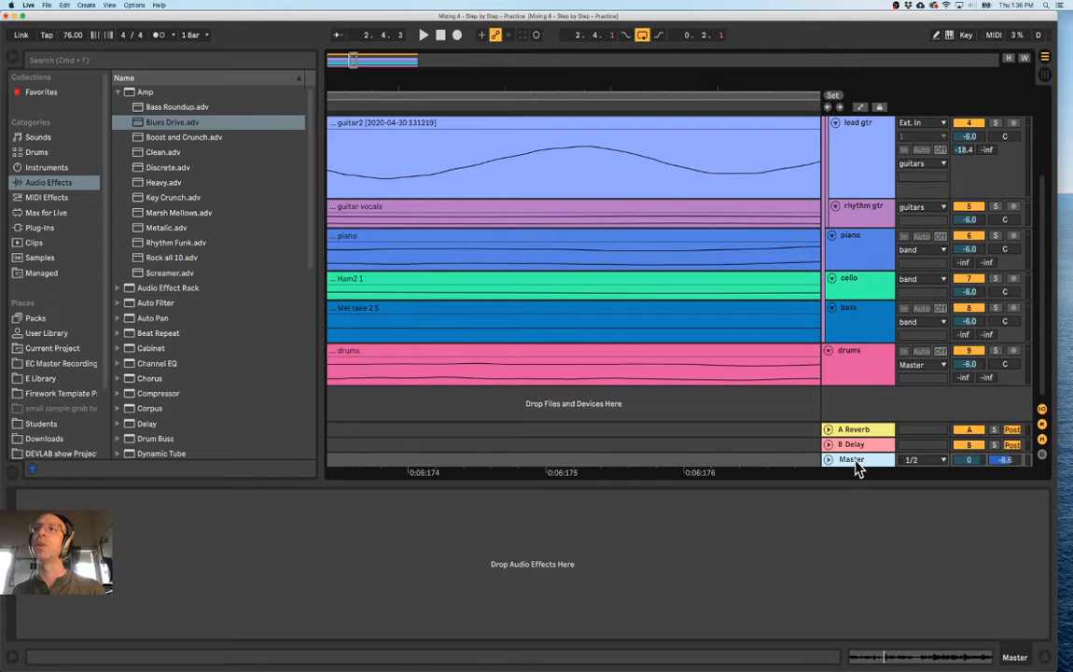
pyautogui.moveTo(614, 89); pyautogui.dragTo(617, 33)
pyautogui.moveTo(654, 87); pyautogui.dragTo(447, 56)
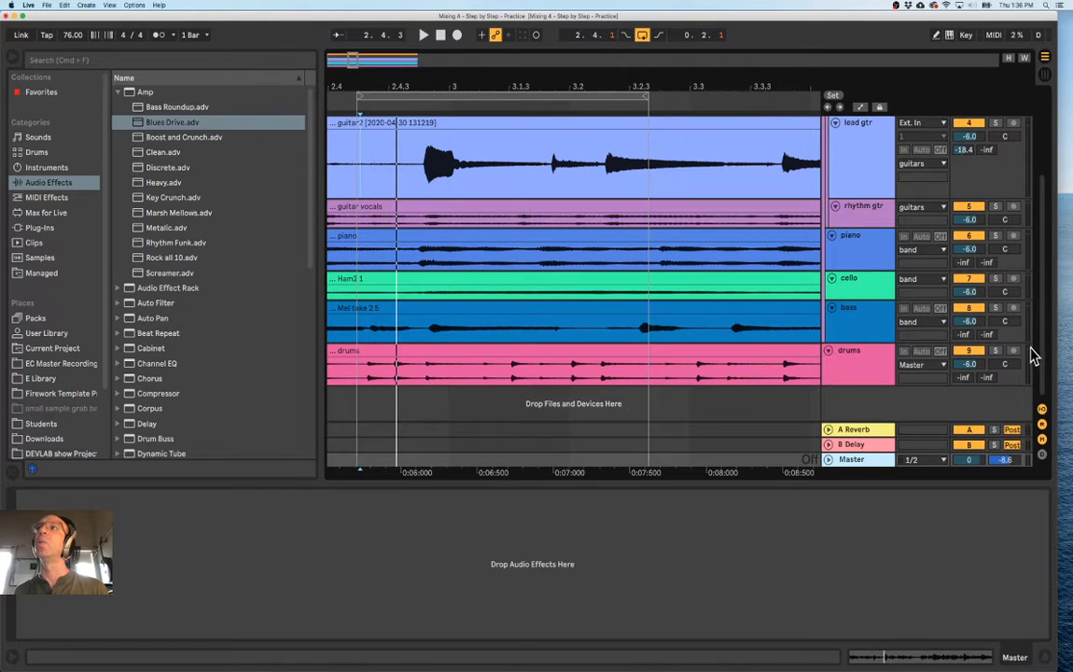
# Play the mix from the loop start into bar 3 and show the whole arrangement
pyautogui.click(968, 137)
pyautogui.moveTo(679, 85); pyautogui.dragTo(679, 39)
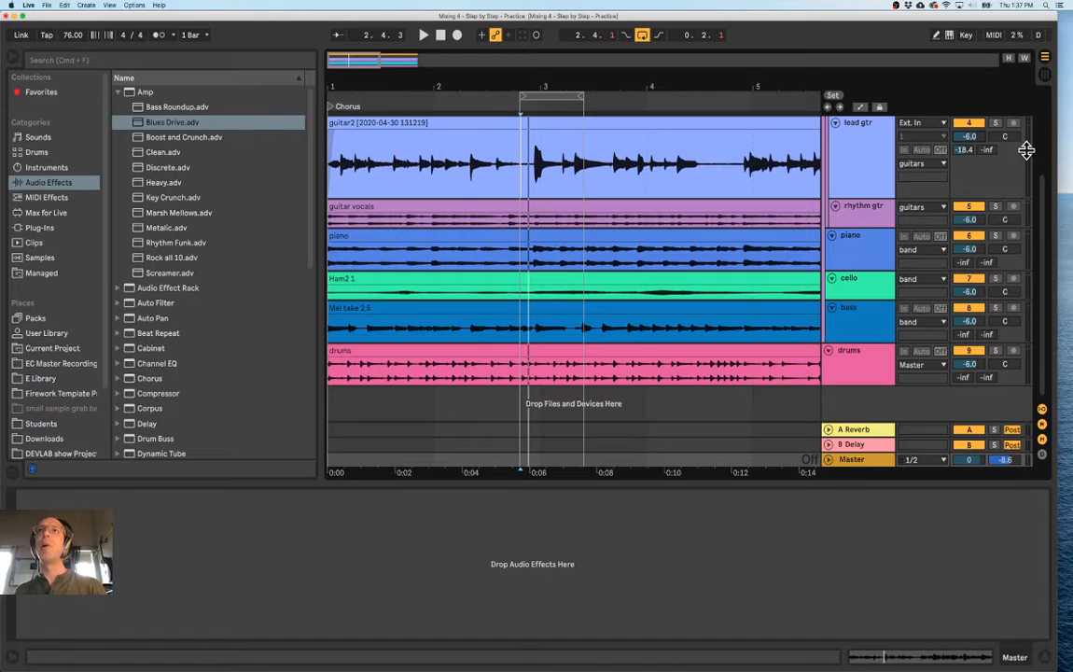
pyautogui.press('space')
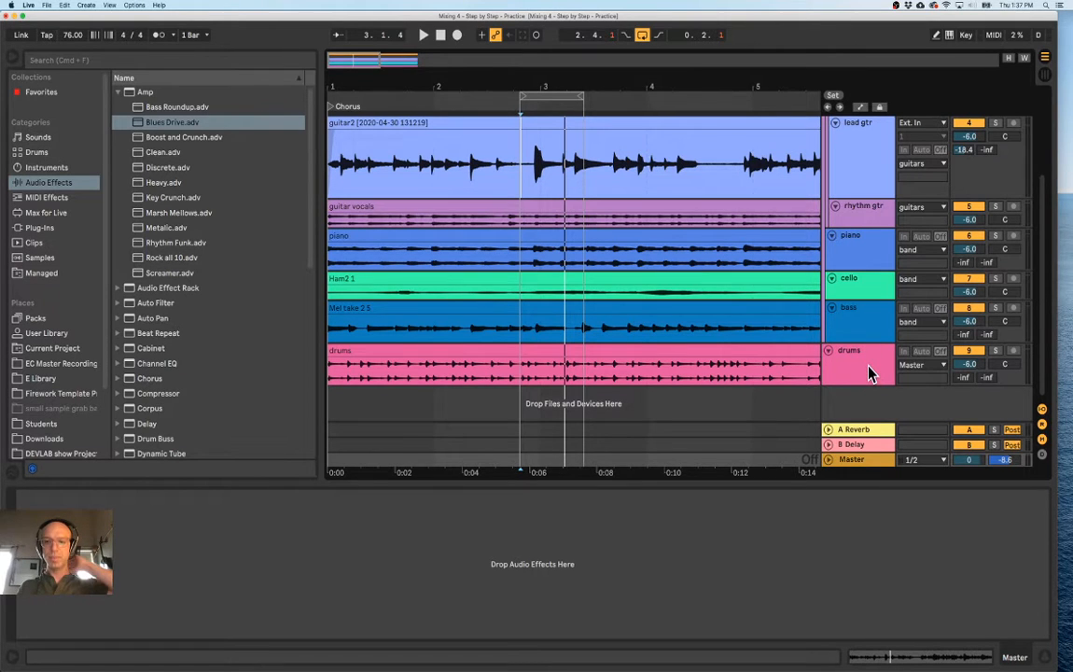
pyautogui.moveTo(510, 84); pyautogui.dragTo(335, 121)
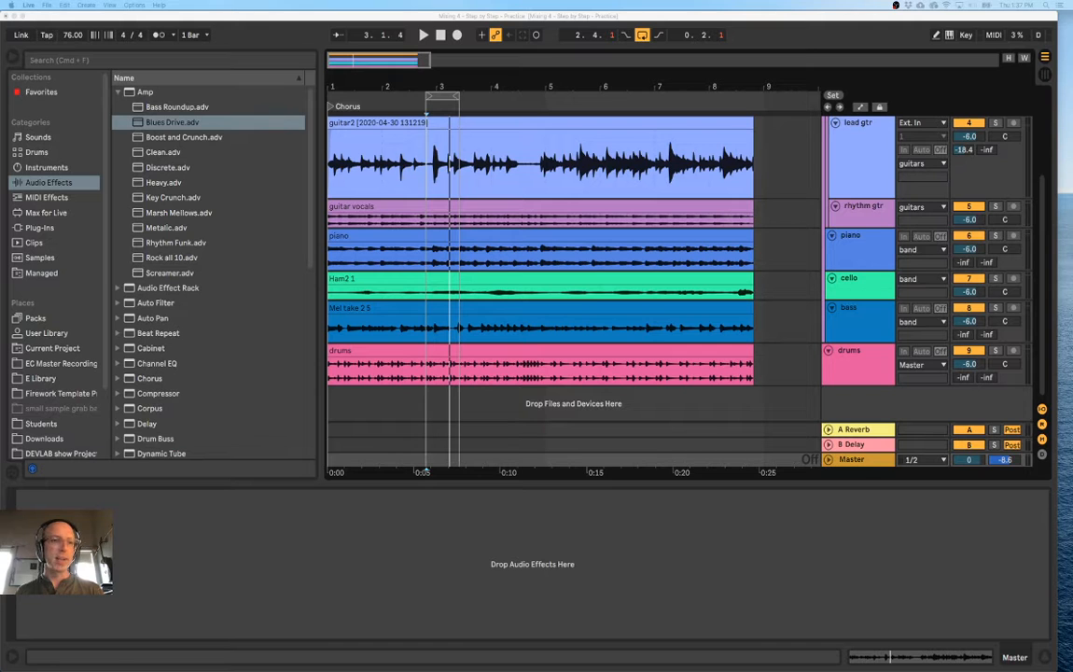
# Switch to the Mixing 4 - Step by Step notes in TextEdit, enlarge their window and review section 4
pyautogui.moveTo(448, 670); pyautogui.dragTo(308, 52)
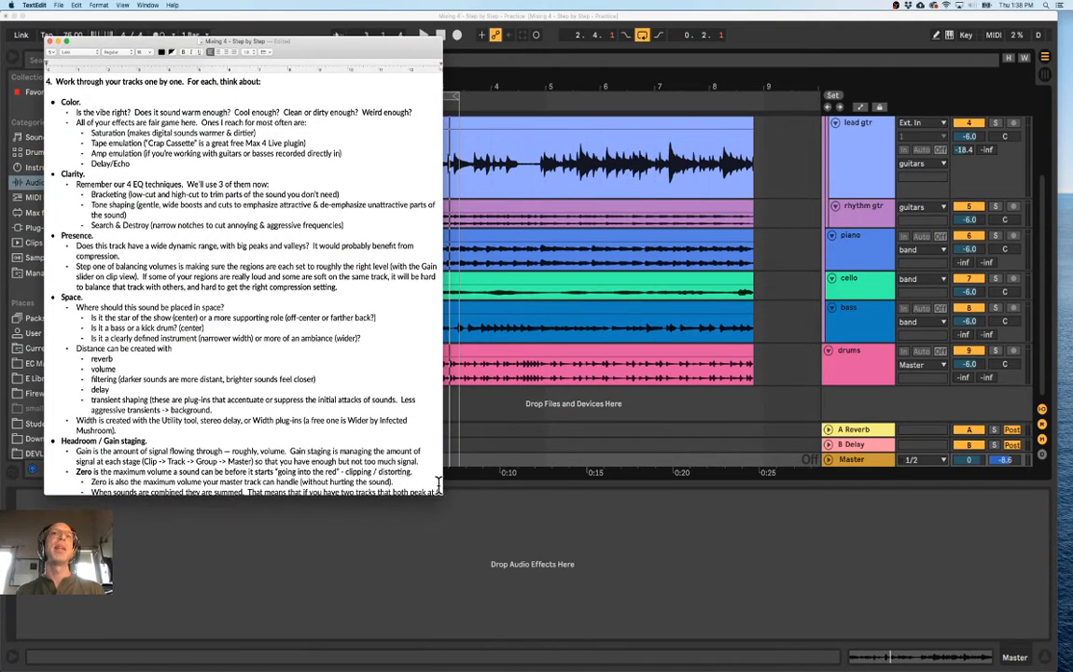
pyautogui.moveTo(441, 476); pyautogui.dragTo(484, 671)
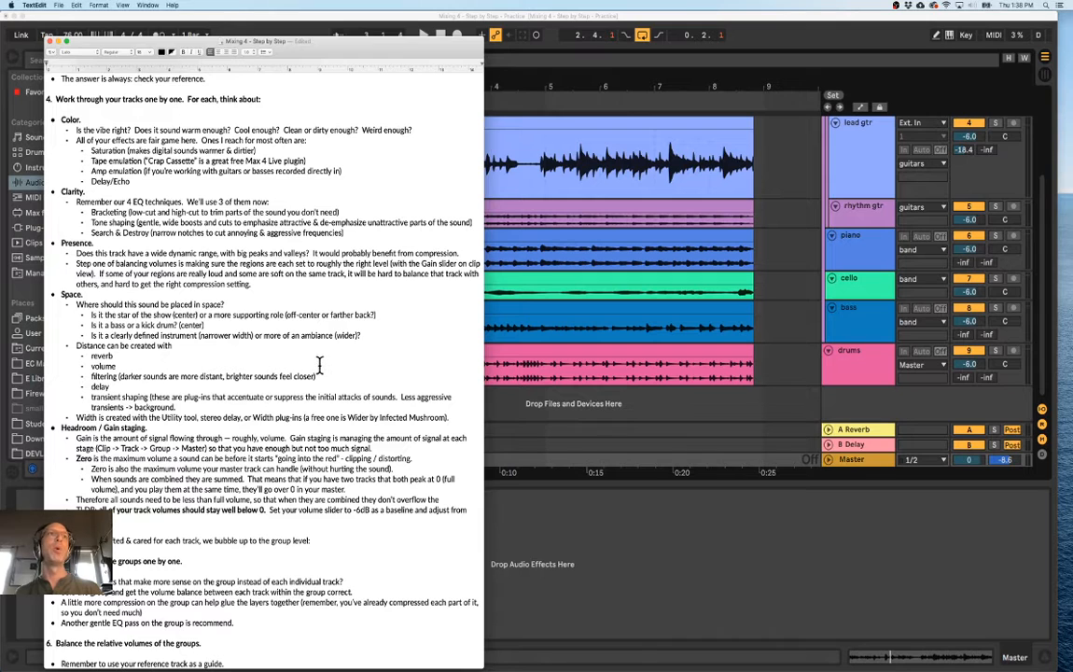
pyautogui.scroll(-1, 320, 299)
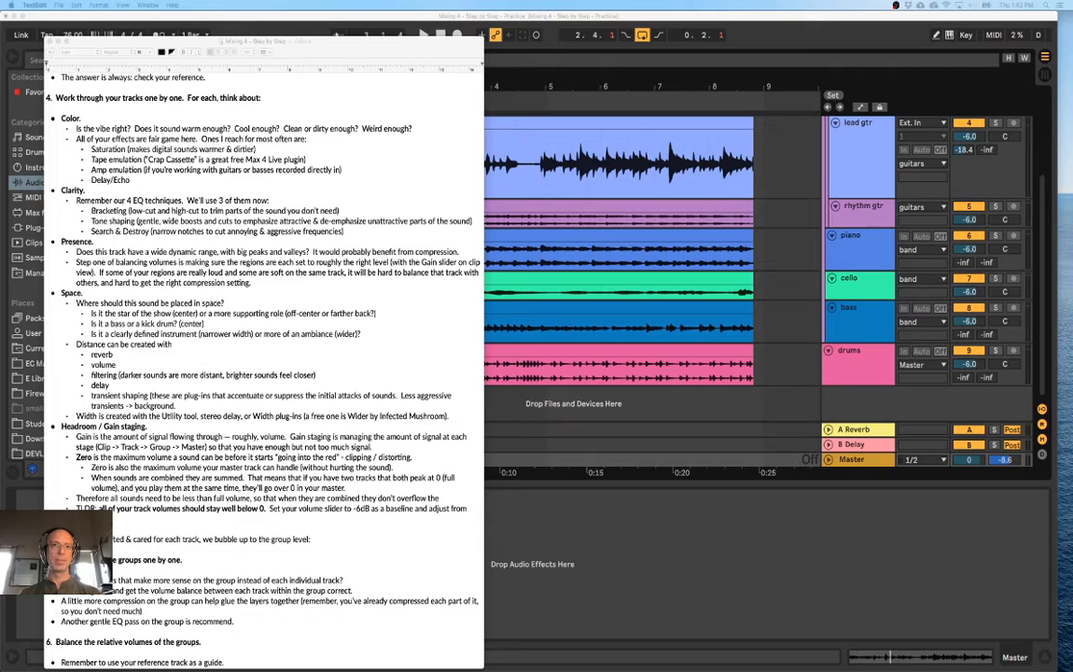
pyautogui.moveTo(274, 50); pyautogui.dragTo(435, 43)
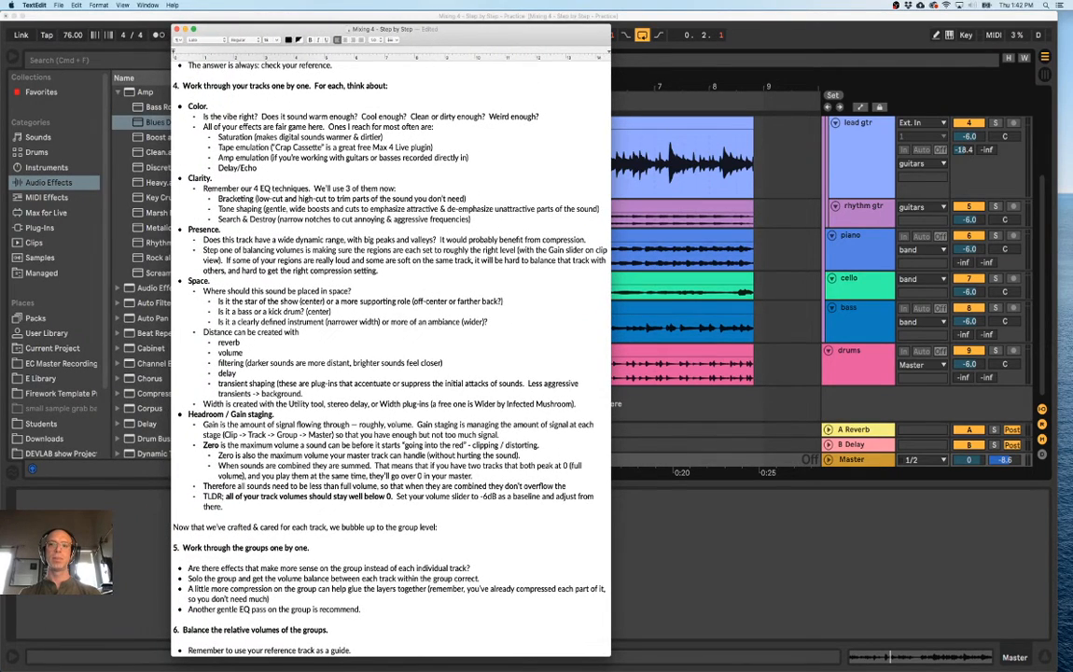
# Read the headroom, gain staging and group-level sections of the notes, and minimize them to return to the Live set
pyautogui.click(32, 468)
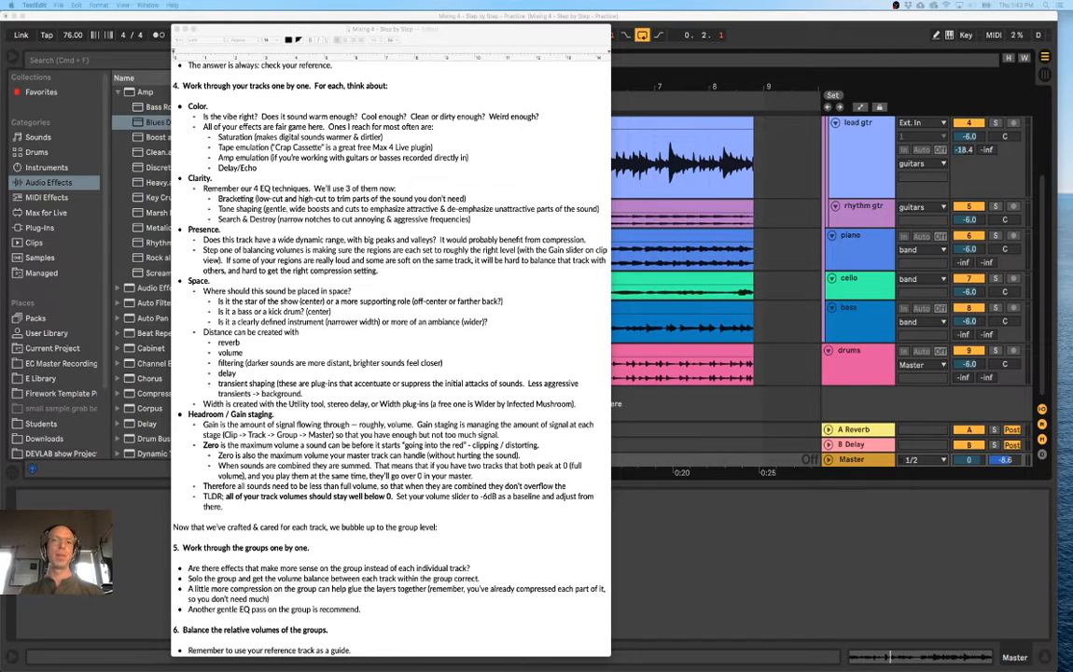
pyautogui.scroll(-2, 456, 448)
pyautogui.scroll(2, 456, 449)
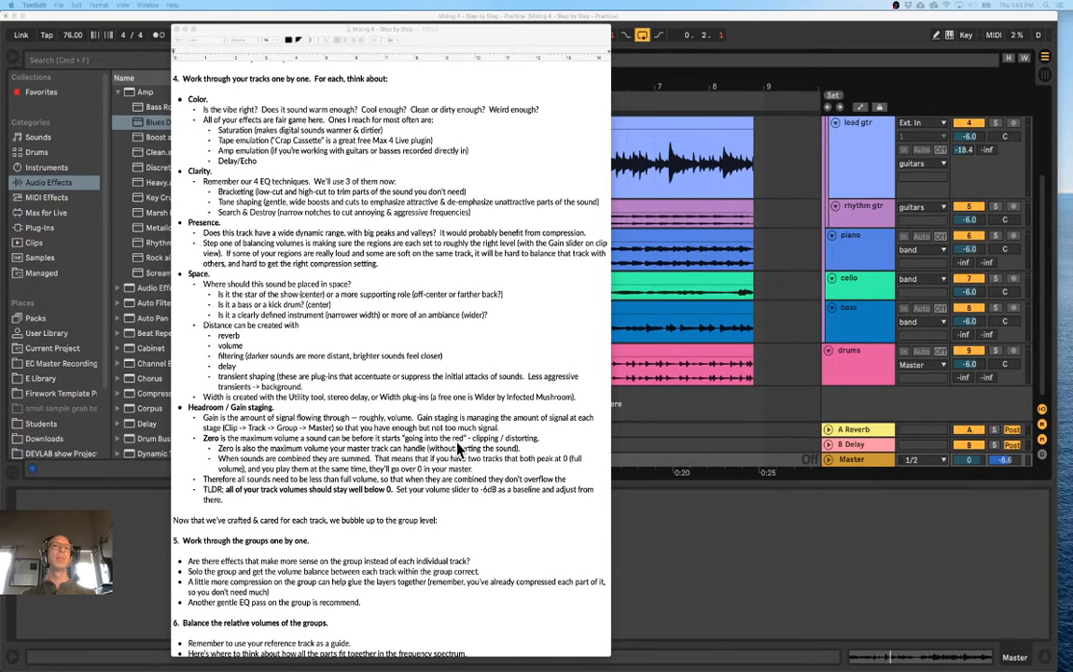
pyautogui.scroll(-2, 457, 450)
pyautogui.scroll(3, 457, 450)
pyautogui.scroll(-1, 457, 450)
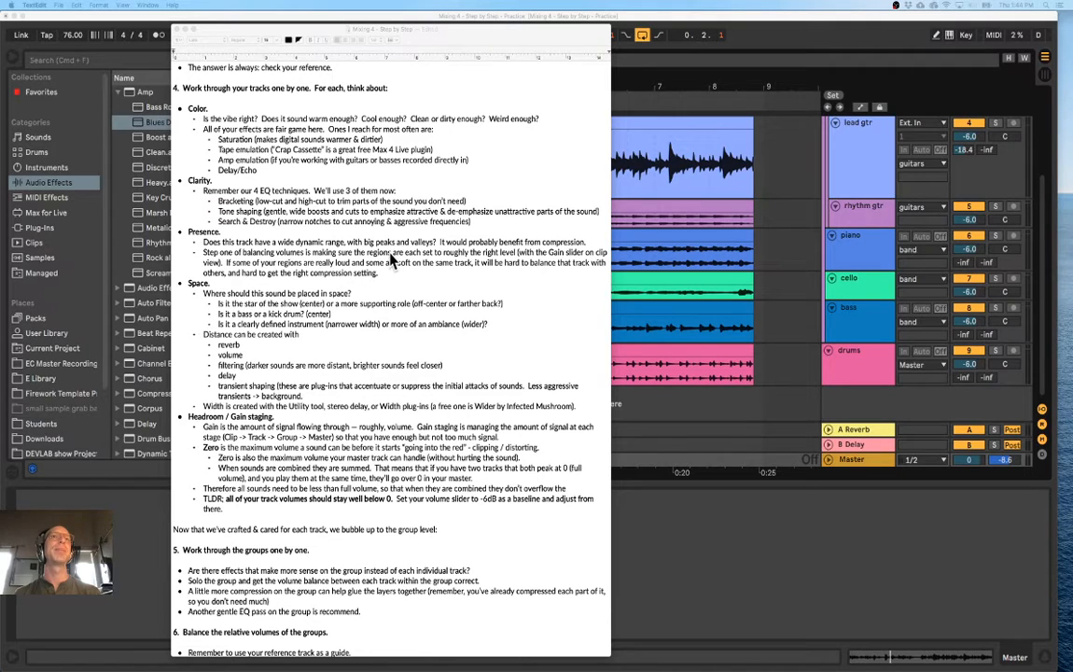
pyautogui.moveTo(437, 37); pyautogui.dragTo(378, 670)
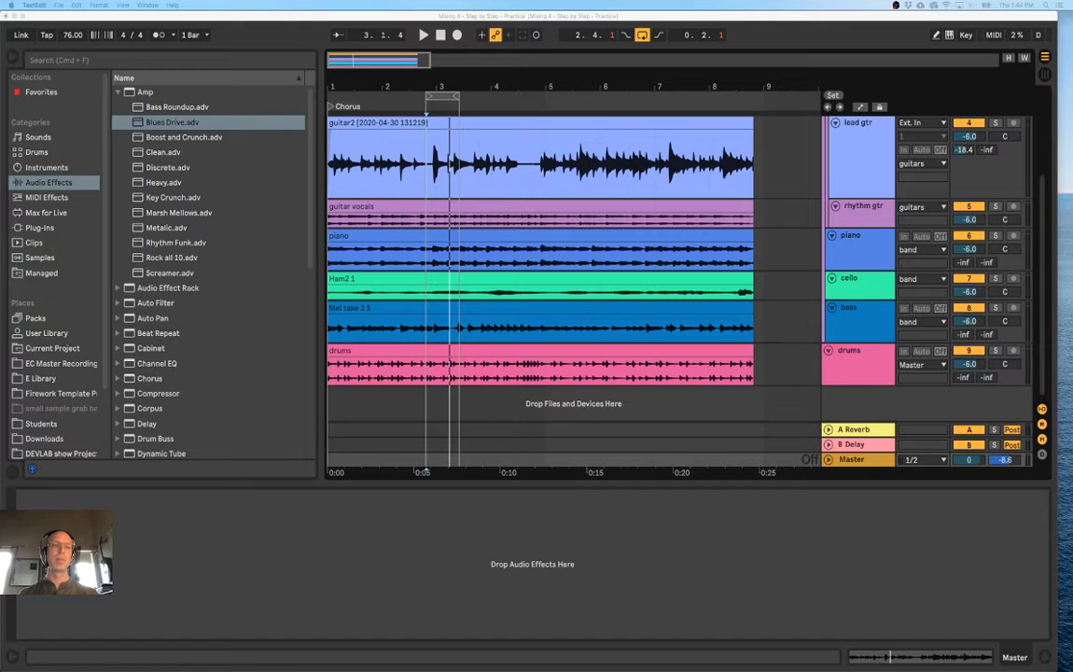
# Turn looping off and set the loop range from 1.1.1 to the end of the clips, with a length of 7.3.0
pyautogui.moveTo(500, 87); pyautogui.dragTo(580, 97)
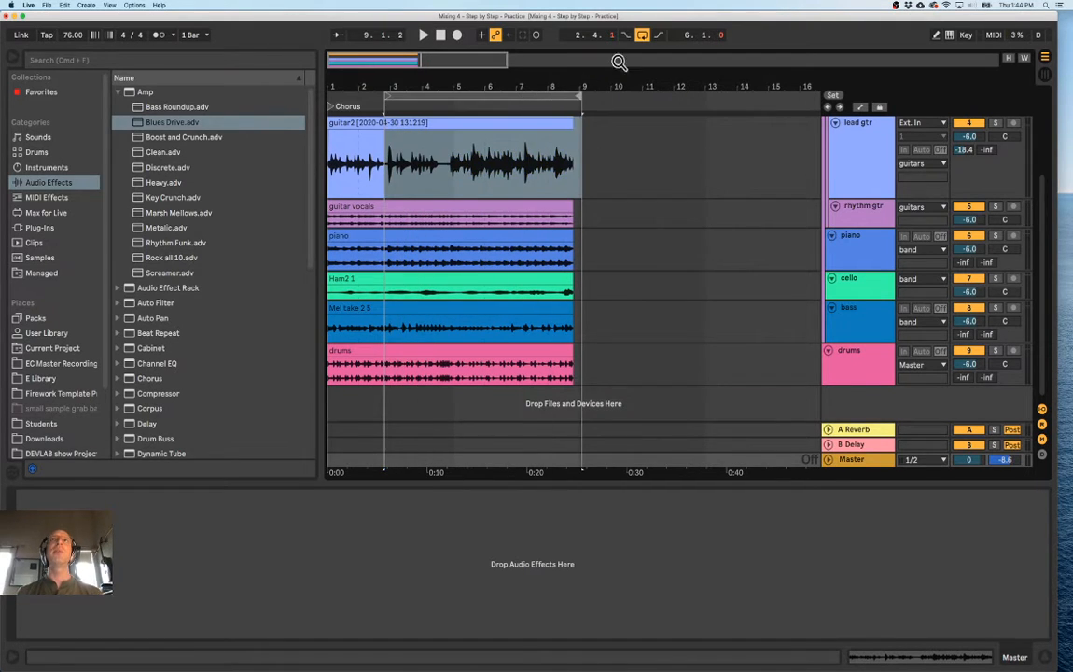
pyautogui.click(642, 34)
pyautogui.click(602, 125)
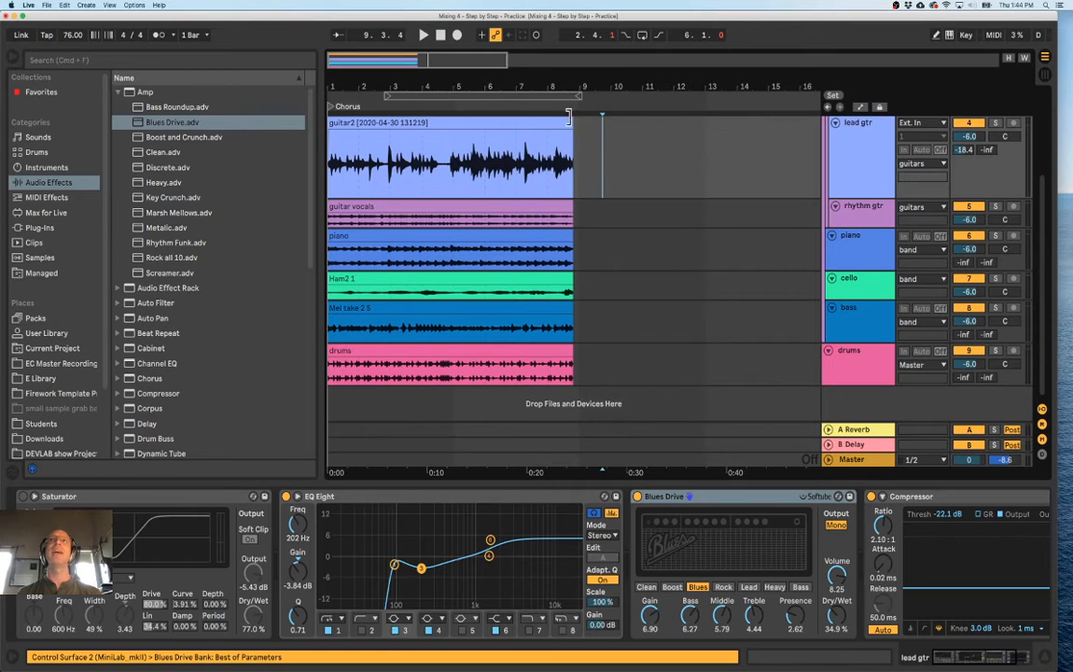
pyautogui.moveTo(506, 98); pyautogui.dragTo(415, 96)
pyautogui.moveTo(524, 98); pyautogui.dragTo(570, 100)
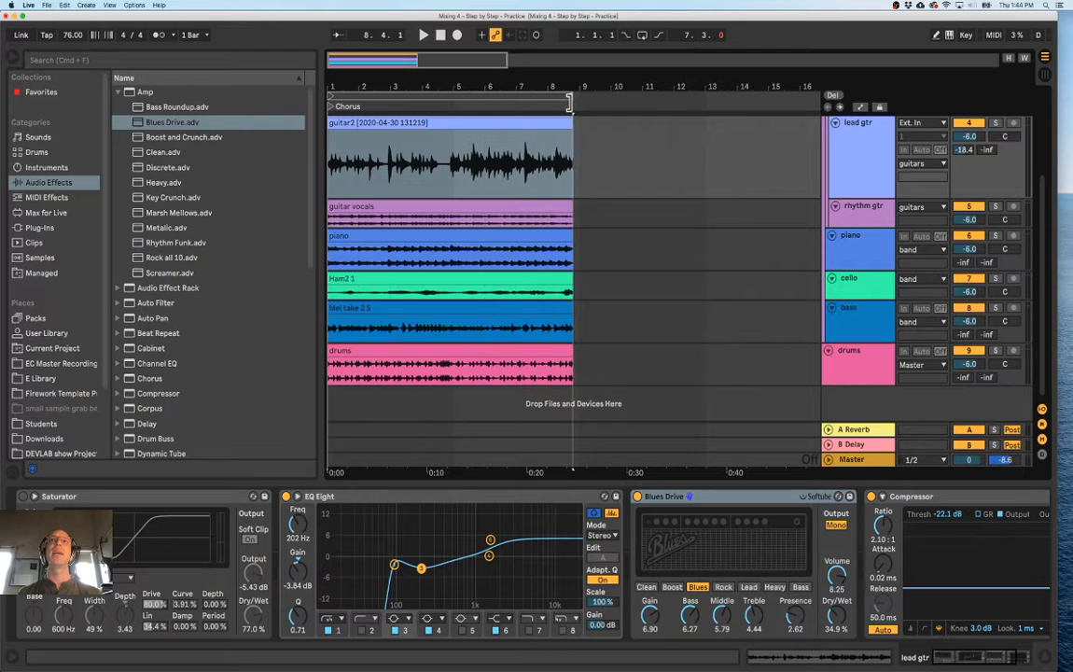
pyautogui.click(866, 144)
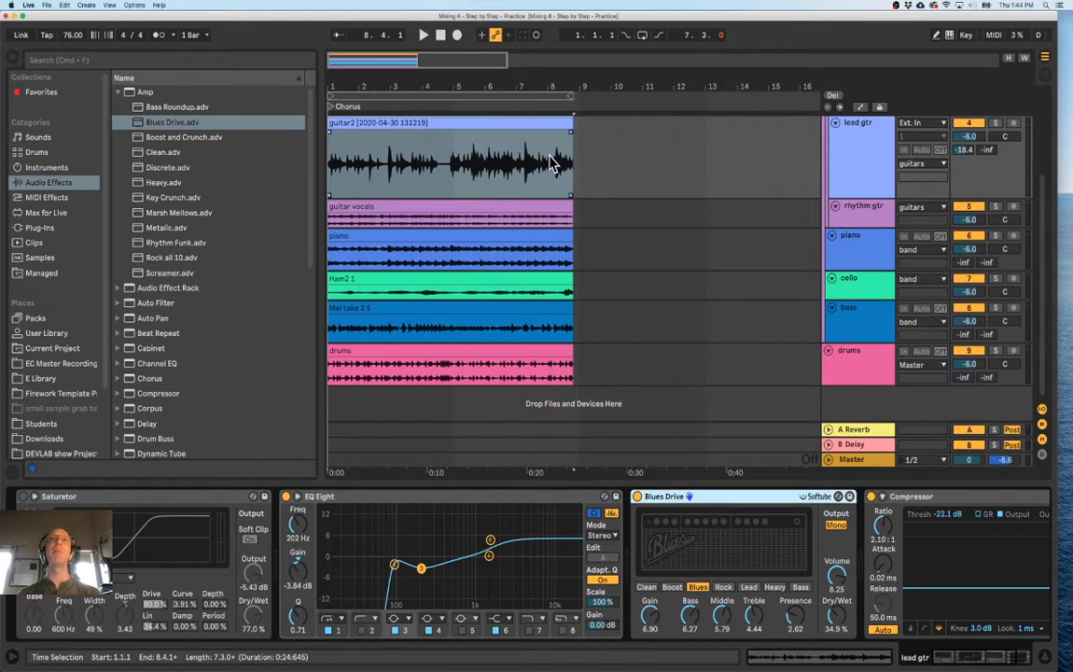
pyautogui.moveTo(359, 88)
pyautogui.mouseDown()
pyautogui.moveTo(358, 121)
pyautogui.moveTo(359, 87)
pyautogui.mouseUp()
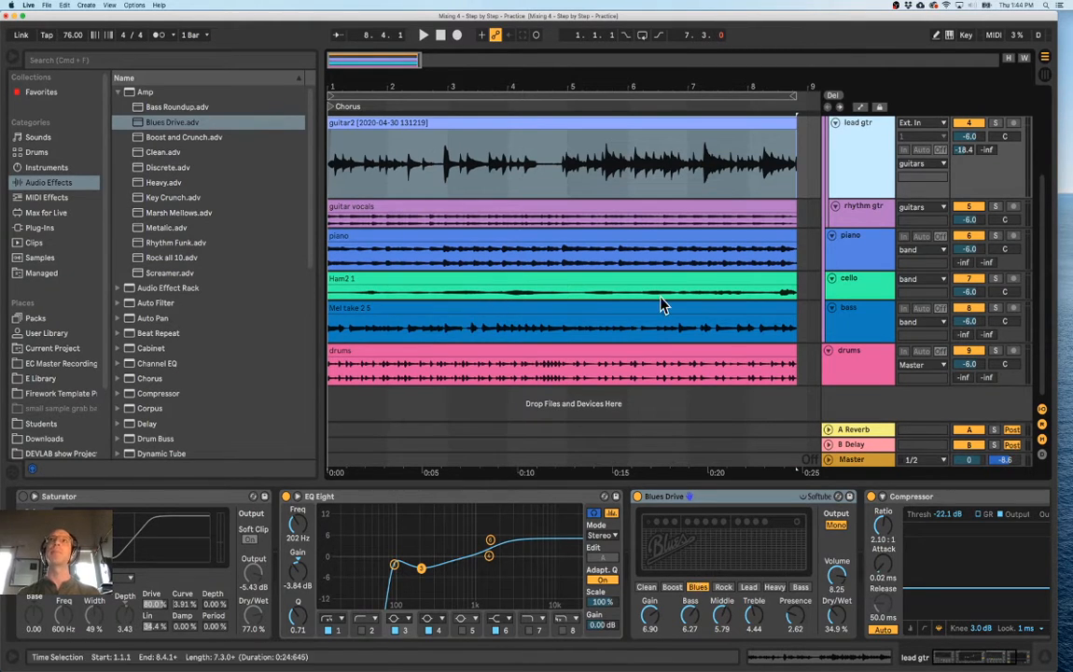
# Compare the device chain of the band group with those of the lead gtr track and the guitars group
pyautogui.scroll(5, 630, 243)
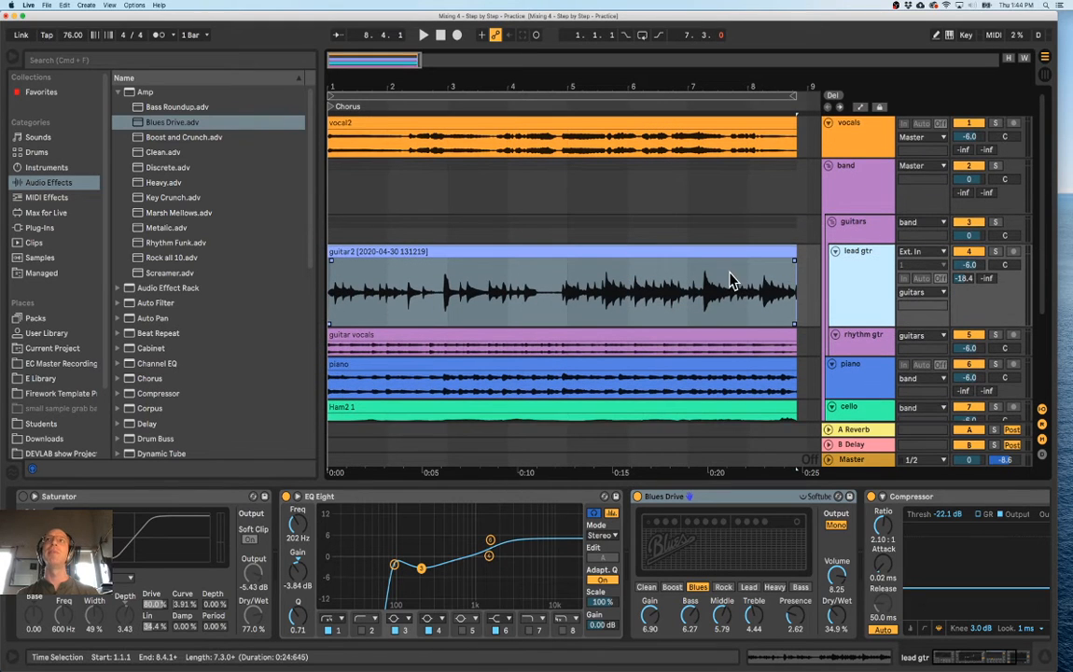
pyautogui.click(859, 186)
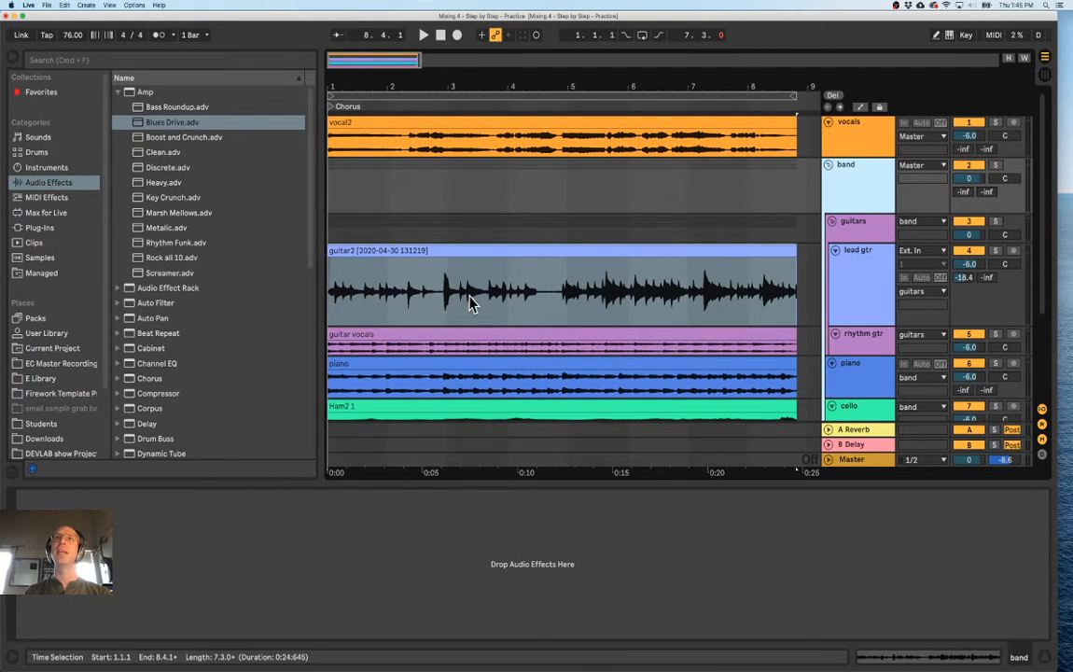
pyautogui.scroll(-1, 665, 296)
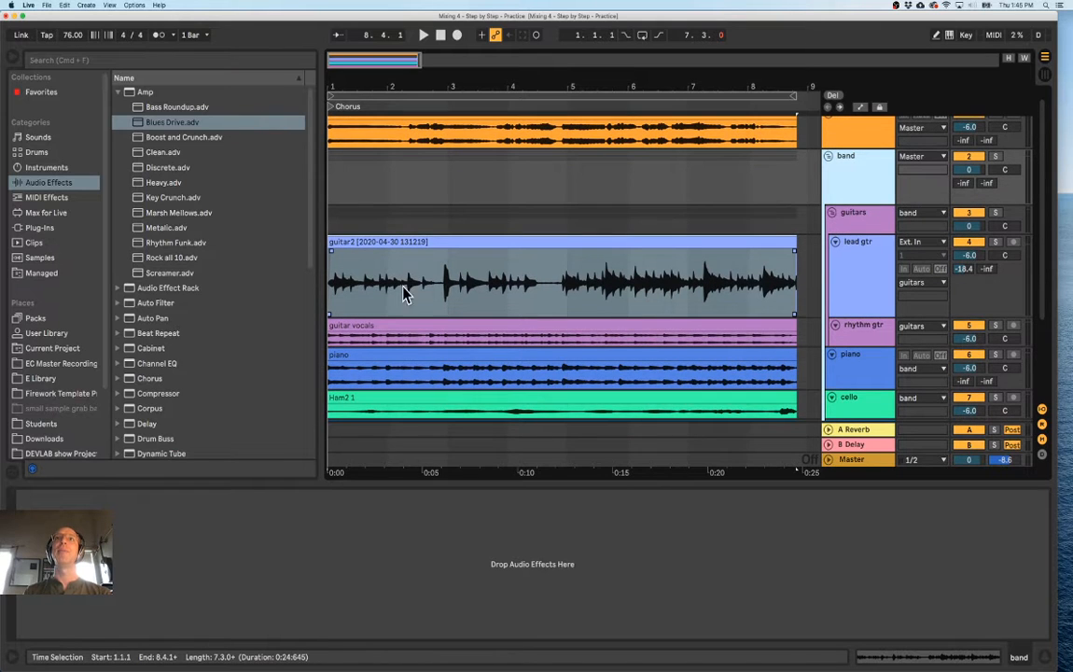
pyautogui.scroll(1, 761, 280)
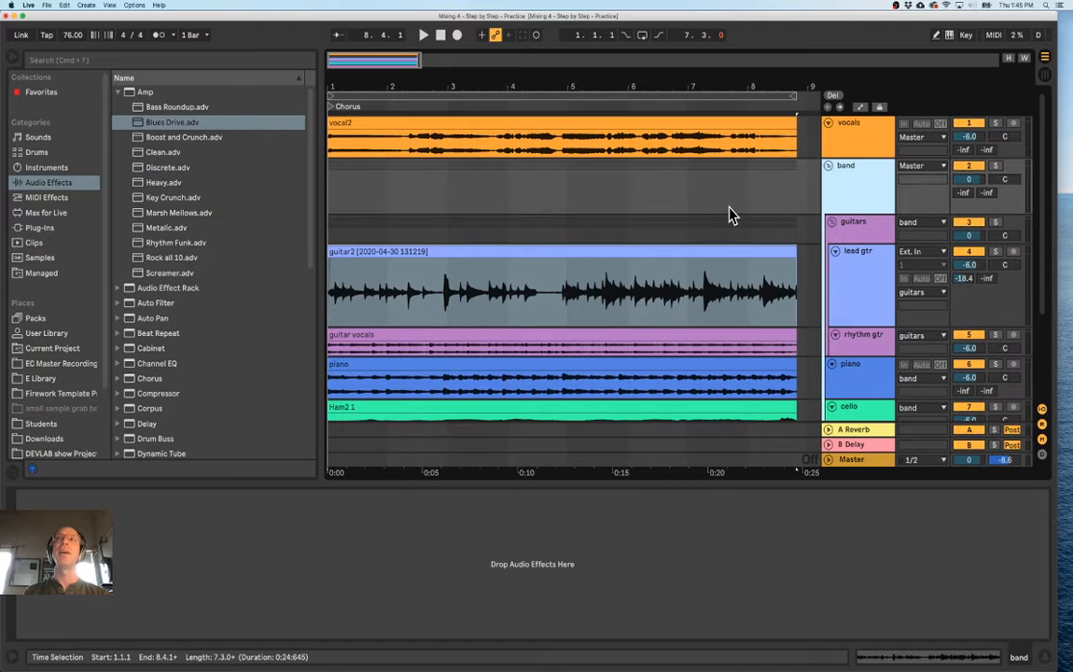
pyautogui.click(875, 280)
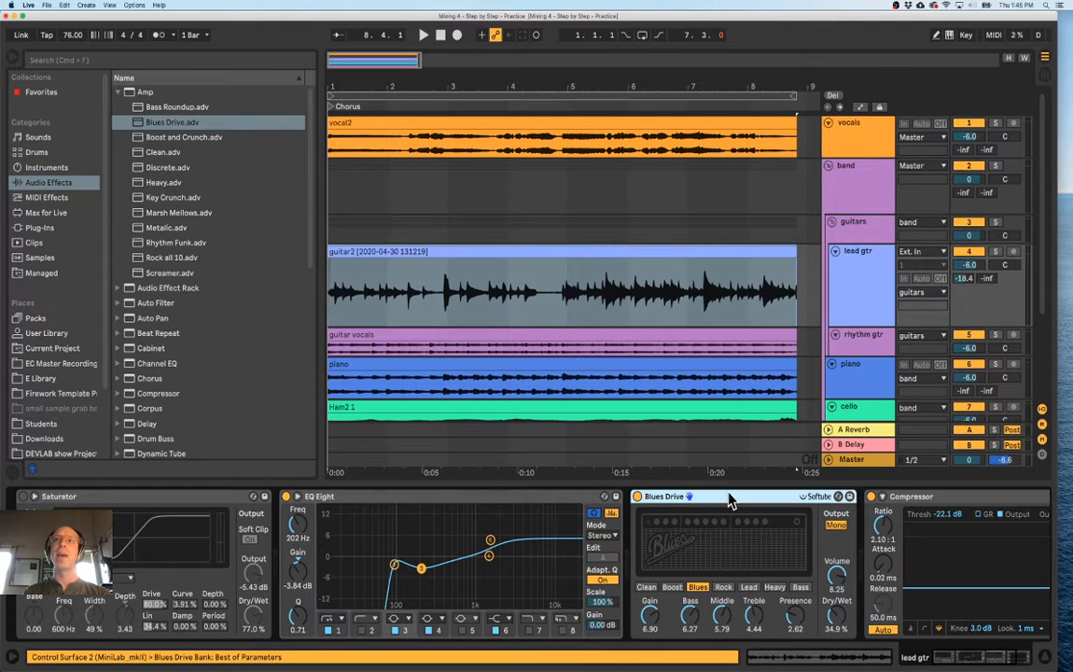
pyautogui.click(861, 193)
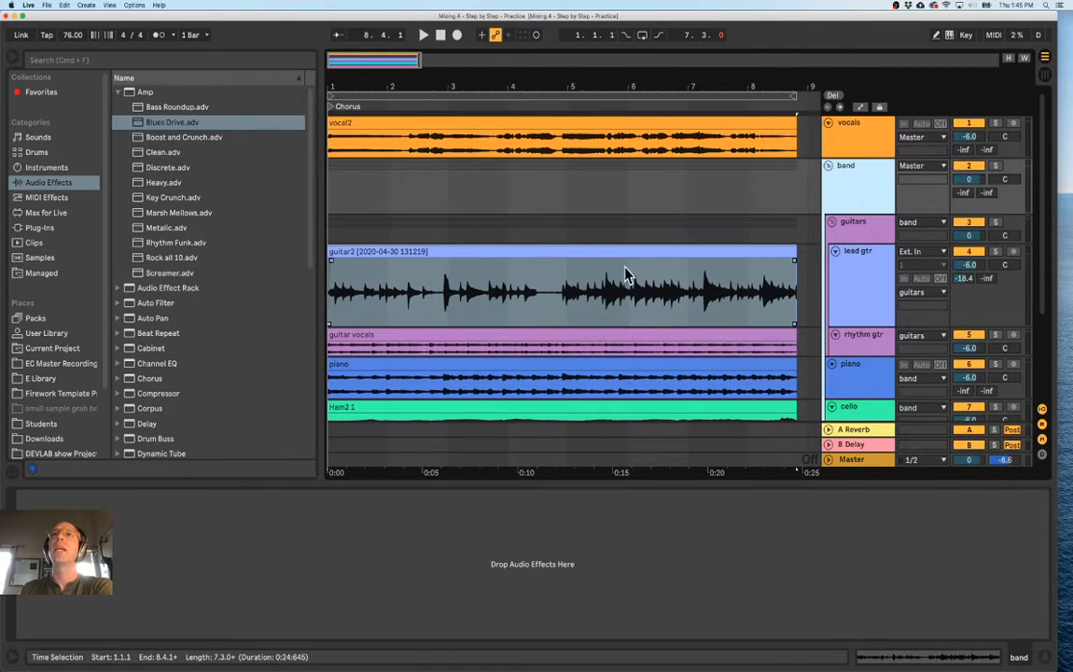
pyautogui.click(858, 258)
pyautogui.click(856, 235)
pyautogui.click(852, 250)
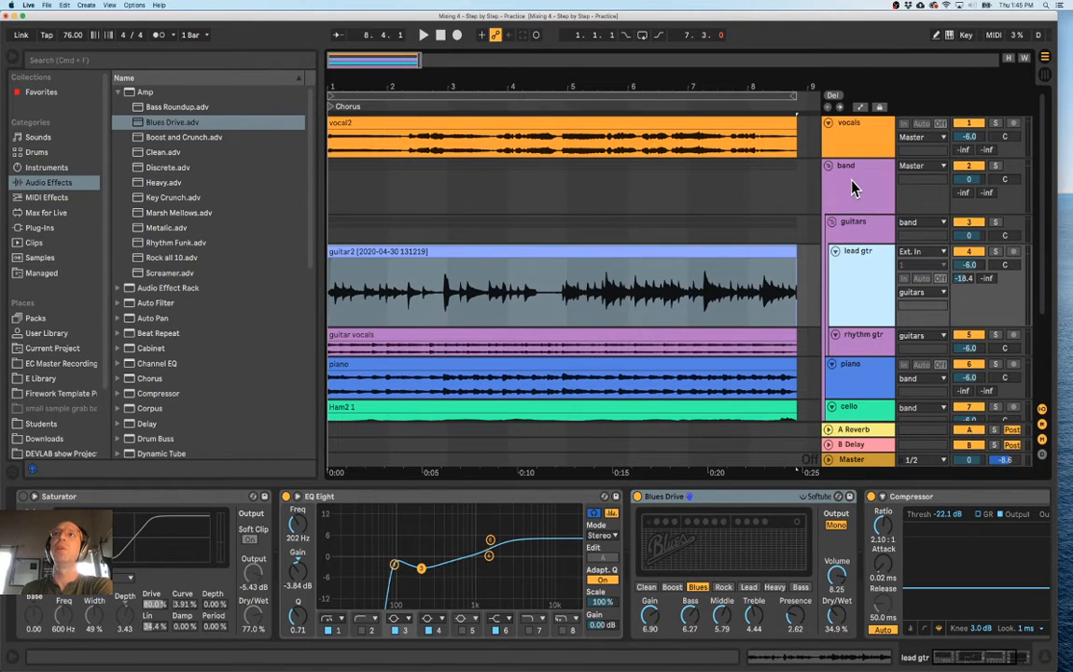
# Make the rhythm gtr track taller to show its routing and sends, and select the band group
pyautogui.click(849, 338)
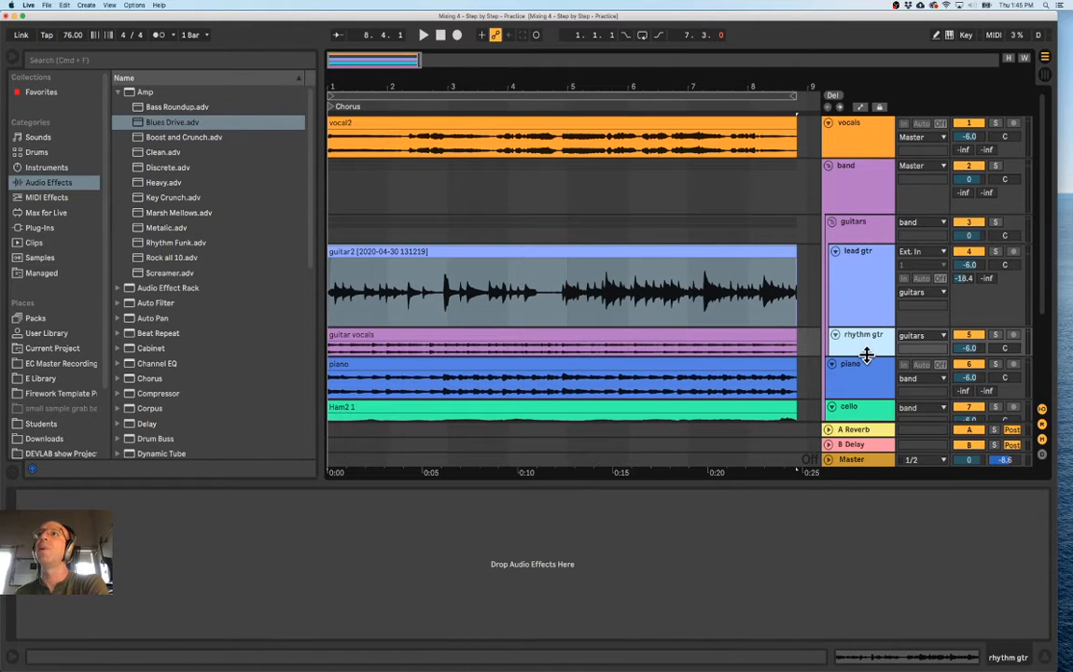
pyautogui.moveTo(869, 360); pyautogui.dragTo(869, 380)
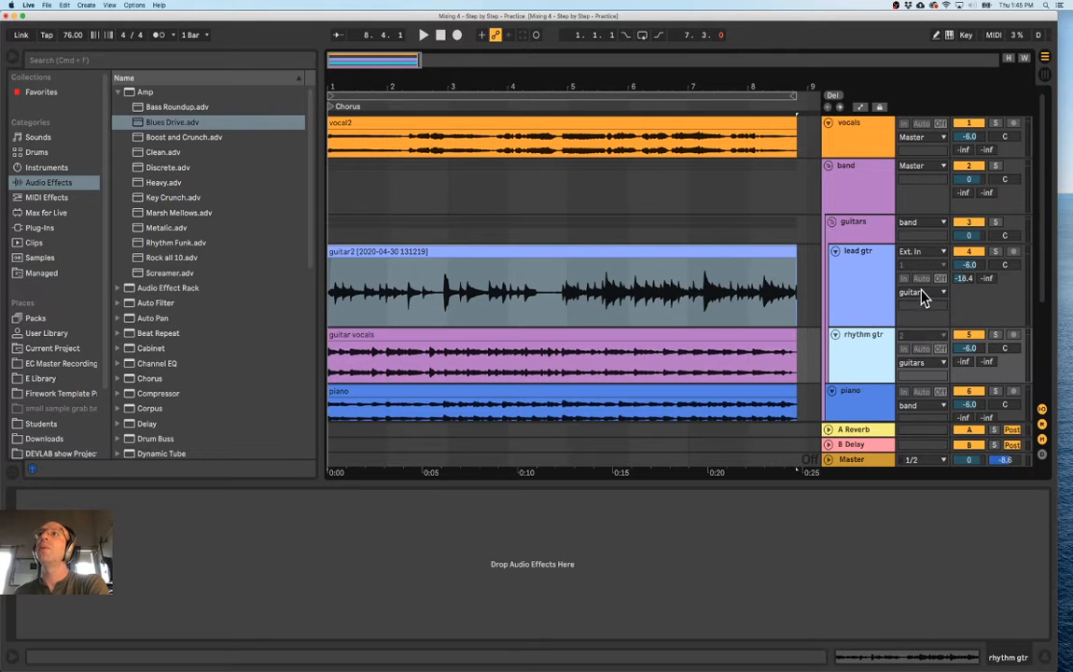
pyautogui.click(864, 187)
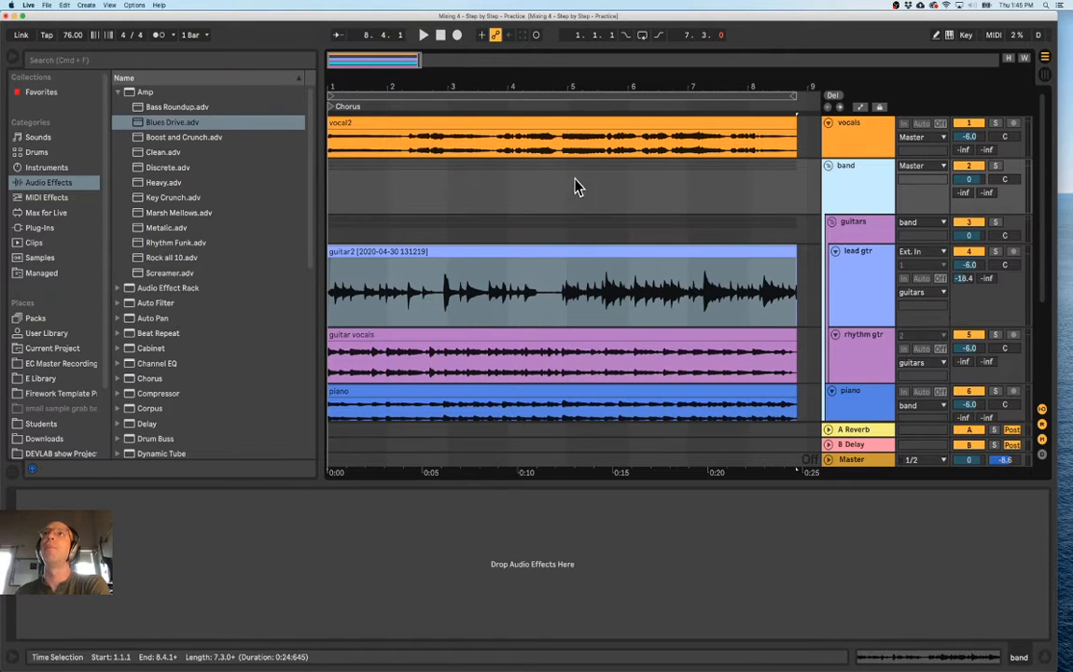
pyautogui.doubleClick(876, 188)
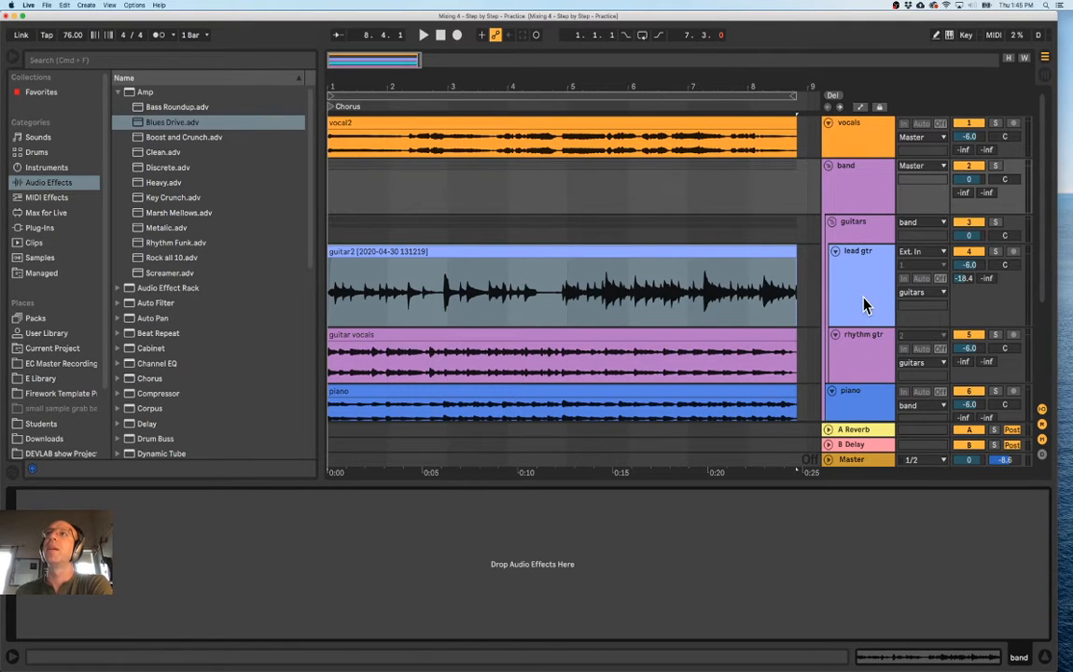
# Check the output routing choices of the lead gtr track and of the vocals track
pyautogui.click(869, 267)
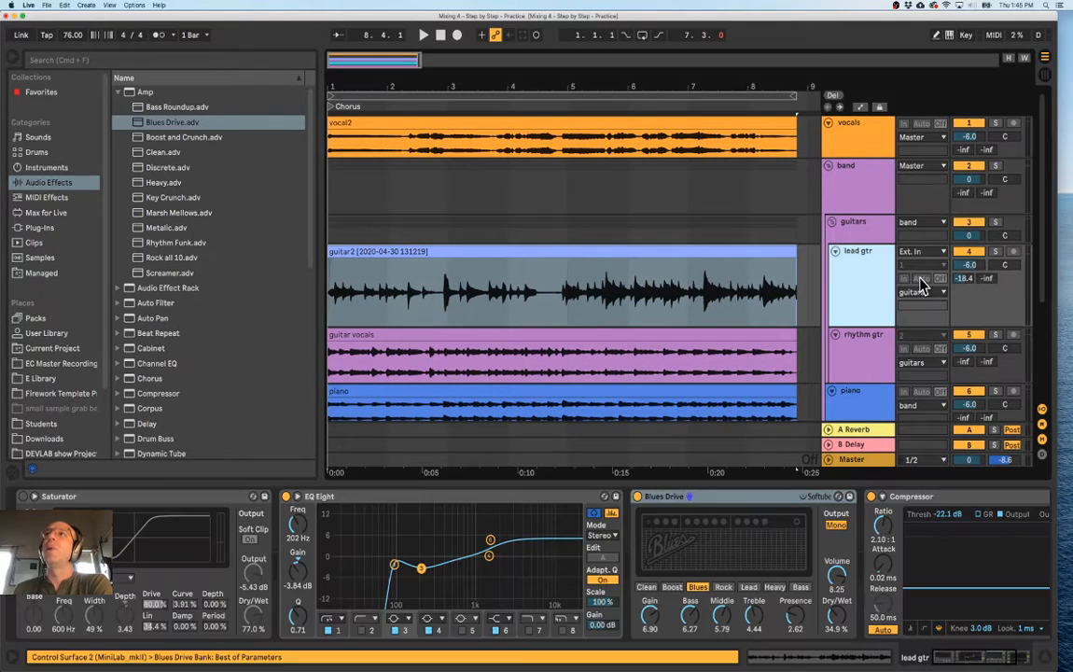
pyautogui.click(935, 291)
pyautogui.click(935, 291)
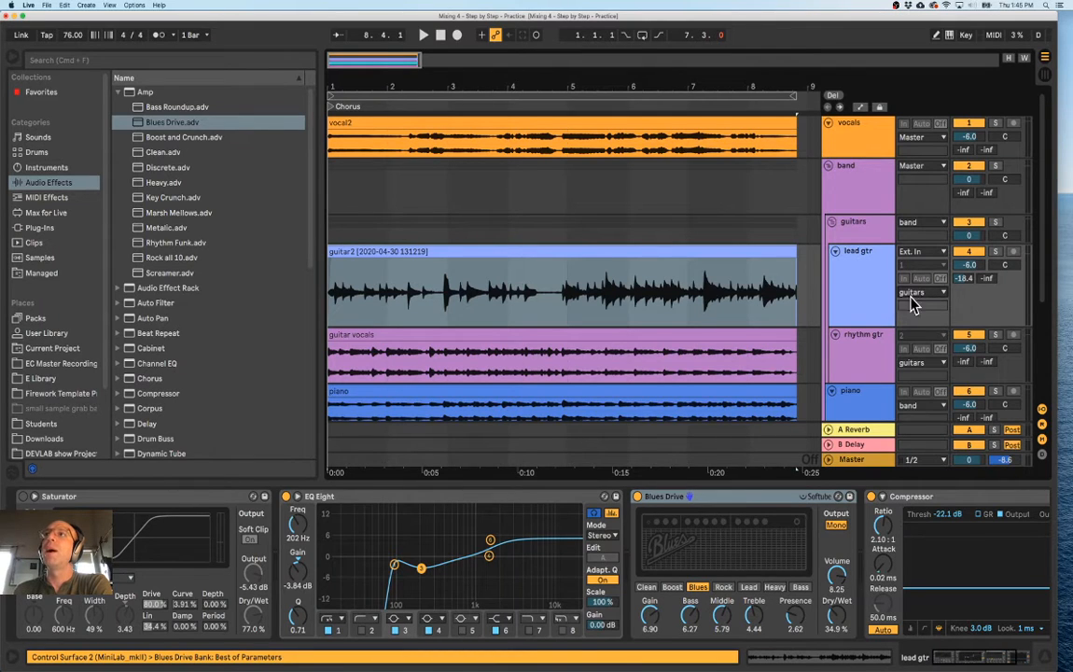
pyautogui.click(867, 140)
pyautogui.click(924, 137)
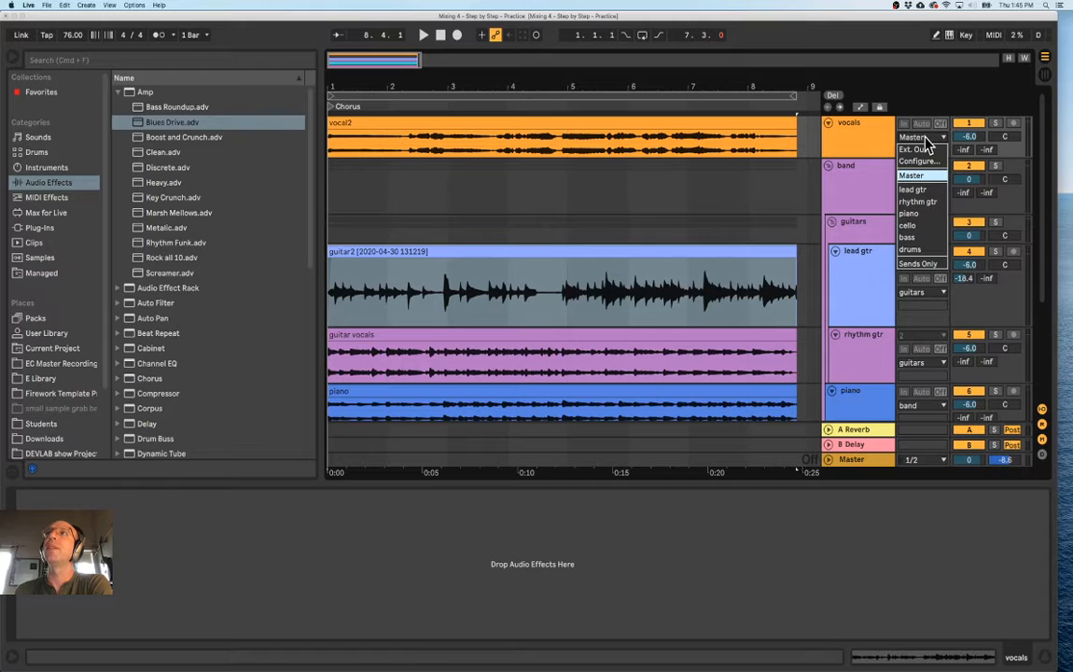
pyautogui.click(924, 138)
# Examine how the lead gtr and rhythm gtr are routed into the guitars group, keeping lead gtr's output on guitars
pyautogui.click(868, 231)
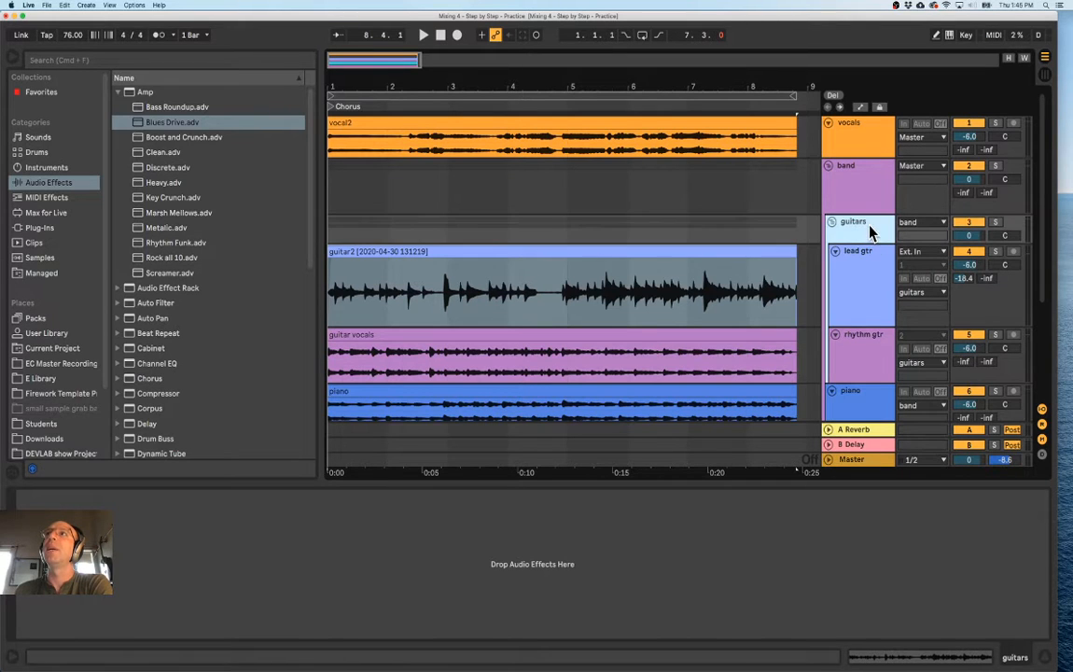
pyautogui.click(871, 282)
pyautogui.click(871, 352)
pyautogui.click(923, 334)
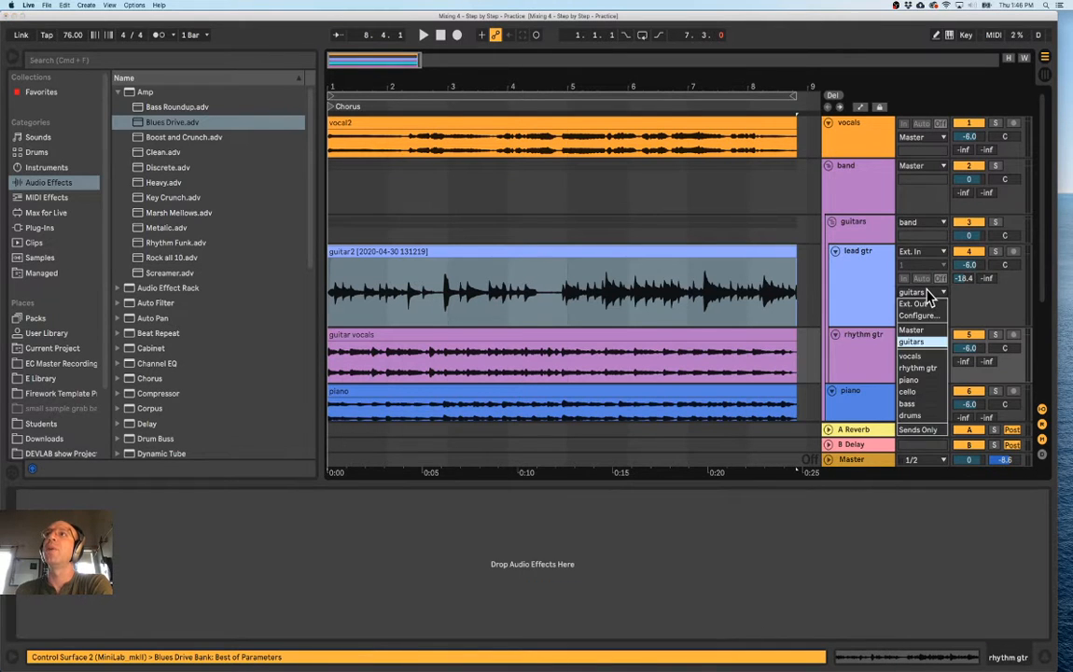
pyautogui.click(929, 345)
# Trace the output routing of the guitars group into the band group and of the band group into the Master
pyautogui.click(866, 235)
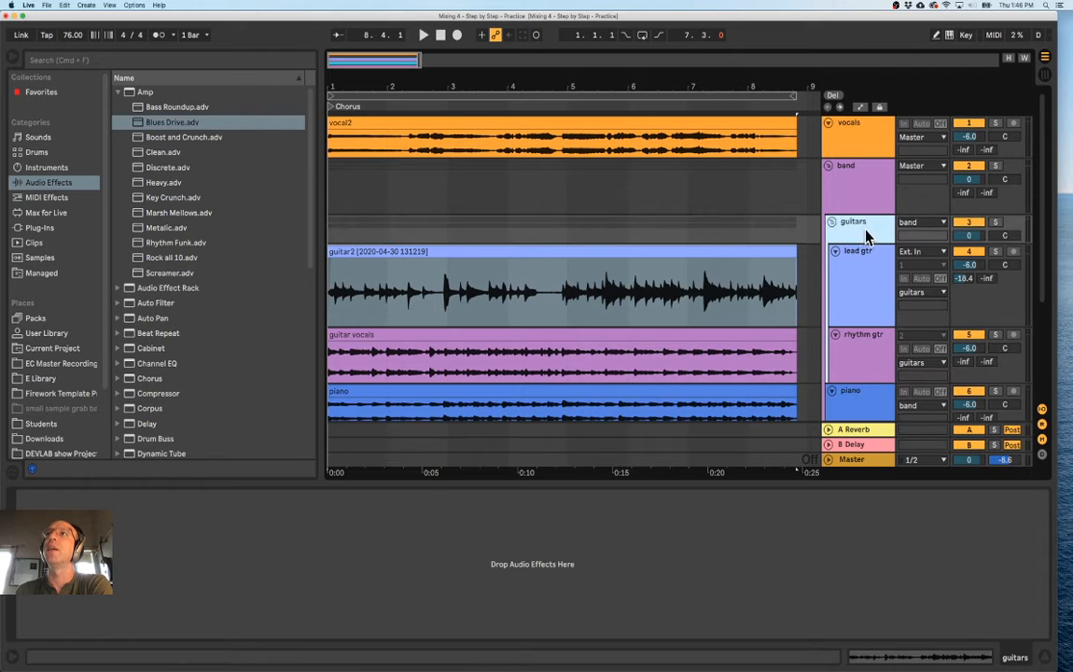
pyautogui.moveTo(905, 243)
pyautogui.mouseDown()
pyautogui.moveTo(907, 266)
pyautogui.moveTo(908, 244)
pyautogui.mouseUp()
pyautogui.click(917, 223)
pyautogui.click(915, 229)
pyautogui.click(860, 190)
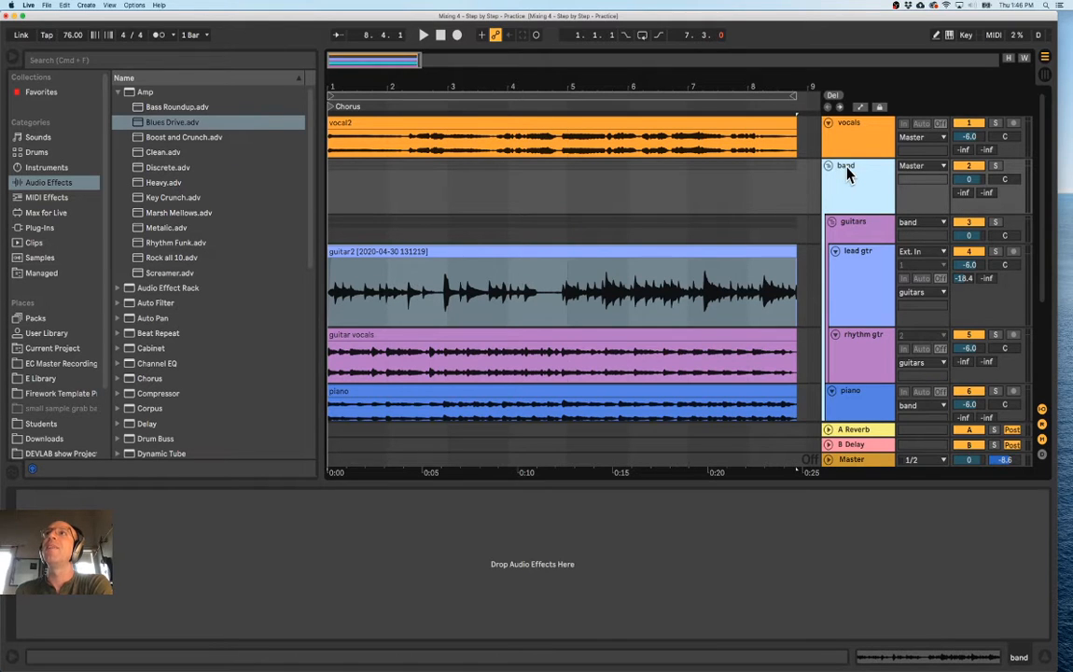
pyautogui.click(920, 173)
pyautogui.click(917, 213)
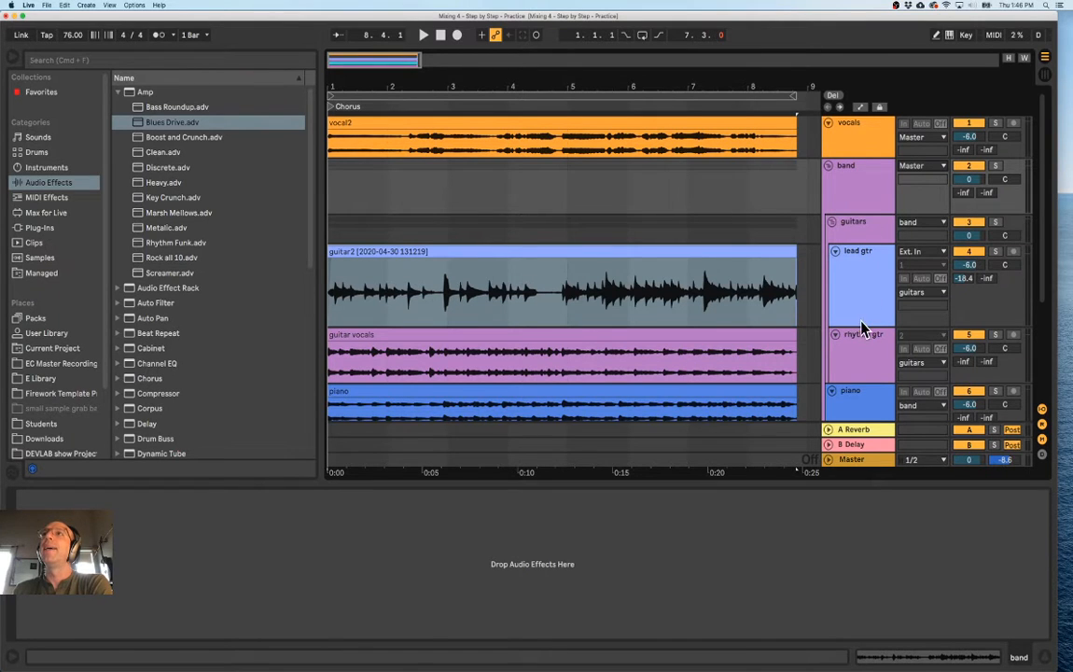
# Reduce the height of the lead gtr track and select the guitars group inside the band group
pyautogui.moveTo(858, 327); pyautogui.dragTo(855, 285)
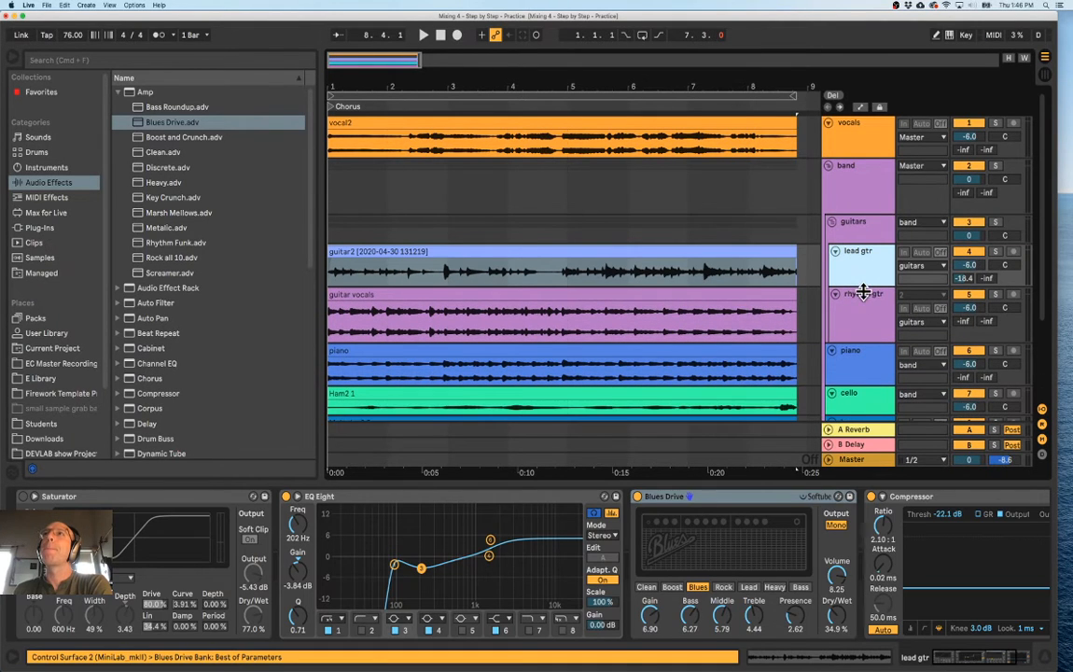
pyautogui.click(858, 186)
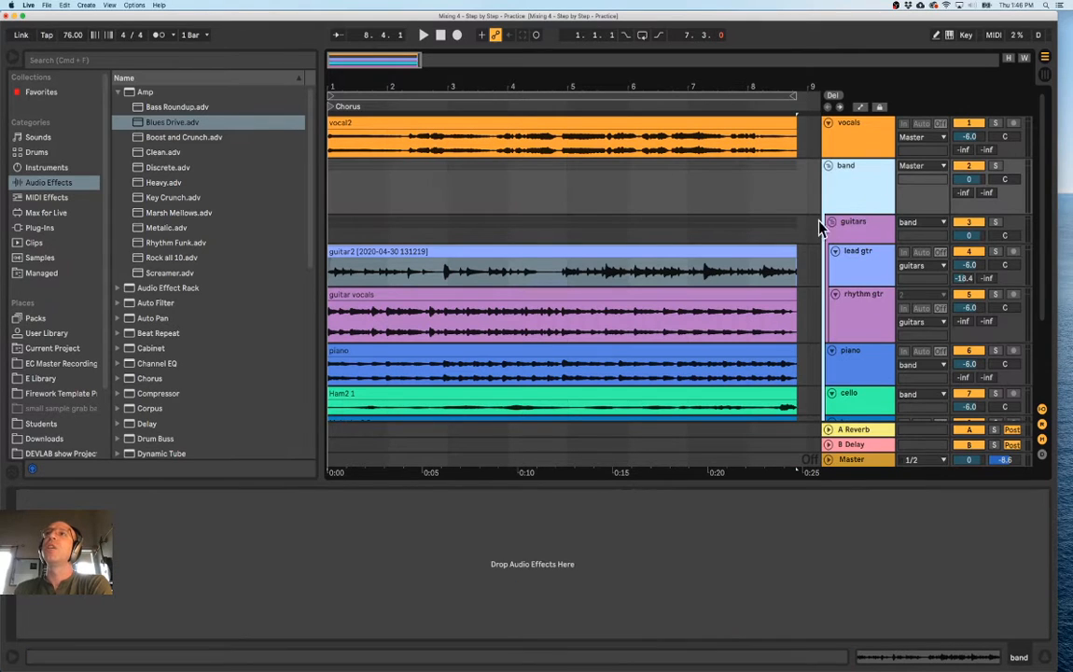
pyautogui.click(852, 228)
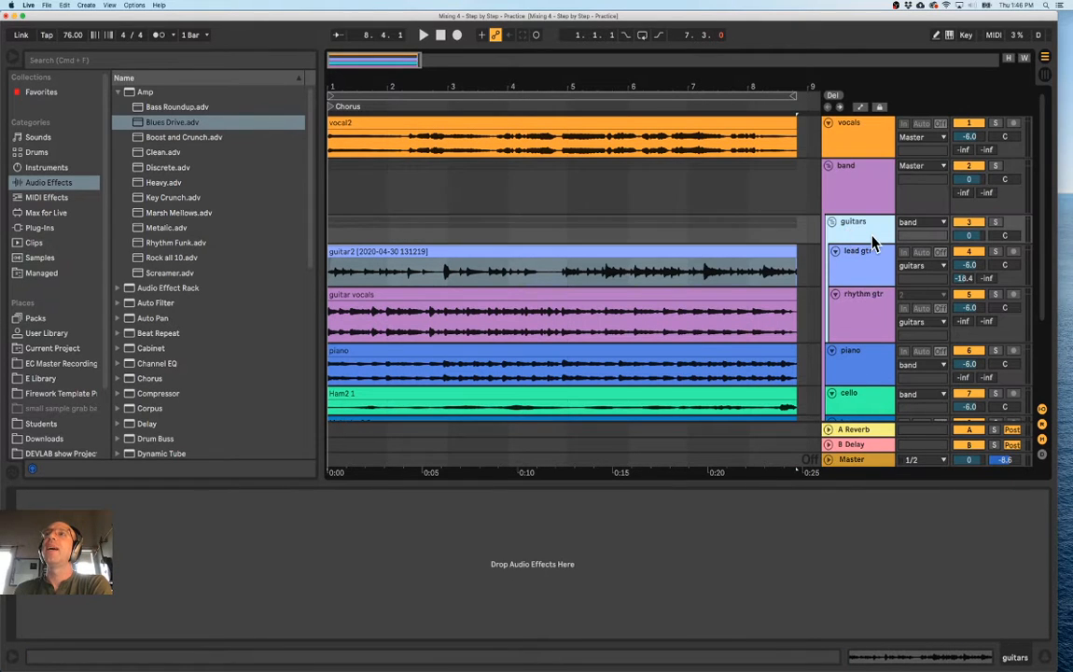
# Solo the guitars group and play the song from the start to hear the lead and rhythm guitars together
pyautogui.scroll(-2, 852, 234)
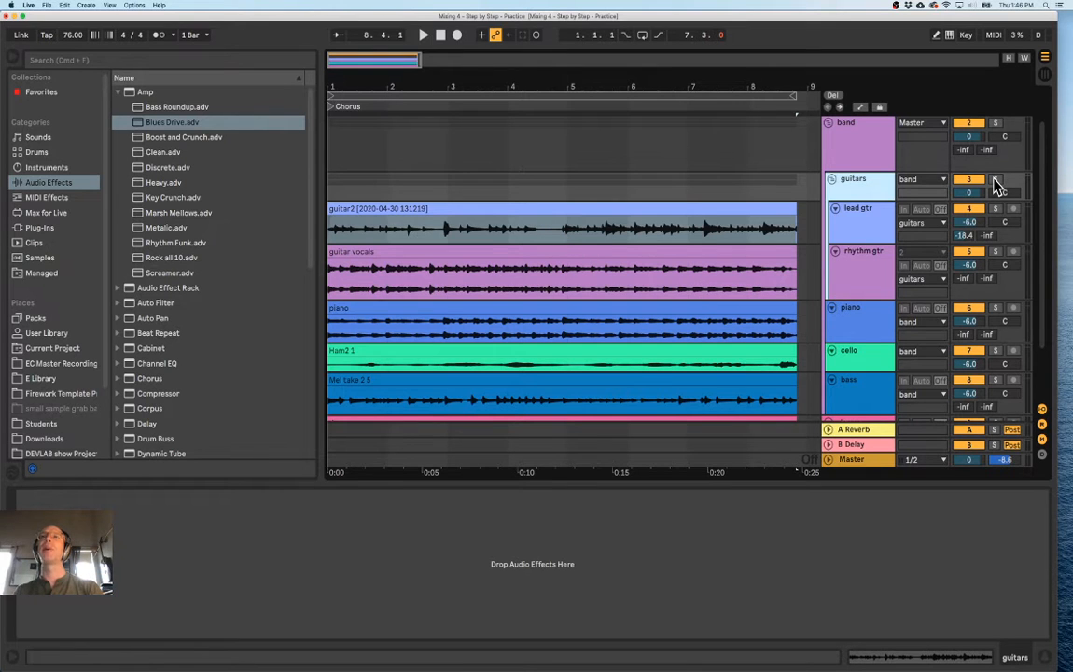
pyautogui.click(995, 180)
pyautogui.press('space')
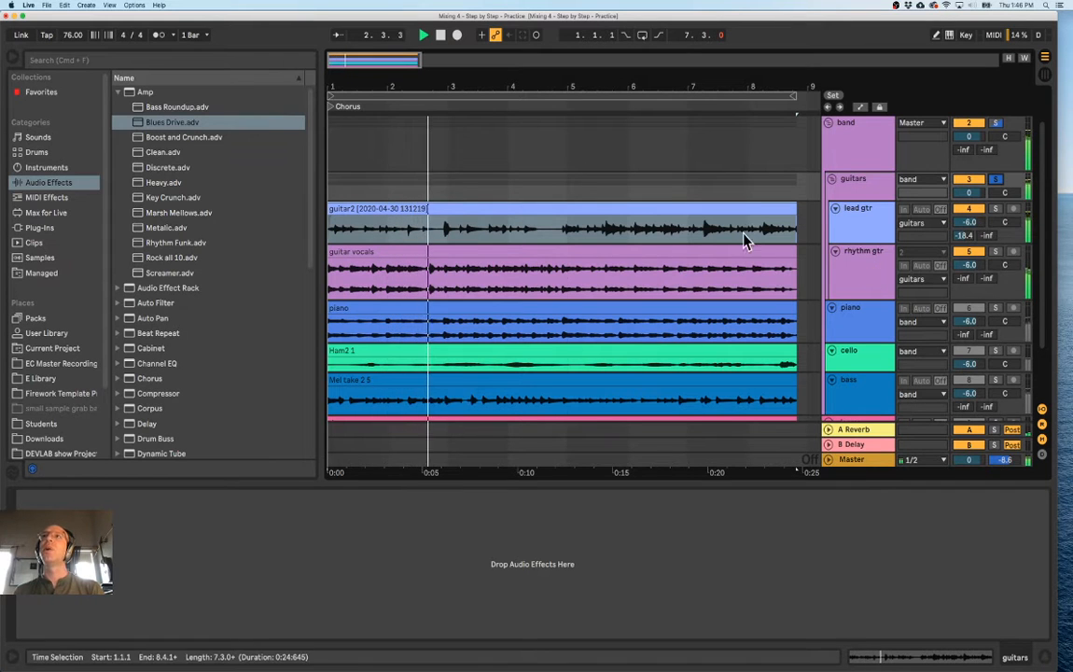
pyautogui.click(873, 275)
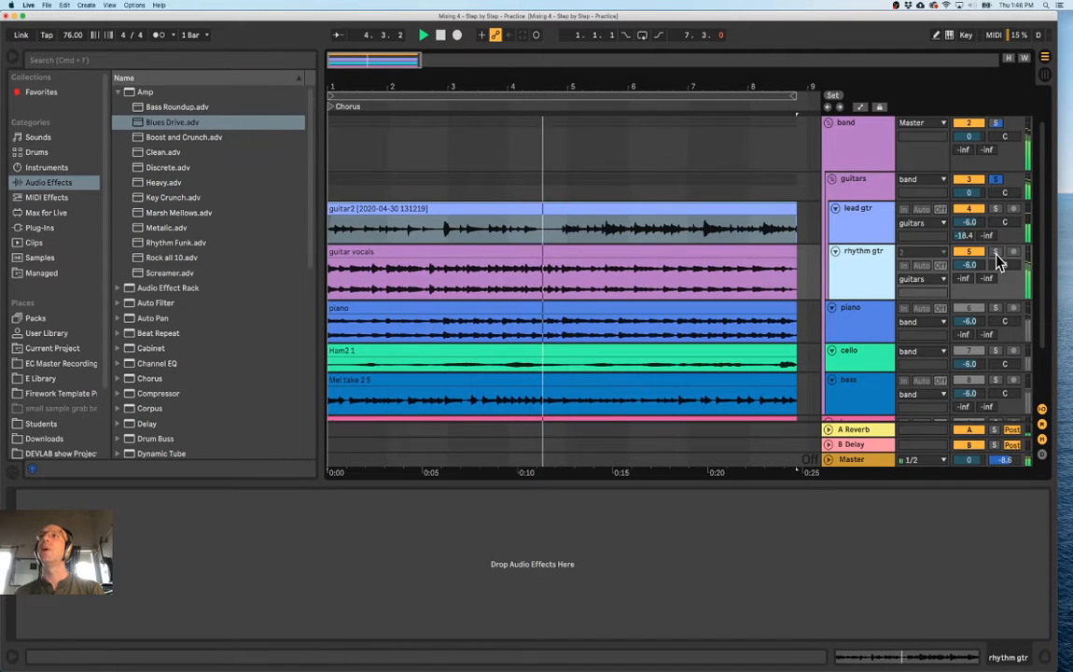
pyautogui.press('space')
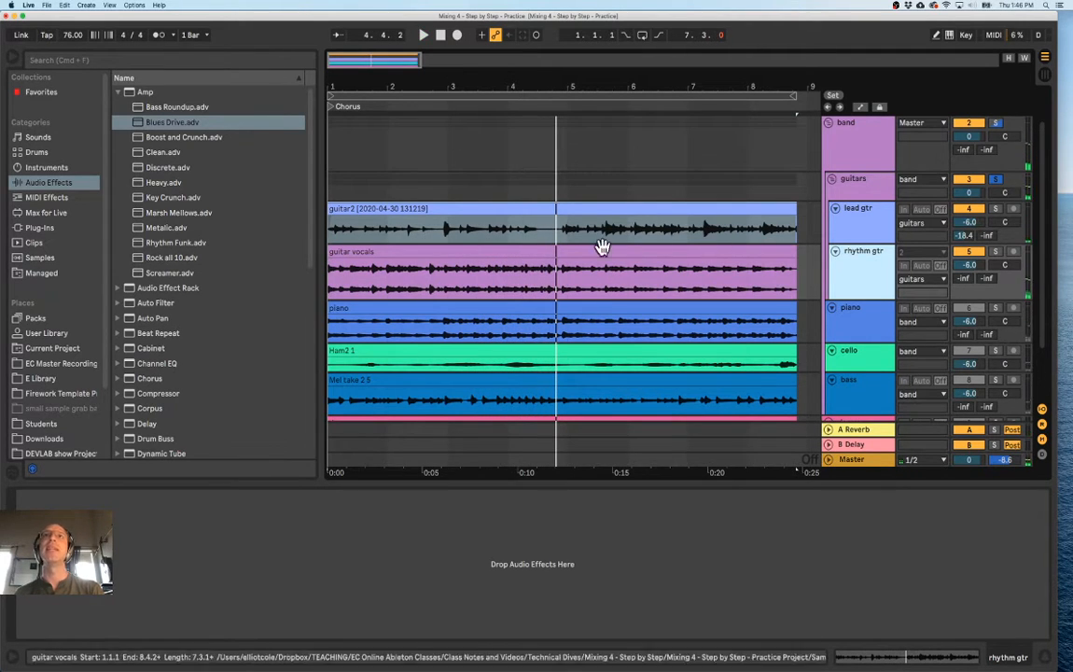
pyautogui.press('space')
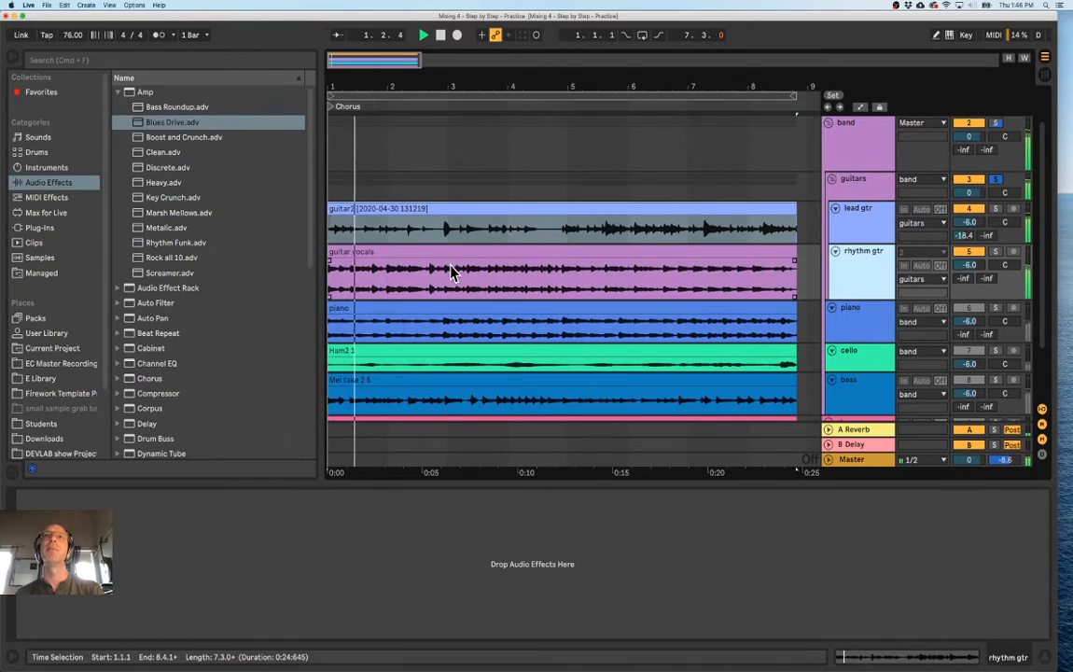
# Pan lead gtr to 35L and rhythm gtr to 31R, and set rhythm gtr's volume to -4.6 dB
pyautogui.moveTo(1005, 222)
pyautogui.mouseDown()
pyautogui.moveTo(1005, 183)
pyautogui.moveTo(1008, 261)
pyautogui.moveTo(1008, 239)
pyautogui.mouseUp()
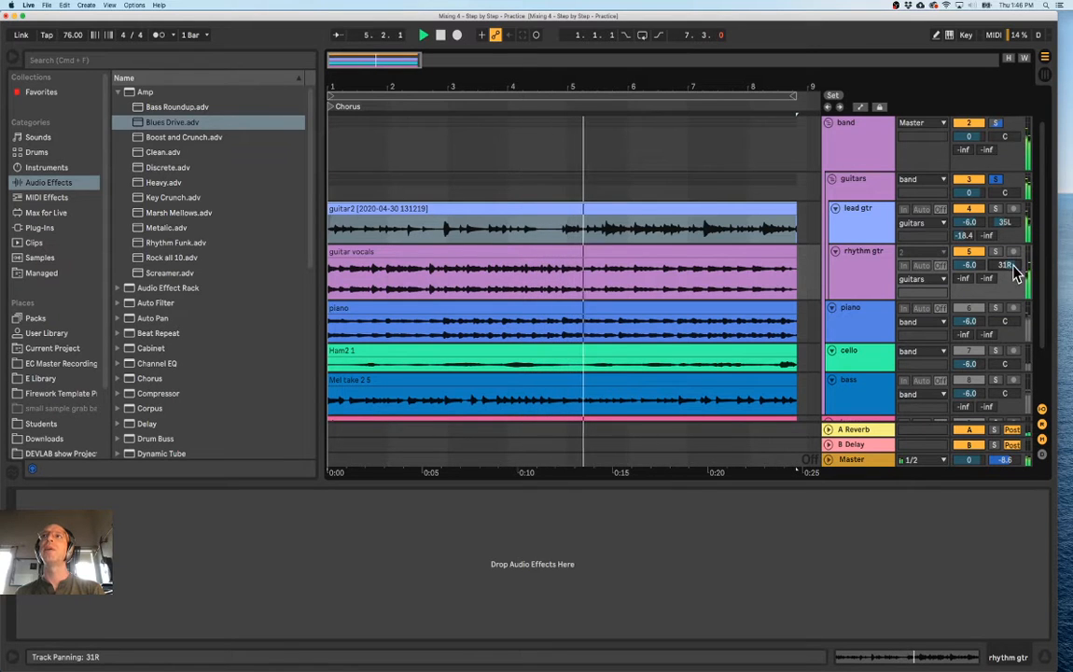
pyautogui.click(718, 271)
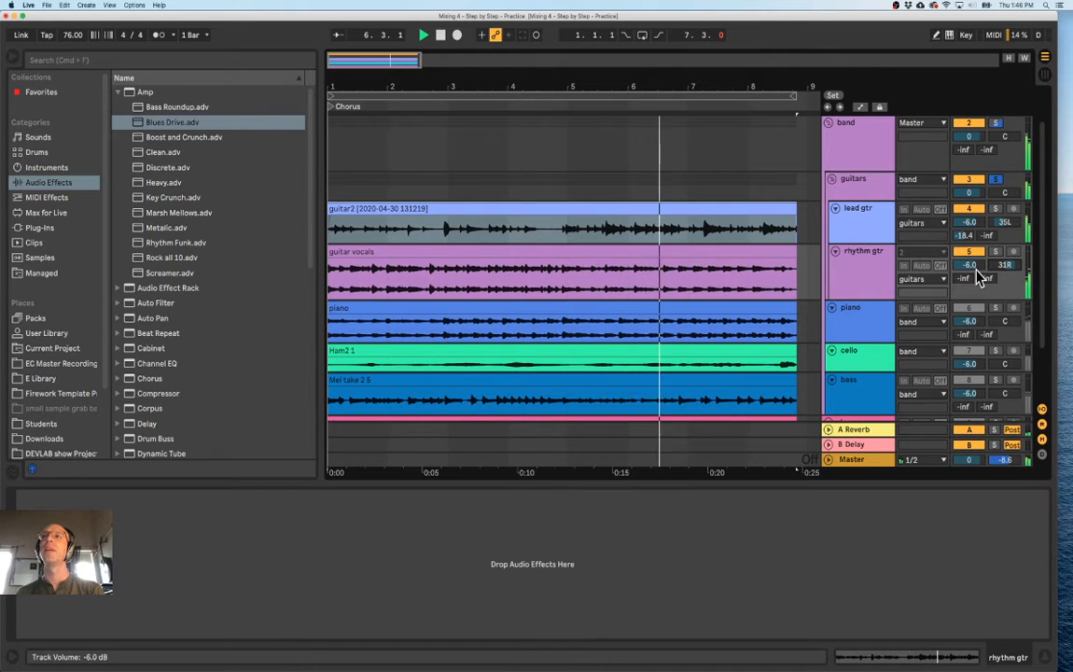
pyautogui.moveTo(978, 276); pyautogui.dragTo(978, 263)
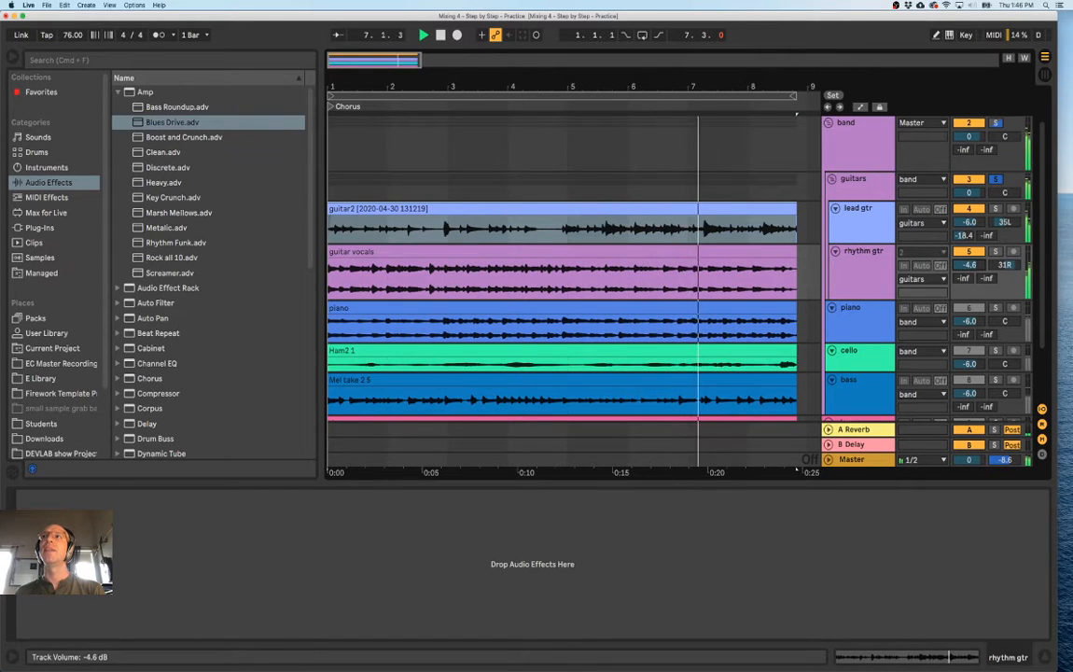
pyautogui.click(633, 270)
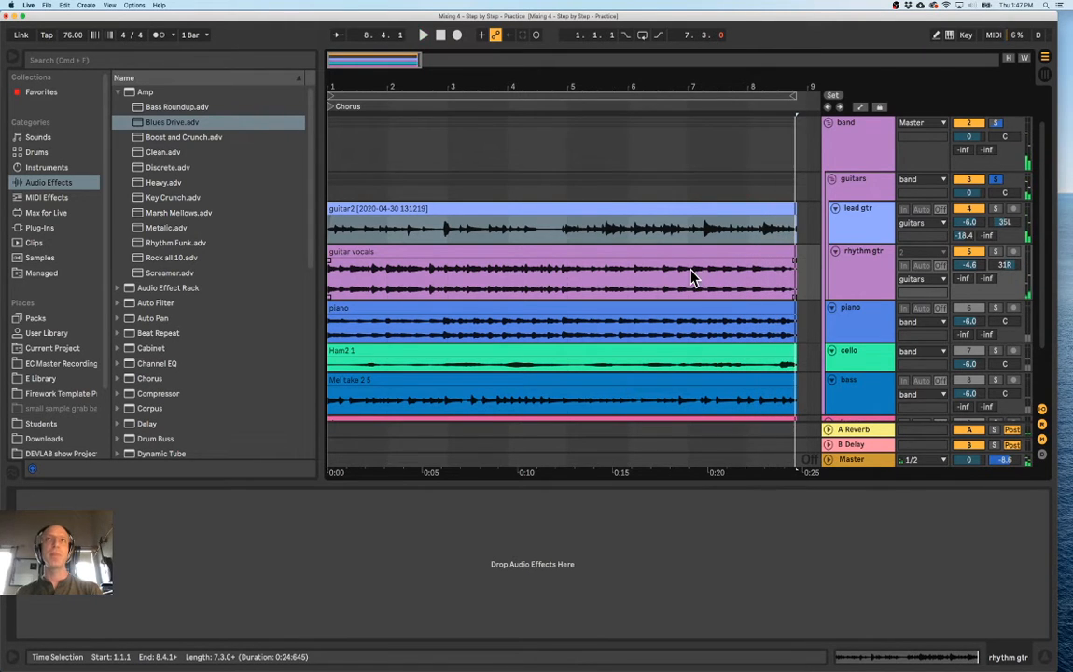
# Compare the guitars group with the band group, folding and unfolding the guitars group to view its contents
pyautogui.scroll(-3, 709, 272)
pyautogui.scroll(5, 840, 275)
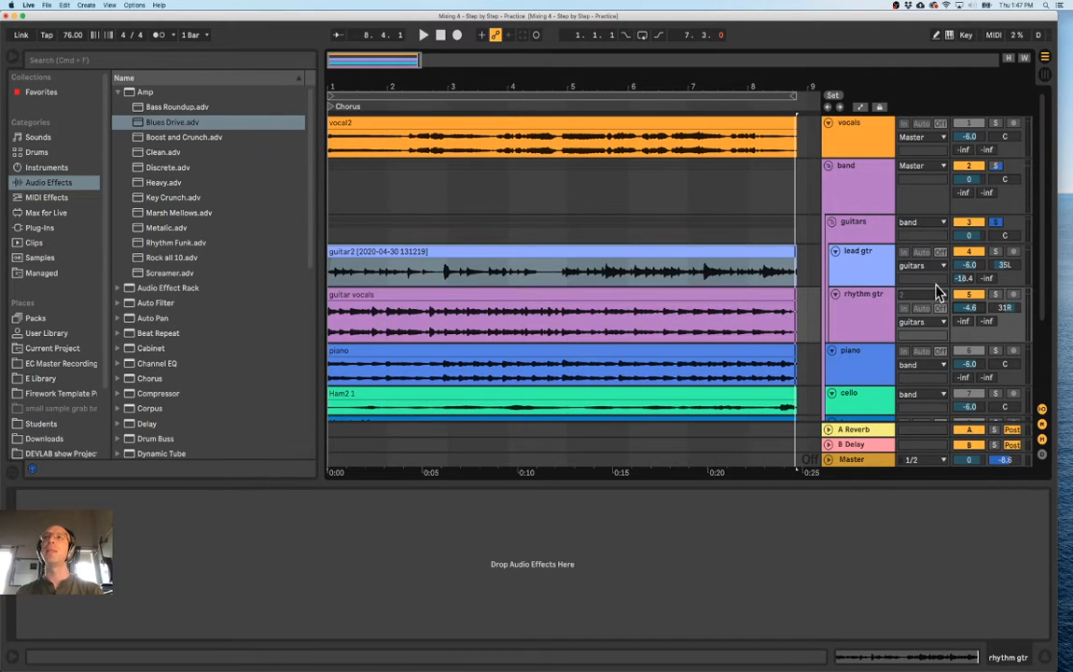
pyautogui.click(875, 240)
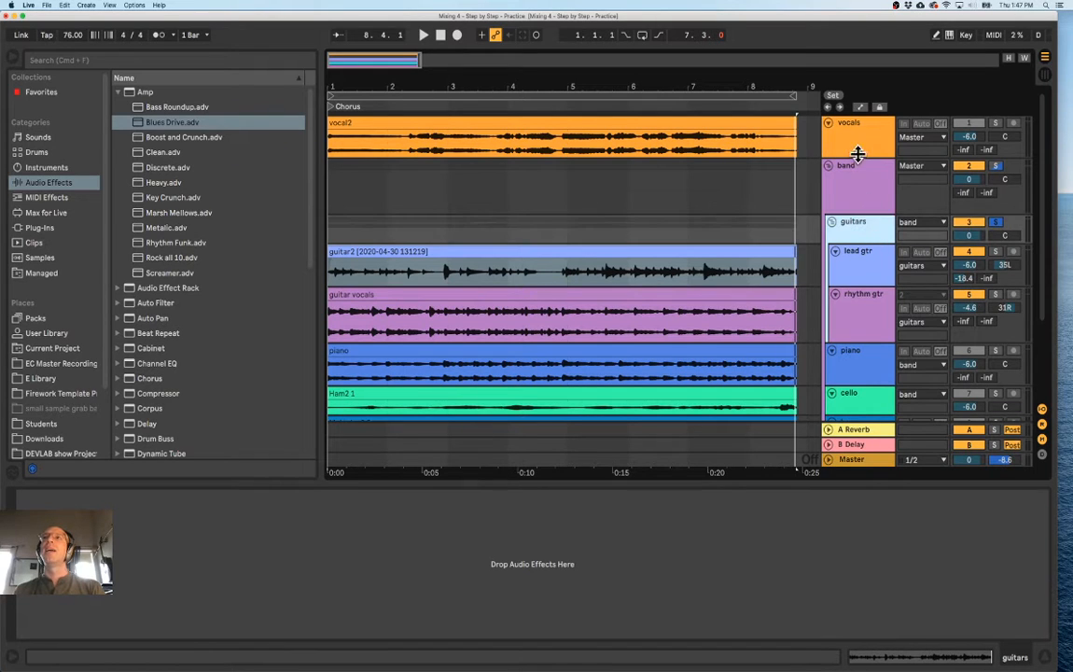
pyautogui.click(863, 185)
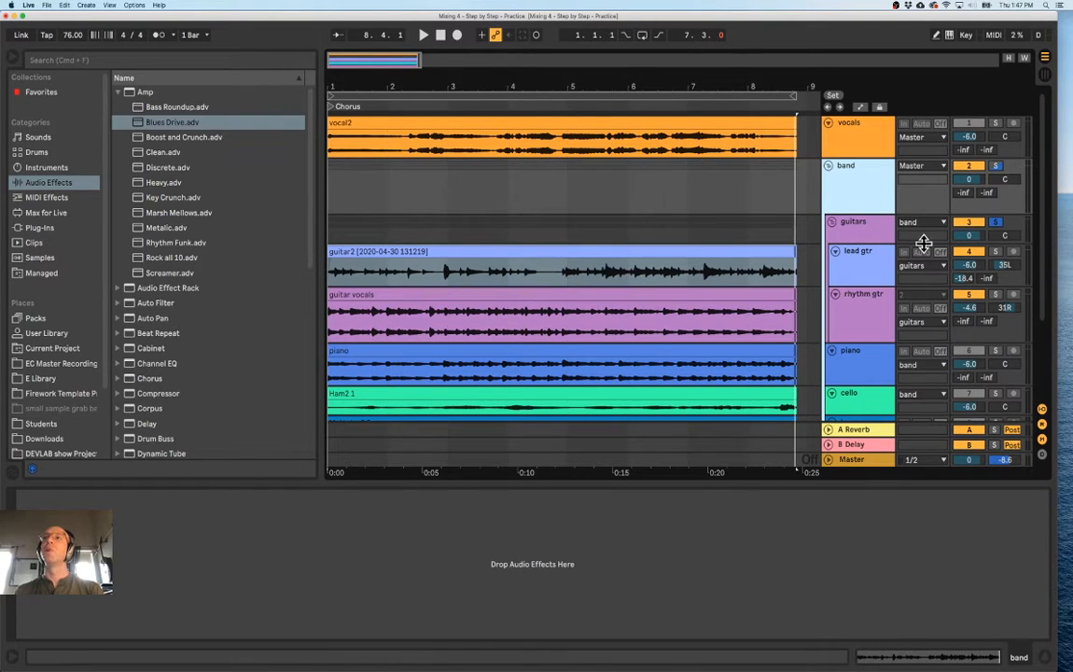
pyautogui.click(832, 223)
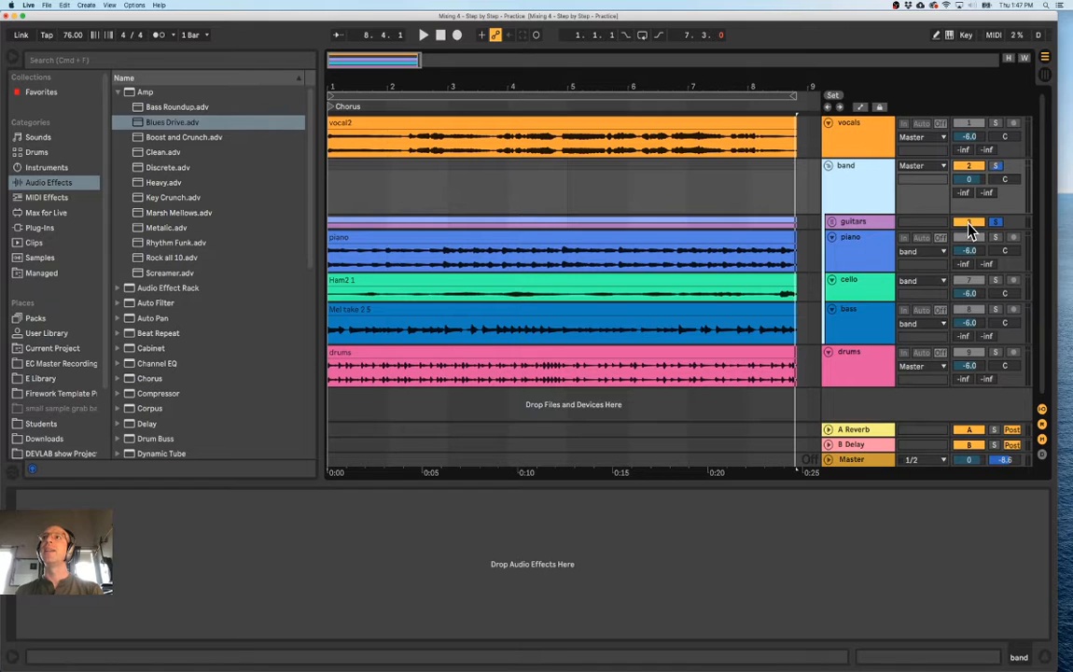
pyautogui.click(833, 223)
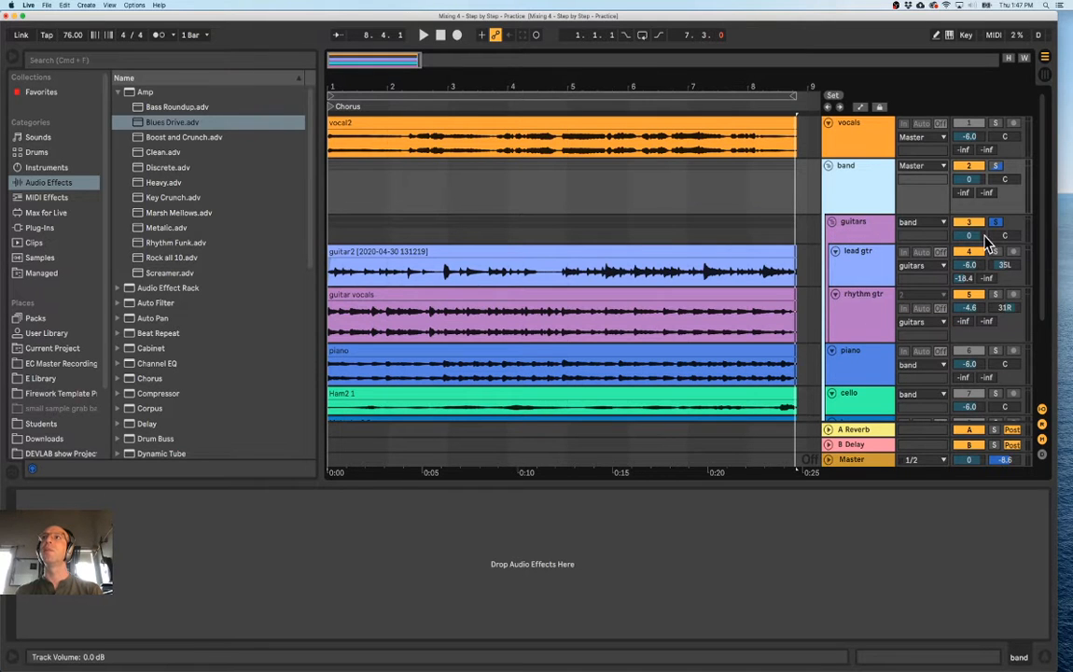
# Move the solo from the guitars group to the whole band group during playback
pyautogui.press('space')
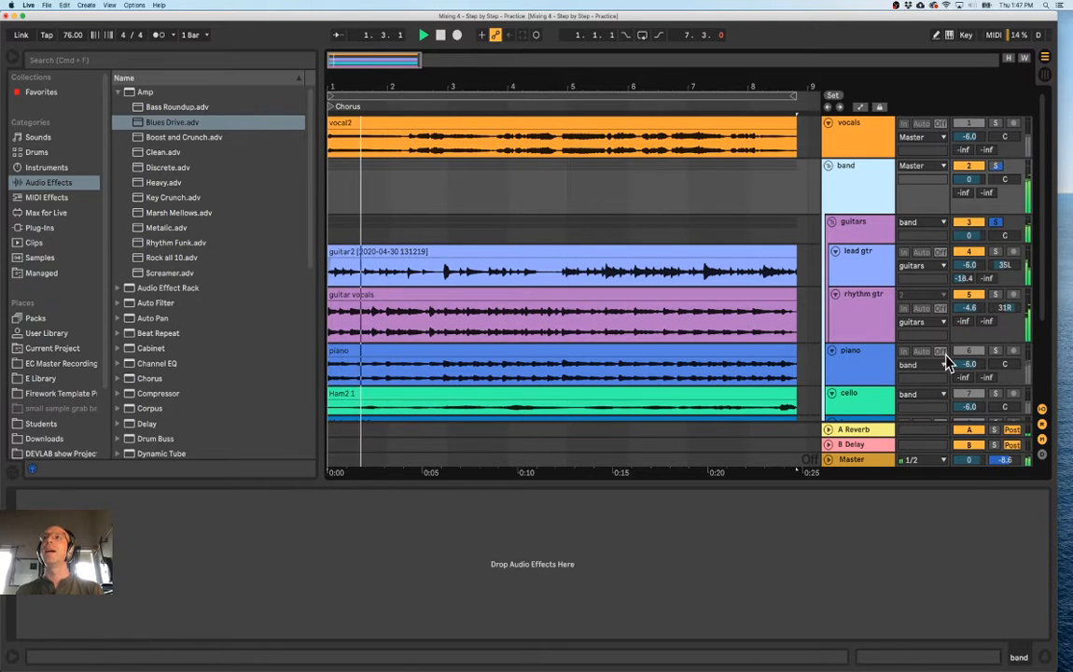
pyautogui.click(997, 223)
pyautogui.click(997, 167)
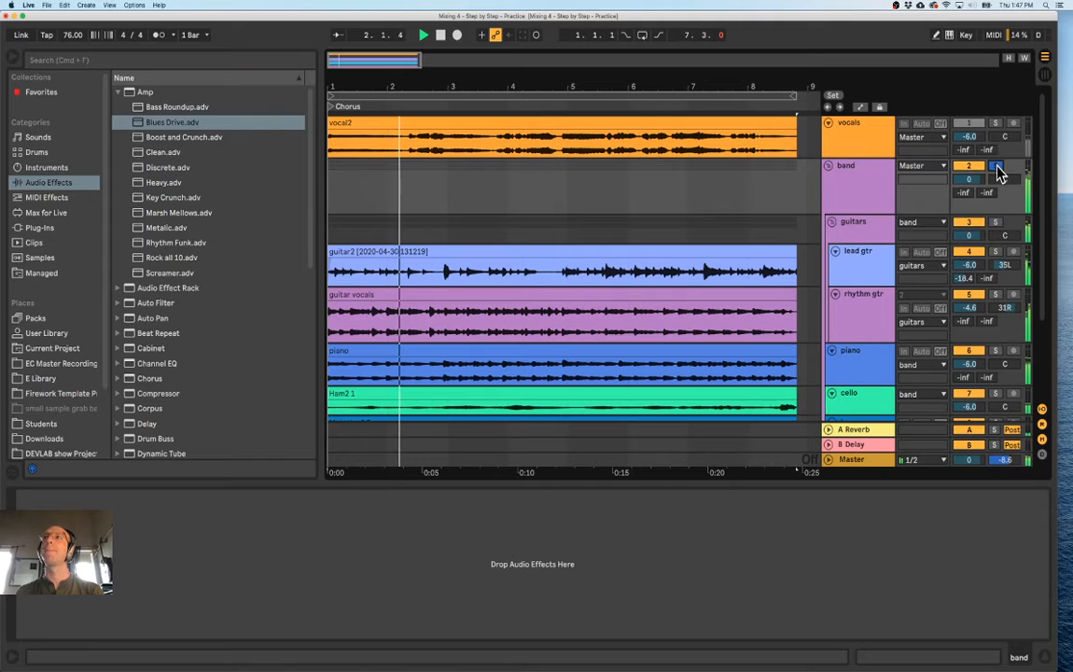
pyautogui.scroll(-2, 887, 353)
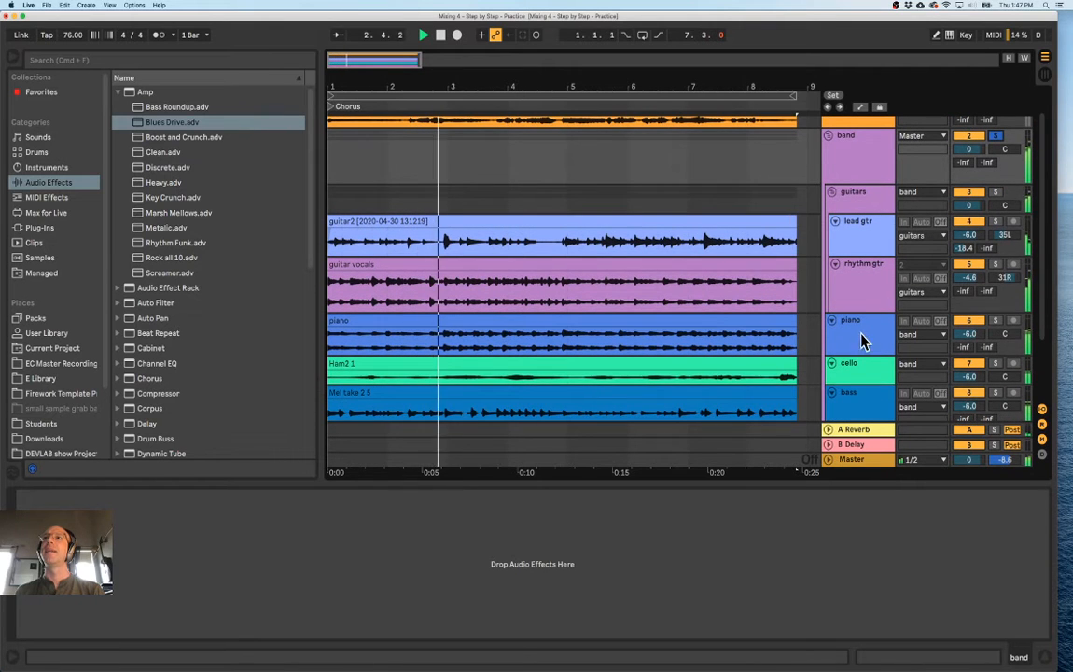
pyautogui.scroll(-1, 856, 364)
pyautogui.scroll(2, 853, 348)
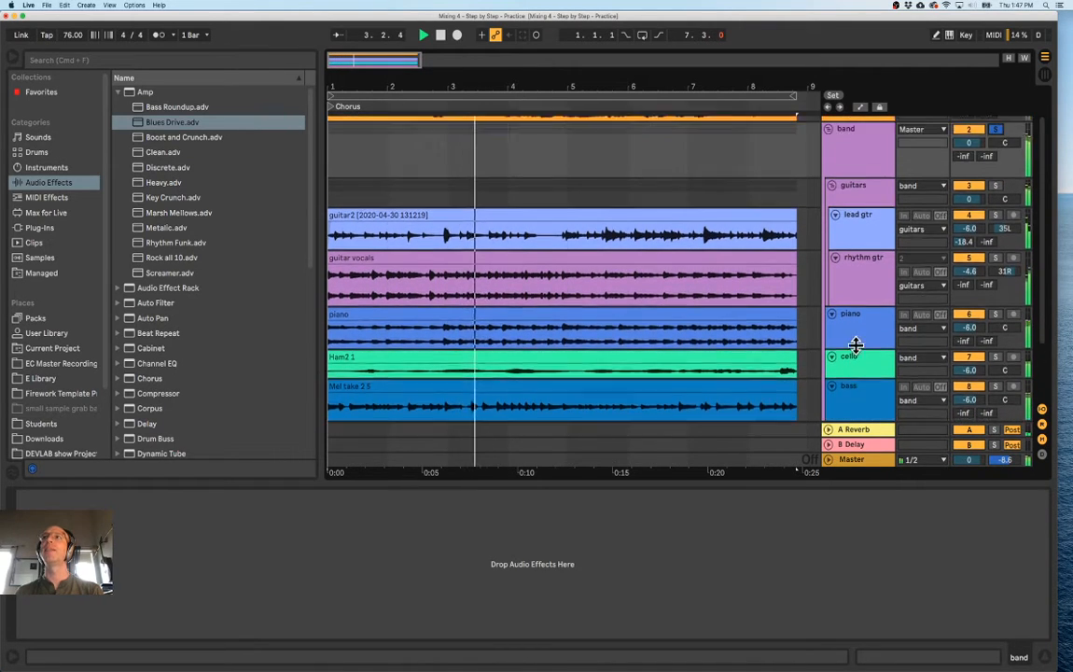
# Examine how lead gtr and rhythm gtr sit in the guitars group, and which tracks the band group contains
pyautogui.click(852, 233)
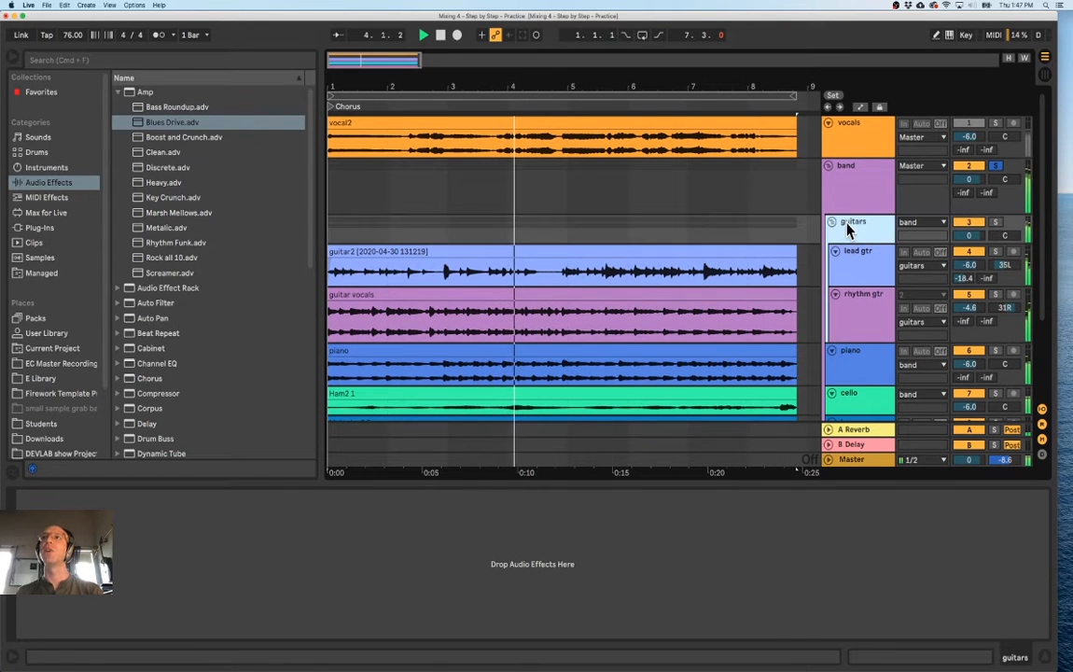
pyautogui.click(845, 187)
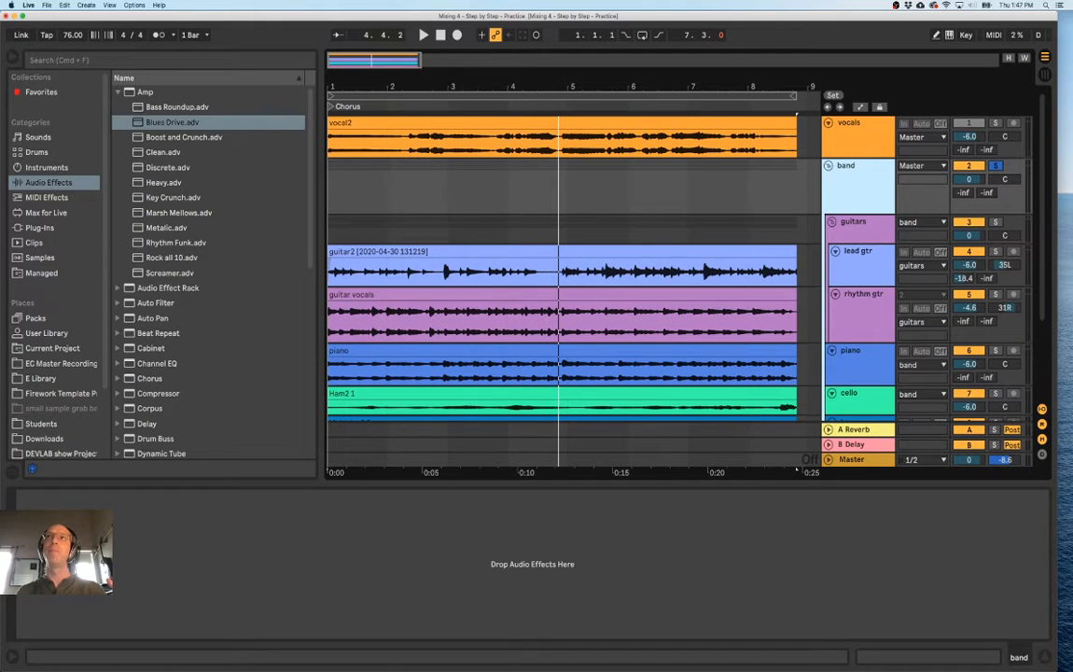
pyautogui.click(589, 274)
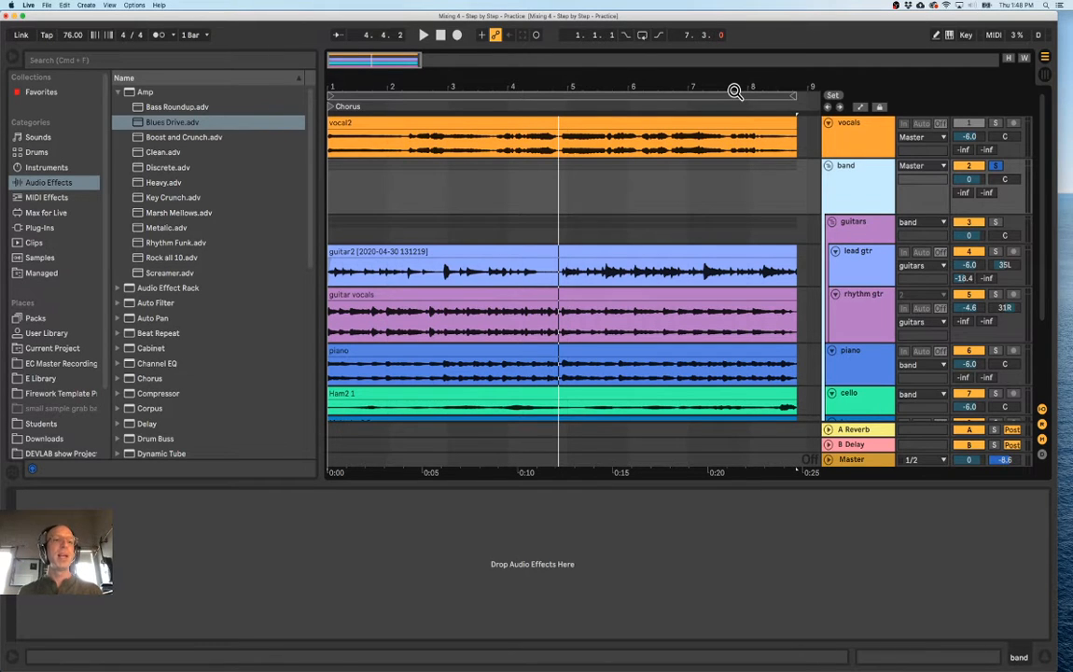
pyautogui.click(854, 234)
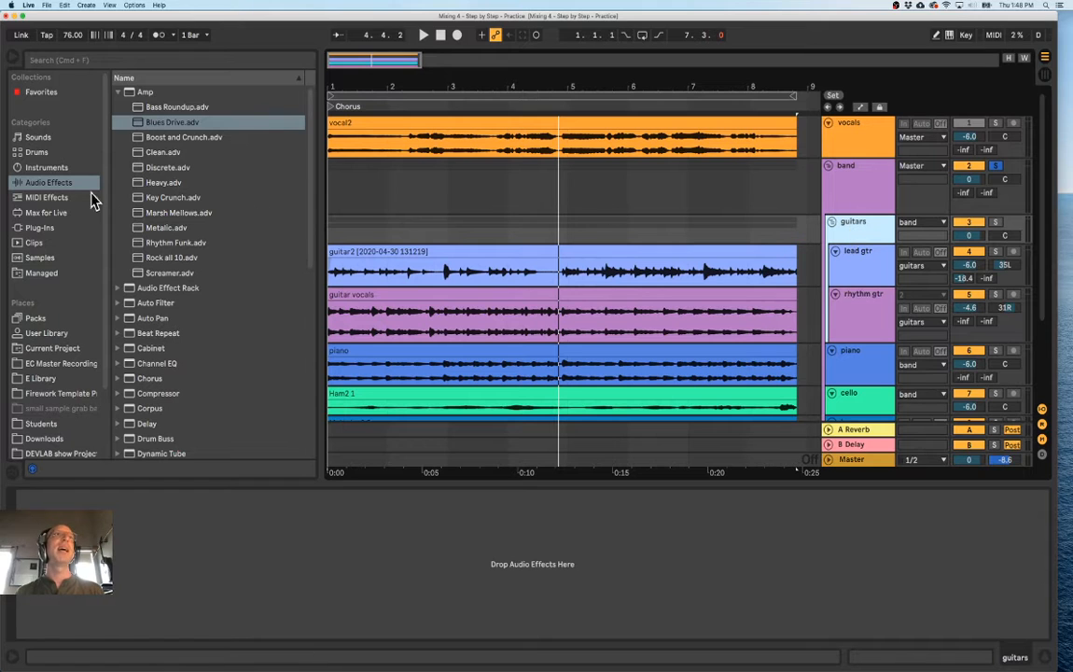
pyautogui.click(507, 289)
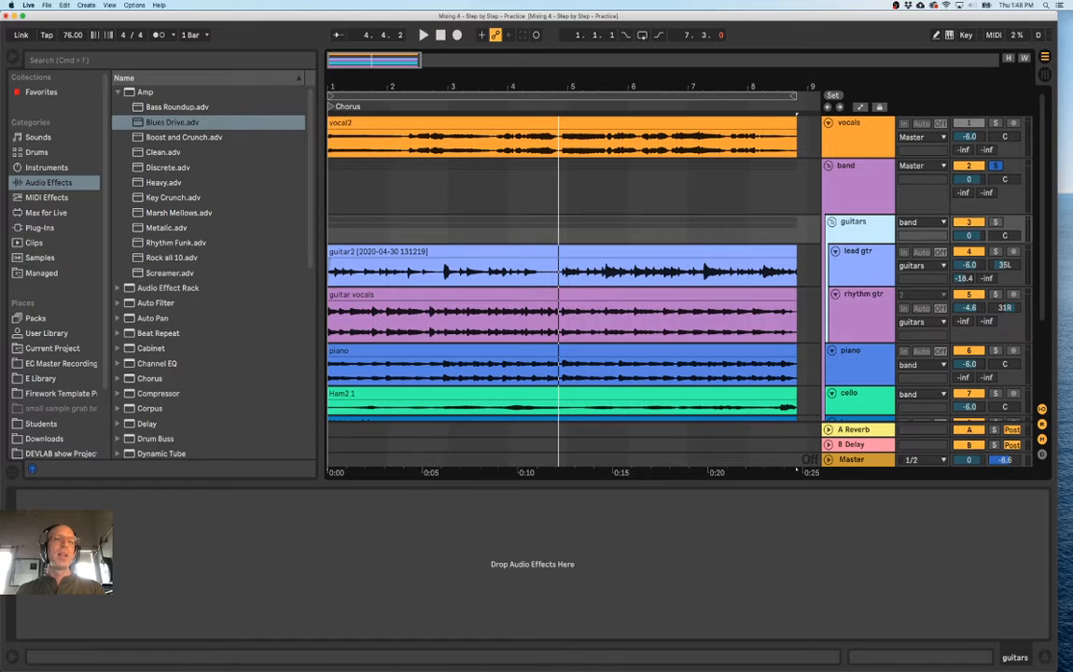
pyautogui.click(865, 255)
pyautogui.click(865, 315)
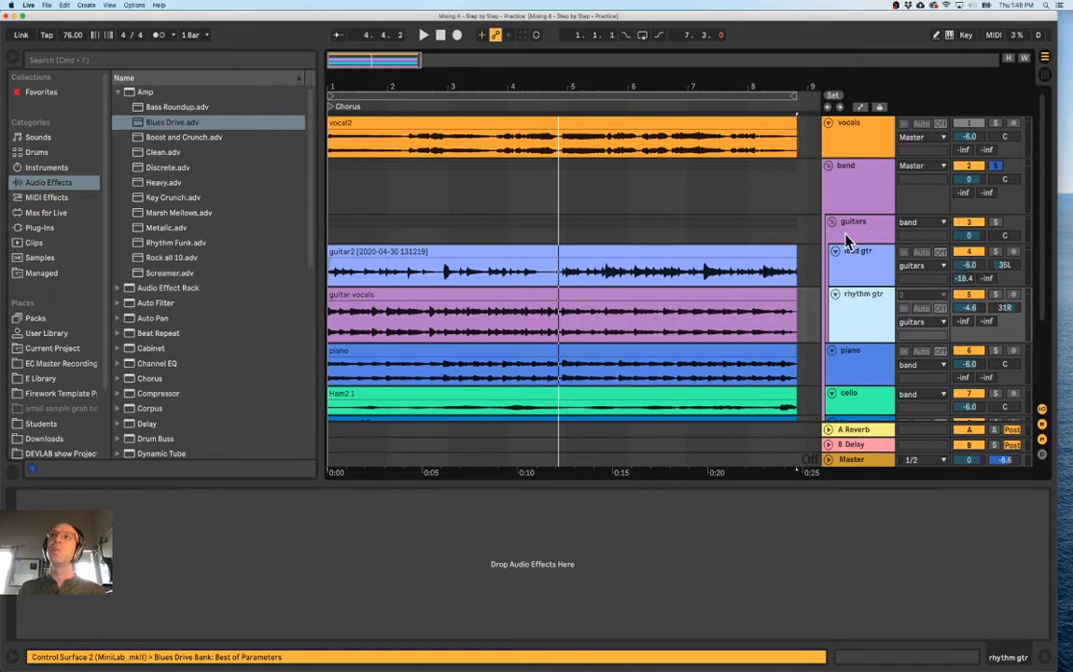
pyautogui.click(850, 198)
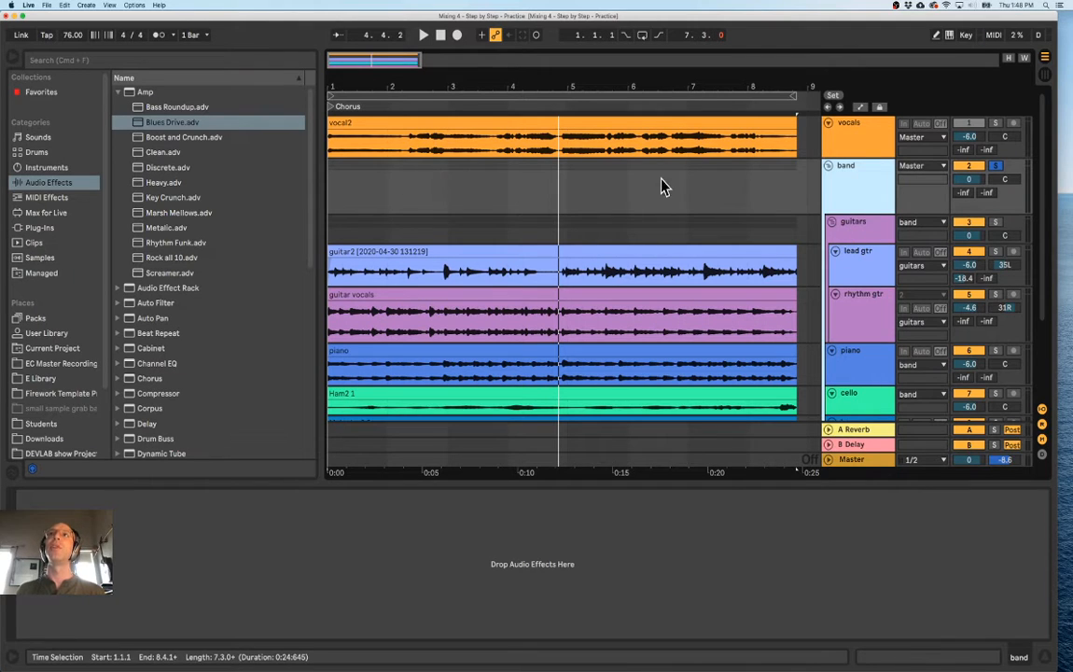
pyautogui.scroll(-3, 835, 238)
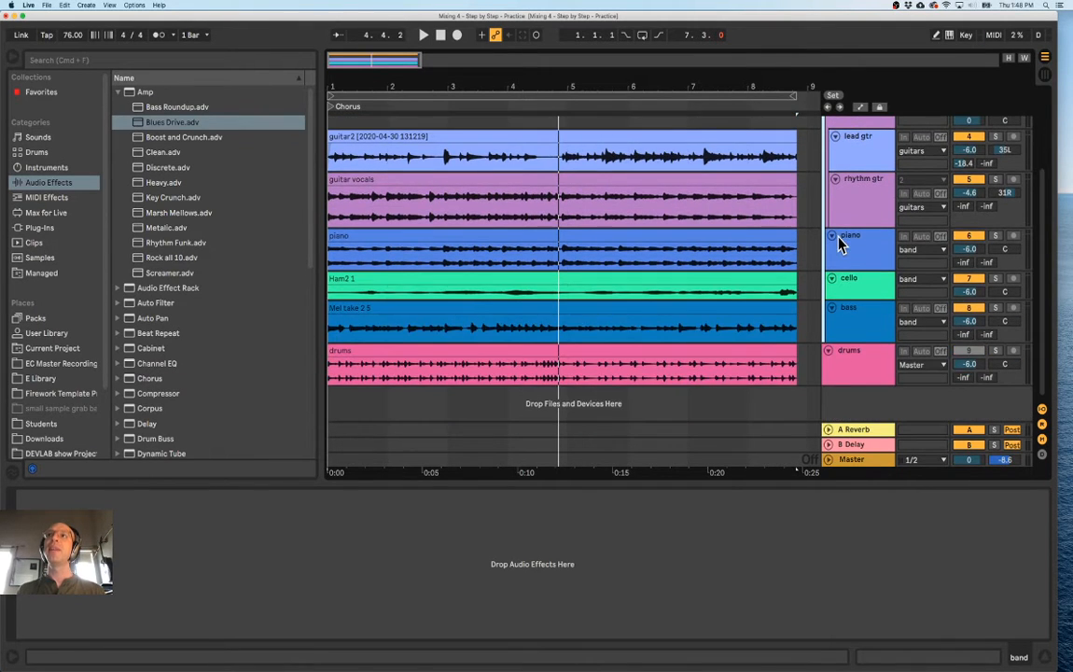
pyautogui.scroll(2, 838, 243)
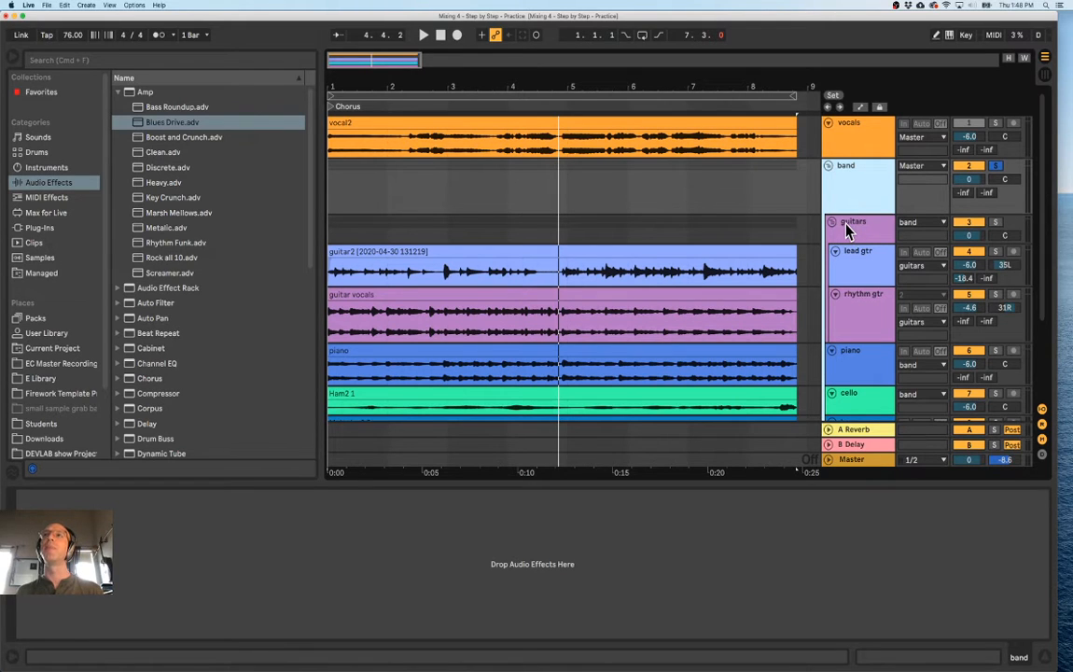
# Fold and unfold the band group to compare the condensed session with its full list of tracks
pyautogui.click(828, 167)
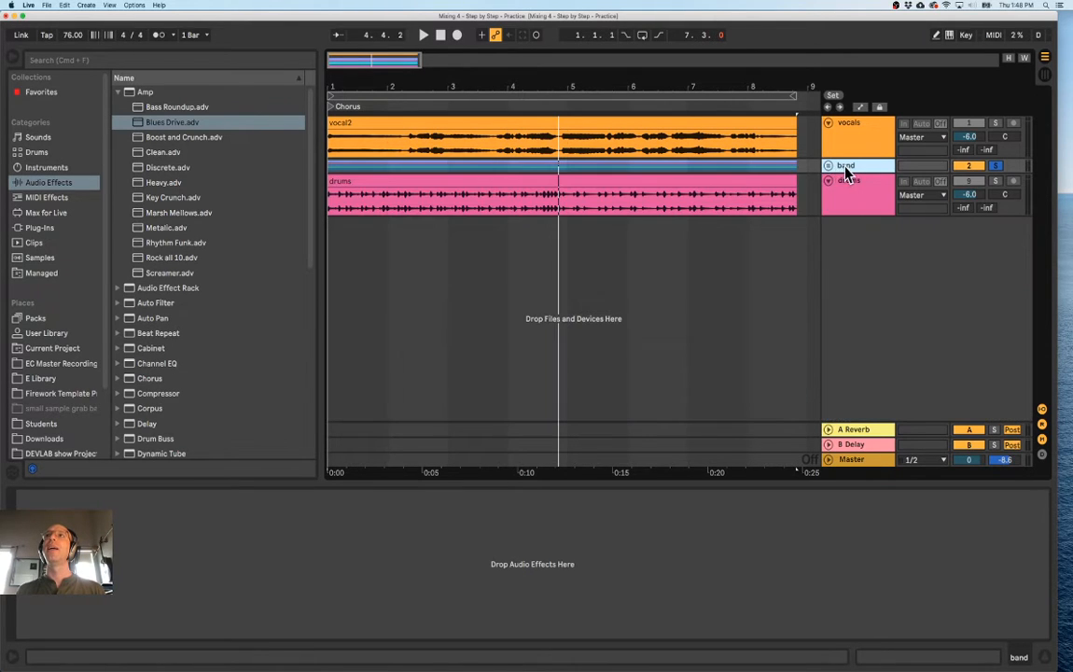
pyautogui.click(829, 168)
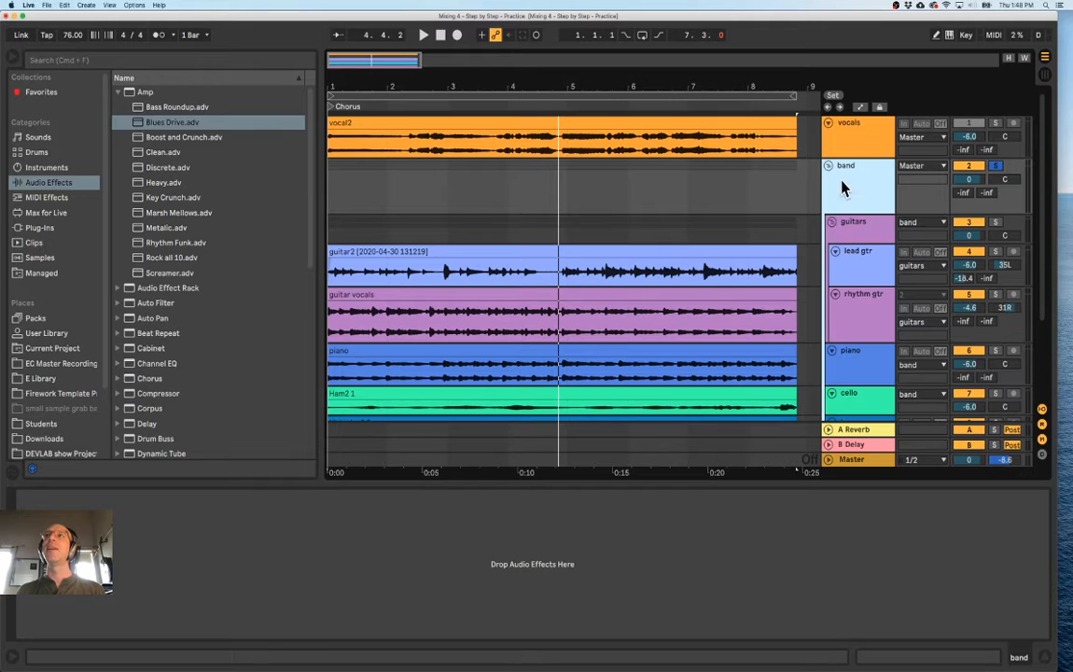
pyautogui.scroll(-3, 844, 317)
pyautogui.scroll(3, 843, 299)
# Hide the device area to enlarge the arrangement, select the vocals track, and fold the band group
pyautogui.moveTo(843, 484); pyautogui.dragTo(845, 488)
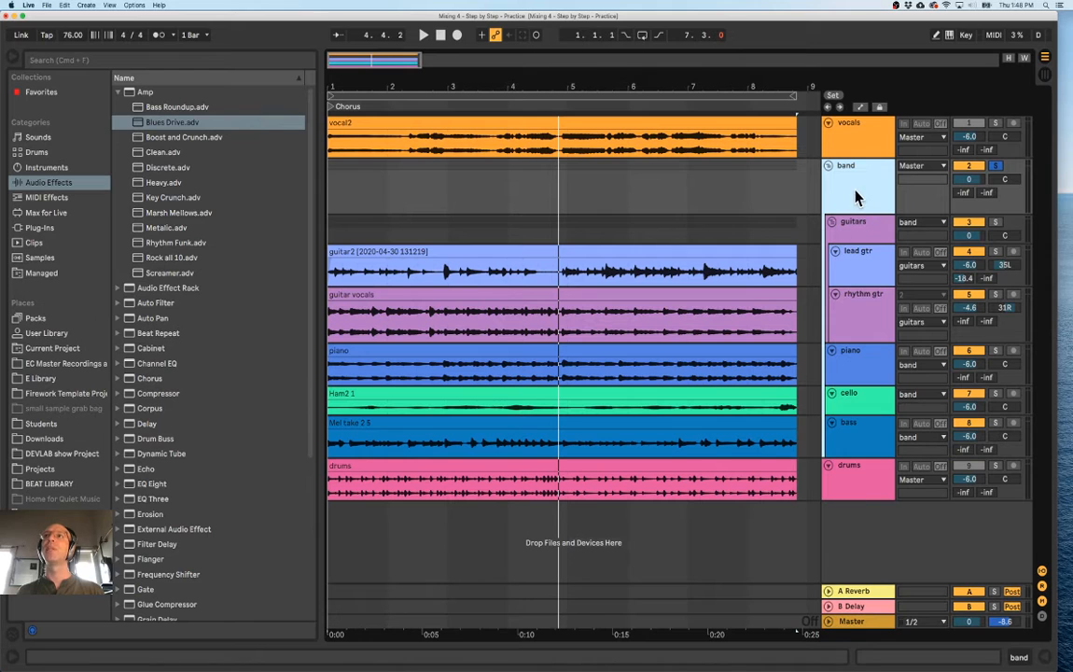
pyautogui.click(845, 479)
pyautogui.click(843, 140)
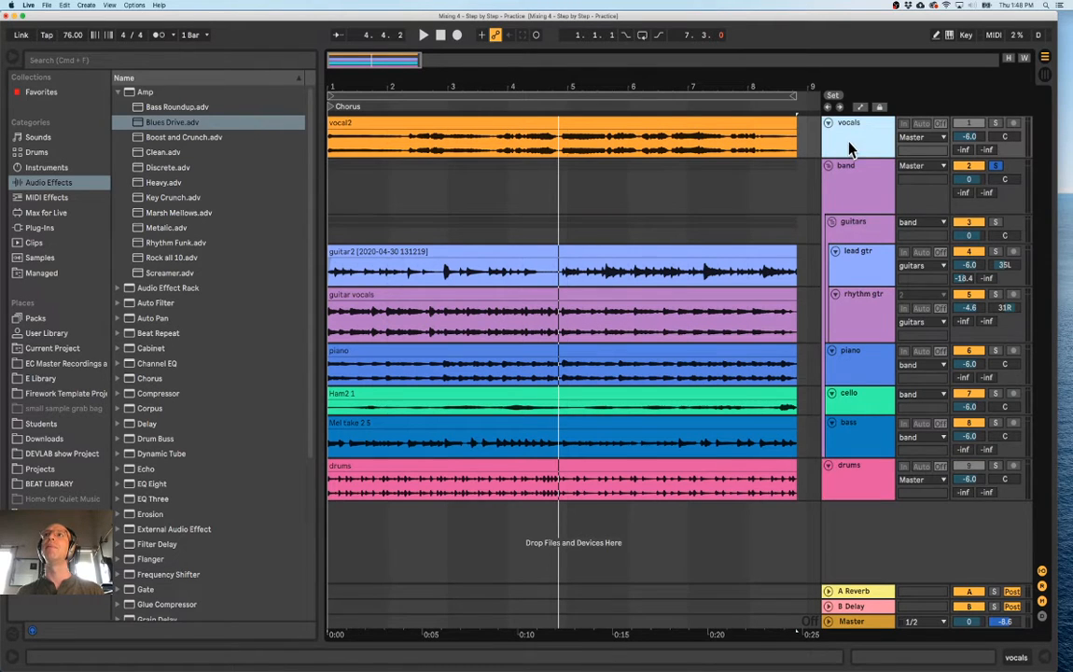
pyautogui.click(828, 166)
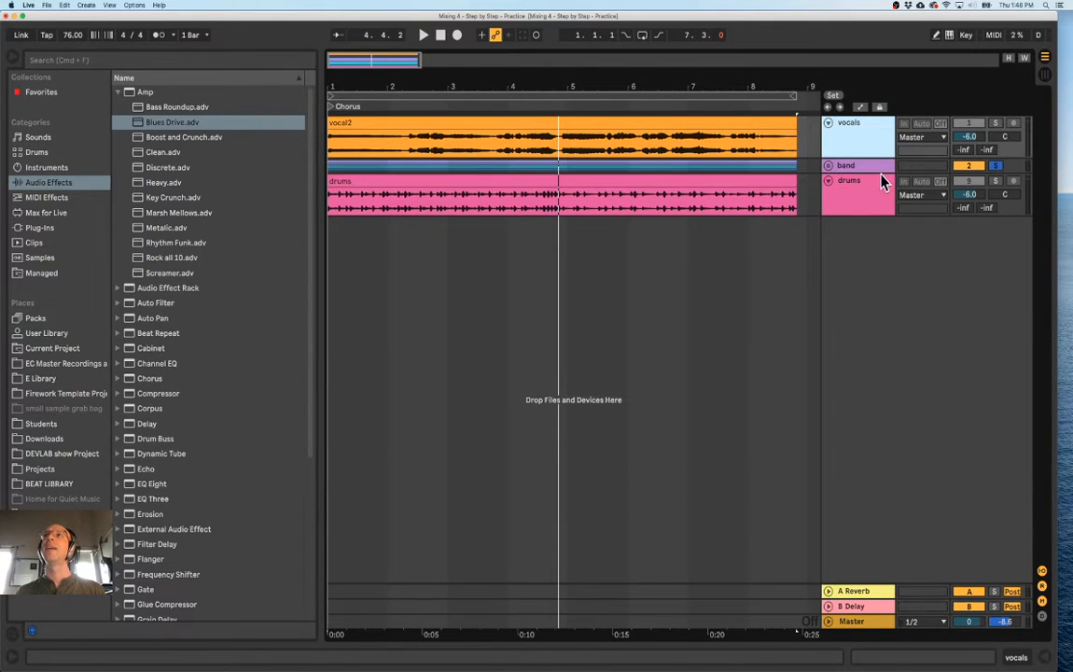
# Unfold the band group and lower its volume to -3.9 dB
pyautogui.moveTo(883, 175); pyautogui.dragTo(883, 190)
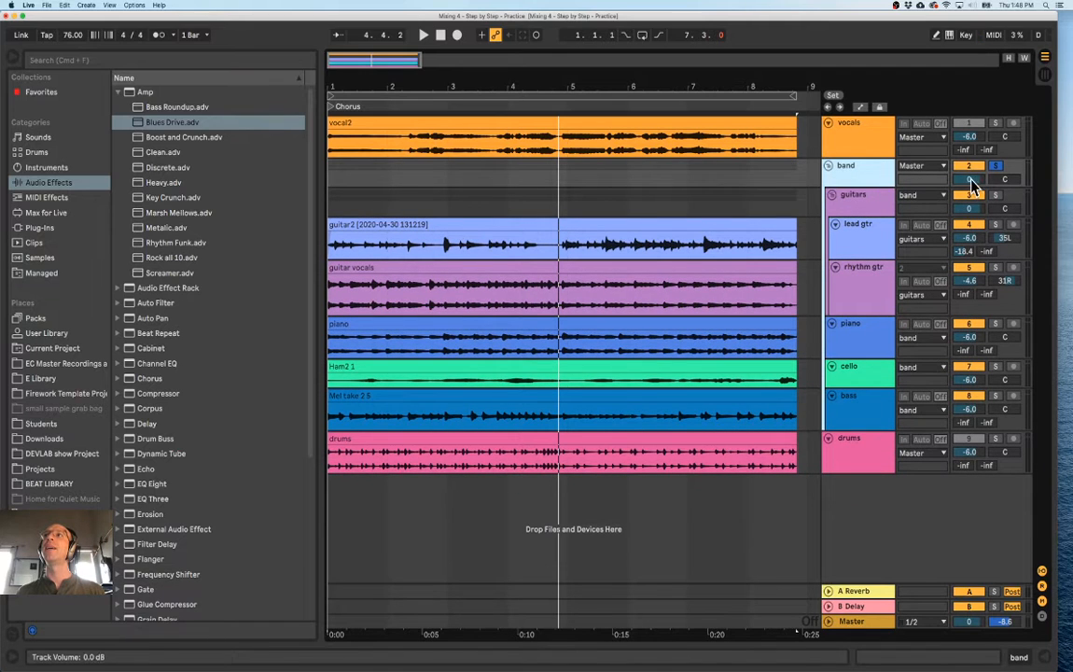
pyautogui.moveTo(970, 178); pyautogui.dragTo(970, 183)
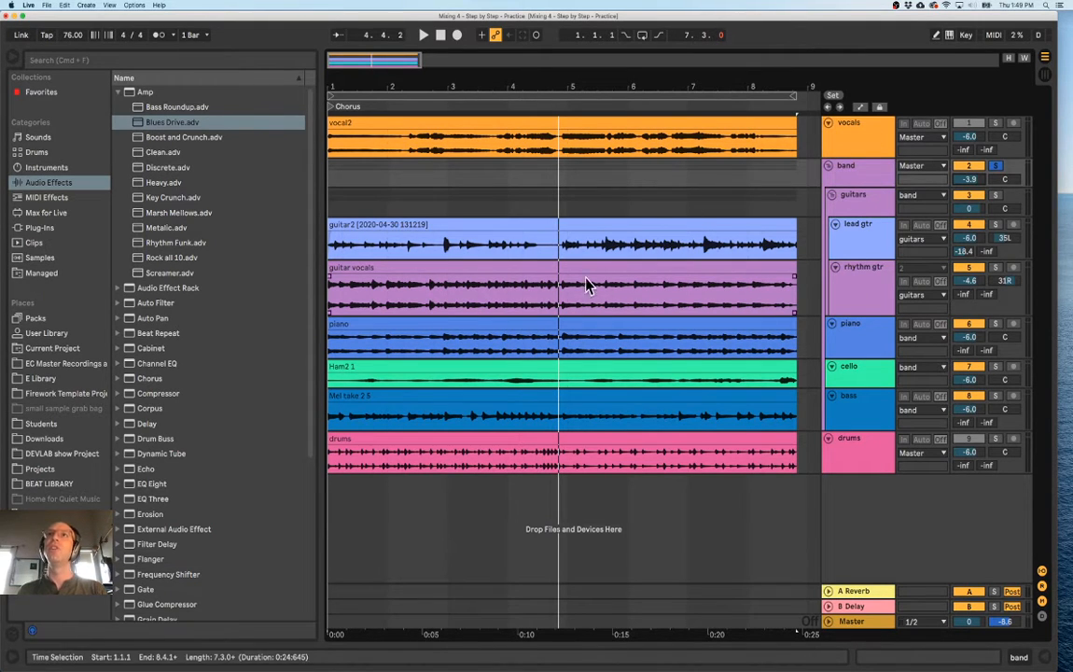
pyautogui.click(861, 183)
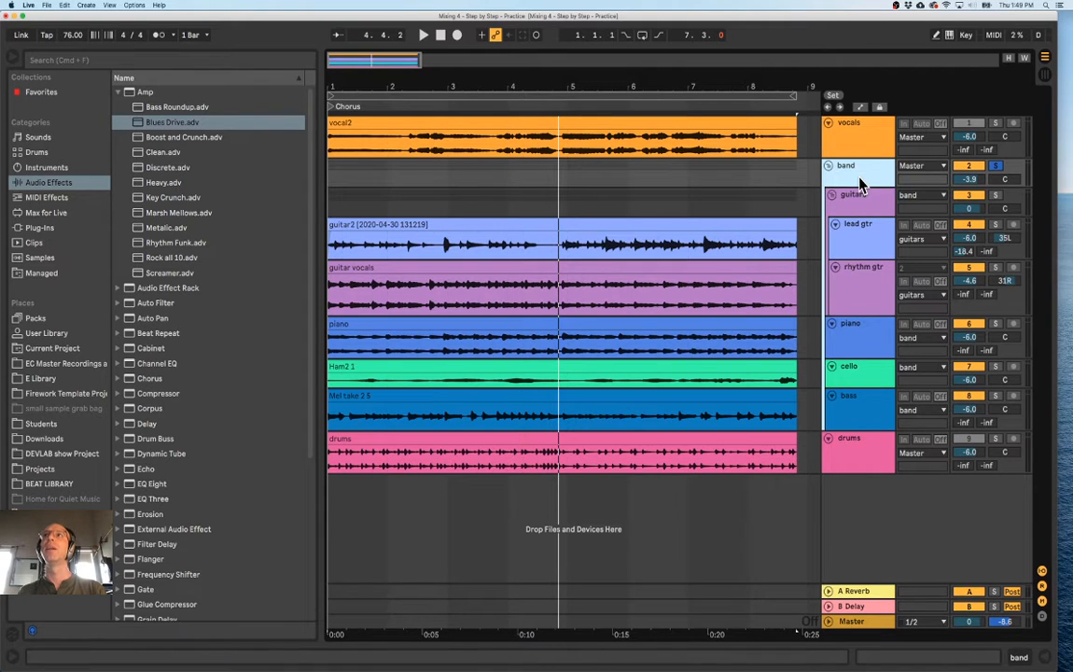
pyautogui.click(973, 180)
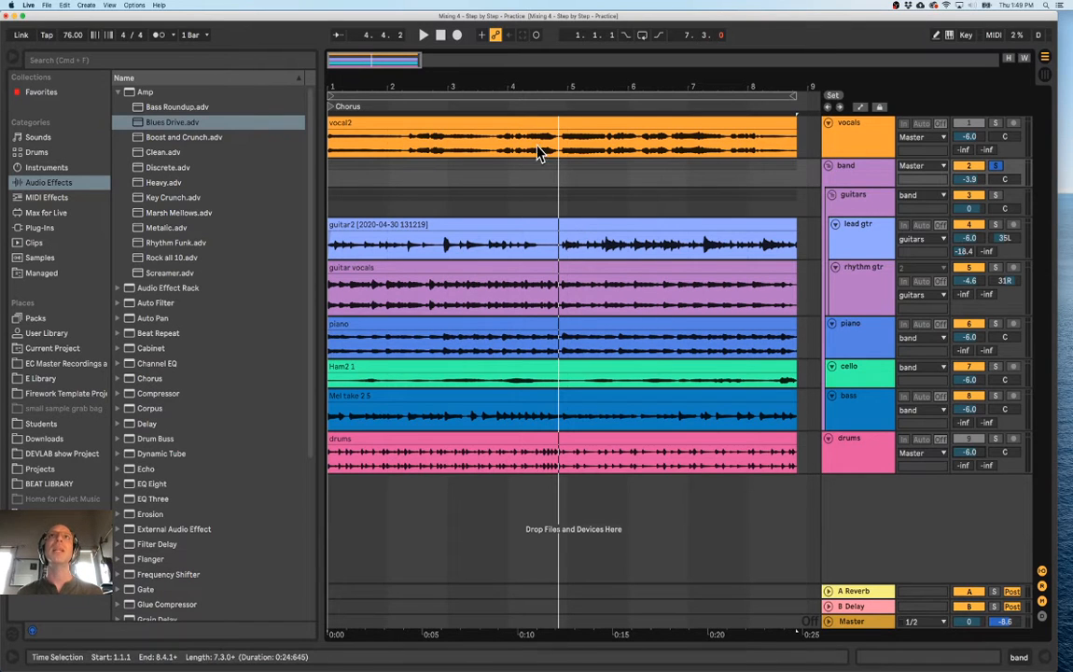
# Take the band group out of solo and add an EQ Eight to it
pyautogui.click(873, 145)
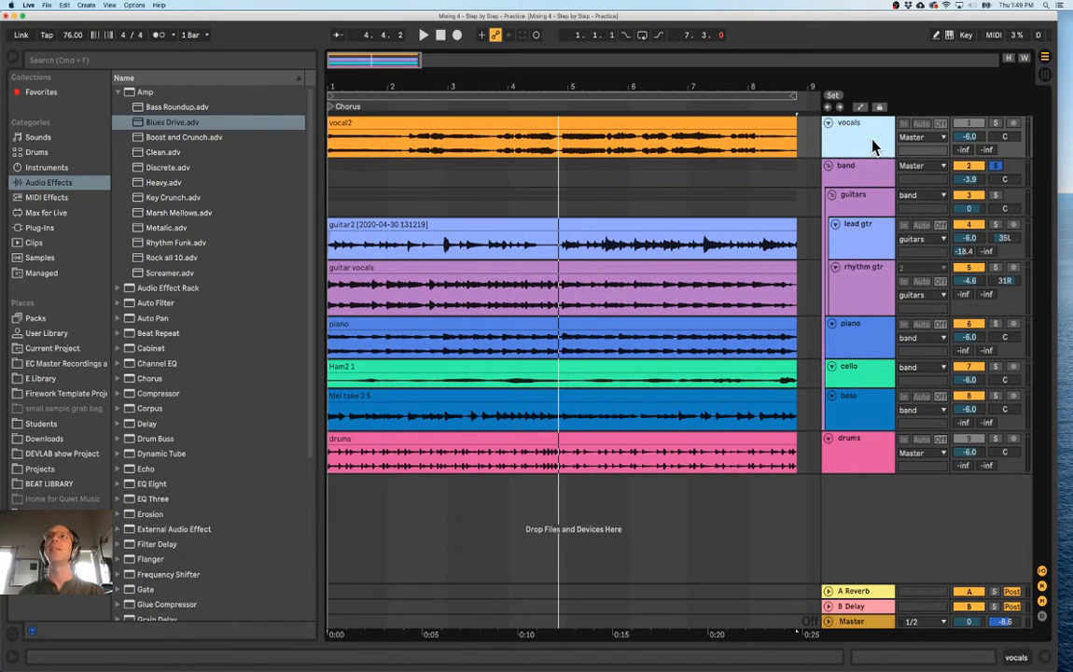
pyautogui.click(1000, 166)
pyautogui.click(879, 173)
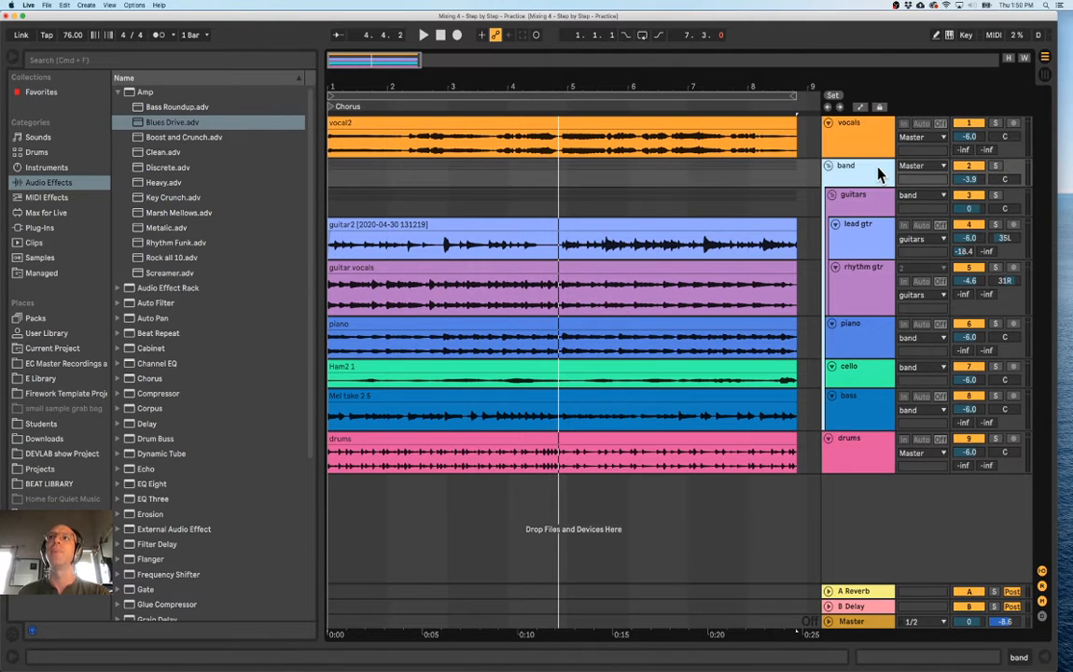
pyautogui.click(71, 184)
pyautogui.click(118, 93)
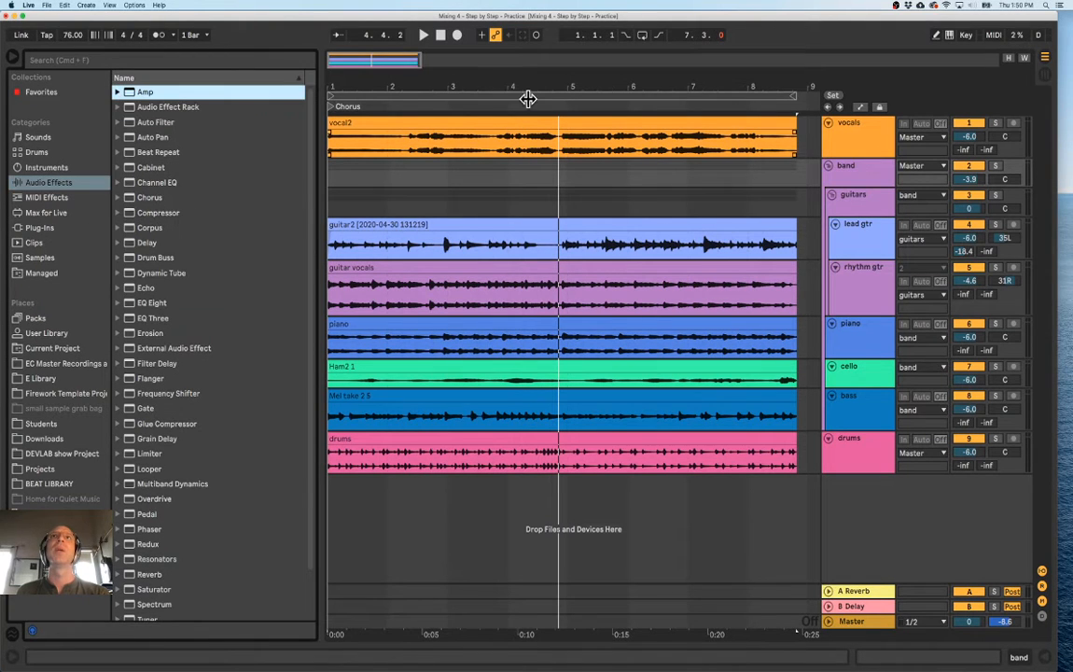
pyautogui.doubleClick(140, 302)
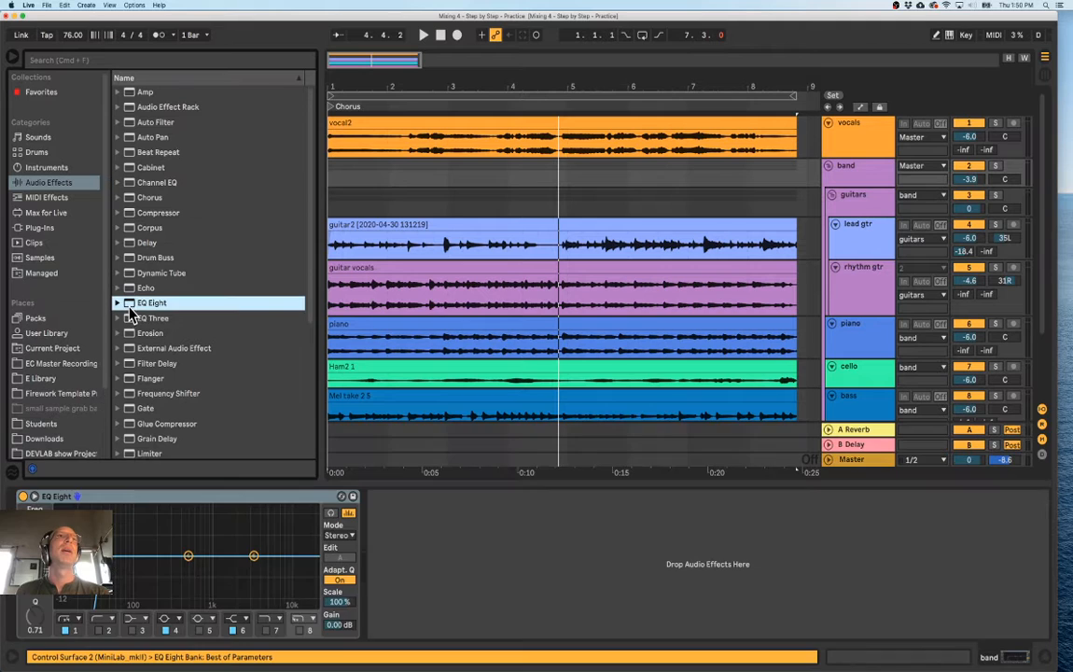
# Add an EQ Eight to the vocals track during playback and raise its low cut well above 100 Hz
pyautogui.click(852, 143)
pyautogui.press('space')
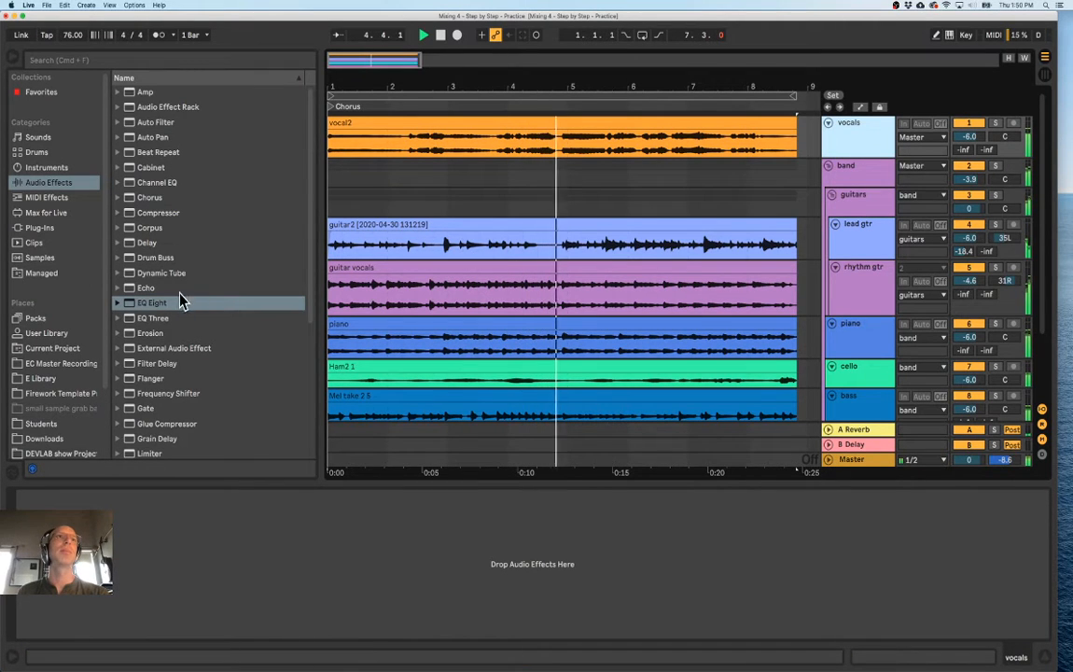
pyautogui.doubleClick(149, 302)
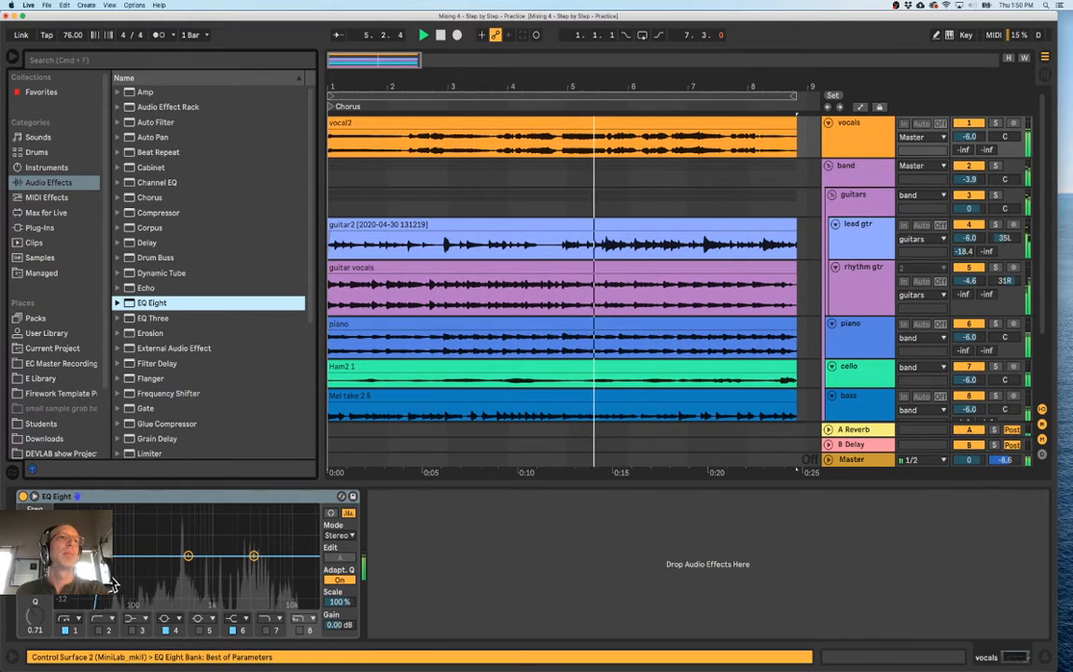
pyautogui.moveTo(108, 573); pyautogui.dragTo(168, 566)
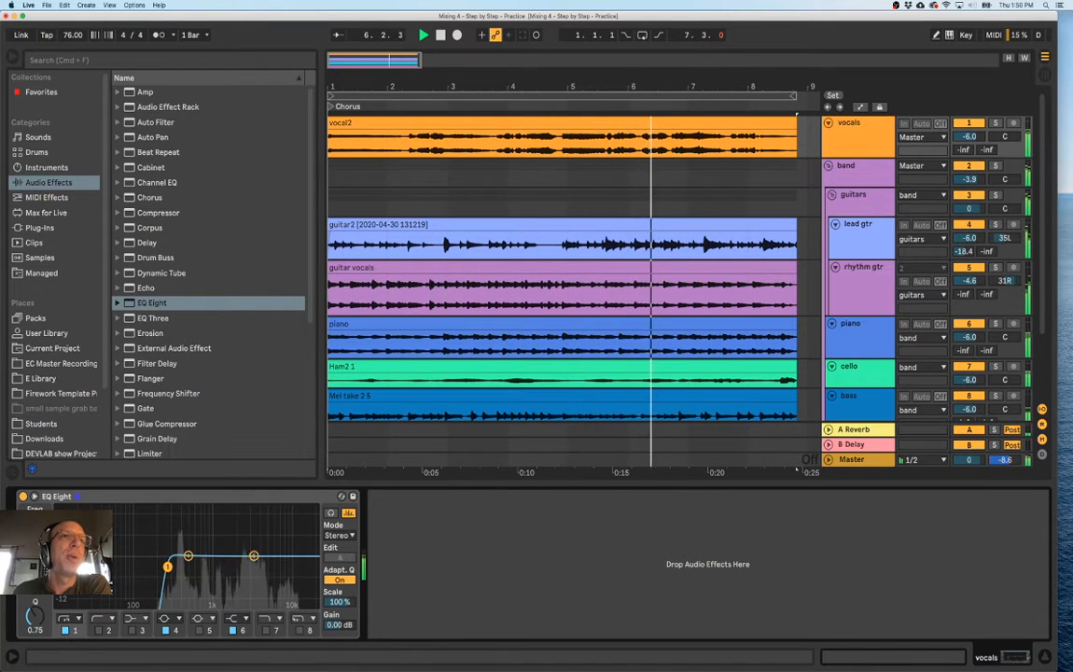
# Solo the vocals and sweep EQ band 4, settling on a 3.10 dB boost at 2.61 kHz, then stop playback
pyautogui.click(994, 122)
pyautogui.moveTo(188, 556); pyautogui.dragTo(227, 522)
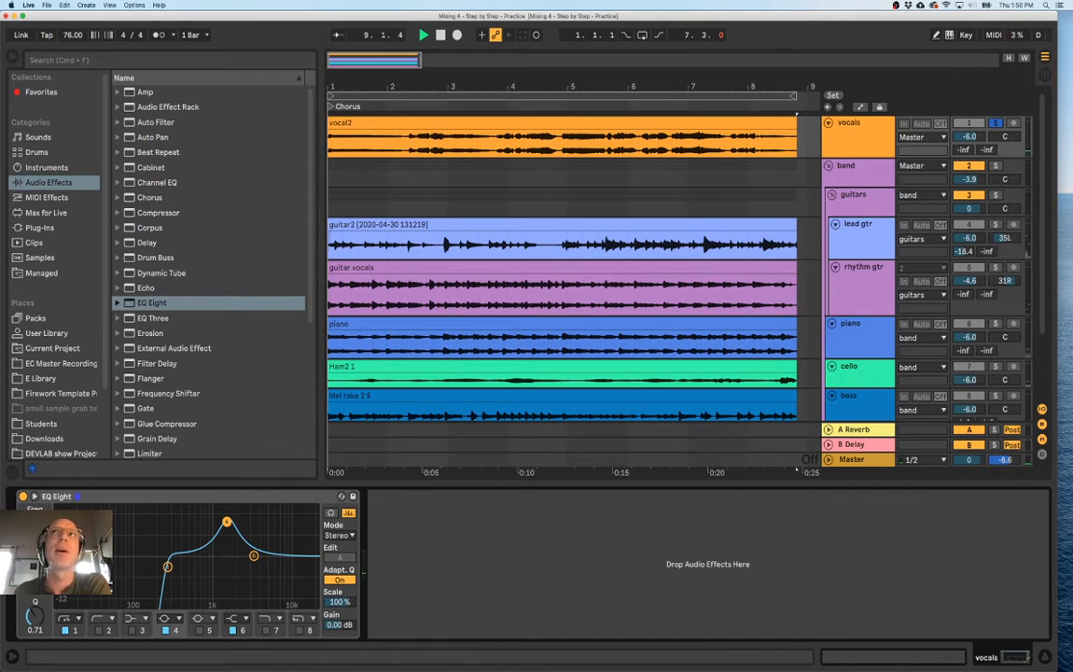
pyautogui.moveTo(229, 529); pyautogui.dragTo(210, 517)
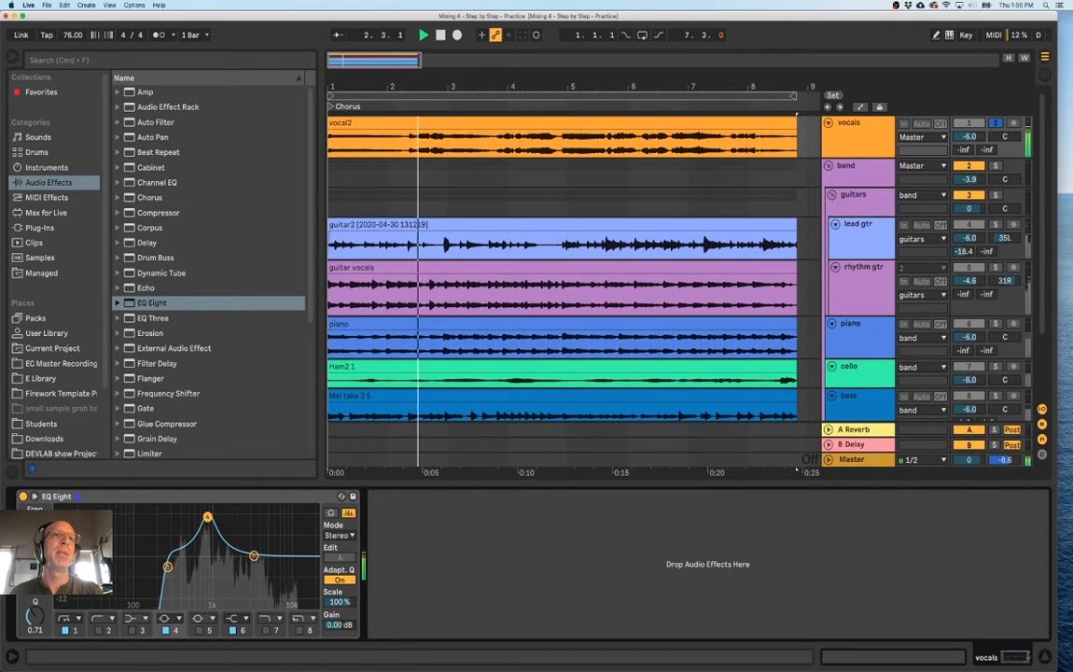
pyautogui.moveTo(210, 517); pyautogui.dragTo(244, 546)
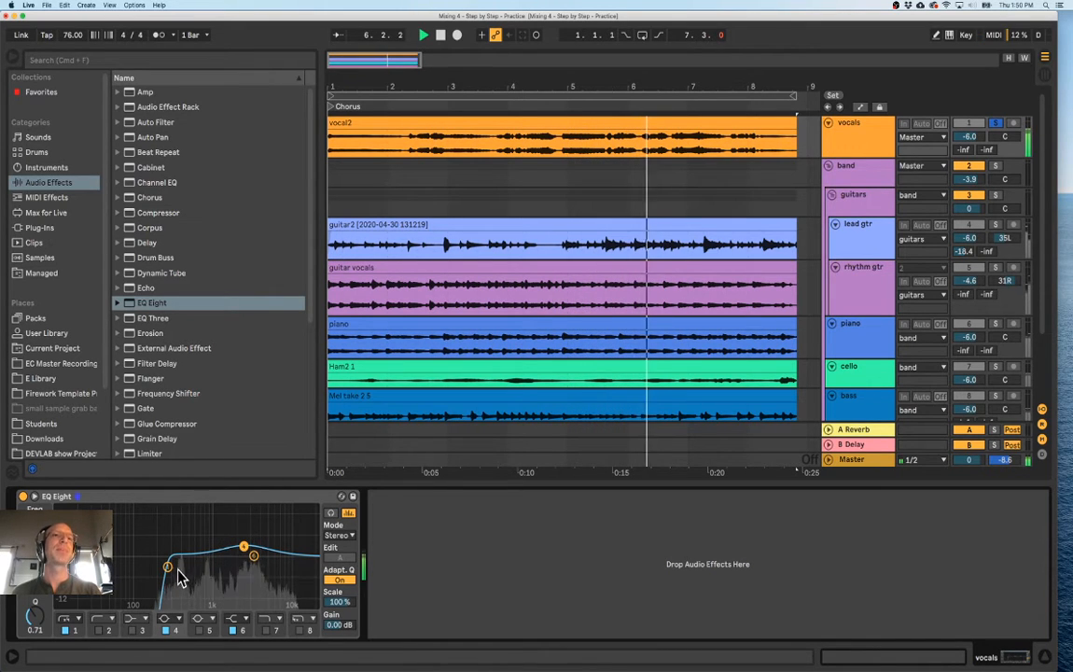
pyautogui.press('space')
# Copy the vocals' EQ Eight to the band group after its existing EQ and bypass the copy
pyautogui.click(152, 499)
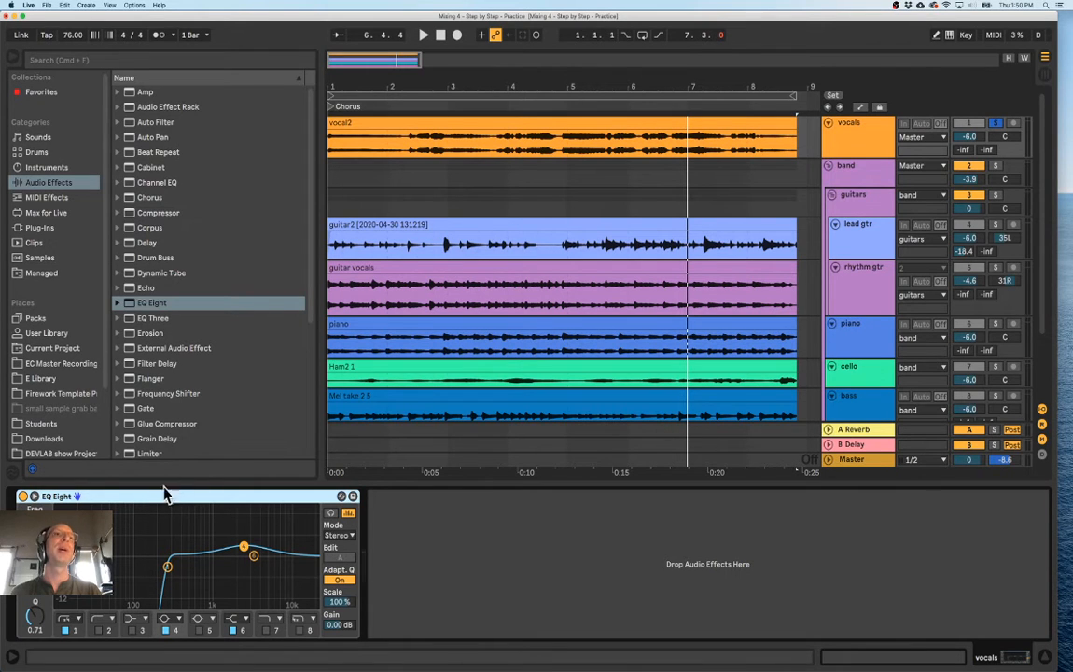
pyautogui.moveTo(154, 503); pyautogui.dragTo(764, 156)
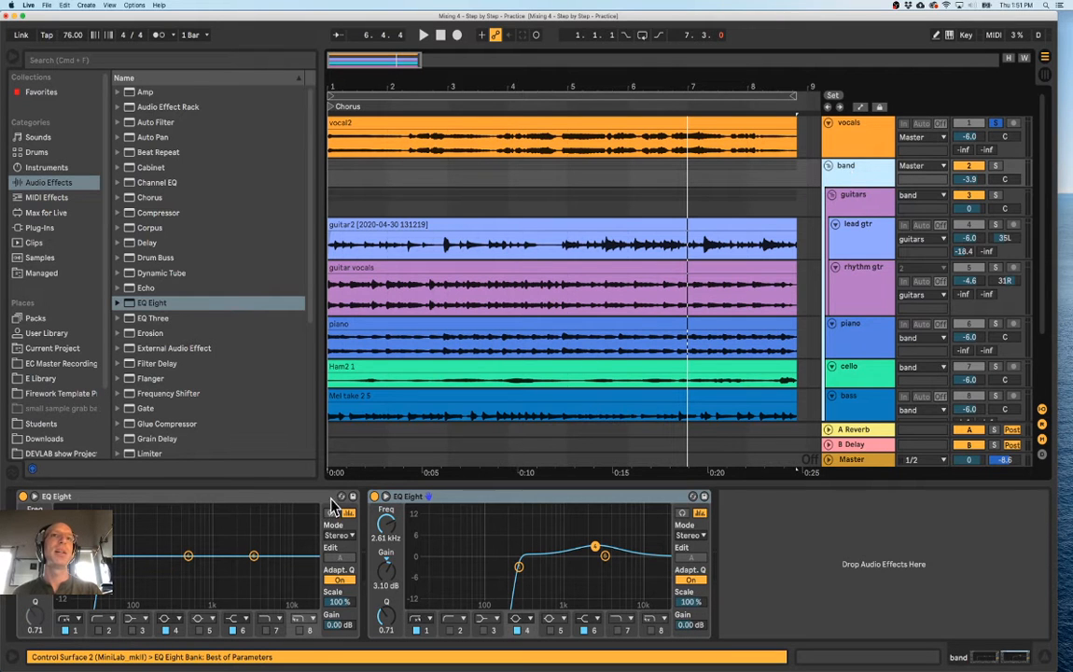
pyautogui.click(375, 496)
# Listen to the soloed vocals with their EQ, then solo the band group and play it with the copied EQ bypassed
pyautogui.press('space')
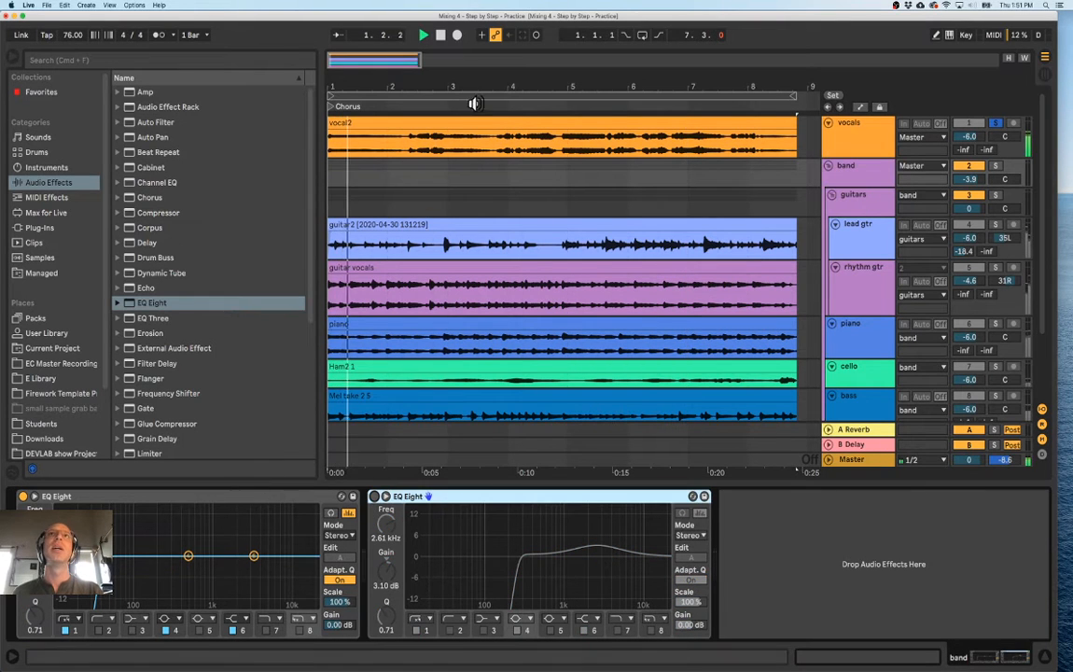
pyautogui.click(822, 133)
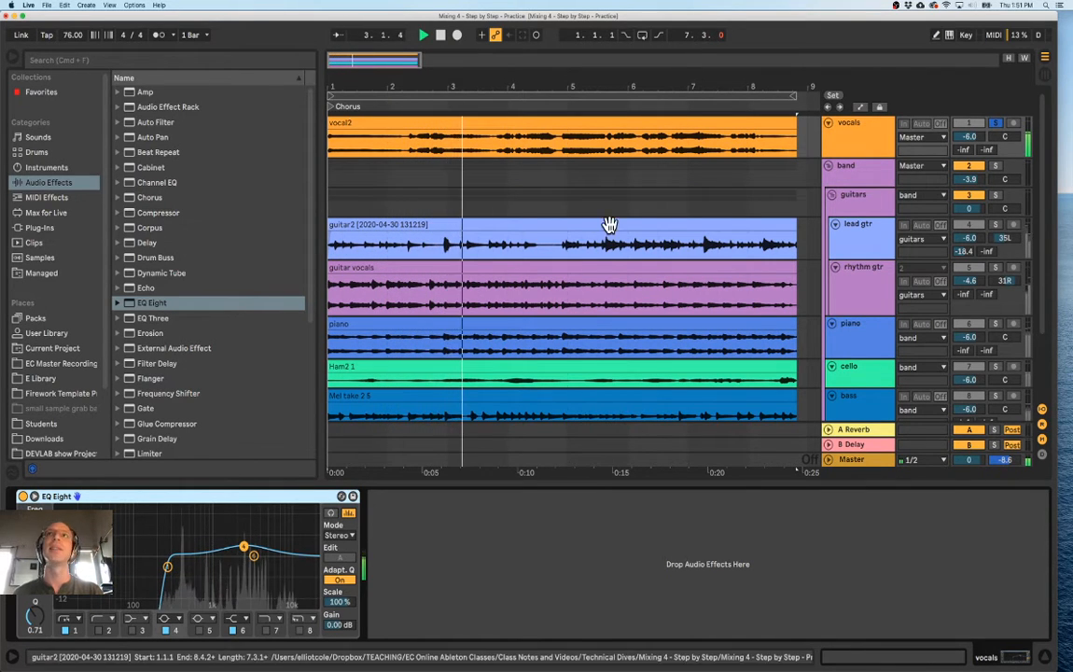
pyautogui.press('space')
pyautogui.click(868, 176)
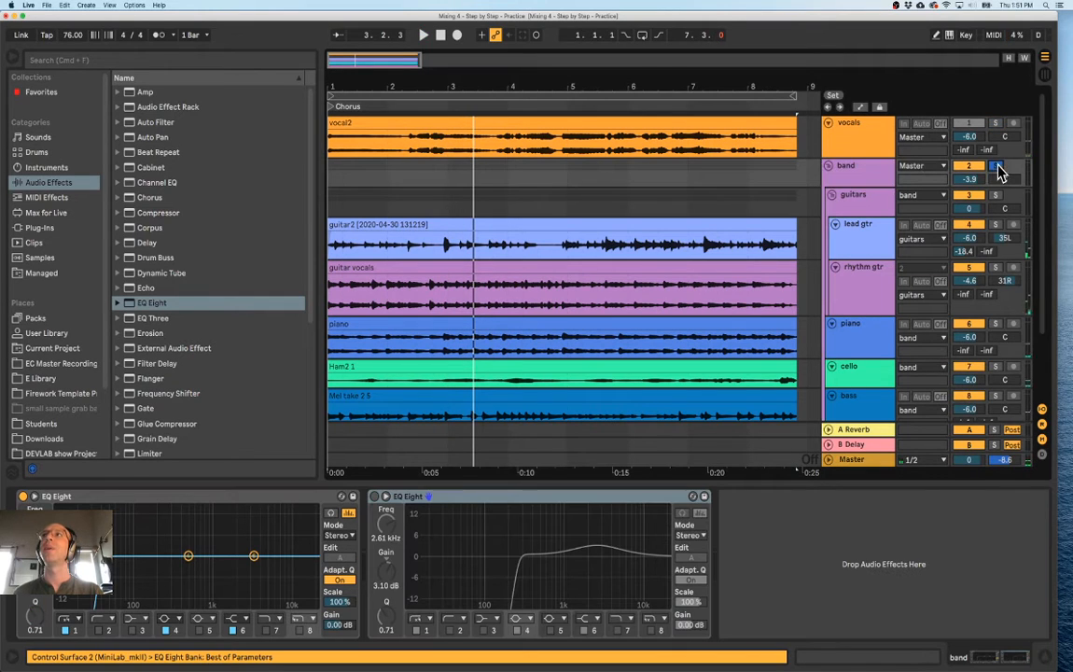
pyautogui.press('space')
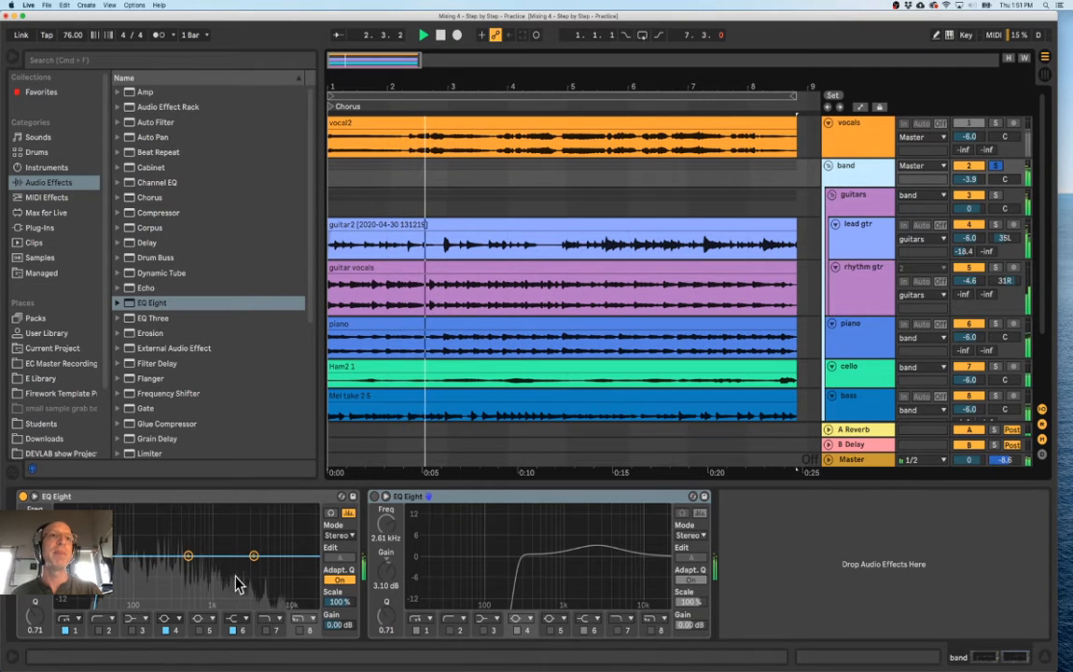
# Enable the band group's copied EQ, lower its low cut to 10 Hz, and compare its curve with the vocals' EQ
pyautogui.click(374, 497)
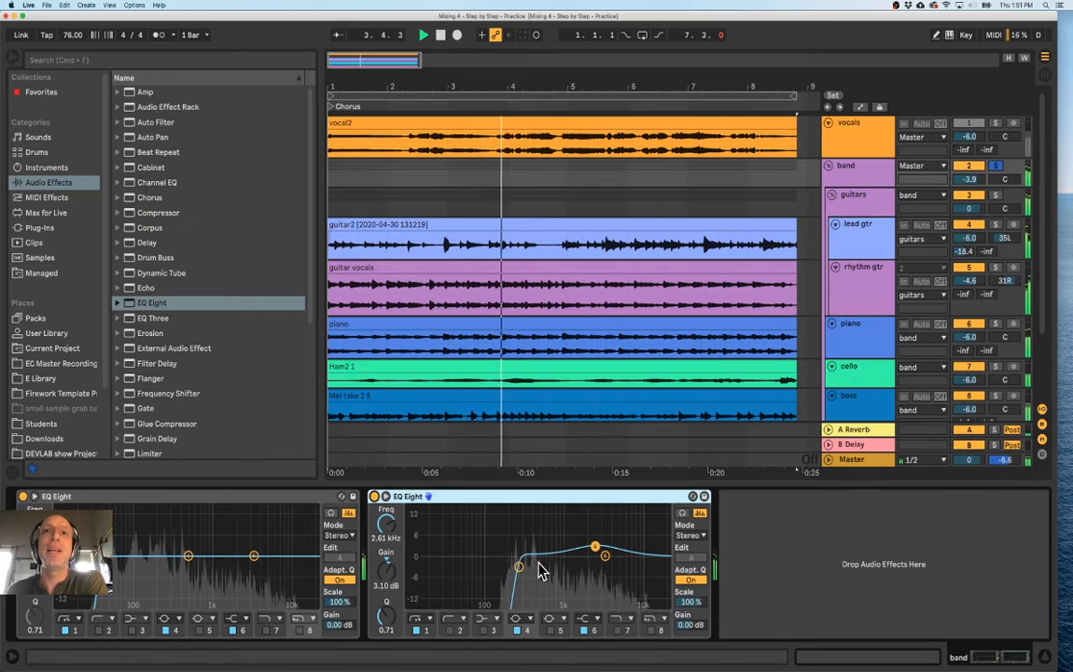
pyautogui.moveTo(518, 566); pyautogui.dragTo(411, 570)
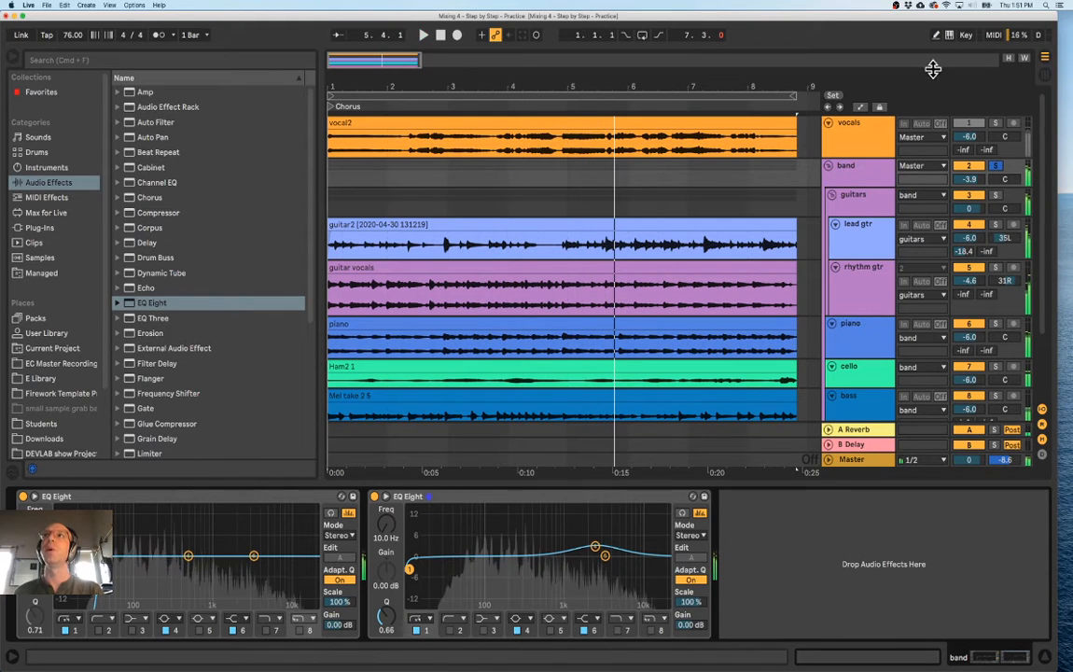
pyautogui.click(862, 147)
pyautogui.click(290, 497)
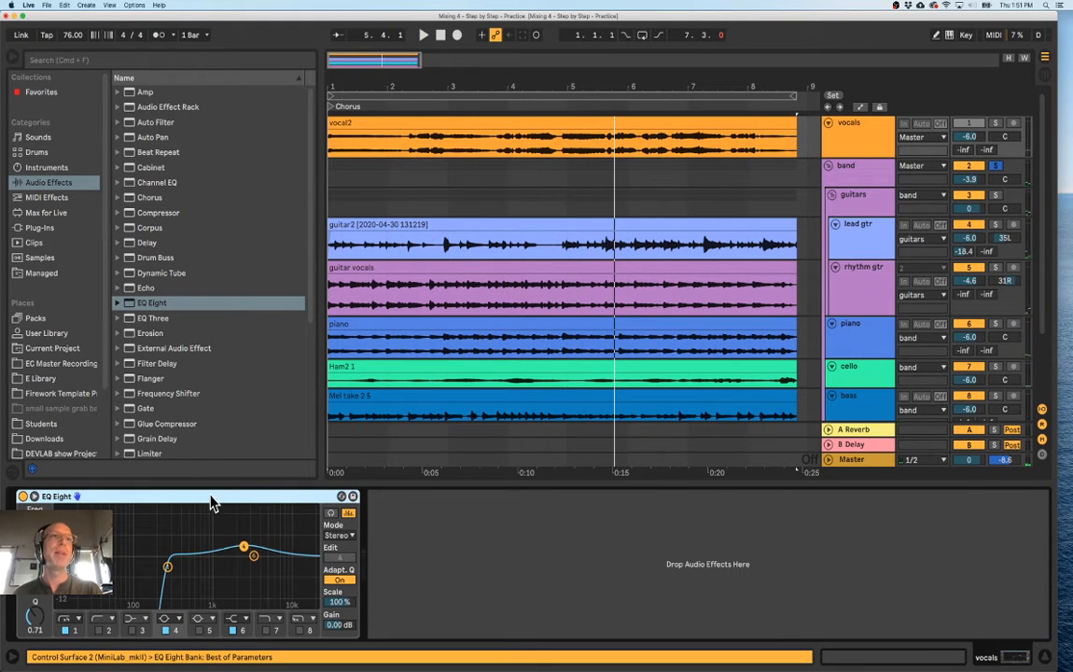
pyautogui.click(844, 166)
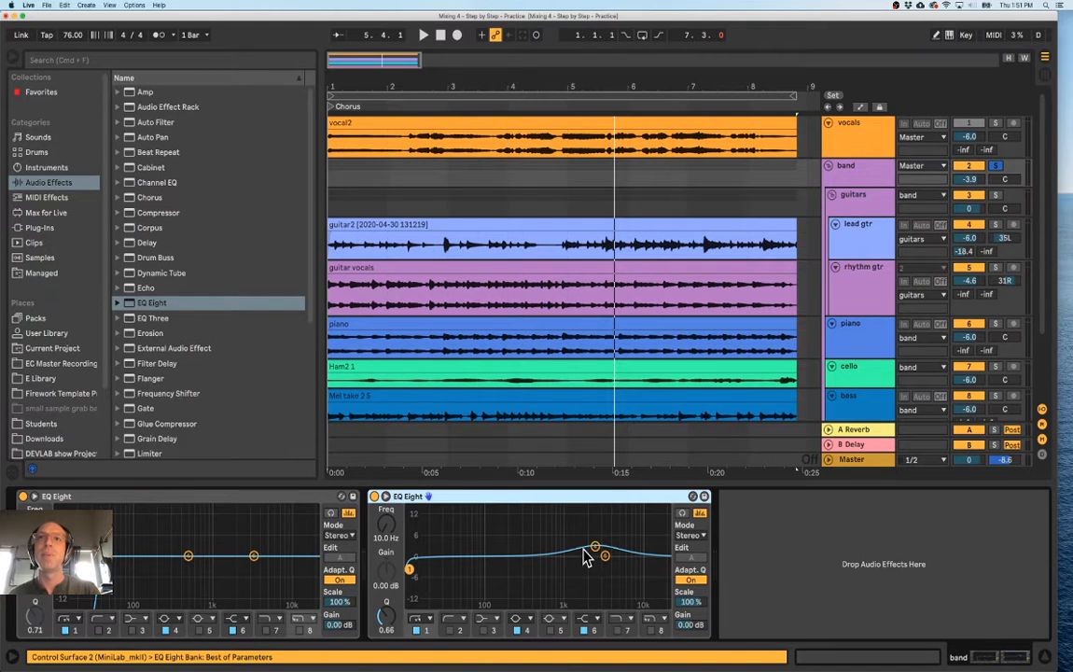
# Set the band group's 2.61 kHz EQ band to -2.62 dB and unsolo the group to hear the cut in the full mix
pyautogui.click(534, 628)
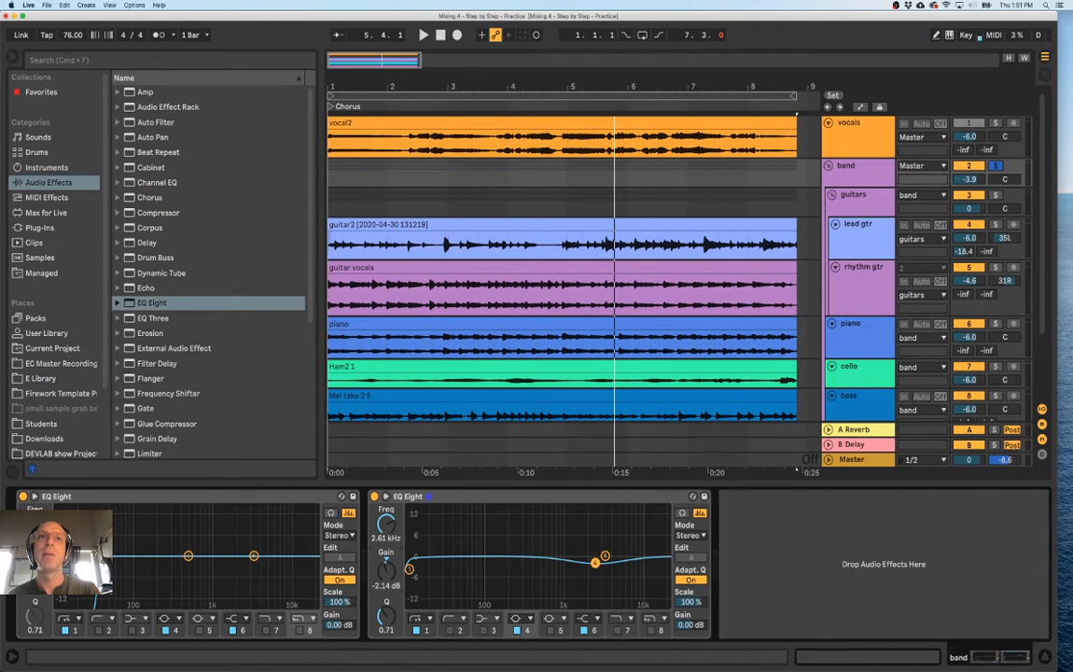
pyautogui.press('space')
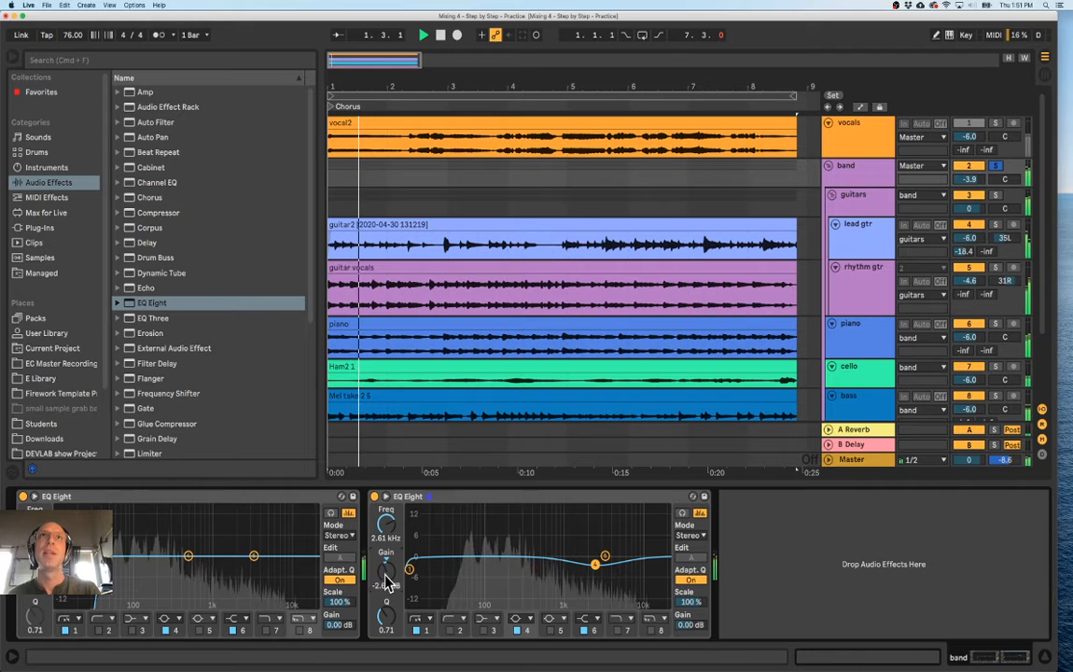
pyautogui.click(996, 168)
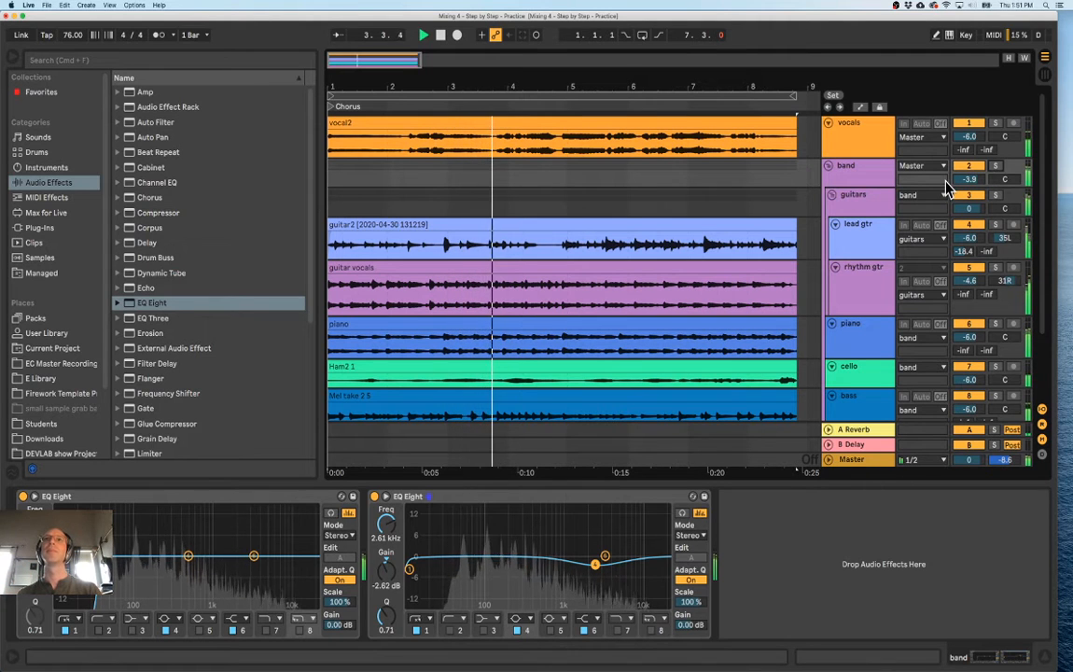
pyautogui.press('space')
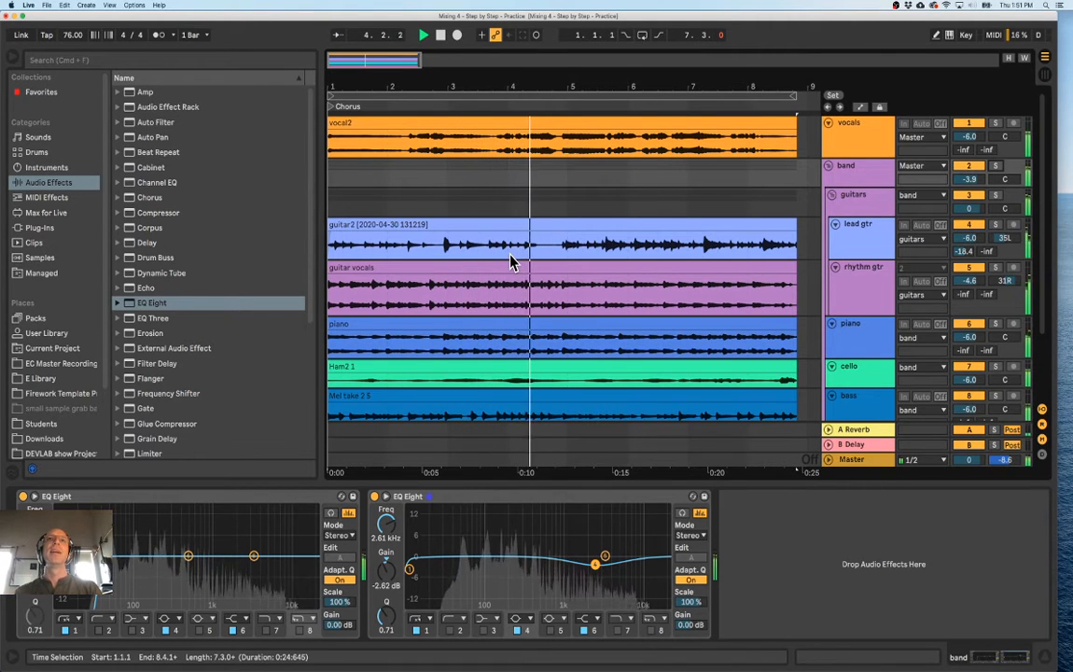
# Solo the bass track and play the song from the start
pyautogui.scroll(-2, 477, 246)
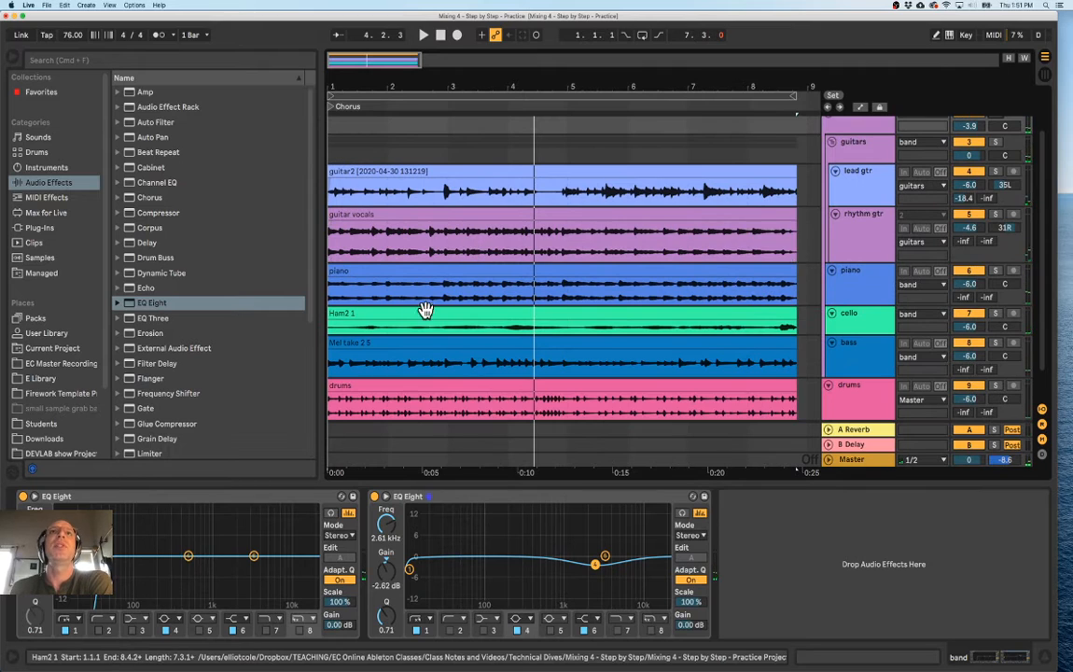
pyautogui.scroll(-1, 422, 310)
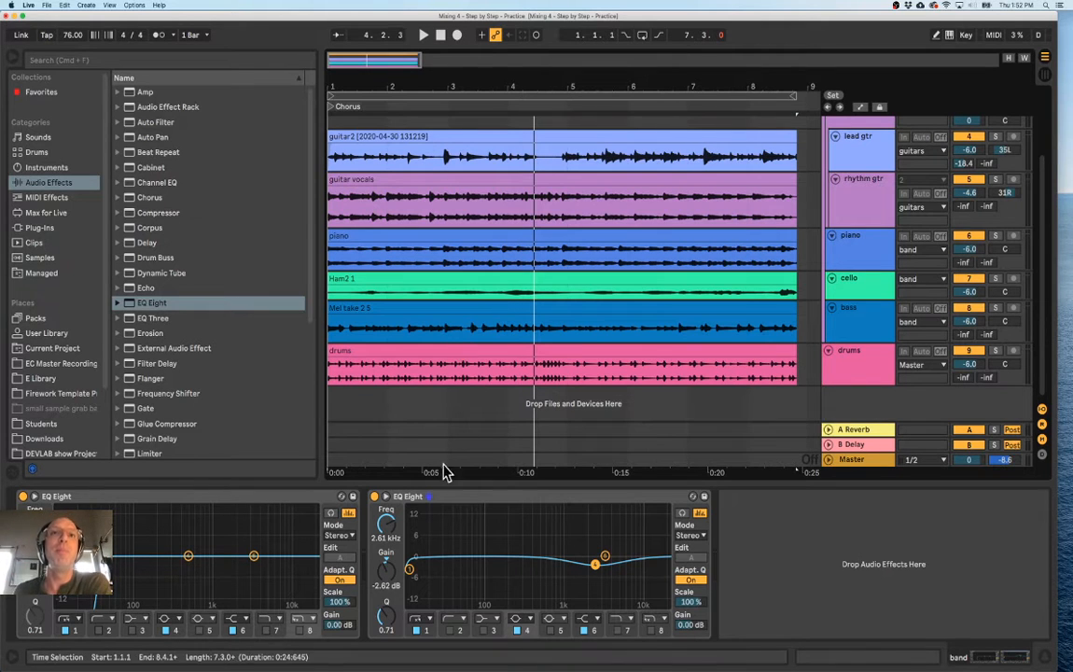
pyautogui.click(995, 309)
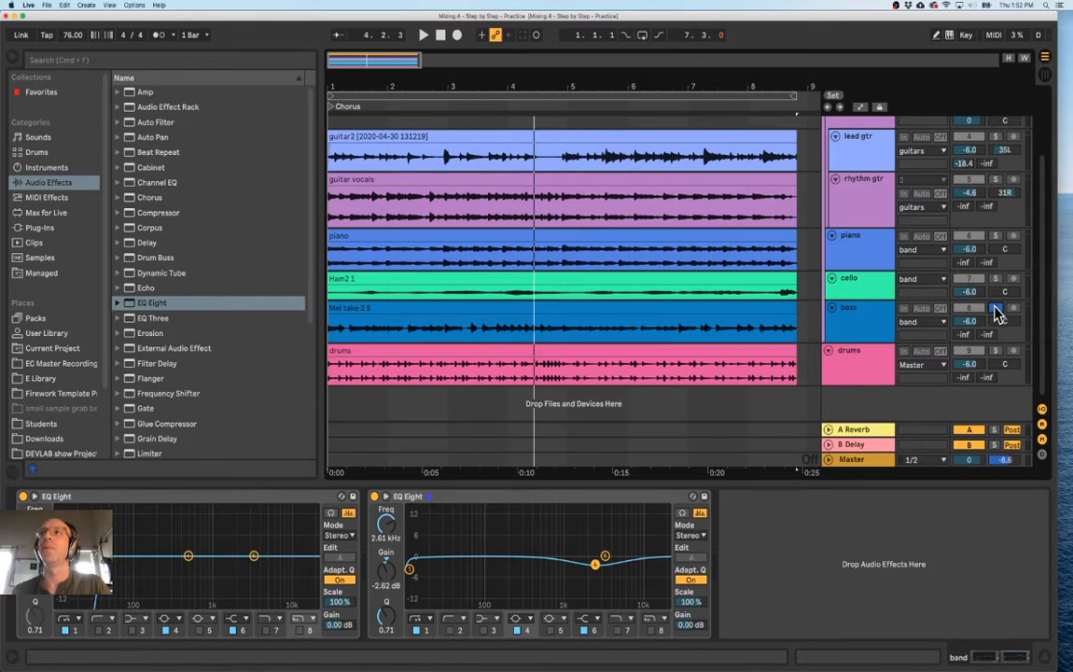
pyautogui.press('space')
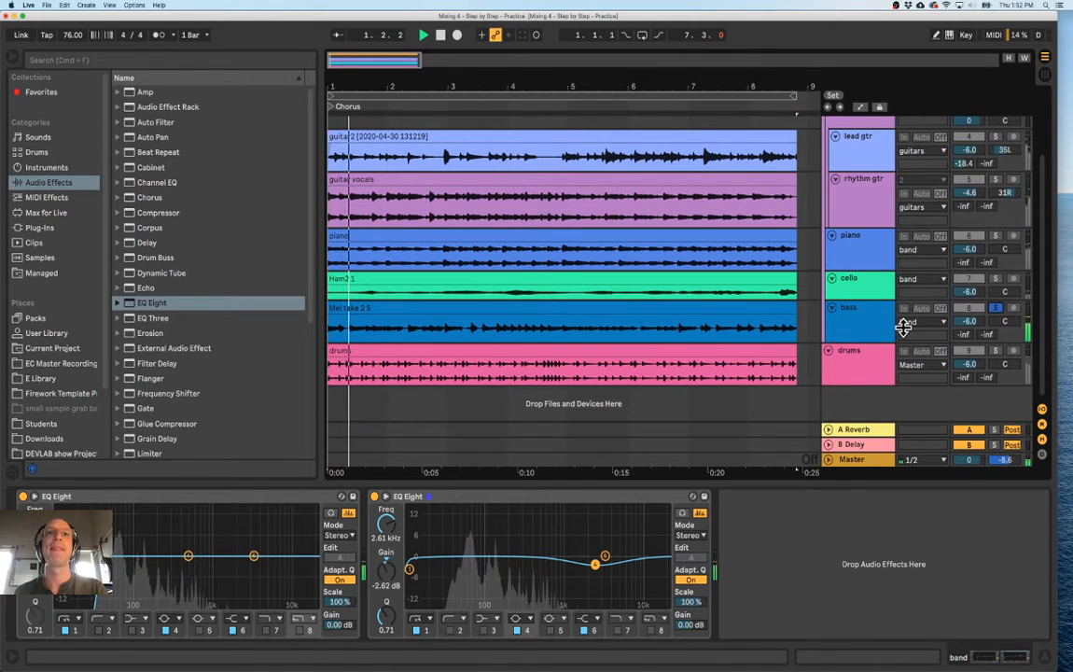
# Add an EQ Eight to the bass track and boost band 4 to its maximum at the low end
pyautogui.click(864, 334)
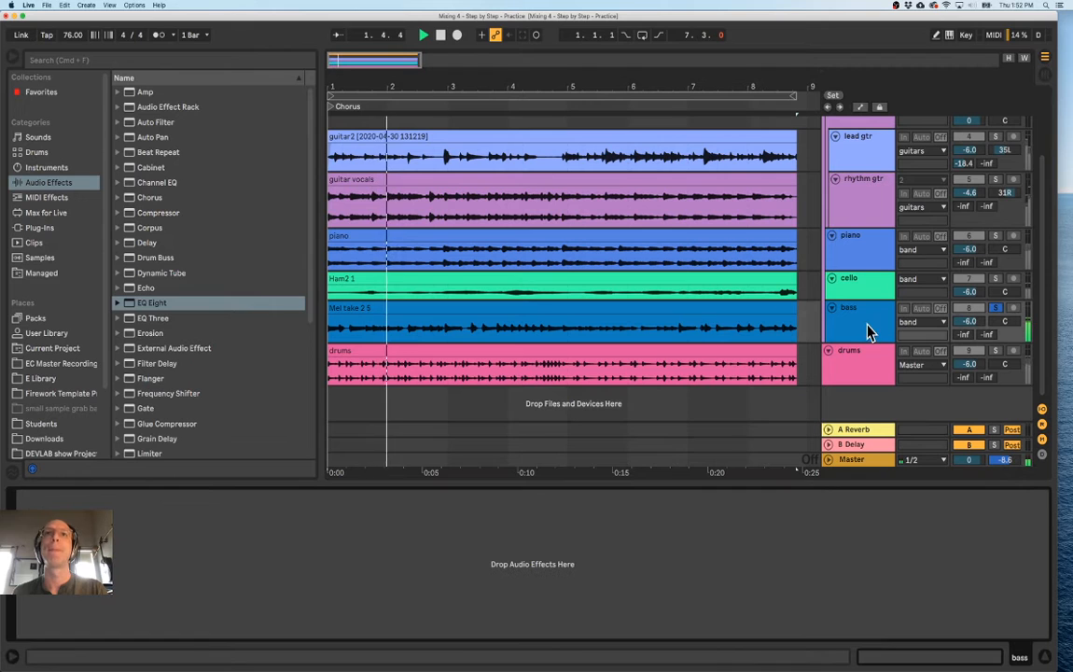
pyautogui.click(130, 303)
pyautogui.doubleClick(133, 303)
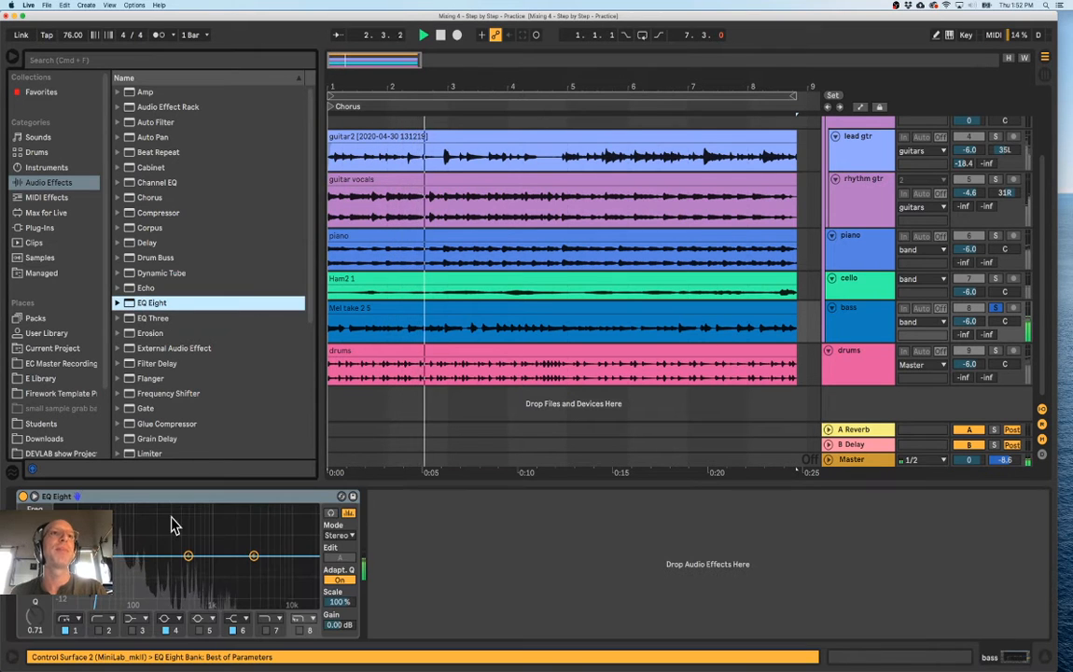
pyautogui.moveTo(189, 555); pyautogui.dragTo(123, 508)
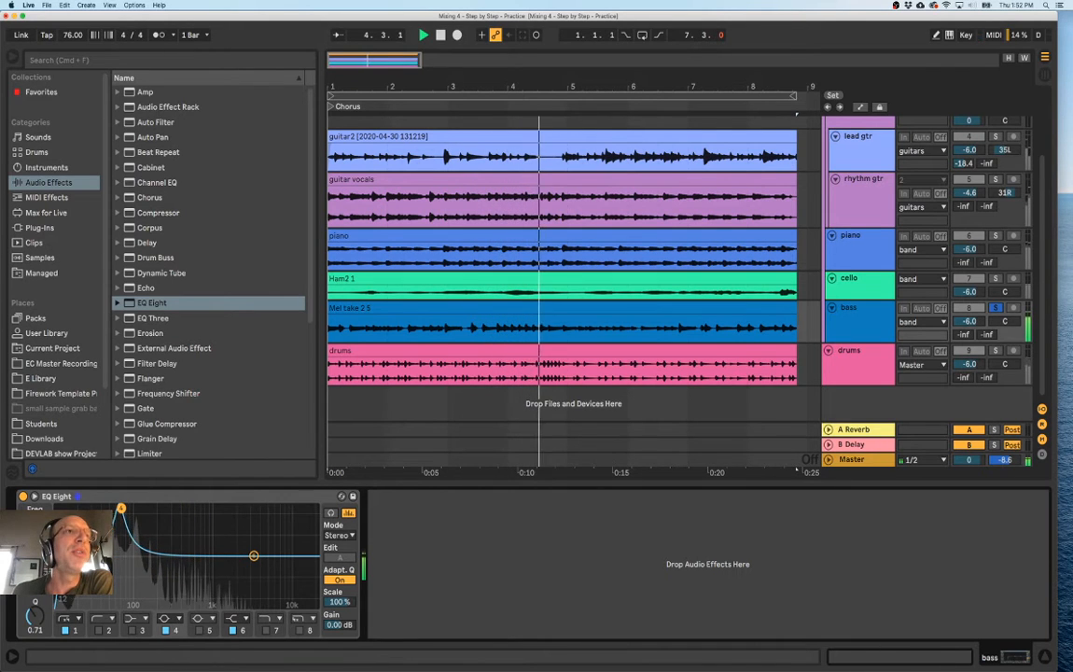
# Turn on the bass EQ's audition mode, move the boosted band 4 slightly above 100 Hz, and listen to the isolated band
pyautogui.click(330, 514)
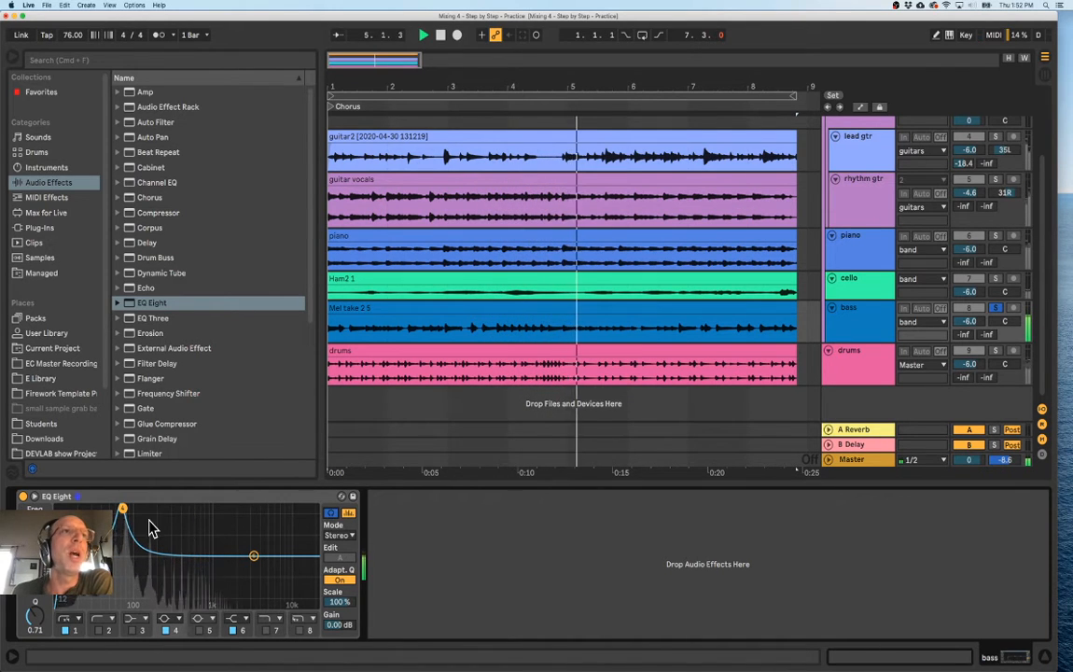
pyautogui.moveTo(122, 509); pyautogui.dragTo(153, 508)
pyautogui.press('space')
pyautogui.press('space')
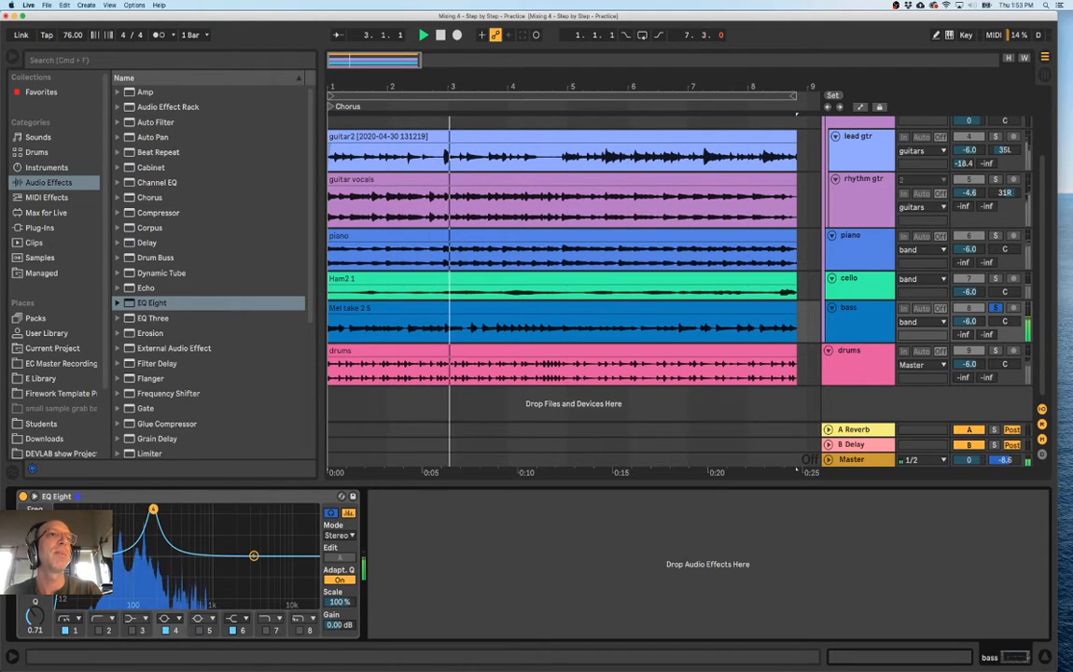
pyautogui.press('space')
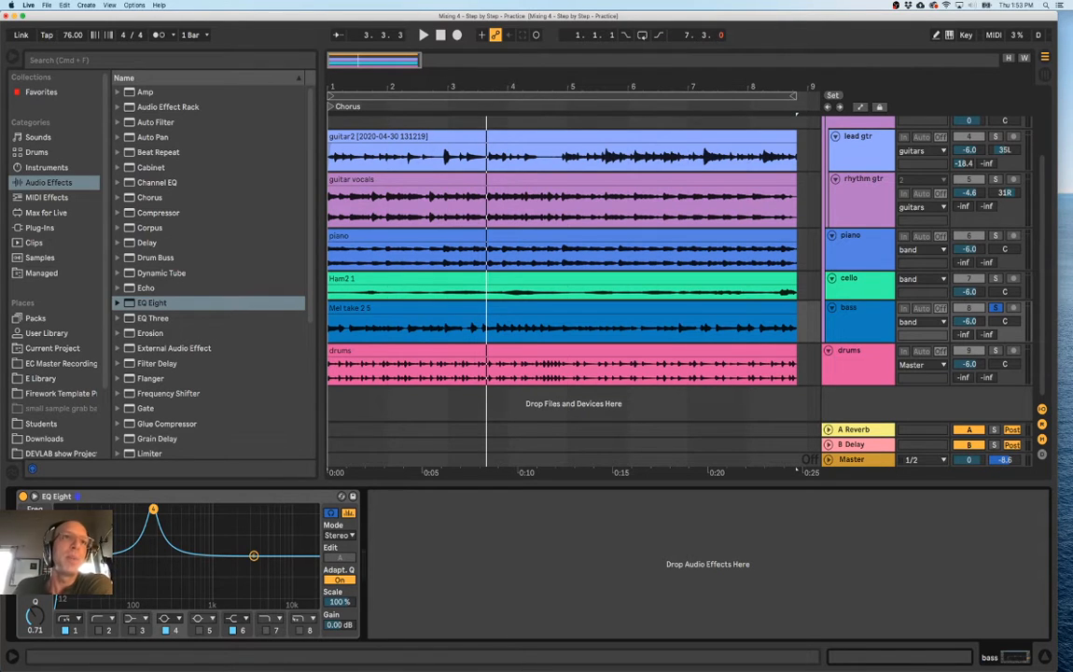
# Loop the full length of the vocal2 clip in the arrangement
pyautogui.click(413, 375)
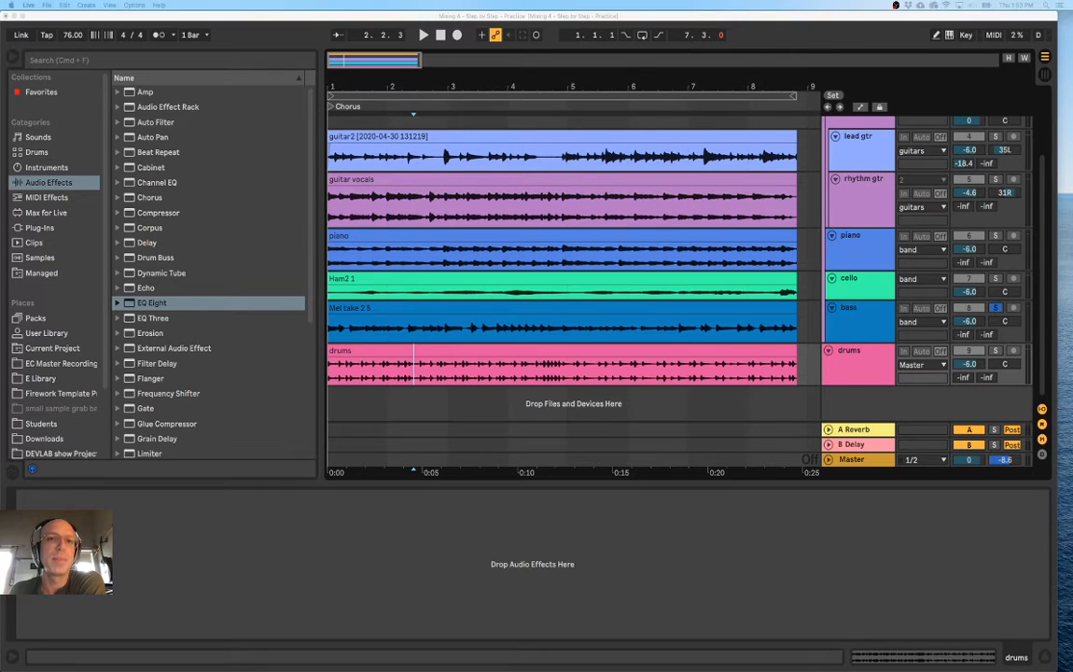
pyautogui.click(385, 141)
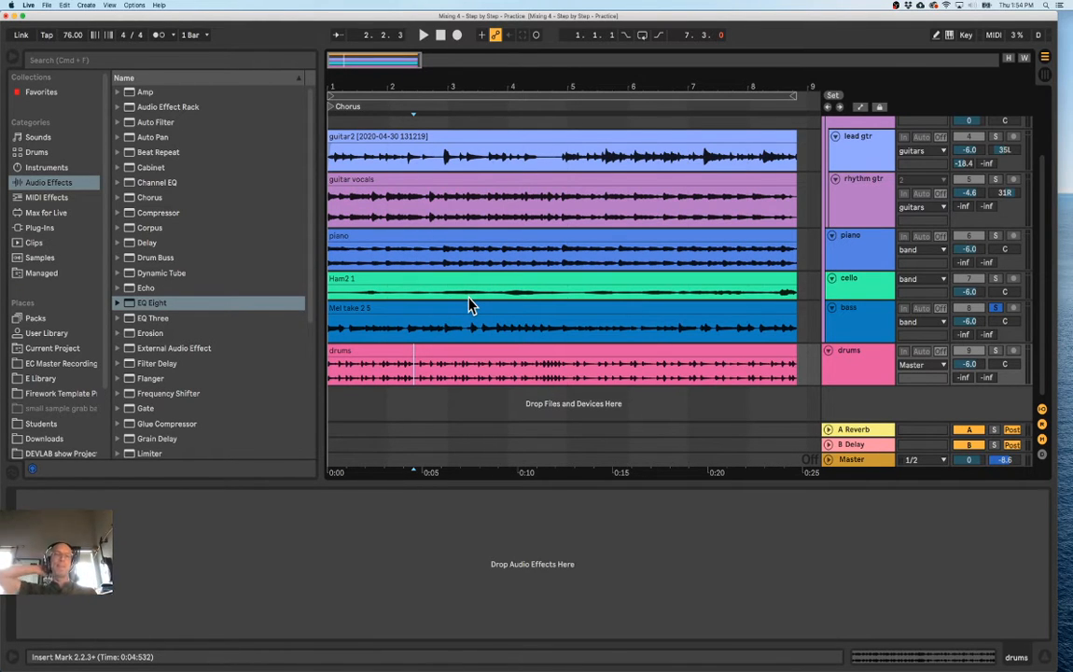
pyautogui.moveTo(516, 82); pyautogui.dragTo(515, 61)
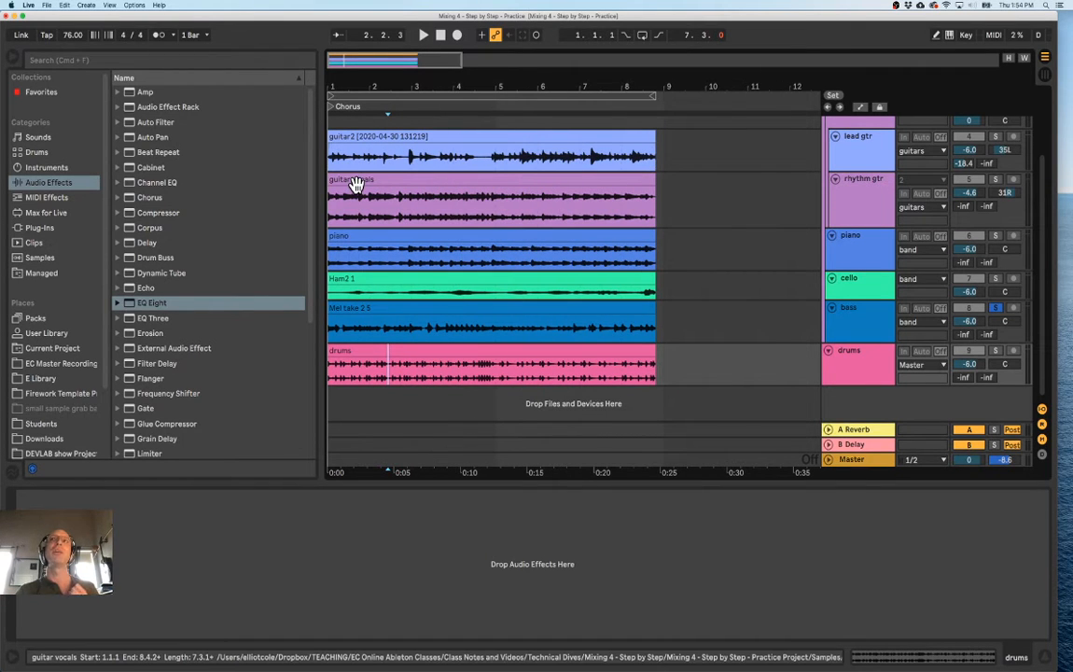
pyautogui.scroll(3, 486, 184)
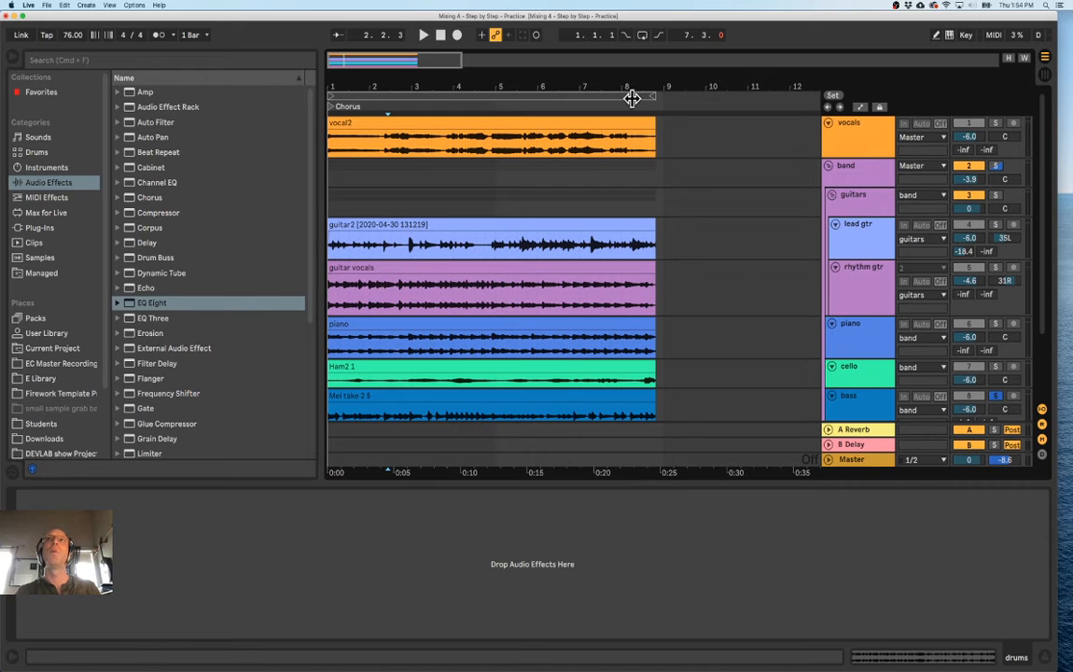
pyautogui.moveTo(644, 120); pyautogui.dragTo(644, 119)
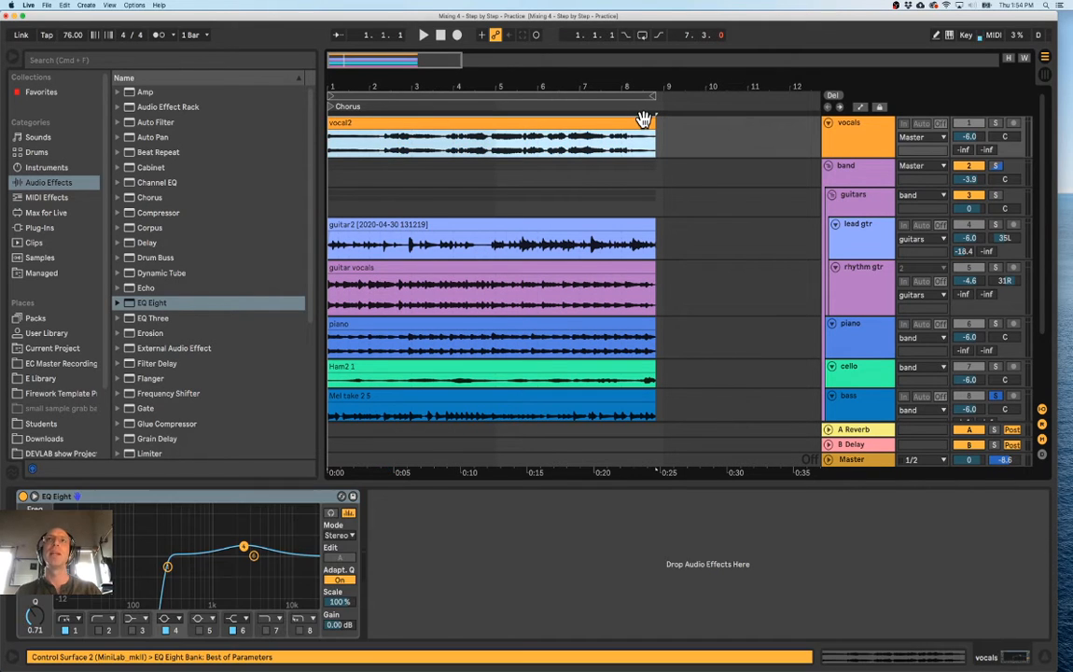
pyautogui.press('super+l')
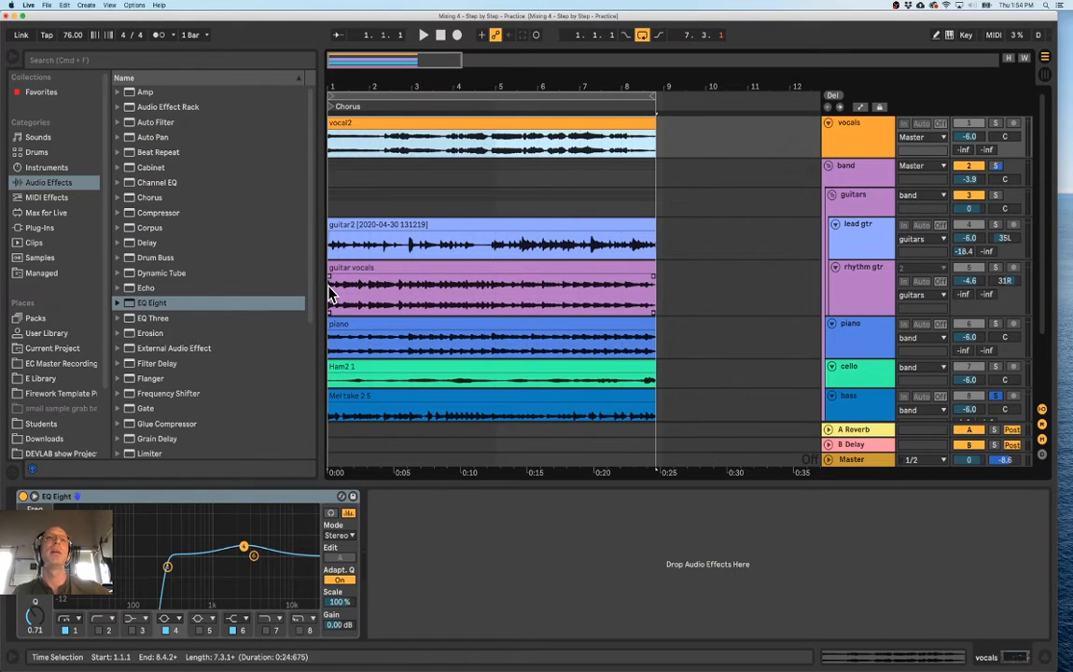
# Highlight a passage of the rhythm guitar clip around bars 4 to 6, display track automation, and add a Utility to the track
pyautogui.moveTo(494, 297); pyautogui.dragTo(651, 303)
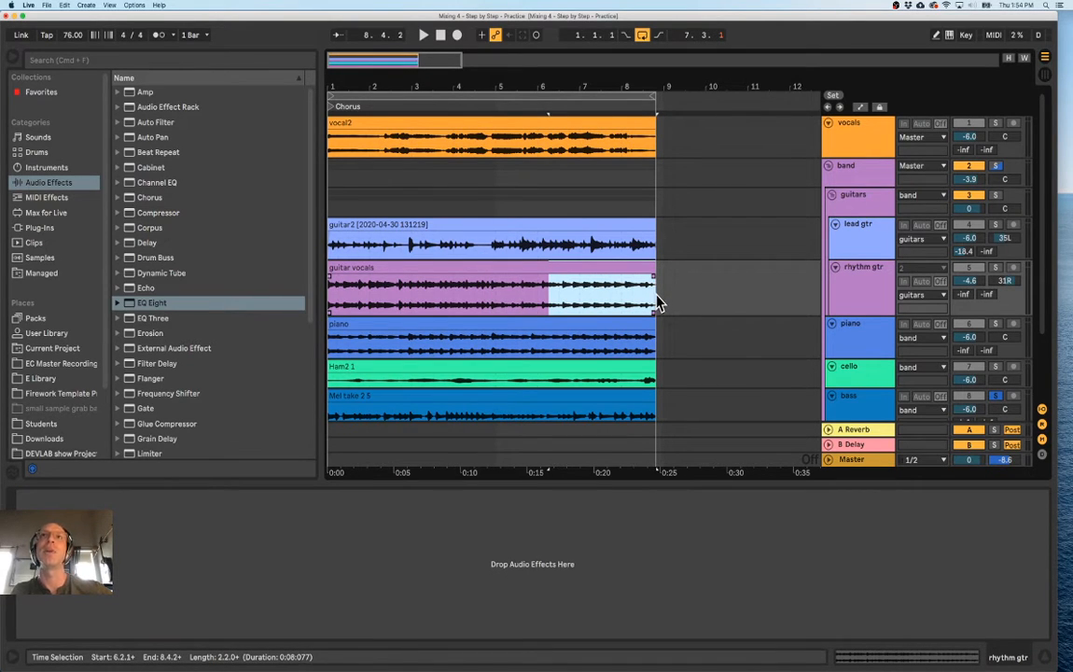
pyautogui.moveTo(484, 302); pyautogui.dragTo(540, 303)
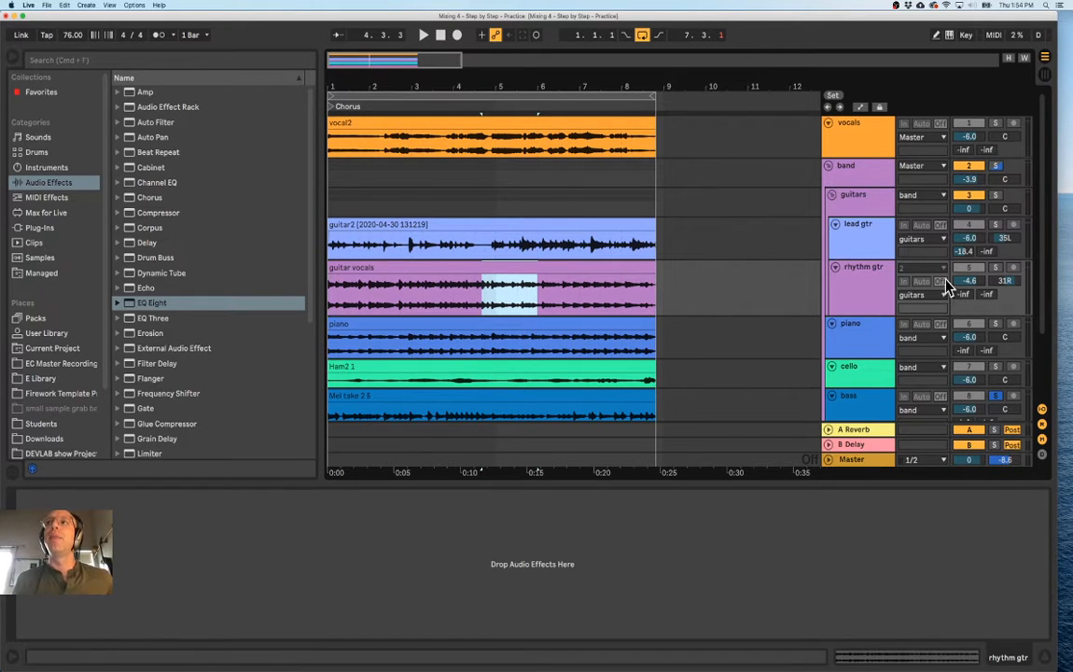
pyautogui.press('a')
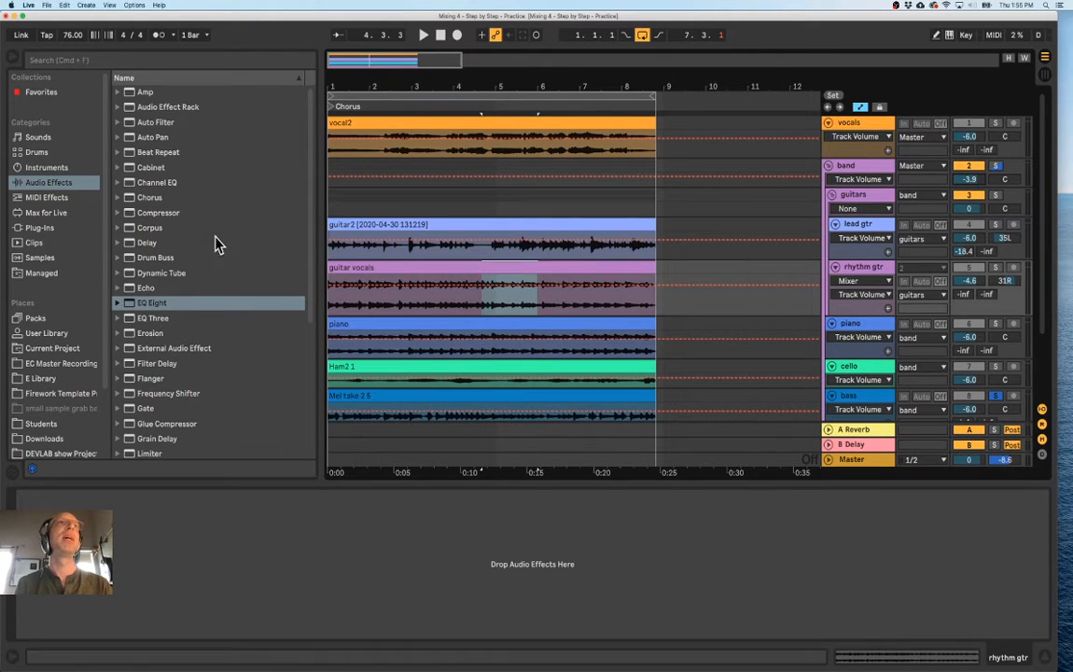
pyautogui.scroll(-5, 136, 201)
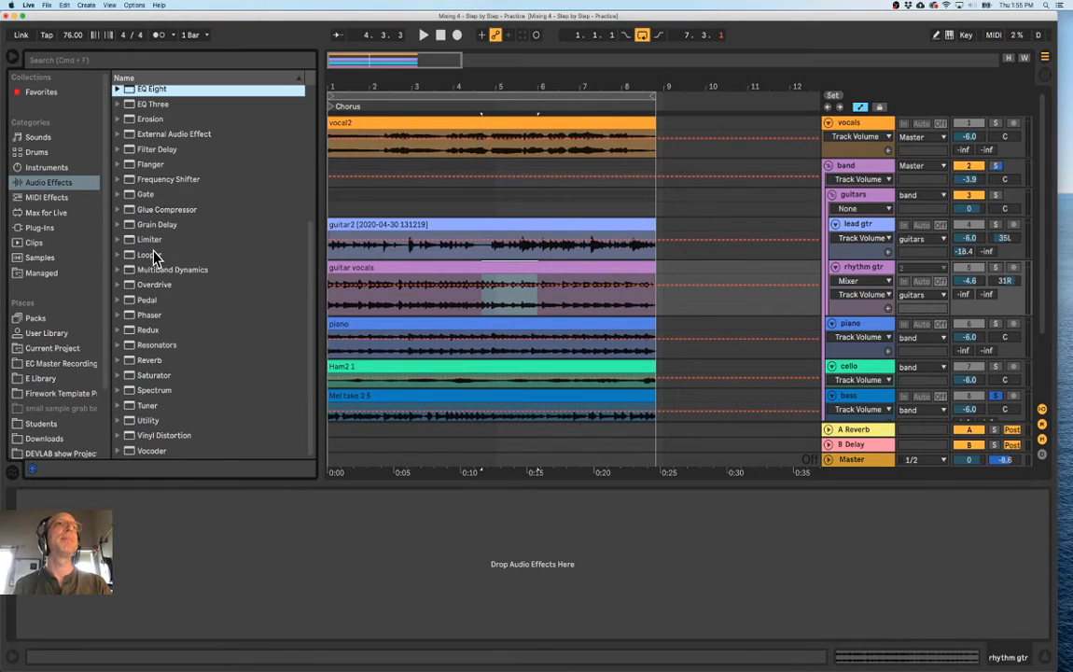
pyautogui.doubleClick(131, 422)
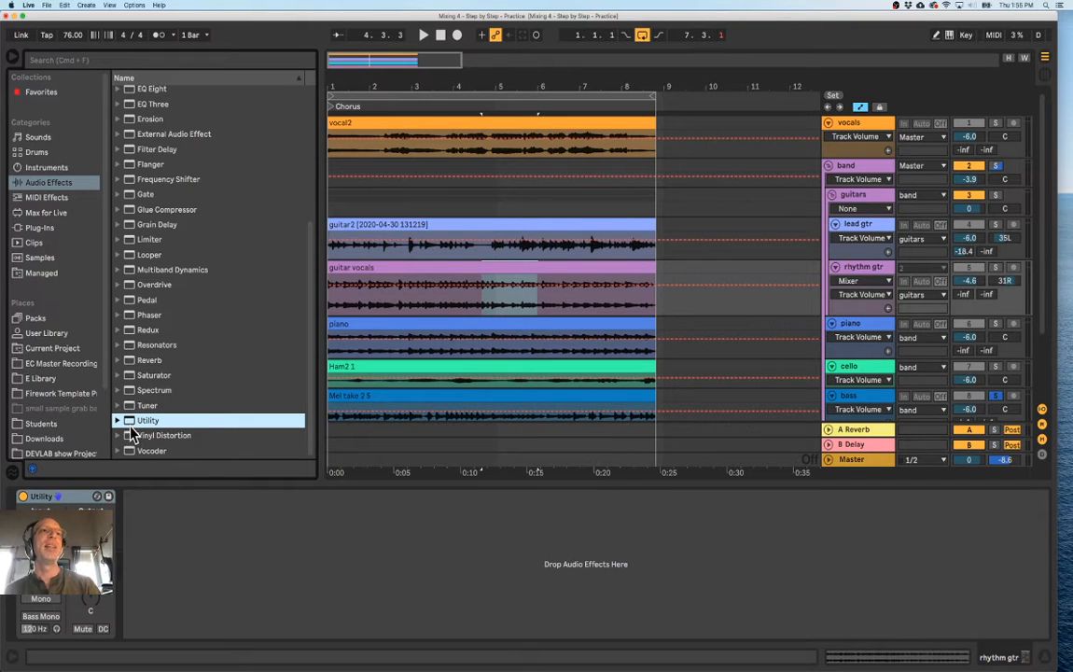
# Show the Utility's Gain automation on the rhythm guitar track
pyautogui.click(91, 538)
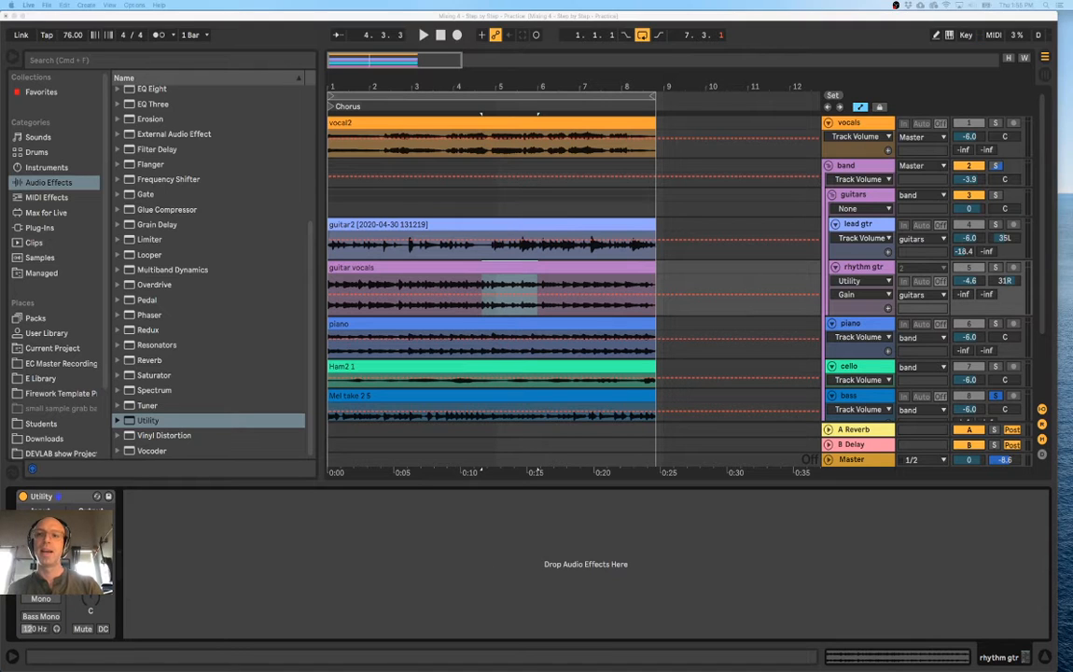
pyautogui.click(91, 541)
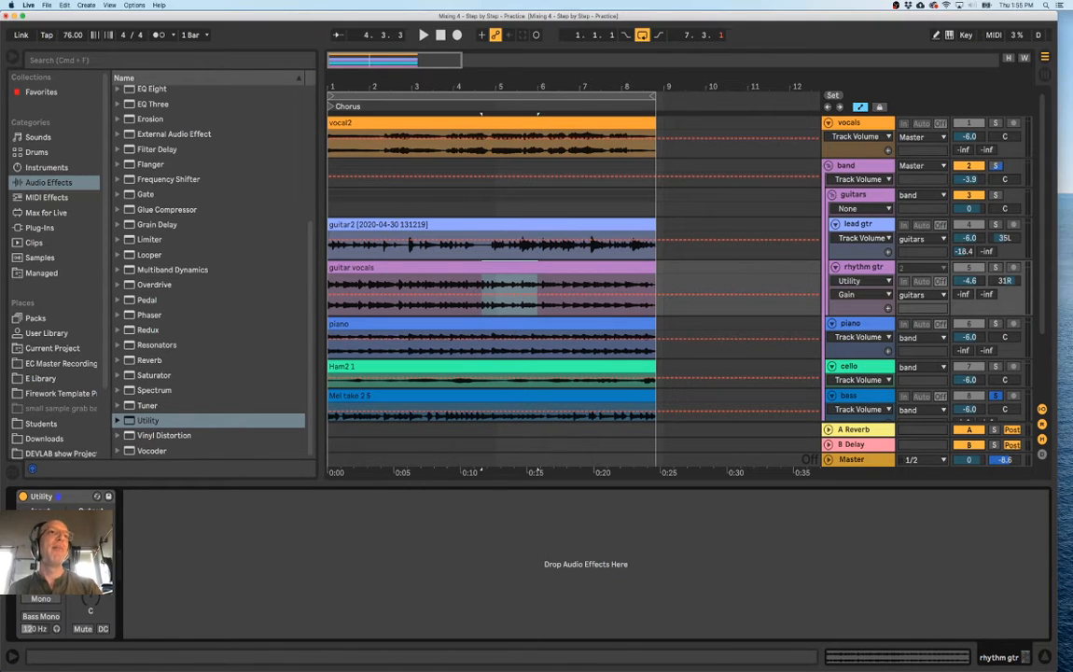
pyautogui.rightClick(91, 545)
pyautogui.click(105, 554)
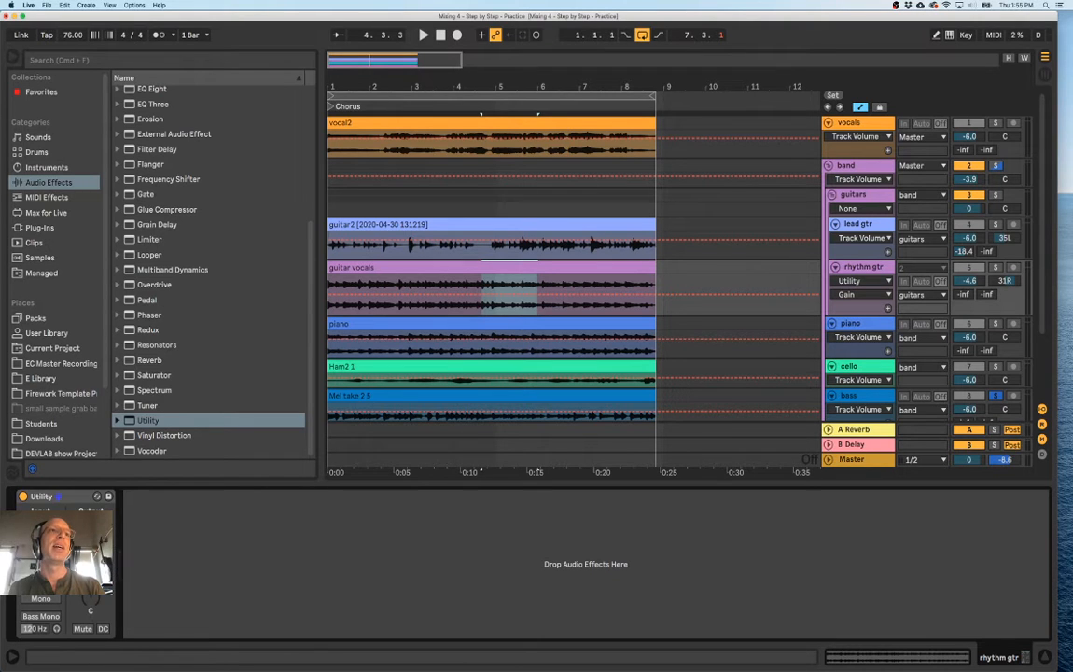
# Try a raised Utility gain passage around bars 4 to 6 on the rhythm guitar with automation breakpoints, and clear that automation
pyautogui.click(482, 297)
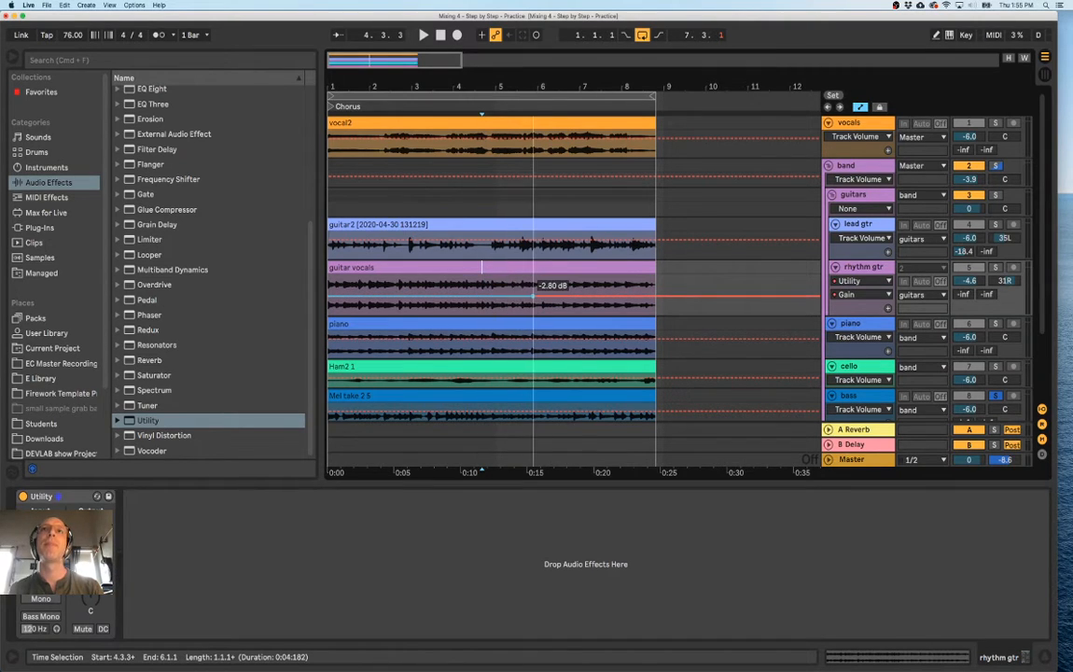
pyautogui.moveTo(540, 309); pyautogui.dragTo(512, 281)
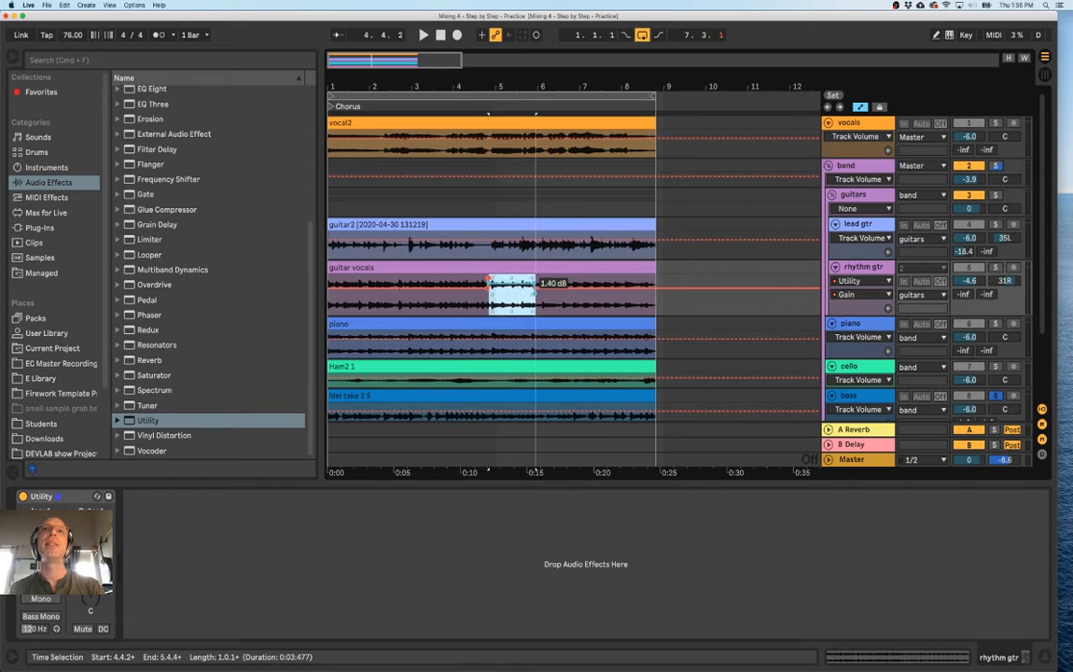
pyautogui.moveTo(511, 89); pyautogui.dragTo(512, 159)
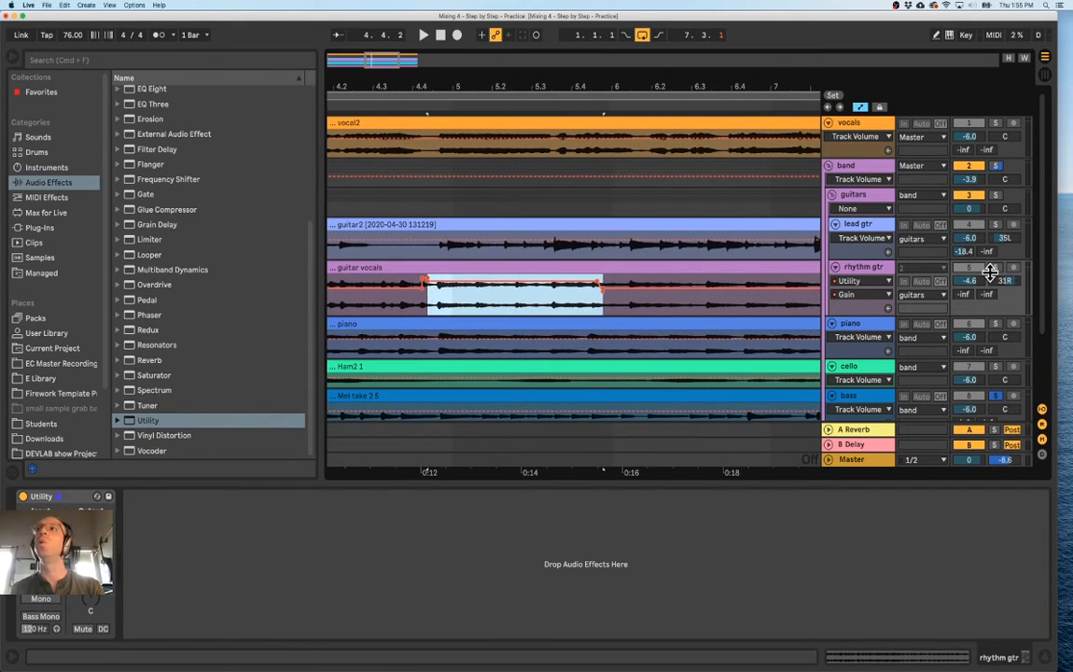
pyautogui.click(585, 291)
pyautogui.moveTo(454, 292); pyautogui.dragTo(417, 289)
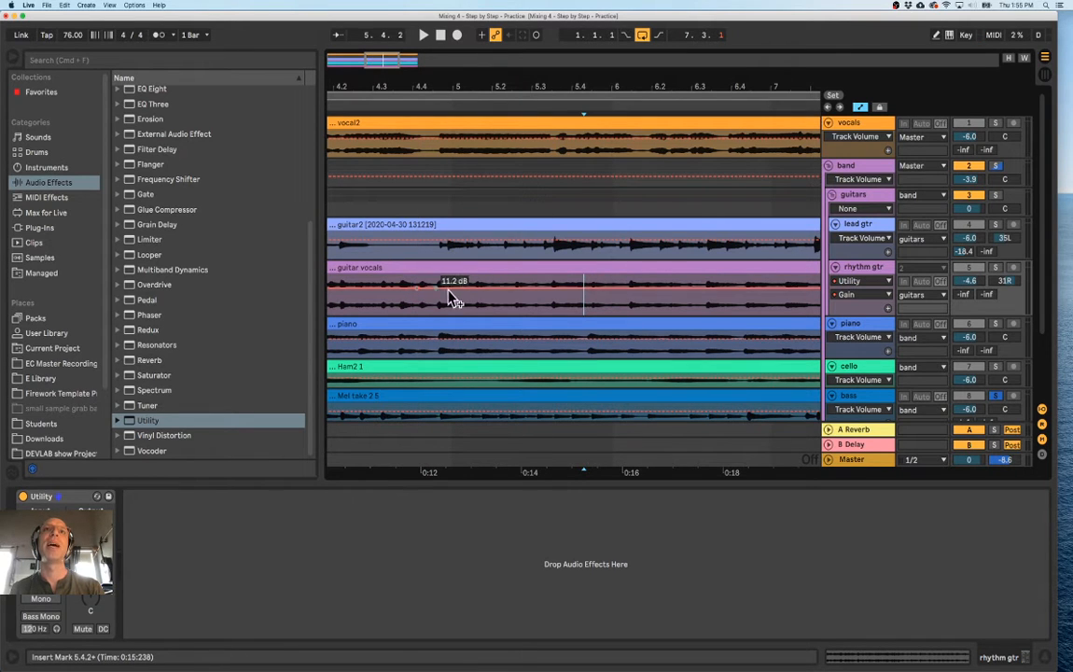
pyautogui.moveTo(533, 315); pyautogui.dragTo(455, 297)
pyautogui.click(568, 304)
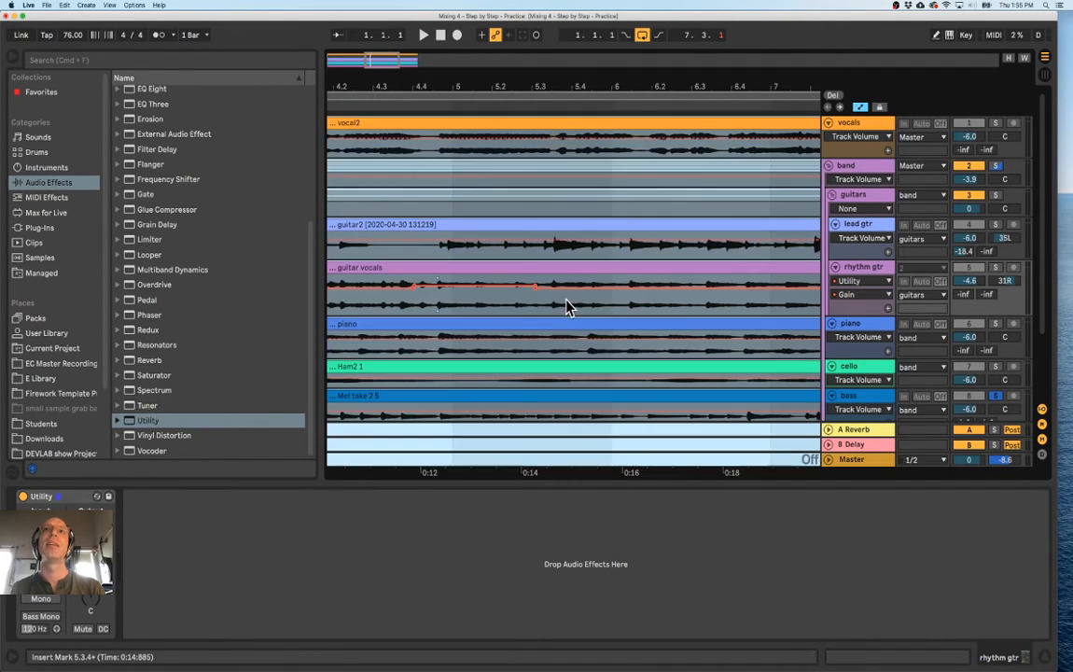
pyautogui.moveTo(586, 304); pyautogui.dragTo(280, 299)
pyautogui.press('Delete')
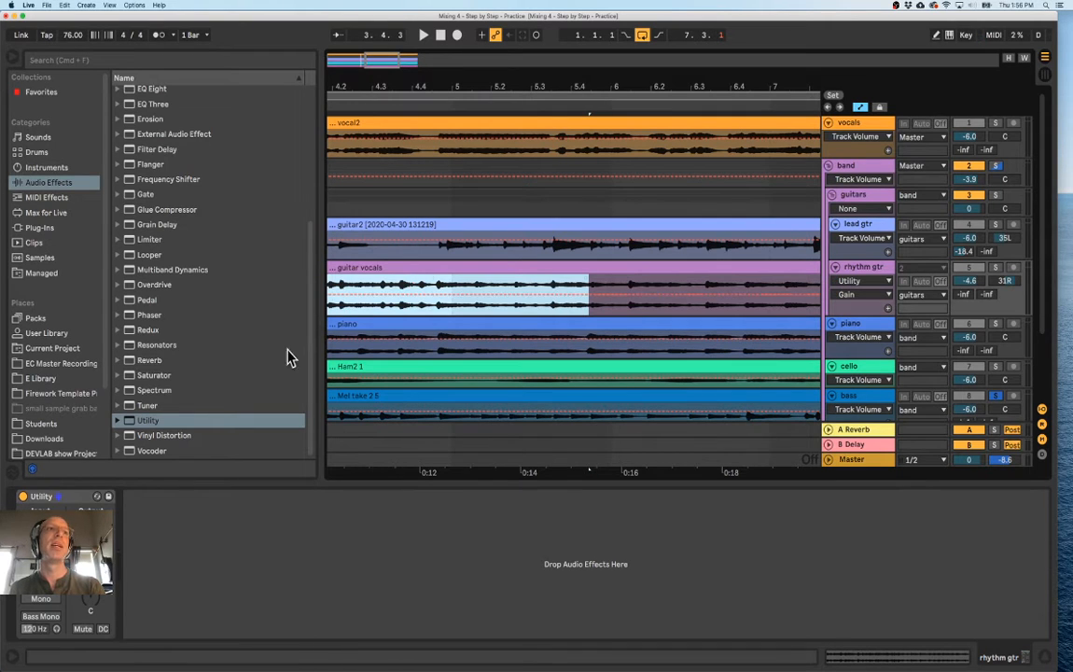
# Raise the rhythm guitar's Utility Gain automation for the passage from about 5.1.1 to 6.3
pyautogui.click(461, 294)
pyautogui.click(517, 294)
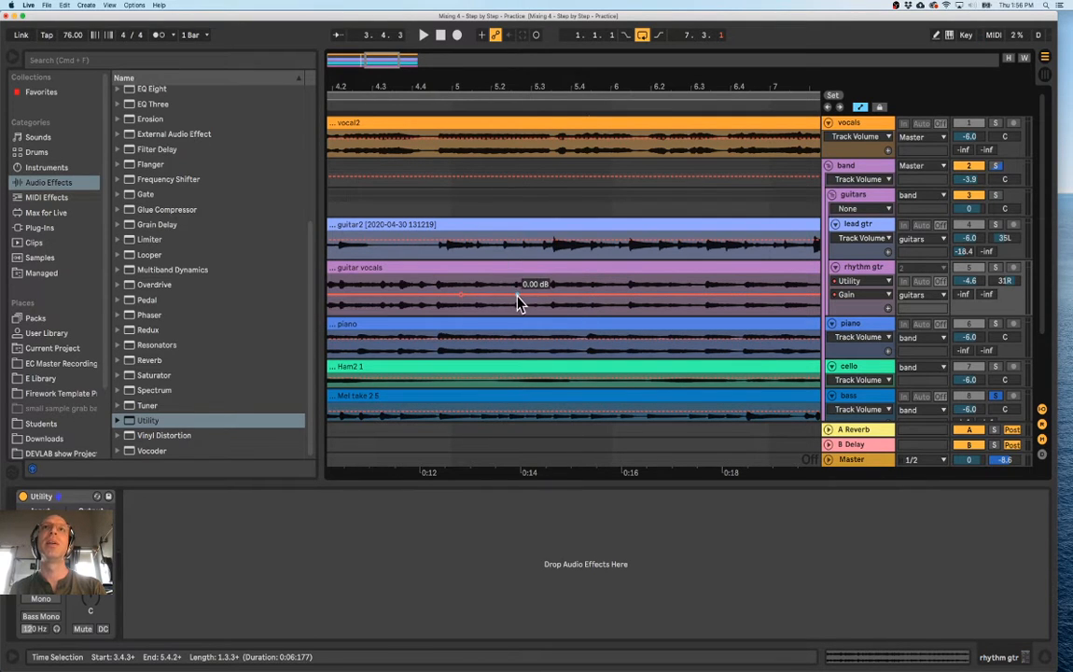
pyautogui.click(503, 294)
pyautogui.click(504, 295)
pyautogui.click(517, 295)
pyautogui.moveTo(460, 306); pyautogui.dragTo(713, 305)
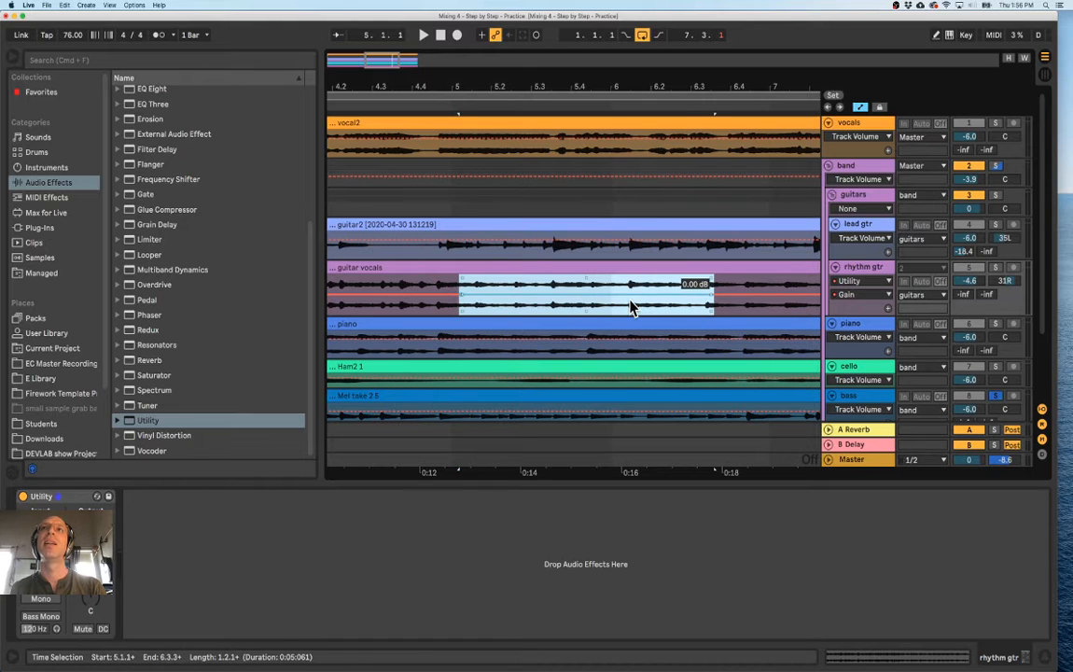
pyautogui.moveTo(630, 308); pyautogui.dragTo(630, 293)
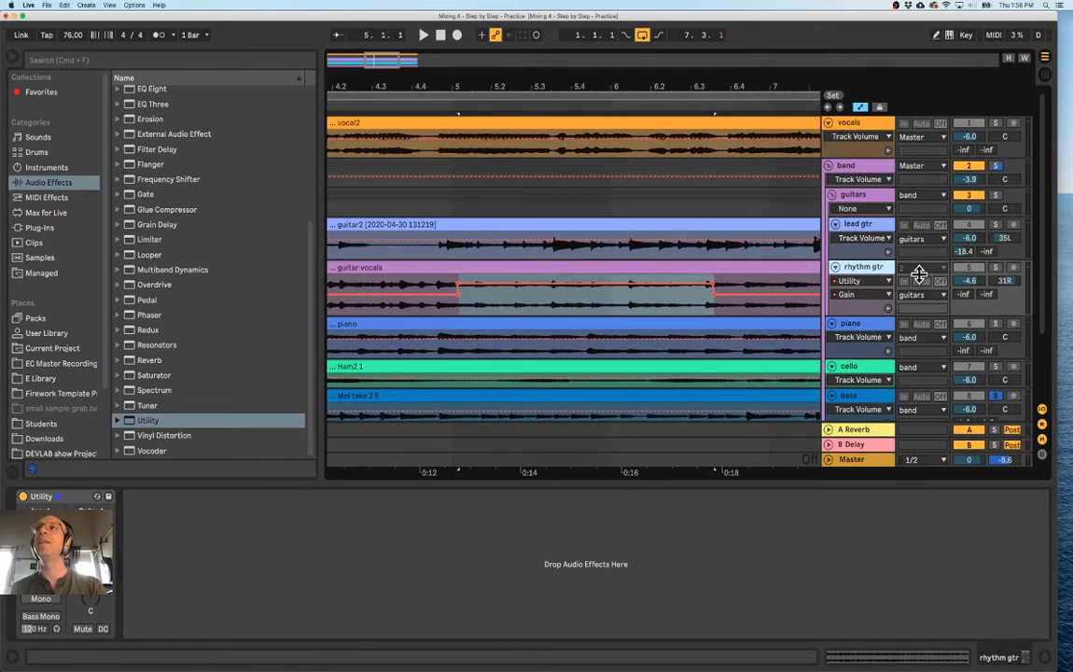
# Hide the automation and set the rhythm guitar's track volume to -4.0 dB
pyautogui.press('a')
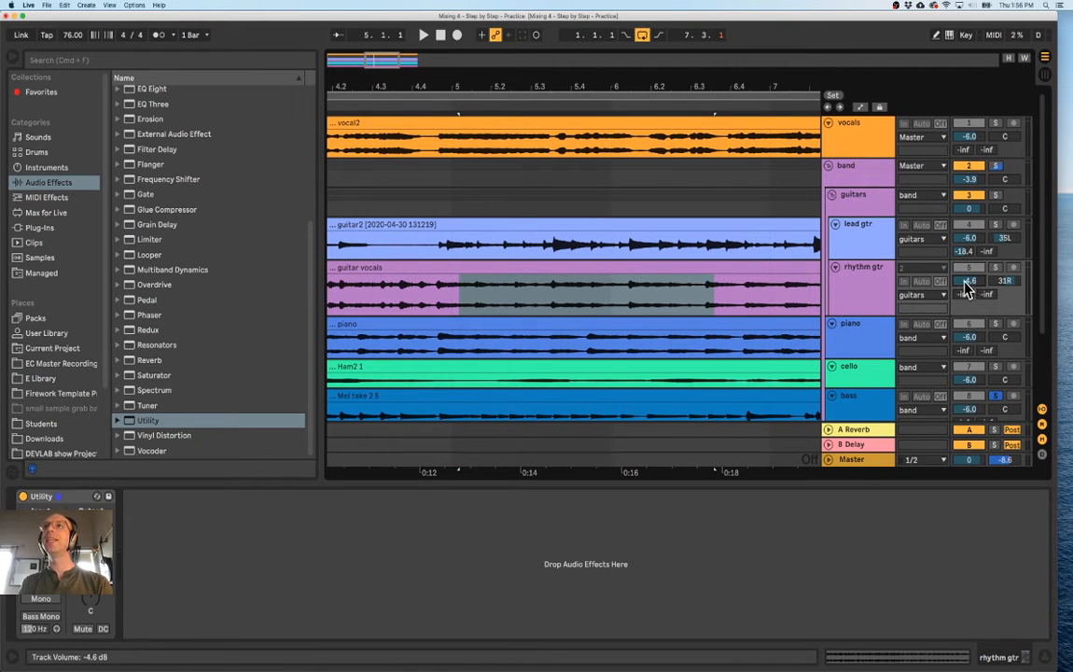
pyautogui.moveTo(604, 82); pyautogui.dragTo(604, 56)
pyautogui.moveTo(535, 82); pyautogui.dragTo(505, 81)
pyautogui.click(484, 87)
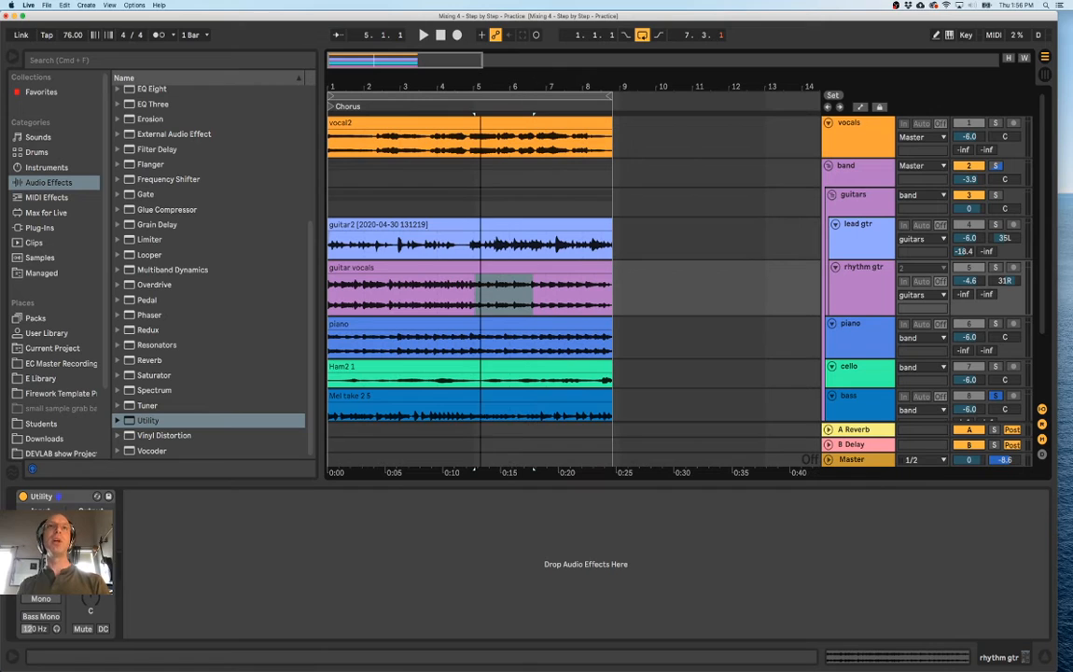
pyautogui.click(341, 270)
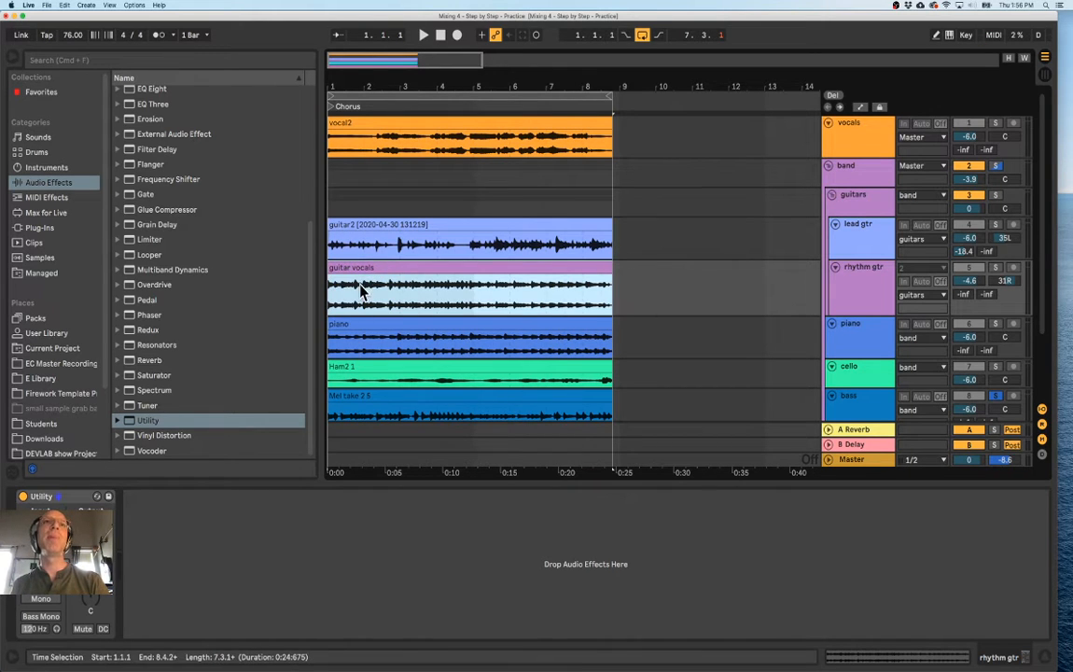
pyautogui.click(974, 286)
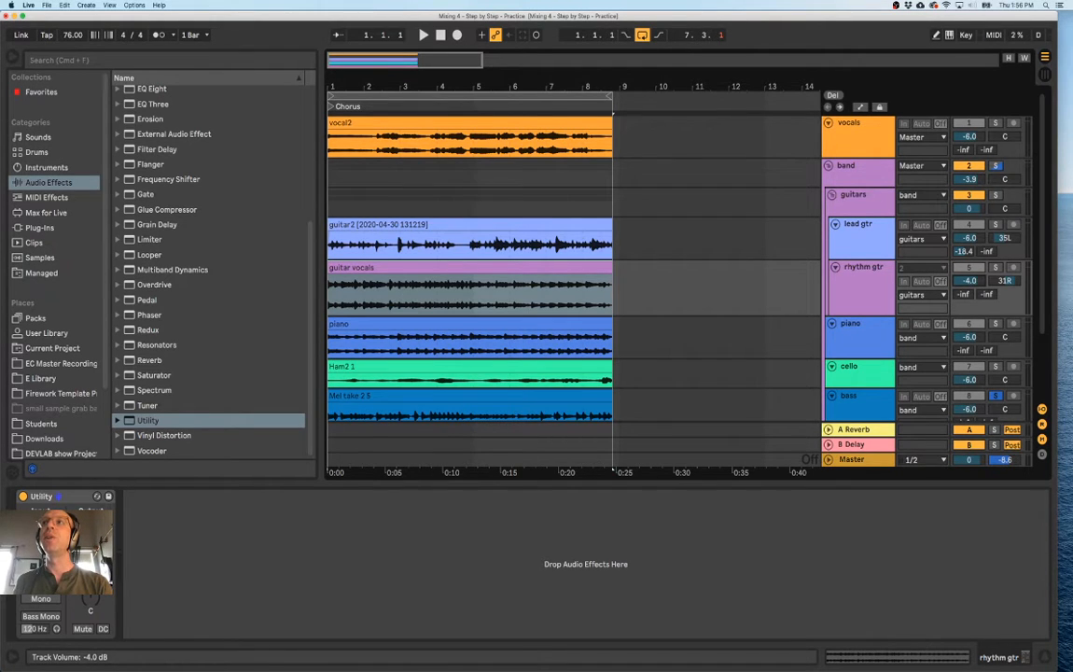
# Show the automation lanes and examine the Track Volume envelope across the rhythm guitar clip
pyautogui.press('a')
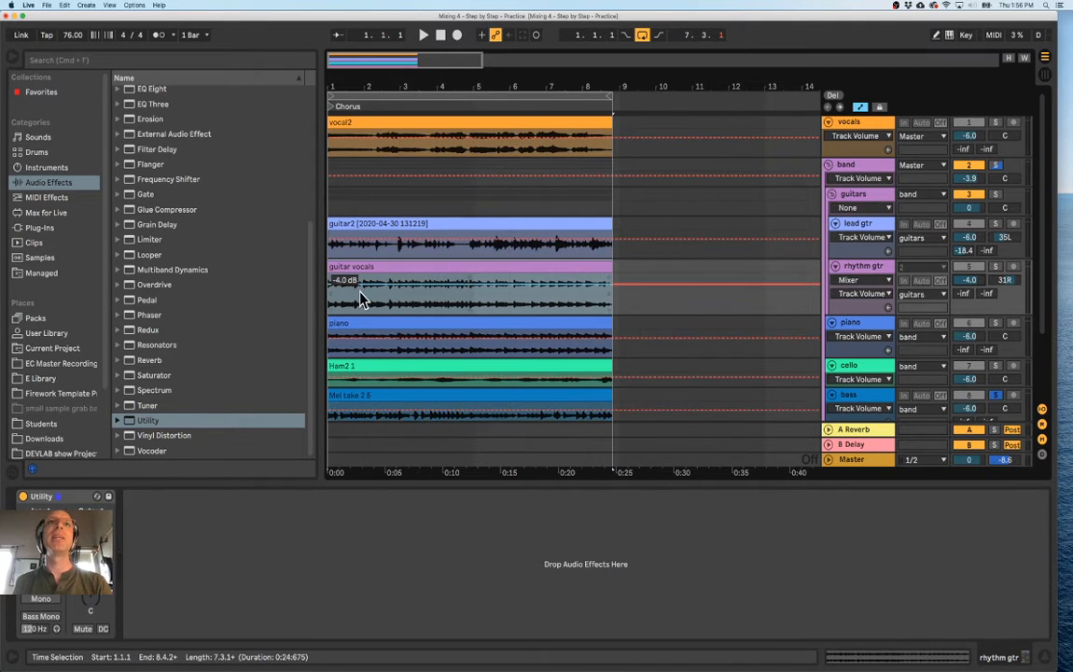
pyautogui.click(617, 300)
pyautogui.moveTo(620, 300); pyautogui.dragTo(329, 301)
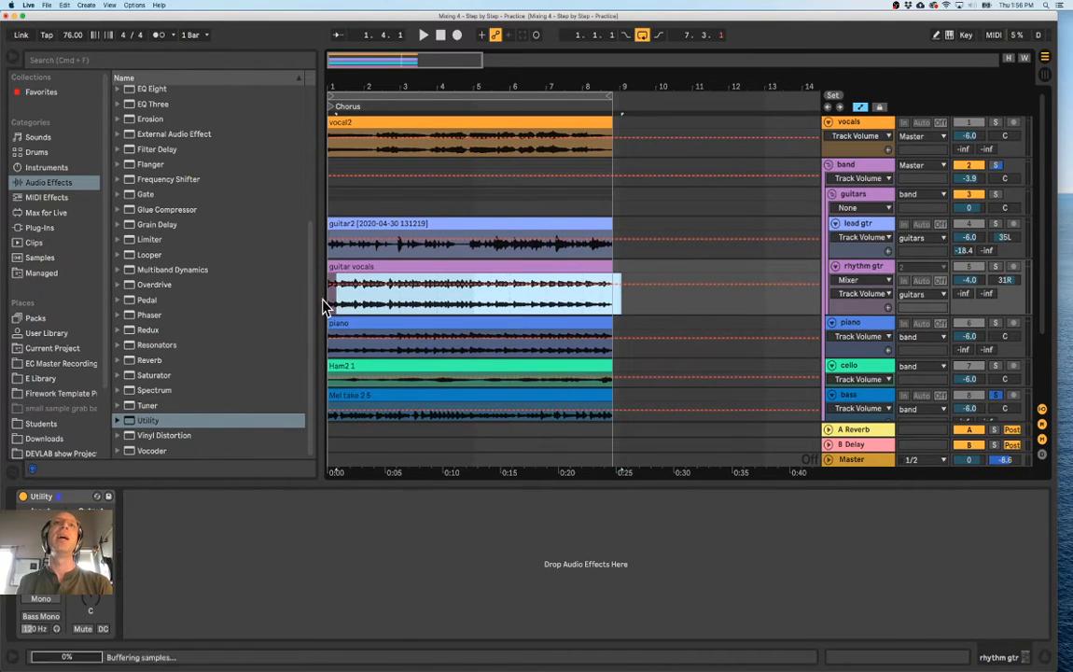
pyautogui.click(430, 298)
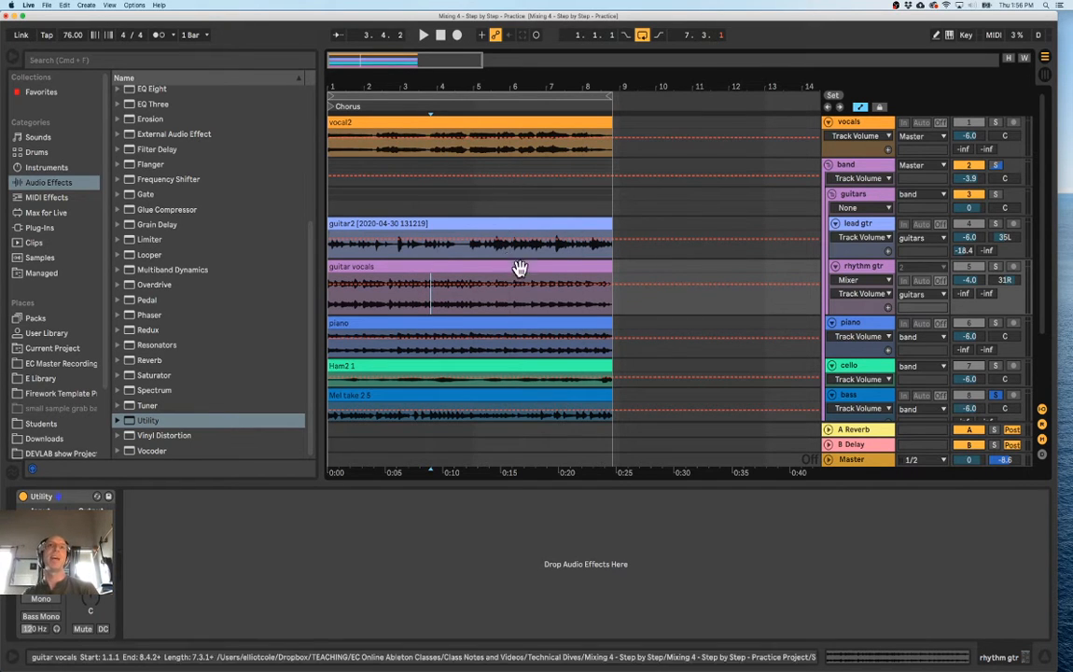
# Set the rhythm guitar's track volume to -4.9 dB with automation hidden, and show the automation lanes again
pyautogui.press('a')
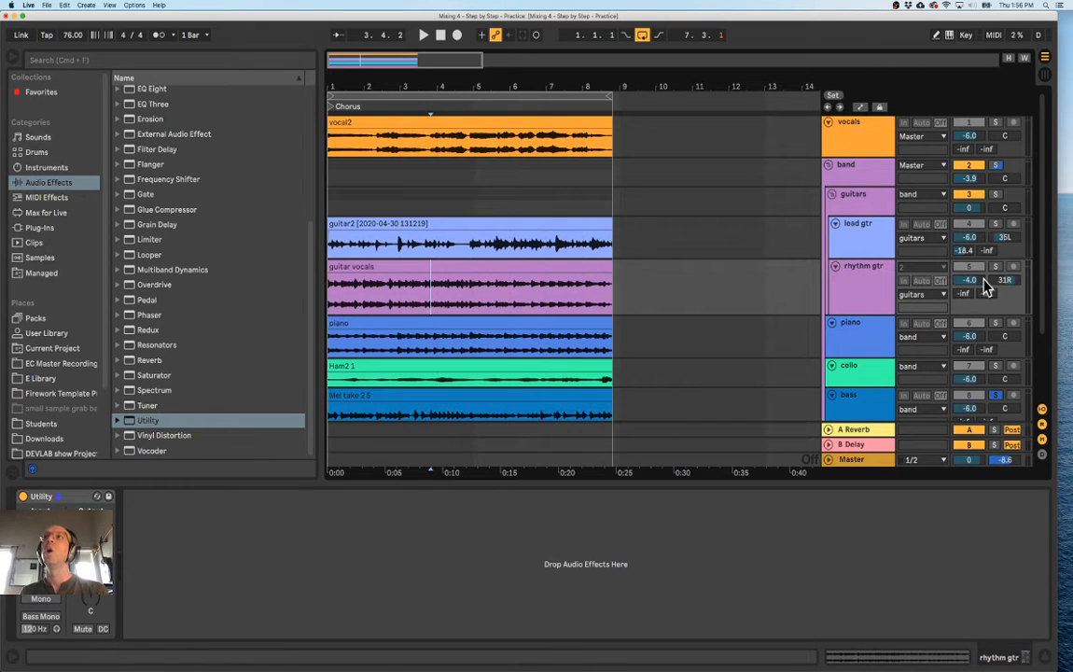
pyautogui.moveTo(976, 281); pyautogui.dragTo(975, 289)
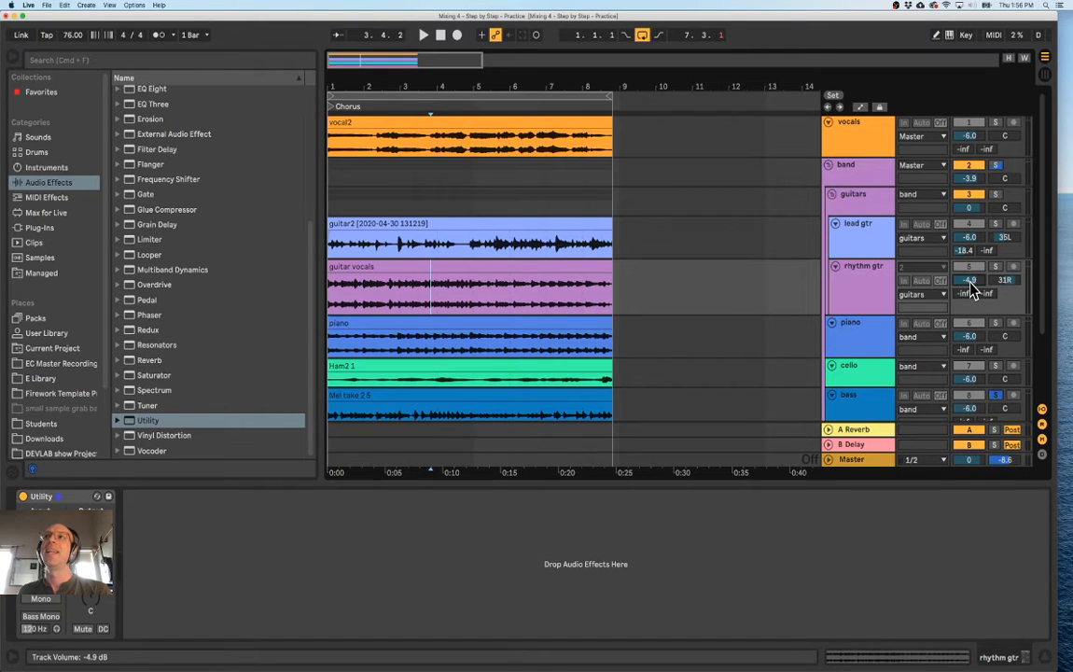
pyautogui.press('a')
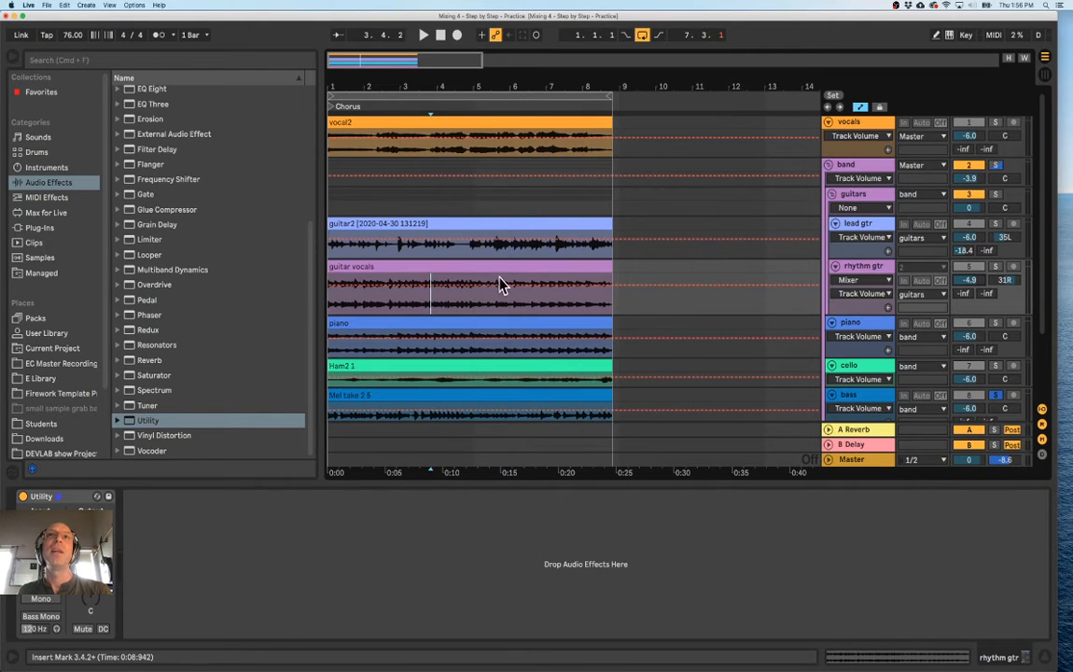
pyautogui.click(58, 495)
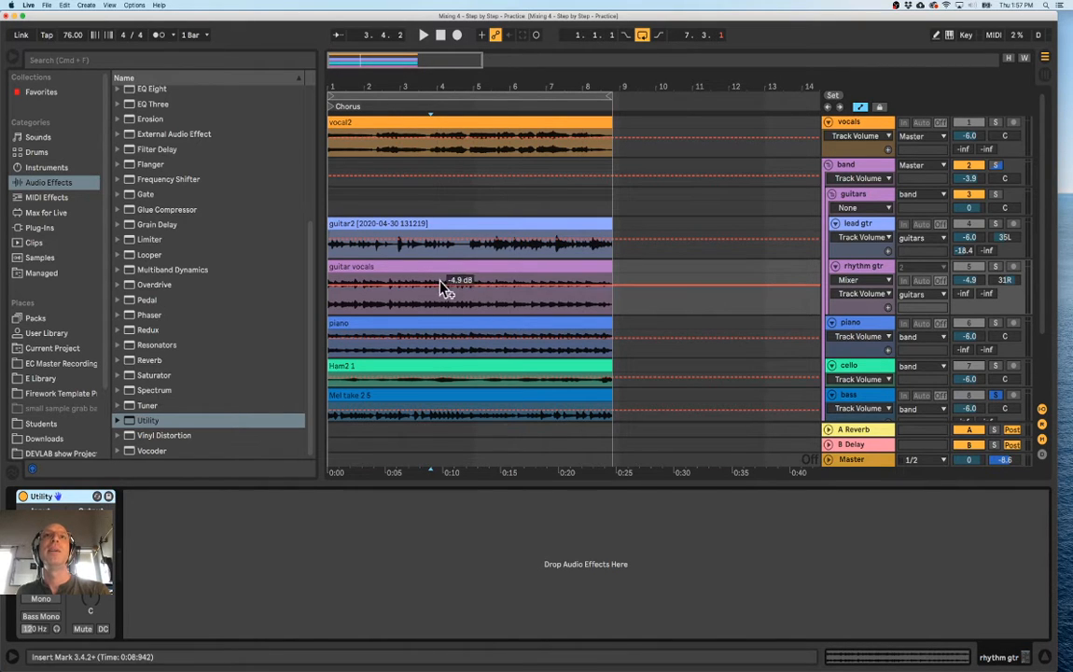
pyautogui.click(968, 281)
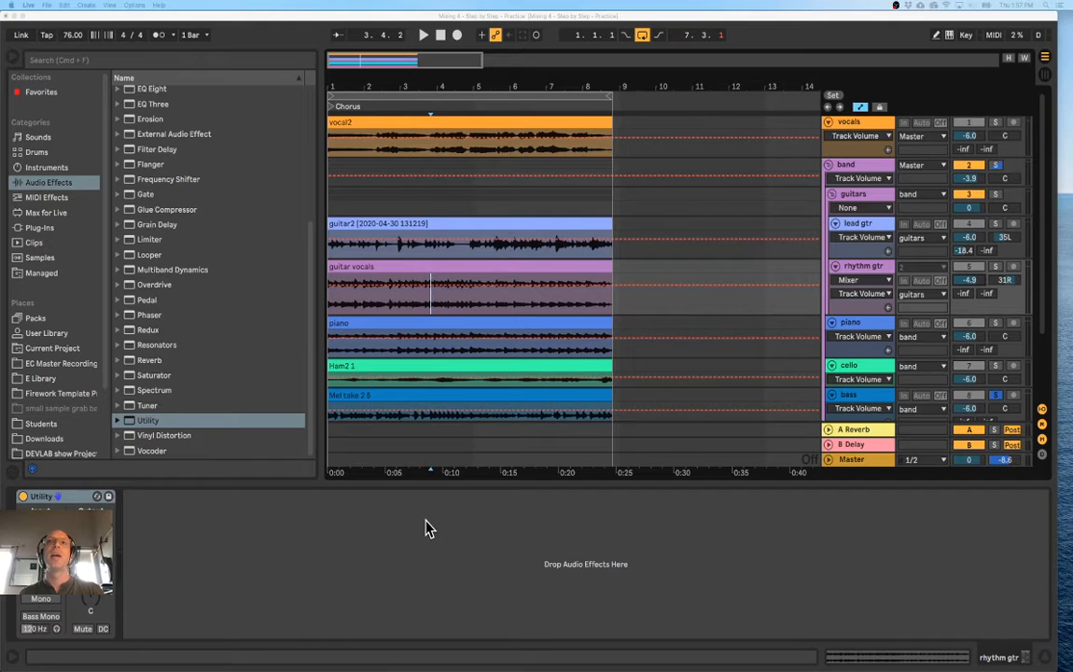
# Show the Master track's device chain
pyautogui.scroll(-3, 399, 349)
pyautogui.scroll(3, 573, 278)
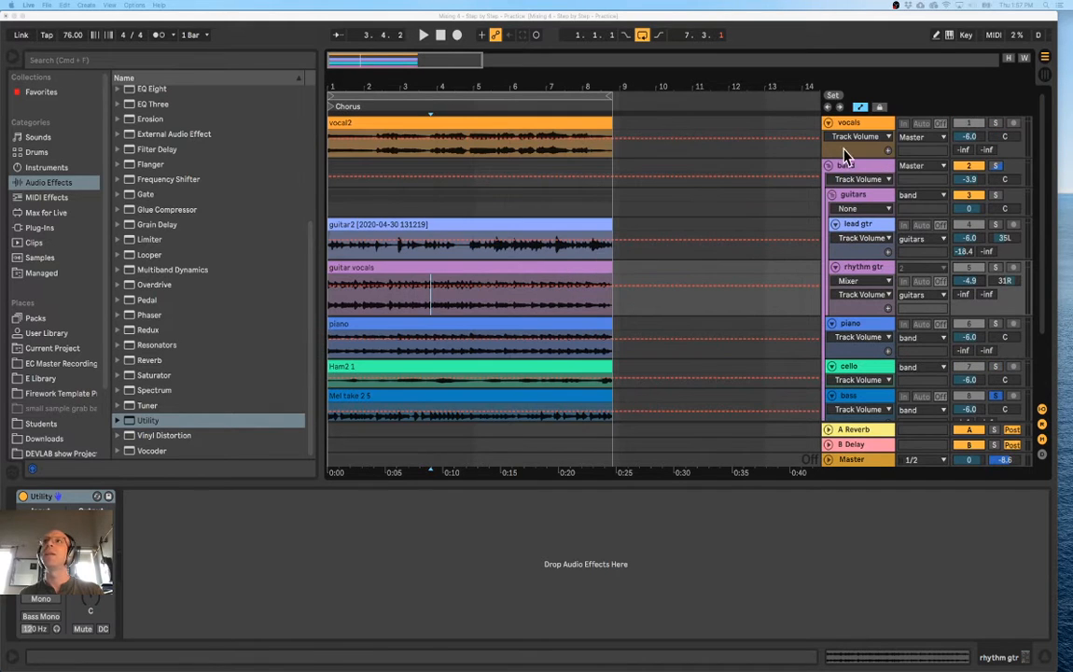
pyautogui.scroll(-3, 691, 271)
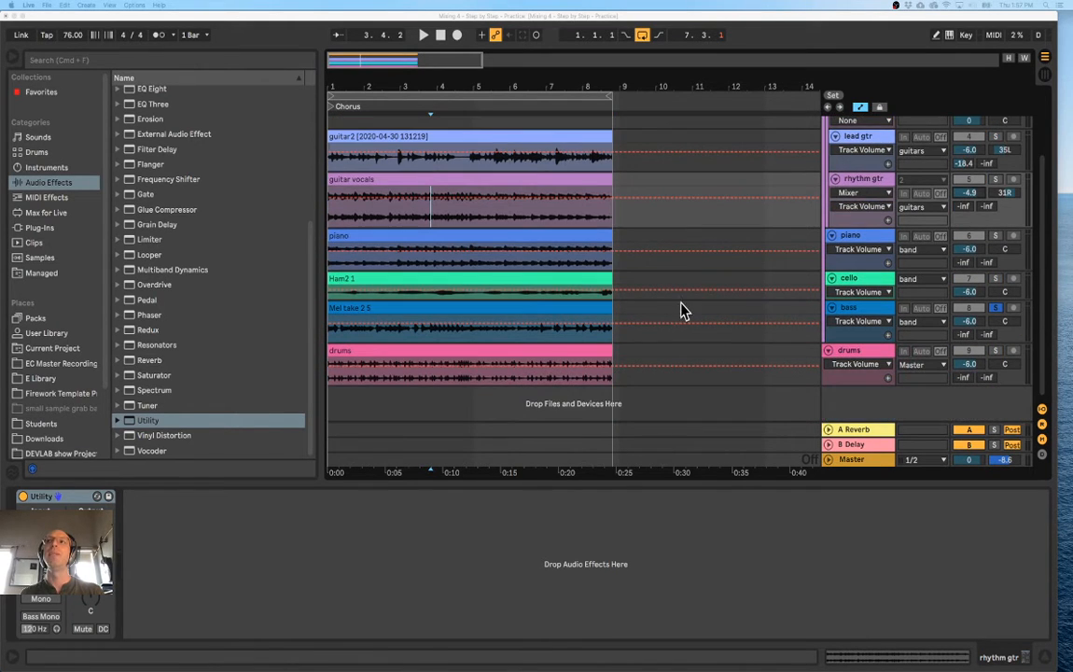
pyautogui.click(855, 461)
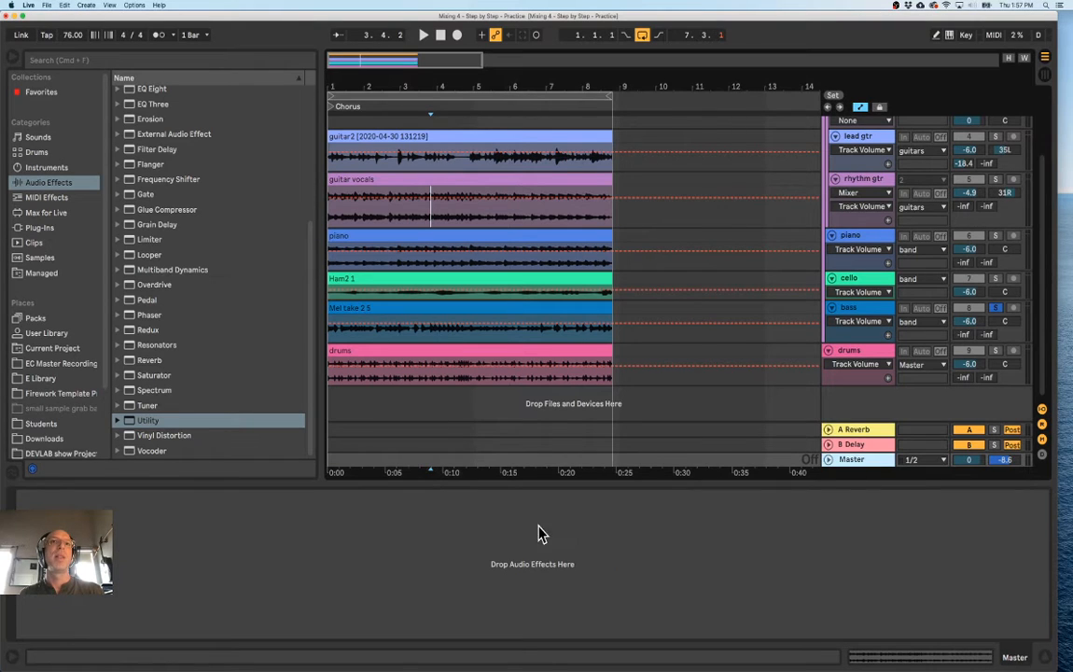
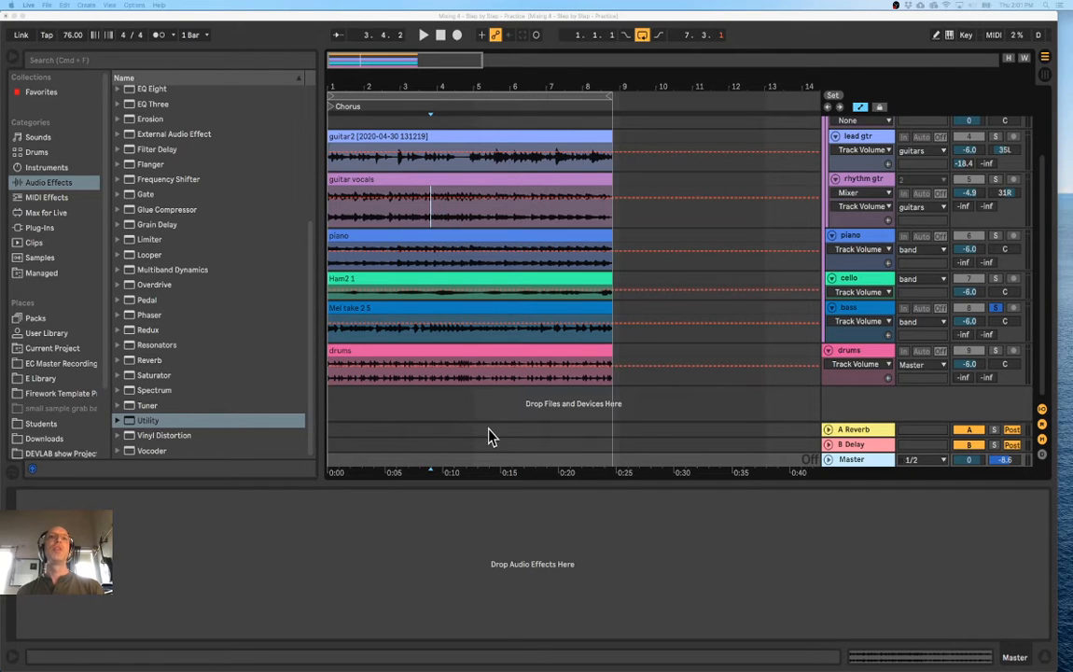
# Hide the automation lanes and select the lead guitar track to show its devices
pyautogui.click(422, 378)
pyautogui.press('a')
pyautogui.moveTo(360, 90); pyautogui.dragTo(389, 94)
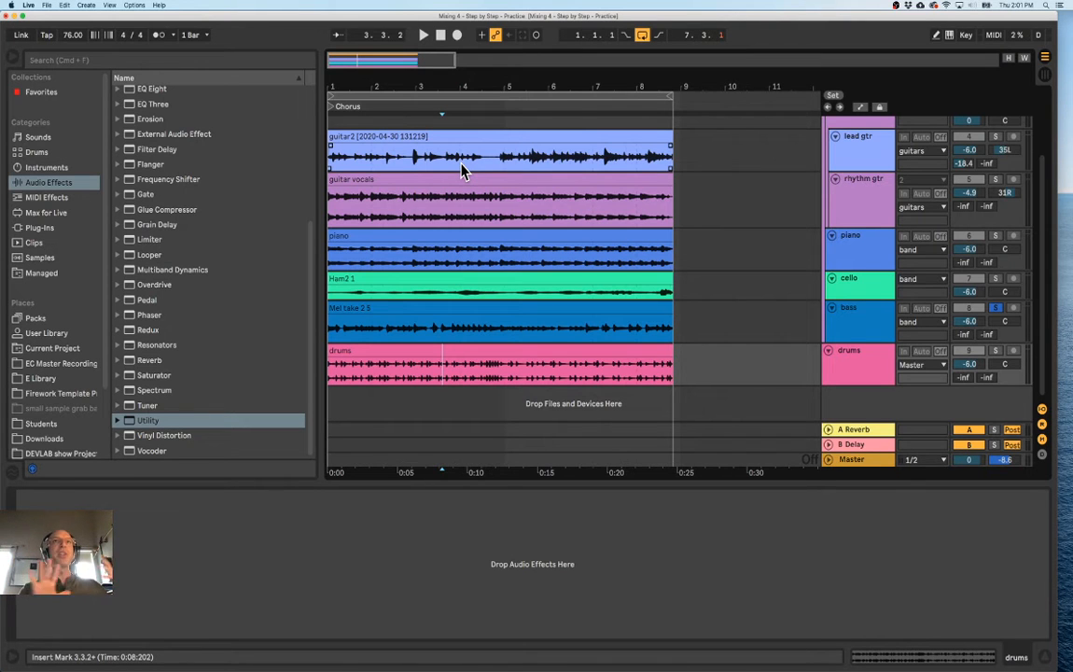
pyautogui.click(765, 138)
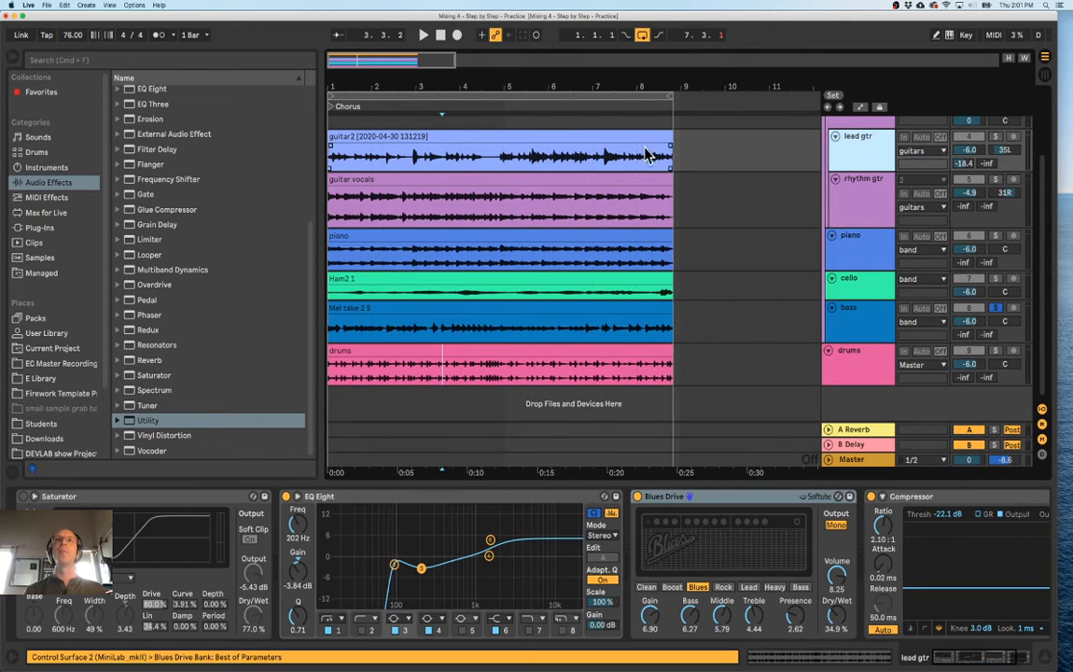
# Split the lead guitar clip into four segments at about 2.2.4, 3.3.1 and 5.1.1
pyautogui.click(438, 157)
pyautogui.press('super+e')
pyautogui.click(505, 157)
pyautogui.press('super+e')
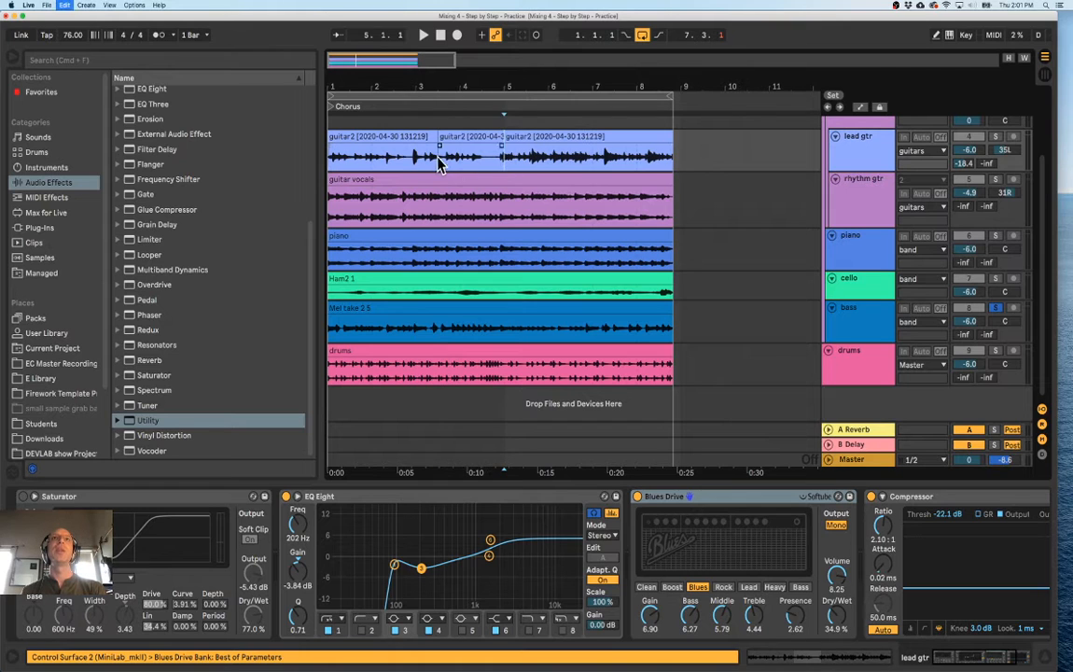
pyautogui.click(392, 156)
pyautogui.press('super+e')
# Set the second lead guitar segment's clip gain to 2.13 dB and slightly lower the third segment's clip gain
pyautogui.click(413, 145)
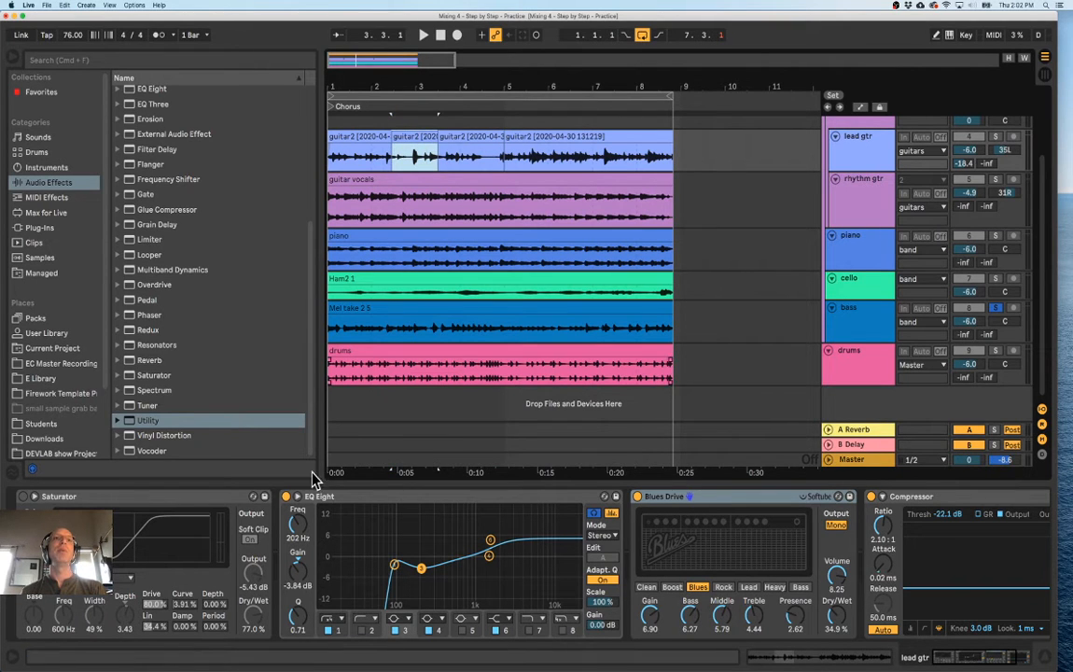
pyautogui.doubleClick(420, 137)
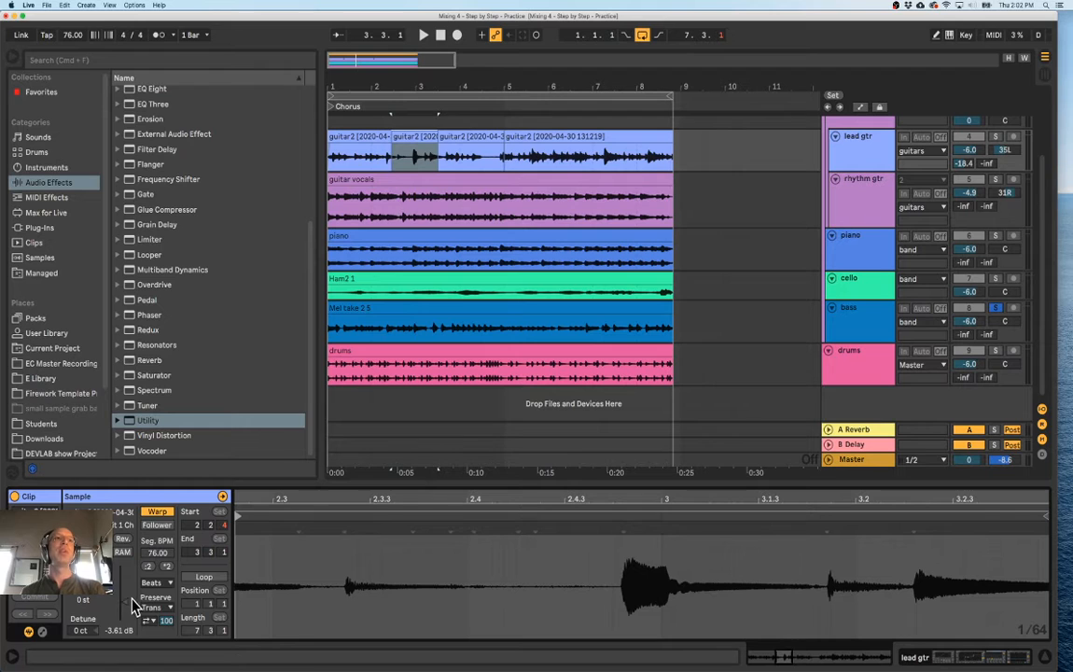
pyautogui.moveTo(125, 602); pyautogui.dragTo(125, 595)
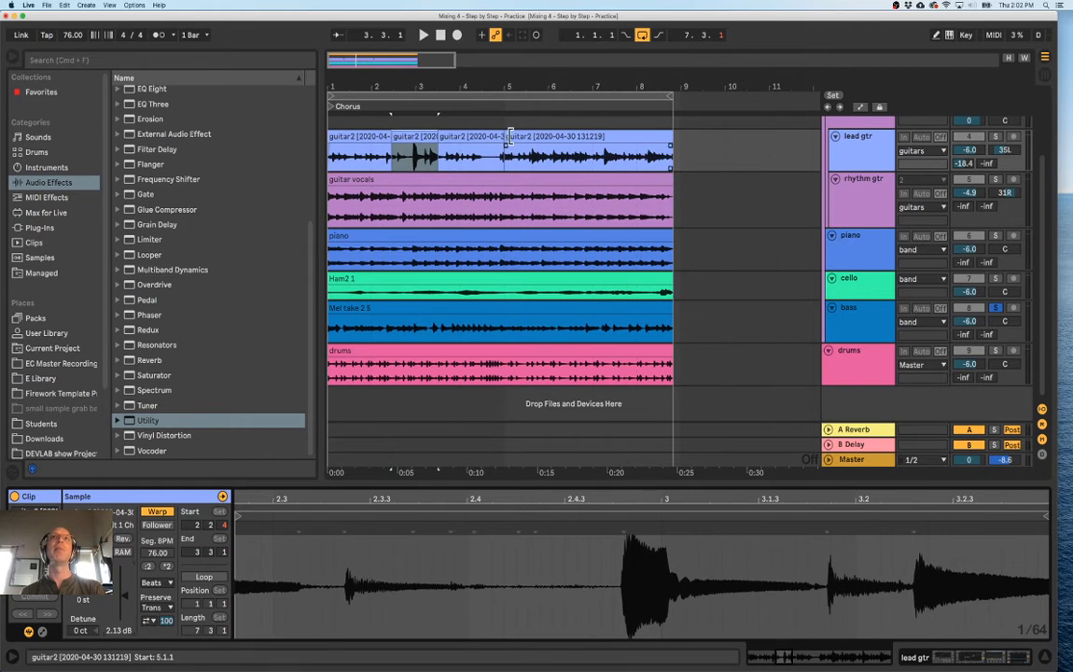
pyautogui.click(480, 137)
pyautogui.moveTo(125, 602); pyautogui.dragTo(125, 605)
pyautogui.click(426, 160)
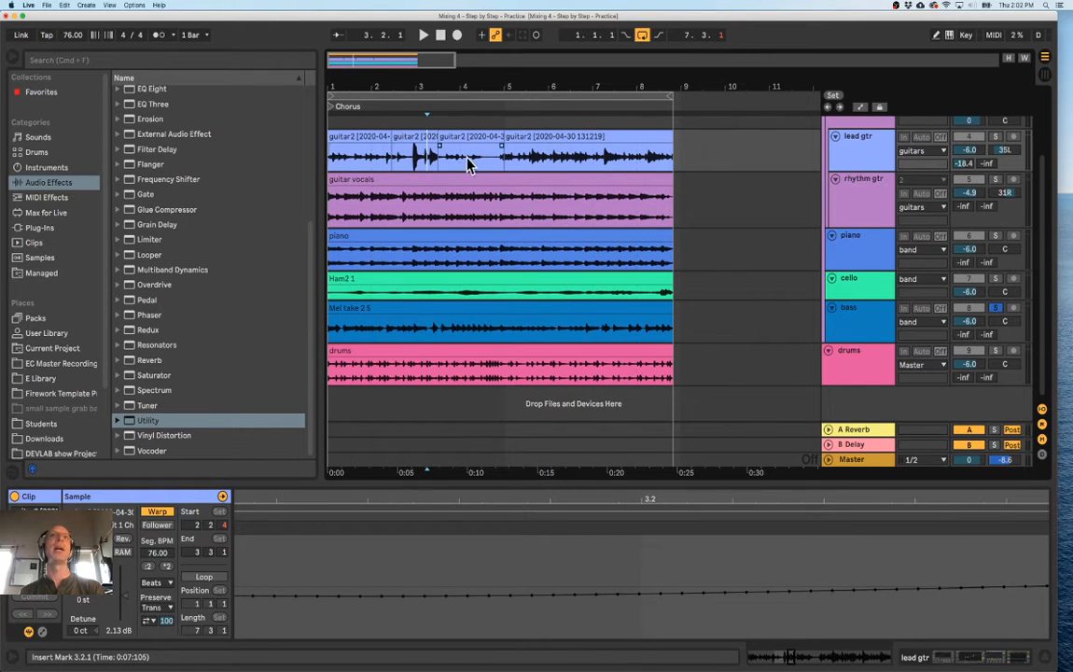
# Lower the clip gain of the second lead guitar segment to -6.33 dB
pyautogui.click(417, 136)
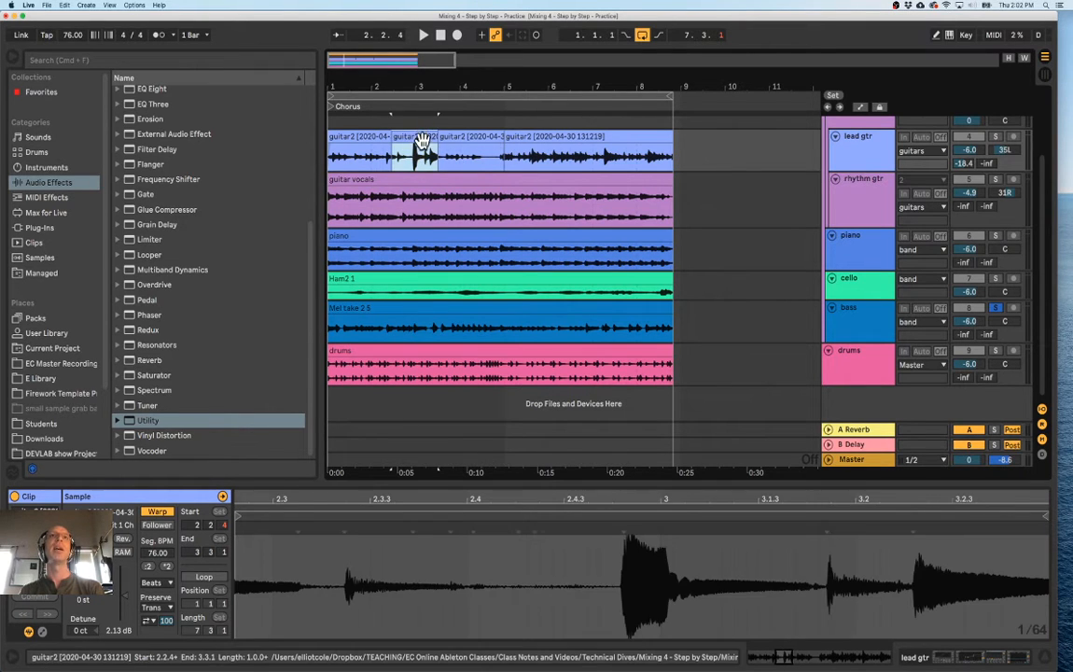
pyautogui.click(487, 136)
pyautogui.click(421, 137)
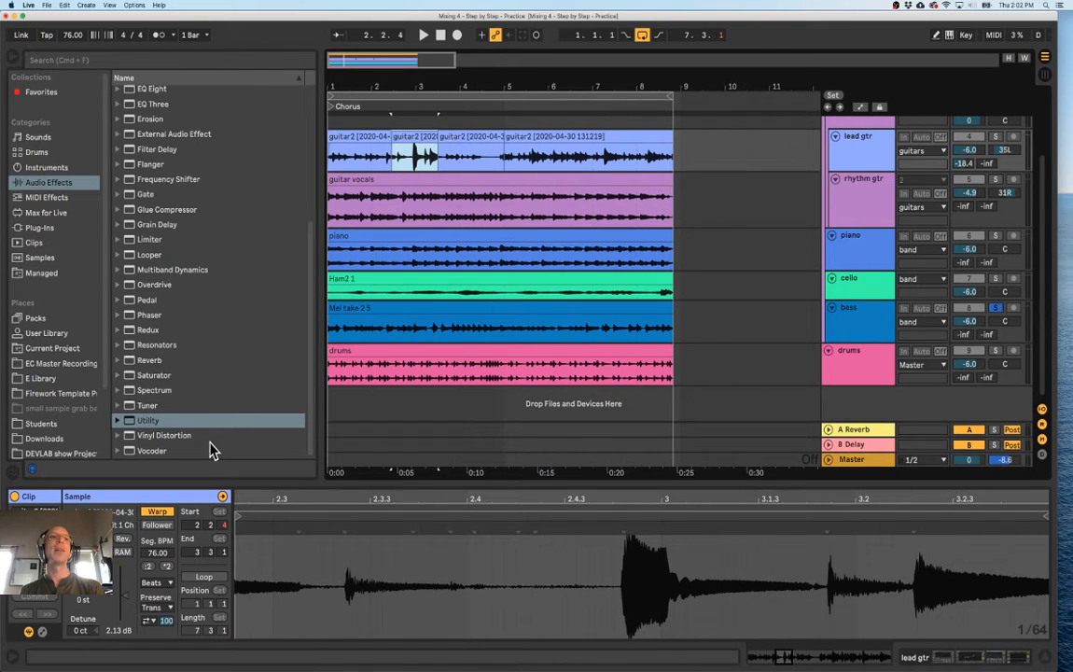
pyautogui.moveTo(123, 596); pyautogui.dragTo(127, 605)
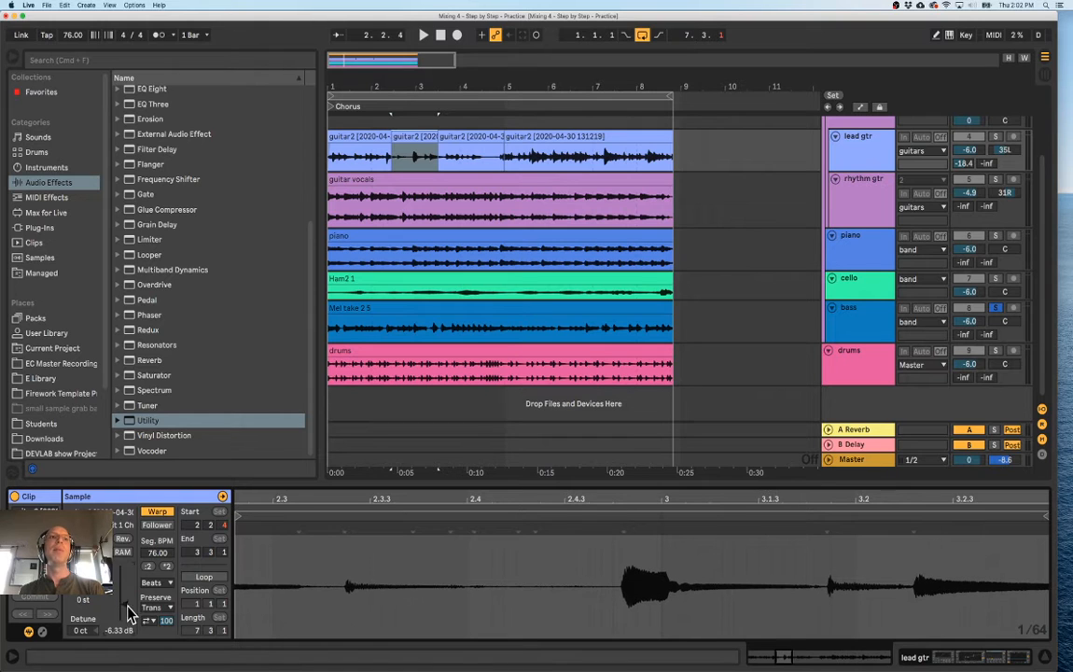
# Set the first lead guitar segment's clip gain to -4.39 dB and compare it with the last segment
pyautogui.click(359, 135)
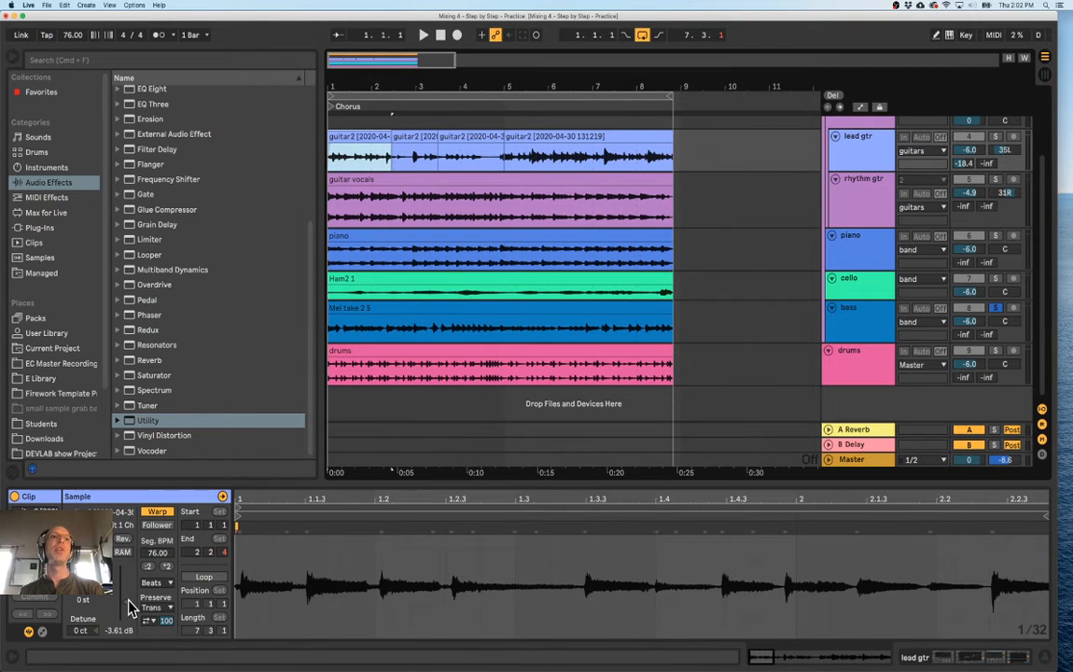
pyautogui.moveTo(126, 603); pyautogui.dragTo(126, 604)
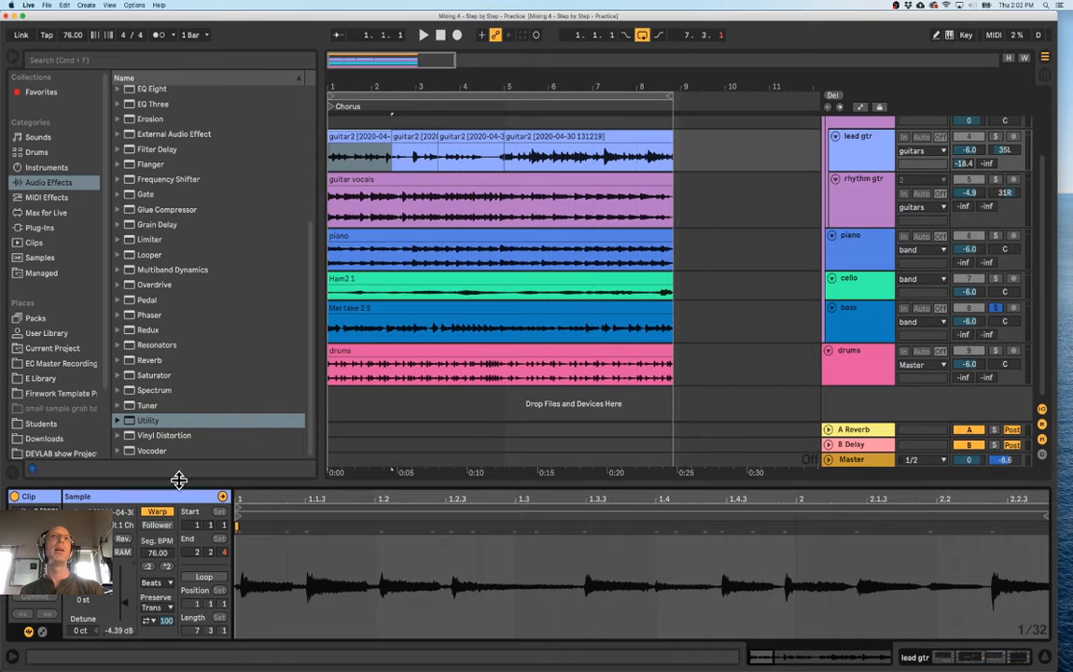
pyautogui.click(558, 135)
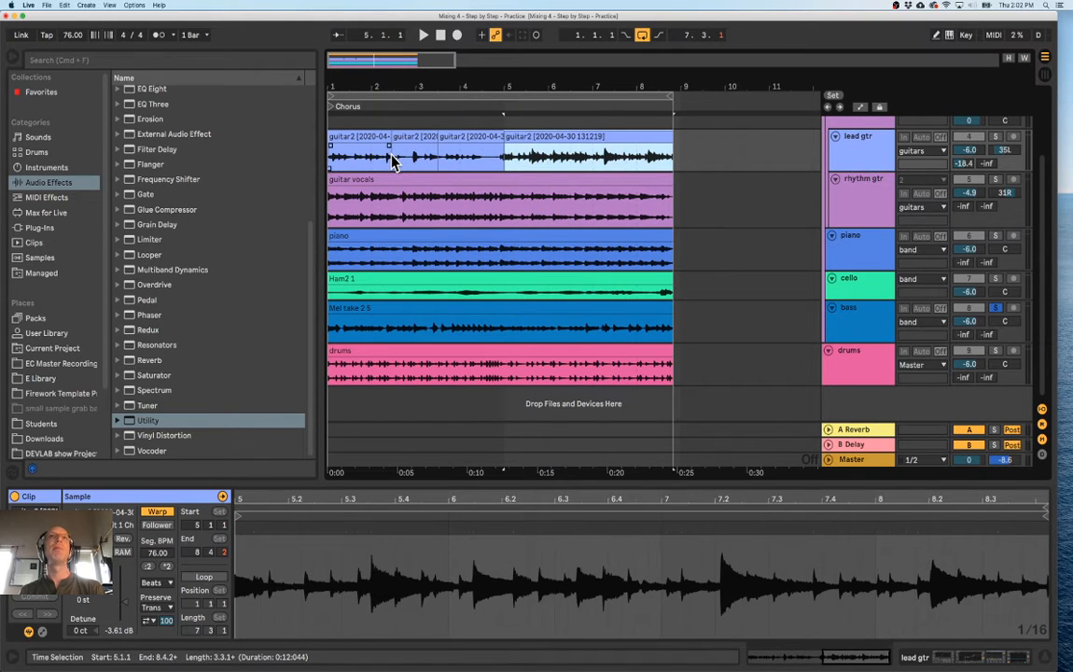
pyautogui.click(378, 154)
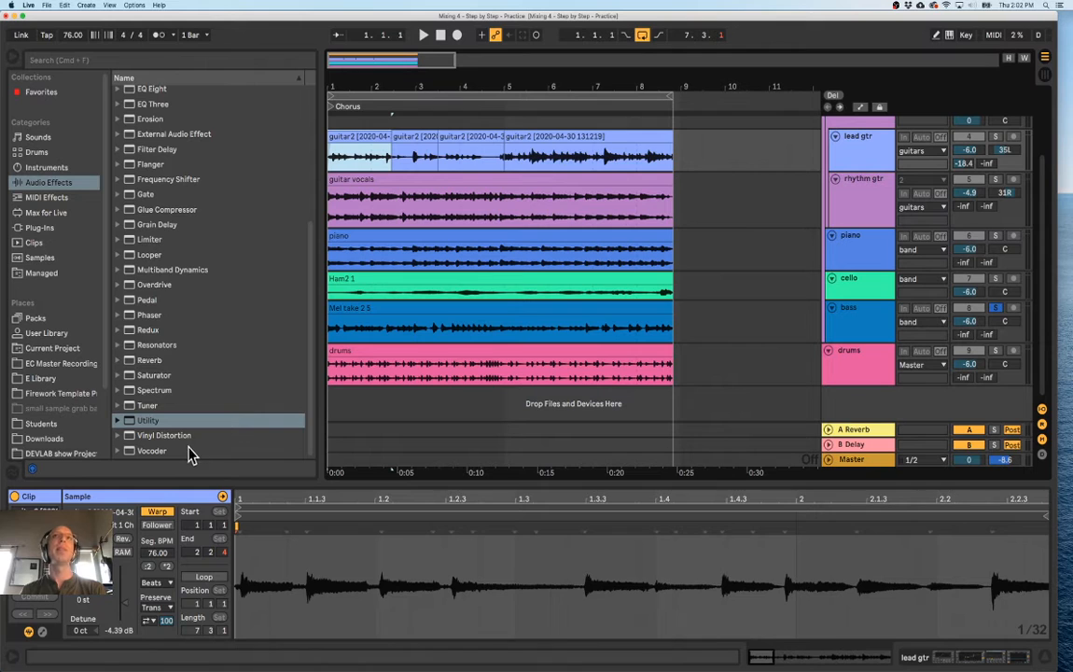
# Try the last lead guitar segment's clip gain at -4.16, 0.13 and -16.8 dB, and settle on -3.62 dB
pyautogui.click(552, 157)
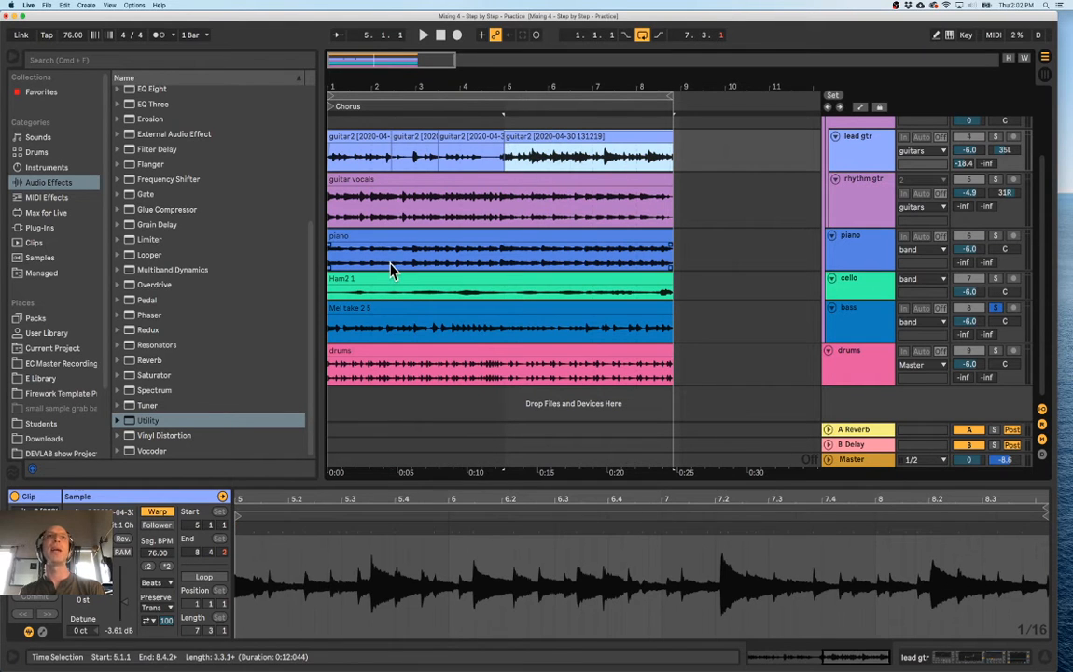
pyautogui.moveTo(123, 603); pyautogui.dragTo(125, 612)
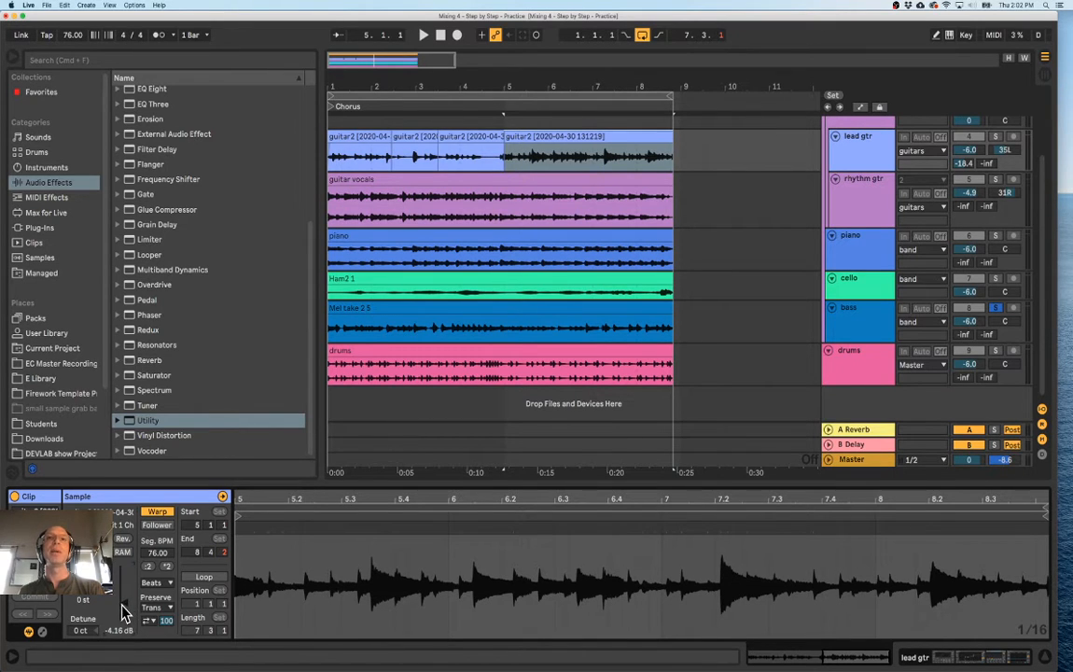
pyautogui.moveTo(124, 613); pyautogui.dragTo(124, 585)
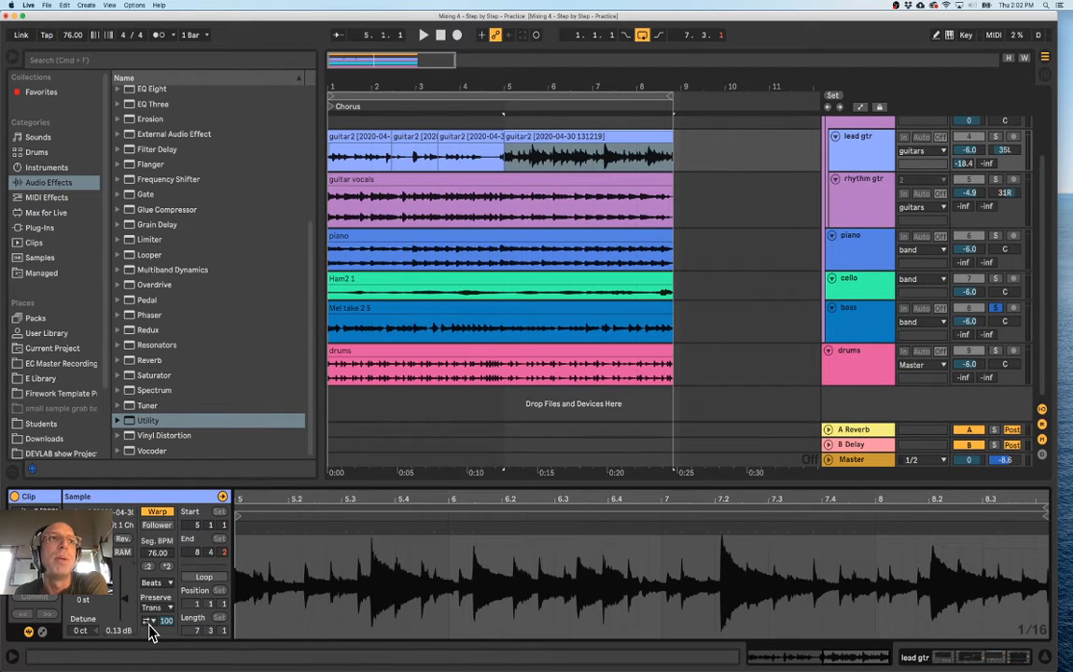
pyautogui.moveTo(123, 600)
pyautogui.mouseDown()
pyautogui.moveTo(124, 590)
pyautogui.moveTo(124, 620)
pyautogui.mouseUp()
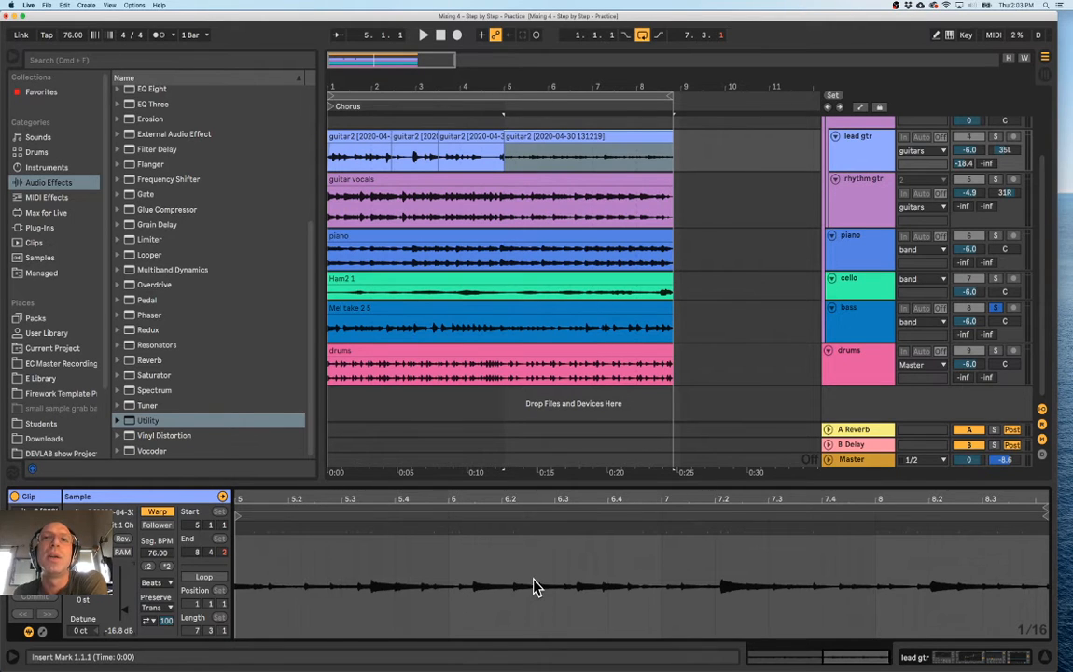
pyautogui.moveTo(124, 611); pyautogui.dragTo(124, 602)
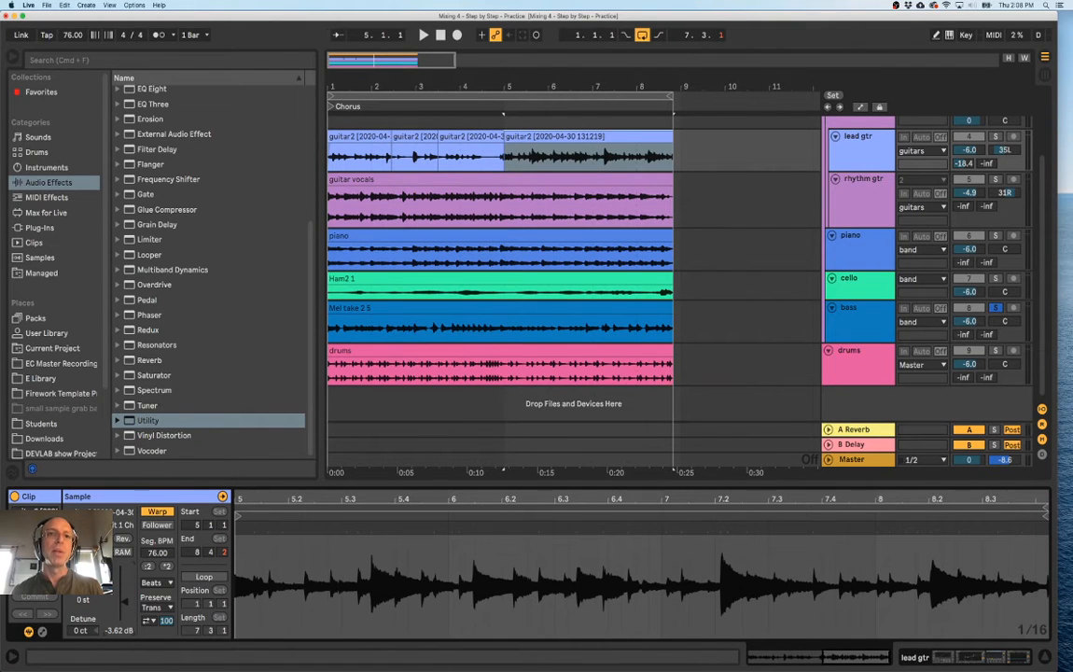
# Open the recent set Flowerpots dnb.als, discarding the unsaved changes to the current set
pyautogui.click(385, 372)
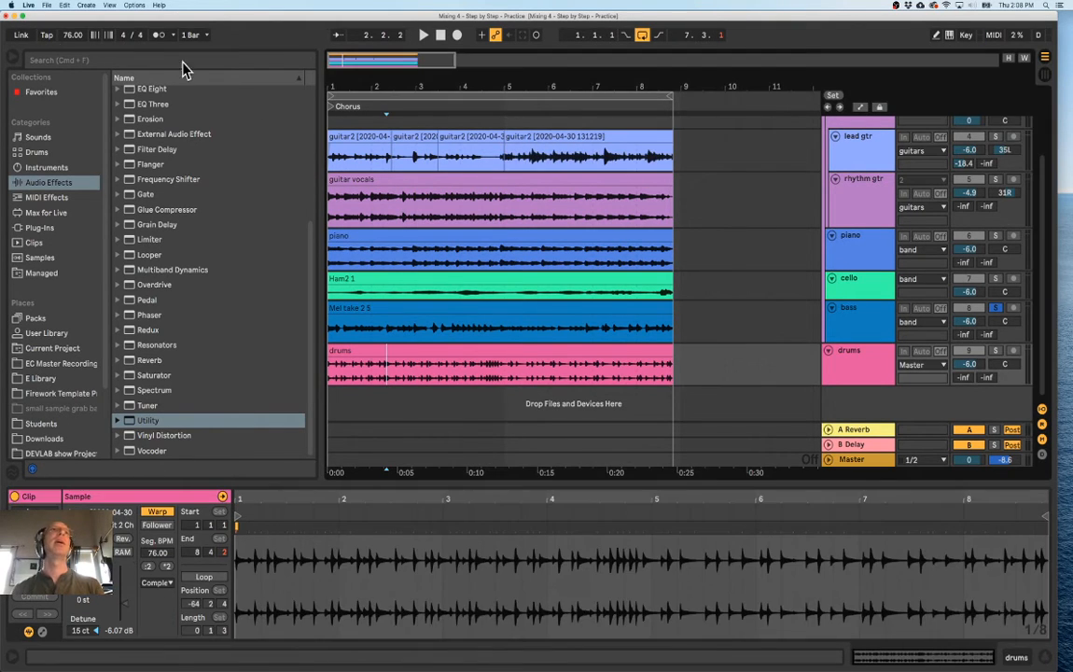
pyautogui.click(45, 6)
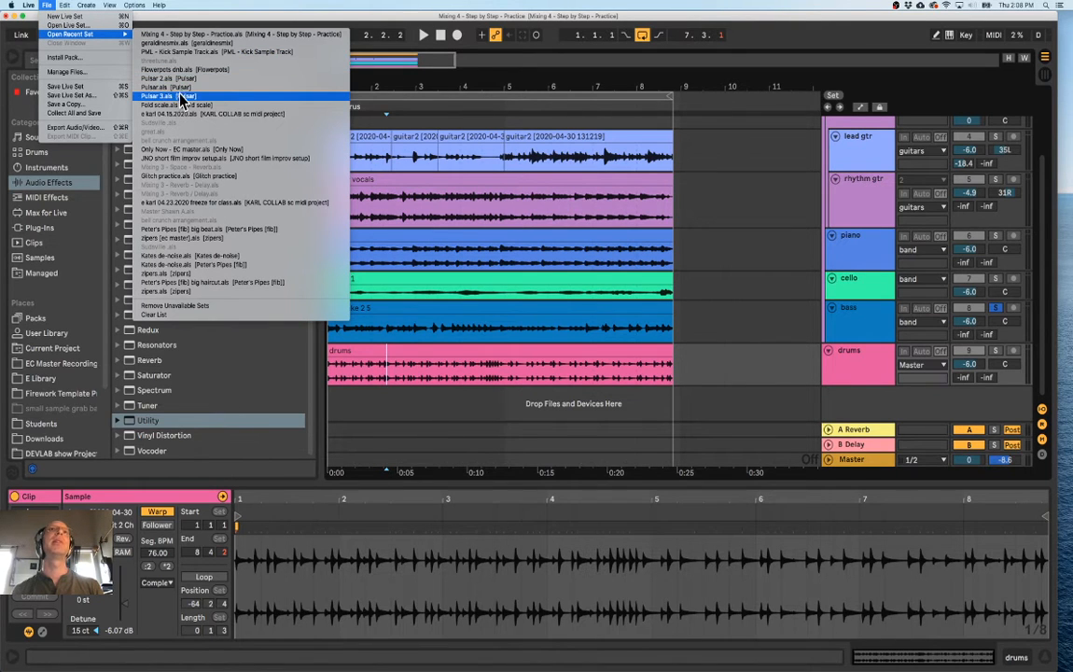
pyautogui.click(253, 70)
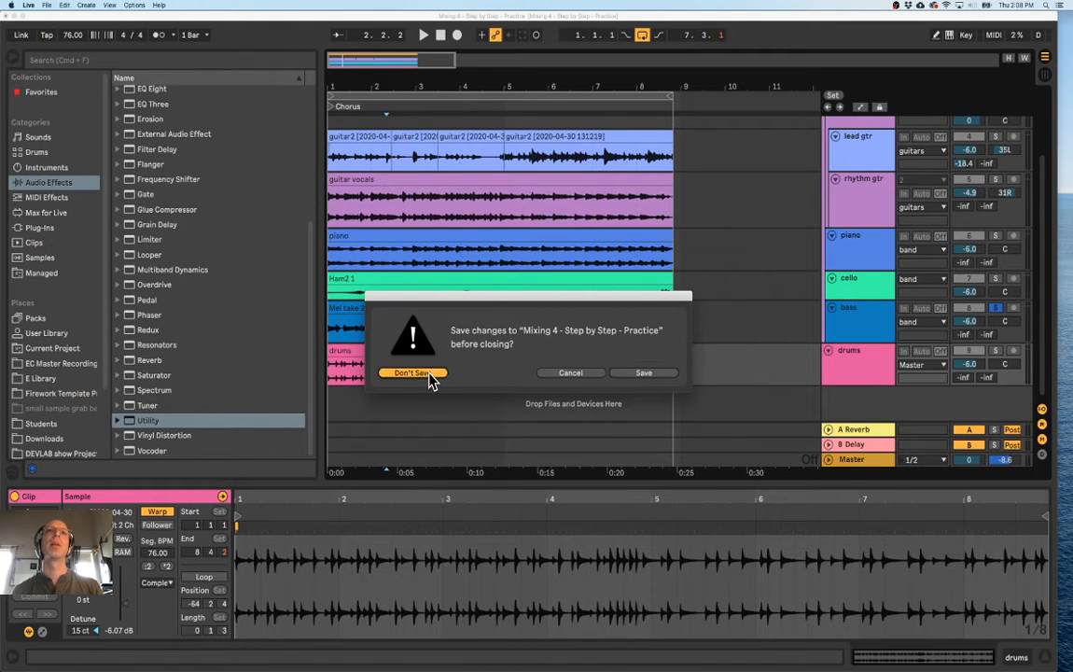
pyautogui.click(430, 373)
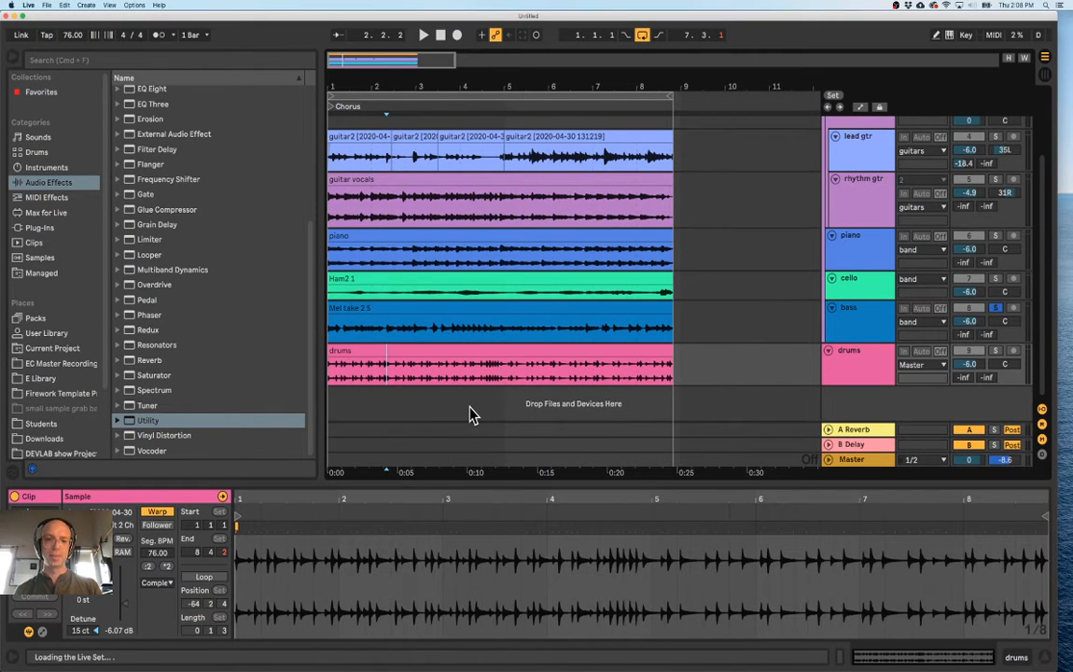